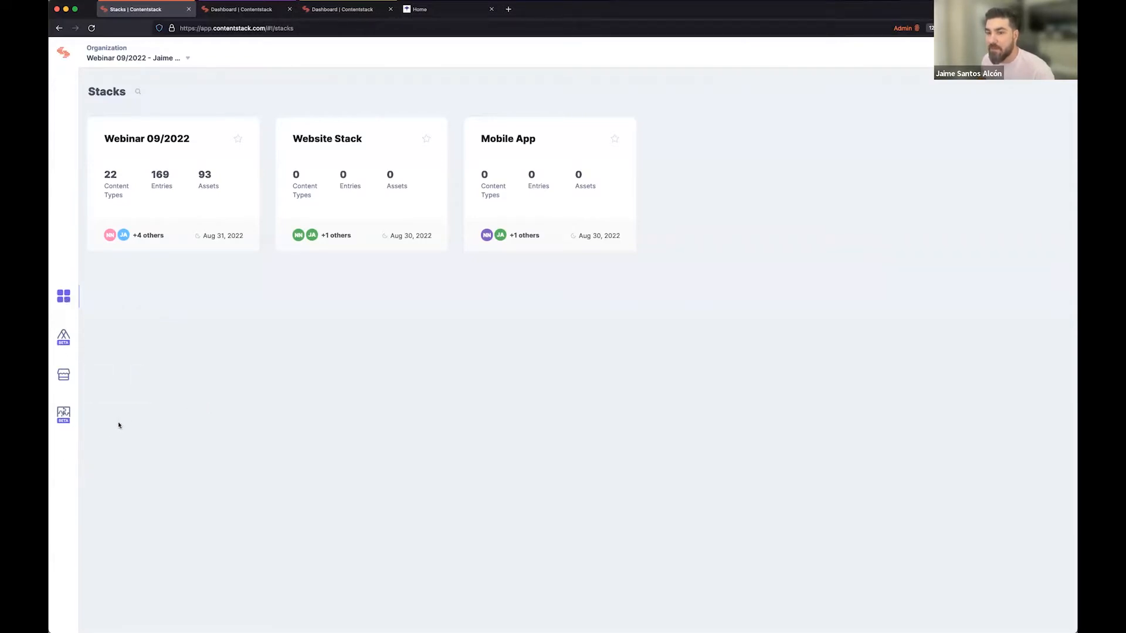
View the Developer Hub apps and the automations in the Webinar Demo project of the Automation Hub.
click(63, 415)
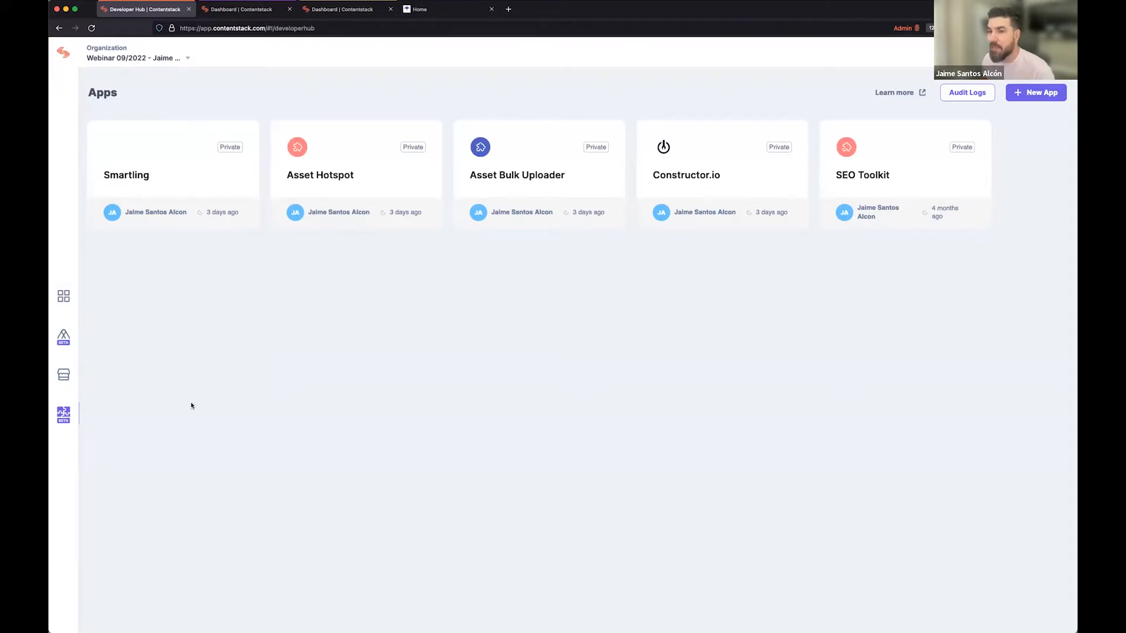
click(64, 343)
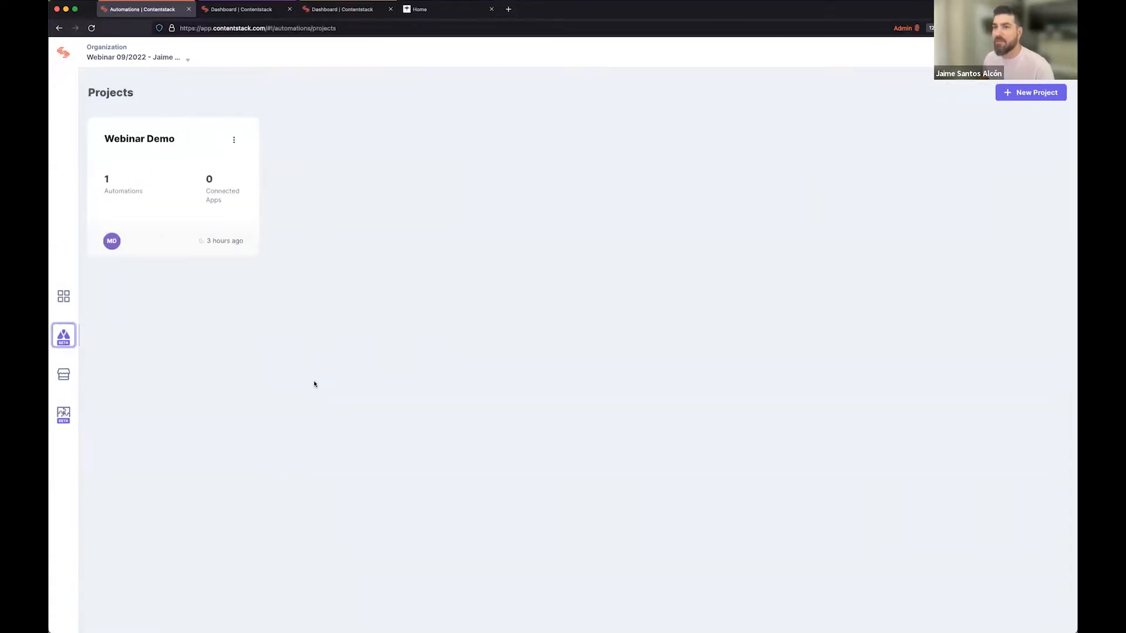
click(166, 142)
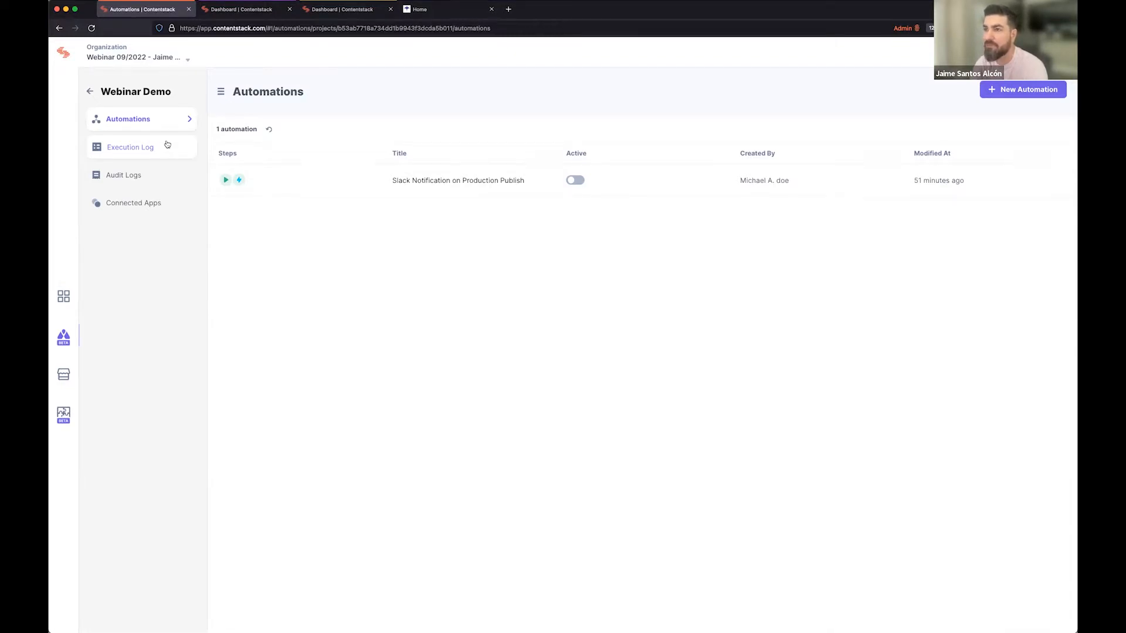
Examine the Marketplace's collections of apps, starters, automations and guides.
click(64, 377)
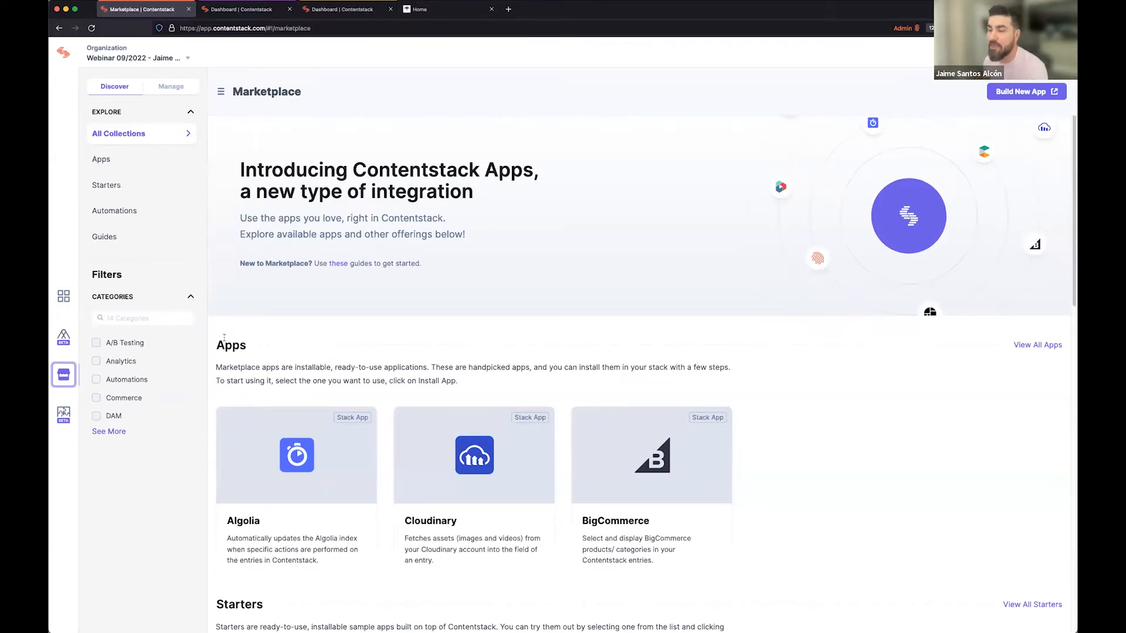
scroll(327, 399, down, 3)
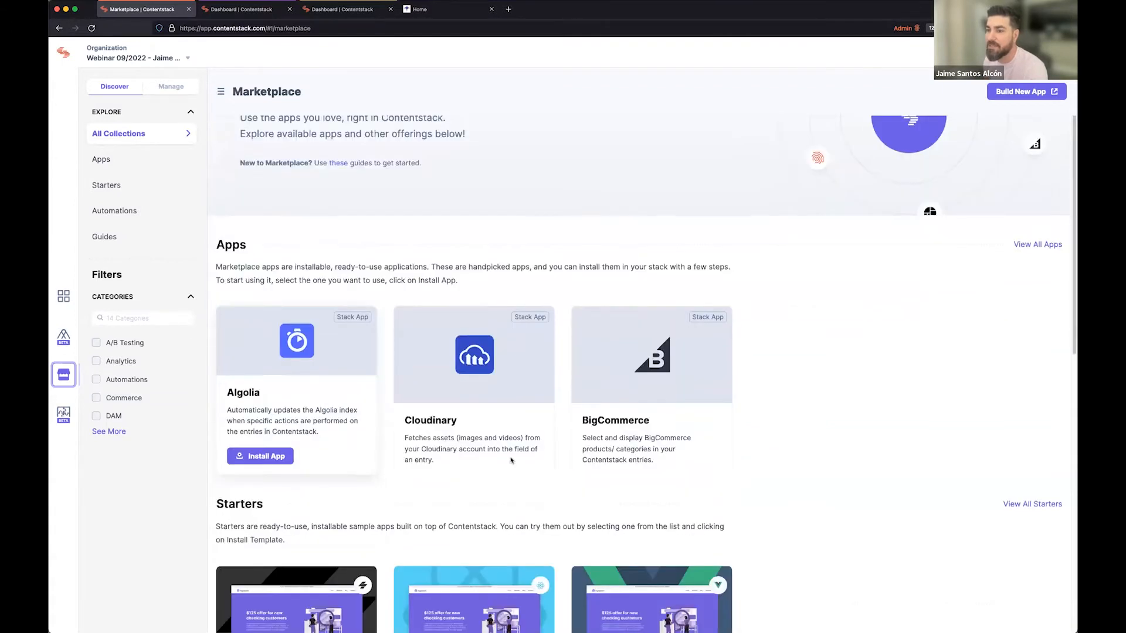
scroll(510, 460, down, 9)
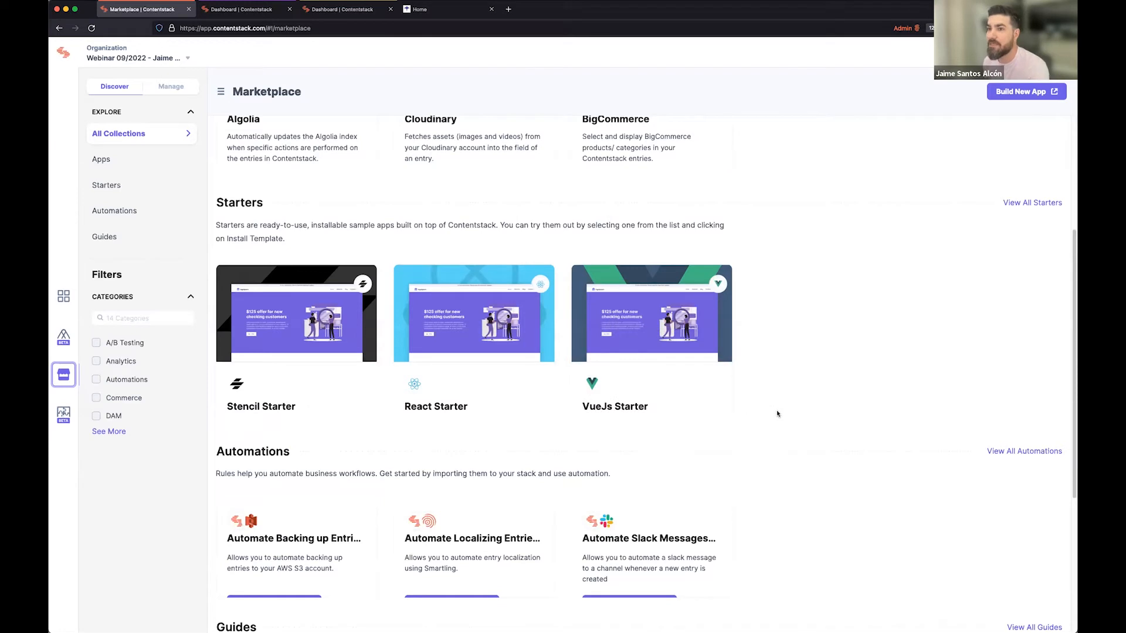
scroll(773, 417, up, 1)
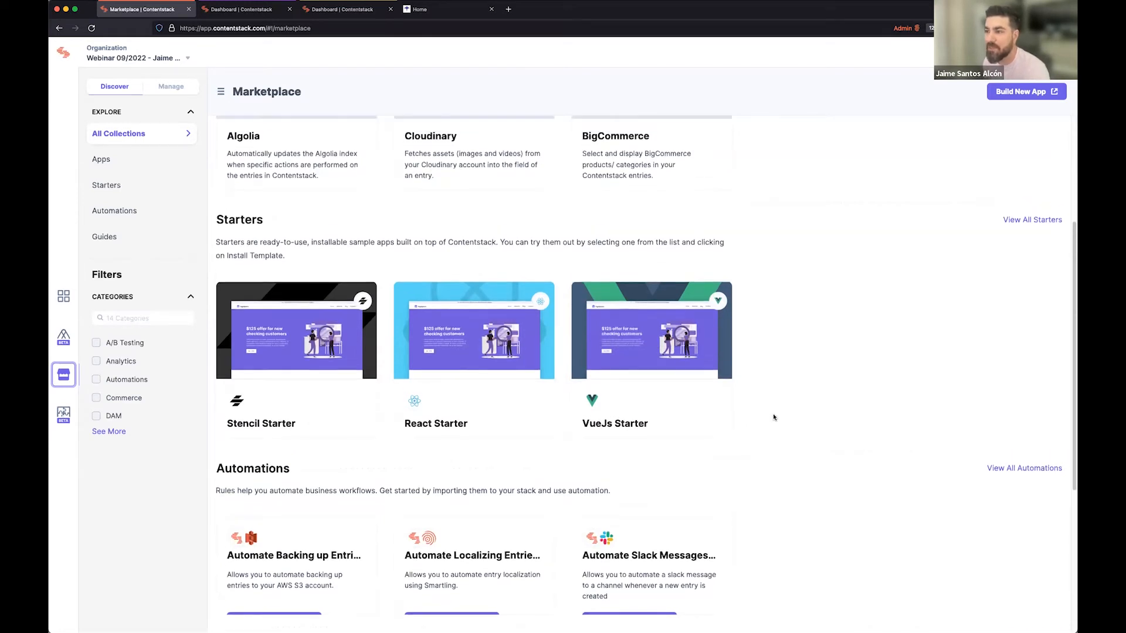
scroll(772, 417, down, 5)
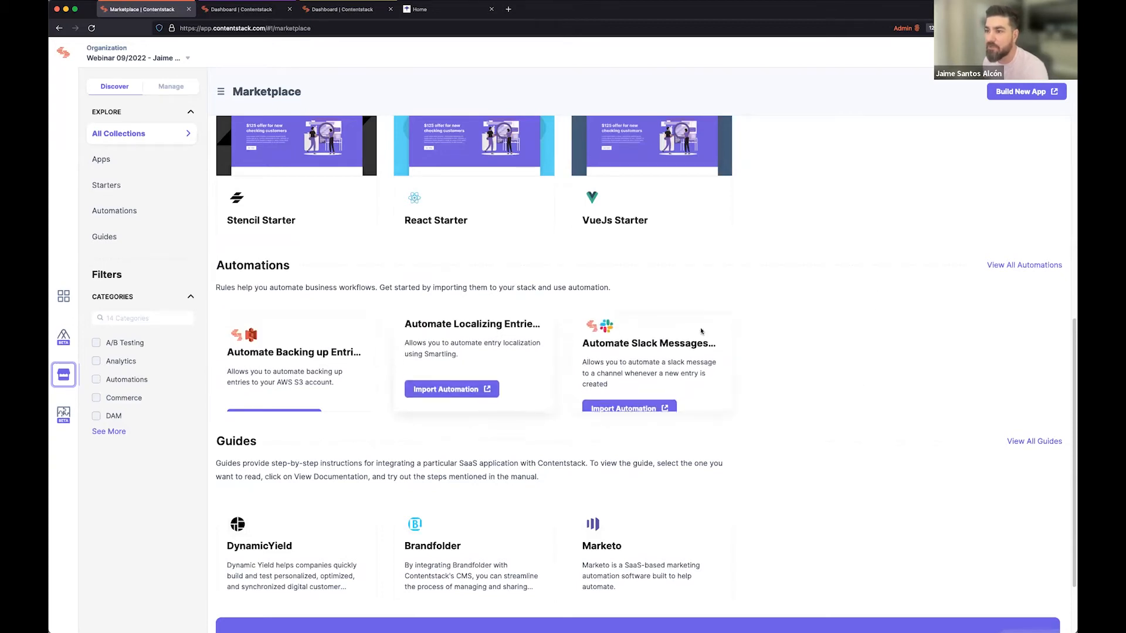
scroll(879, 377, down, 1)
scroll(879, 377, down, 3)
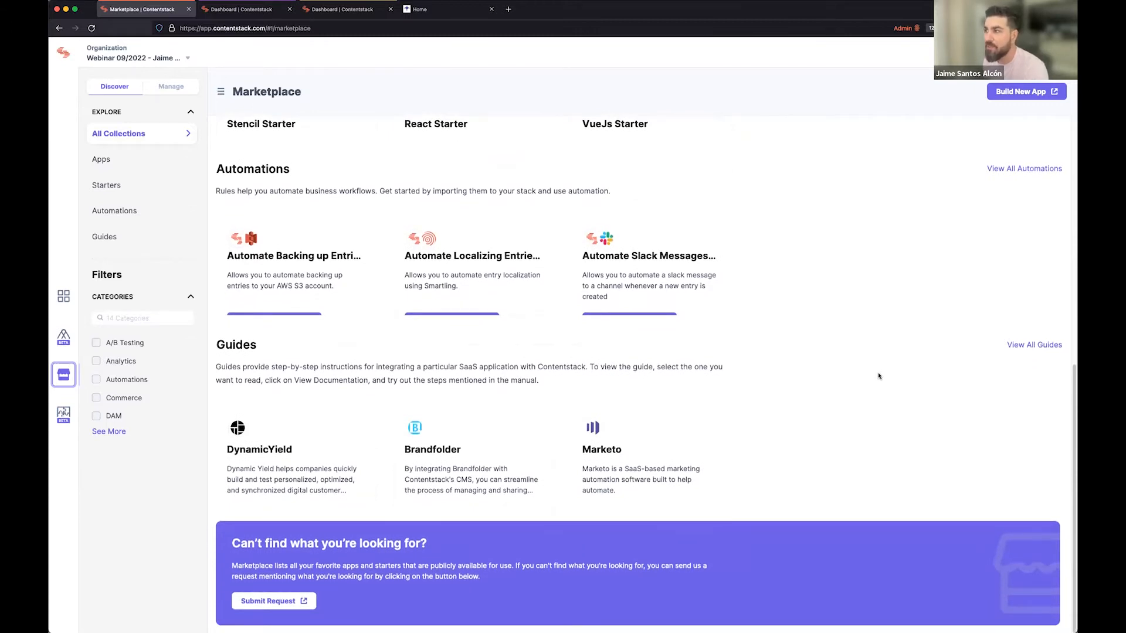
scroll(879, 376, up, 10)
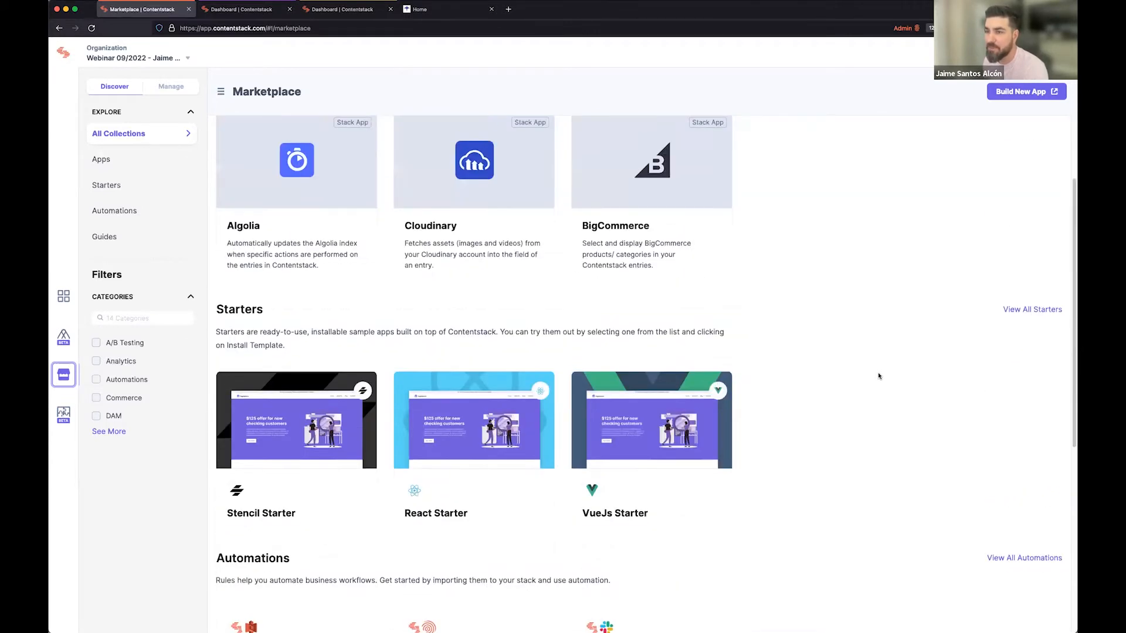
scroll(878, 376, up, 5)
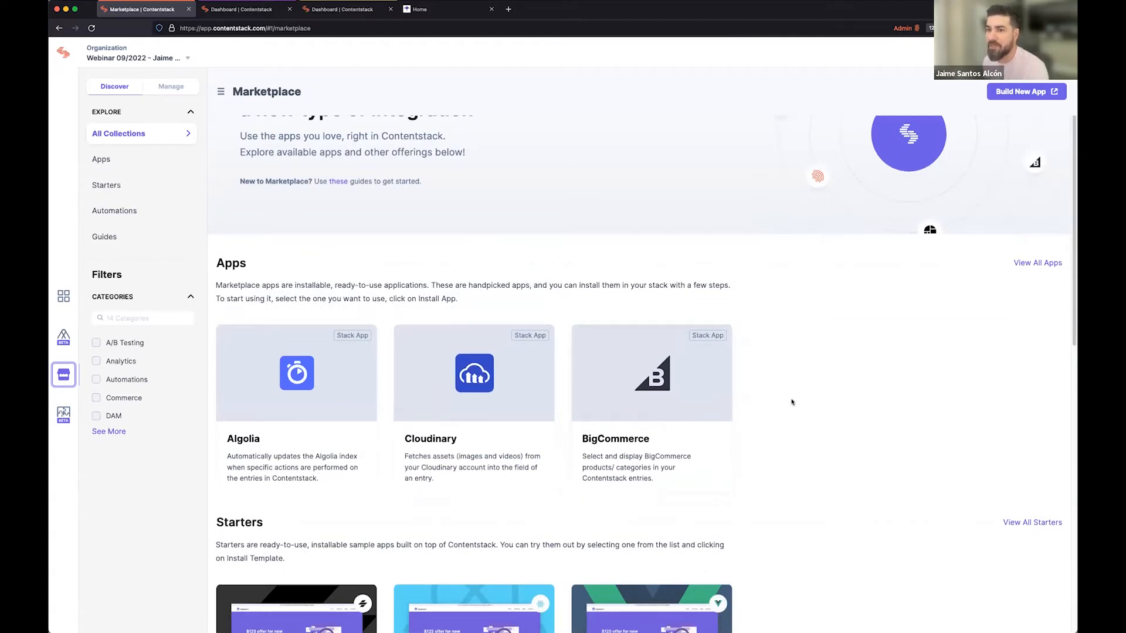
scroll(792, 402, up, 2)
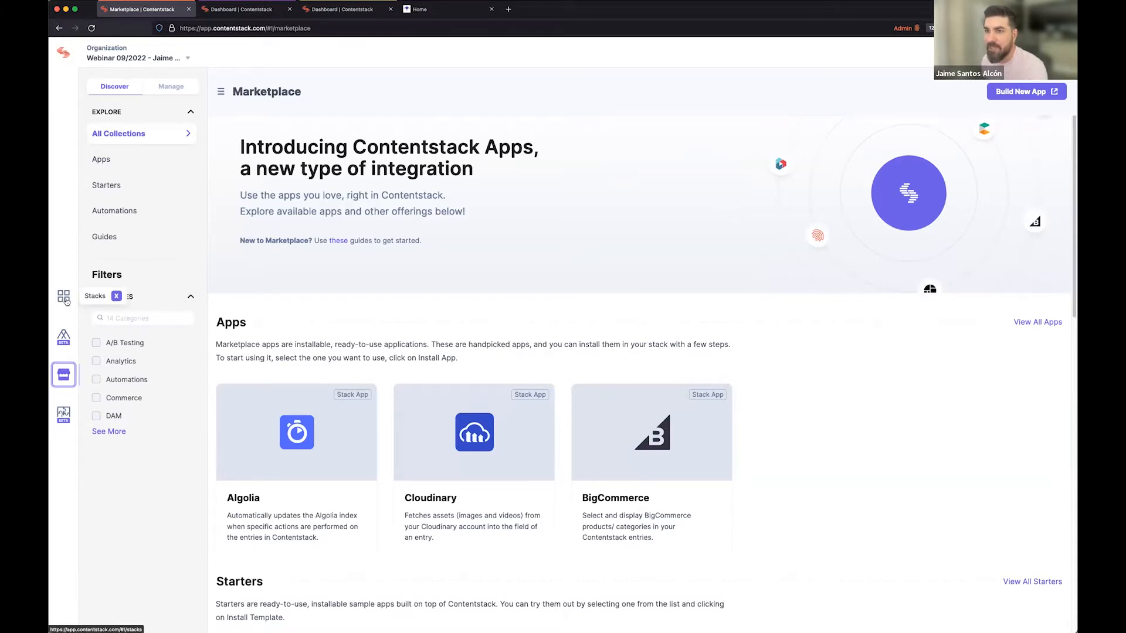
As the editor, view the assets and entries of the Webinar 09/2022 stack and return to its dashboard.
click(64, 297)
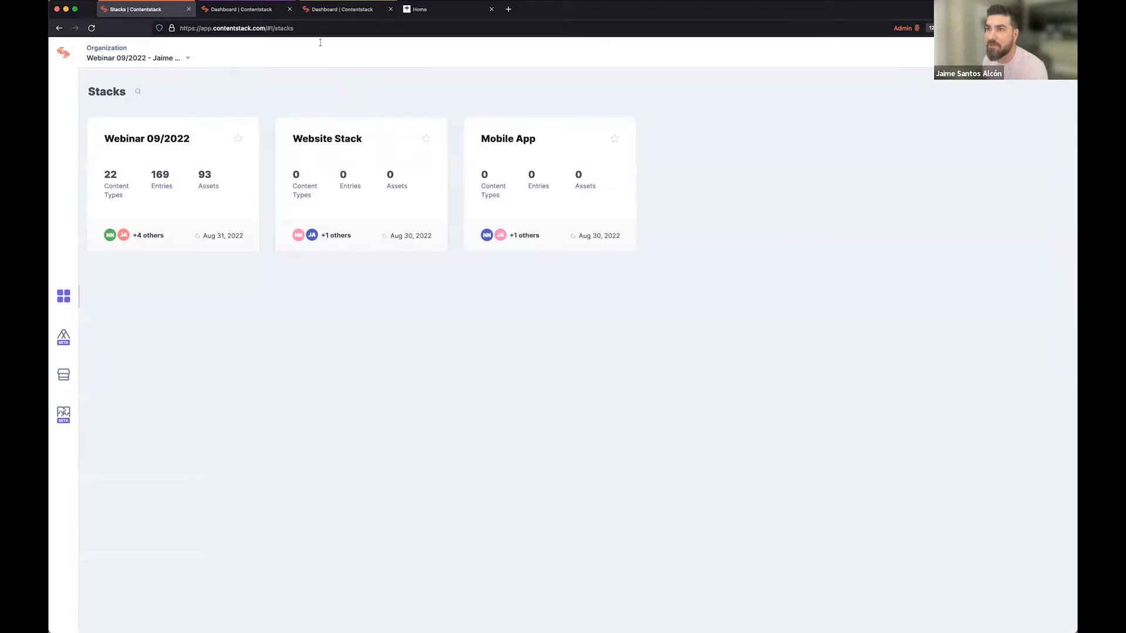
click(260, 15)
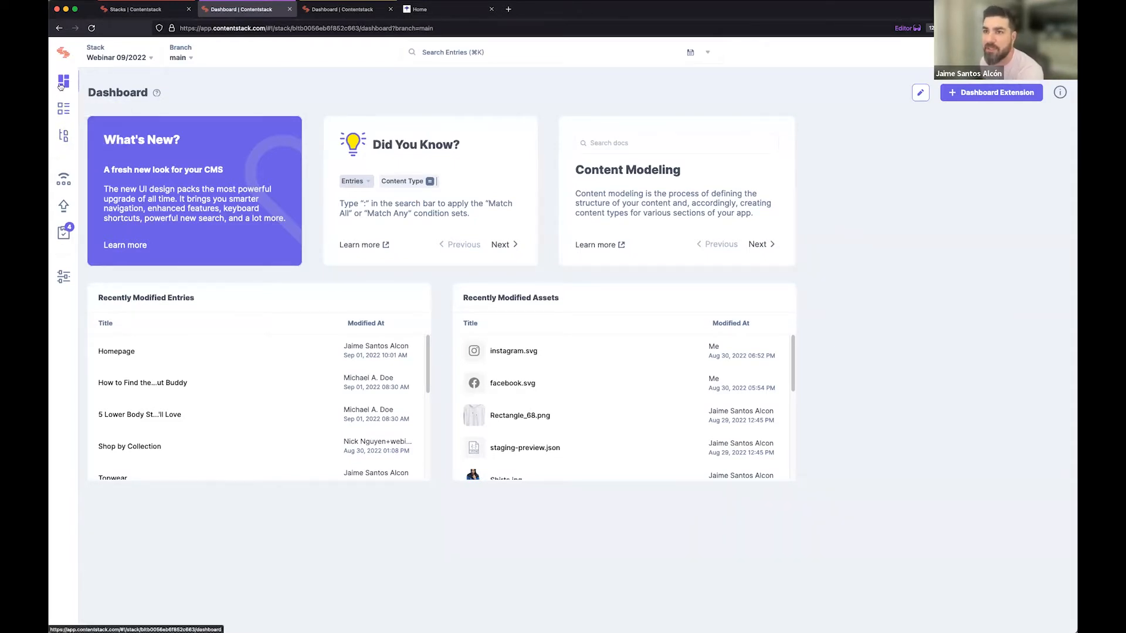
click(65, 134)
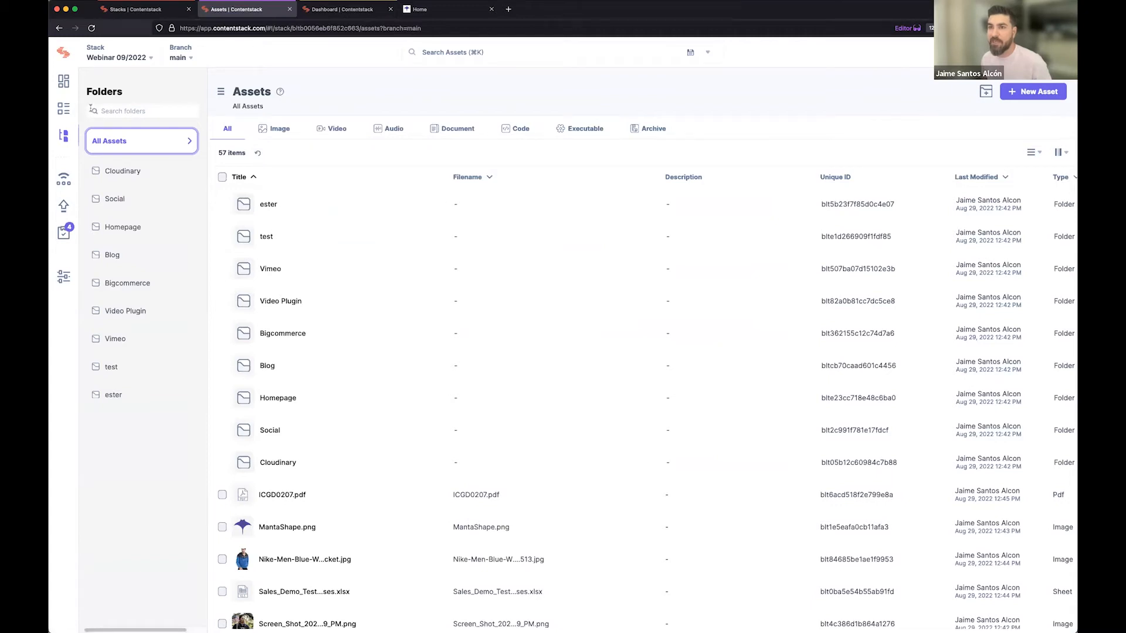
click(63, 109)
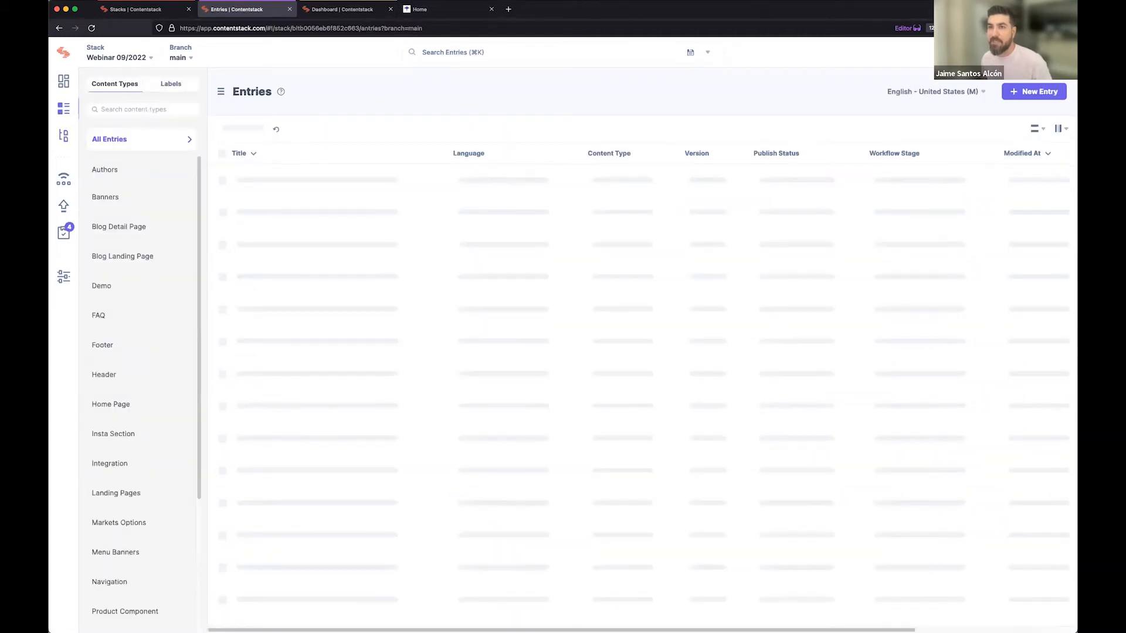
key(d)
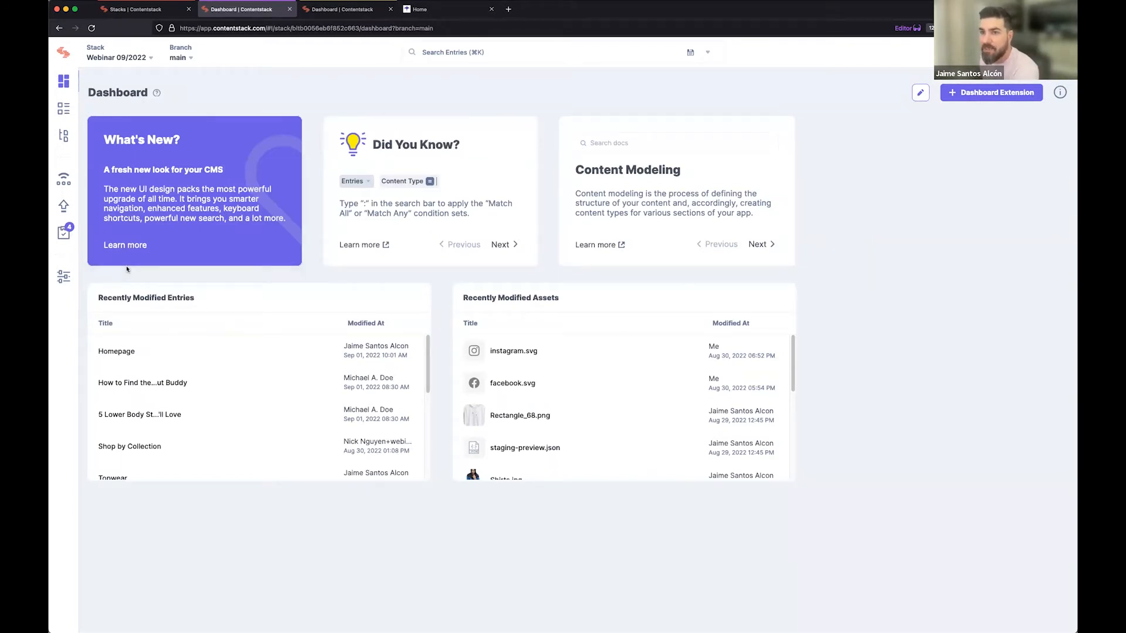
Review the environments and languages in the stack's settings.
click(64, 278)
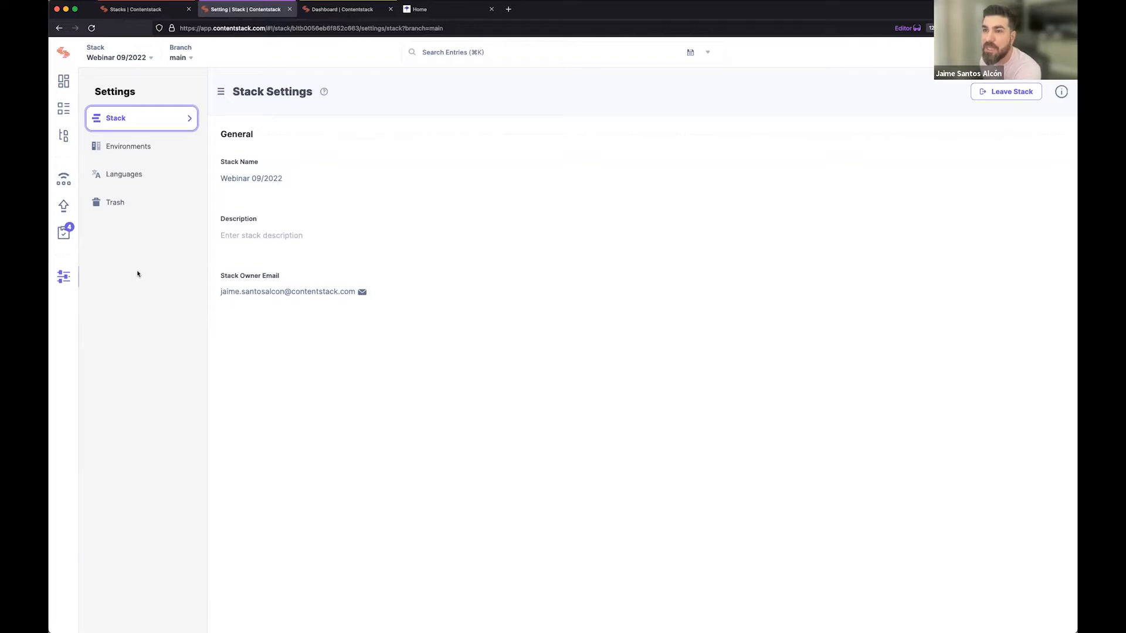
click(152, 148)
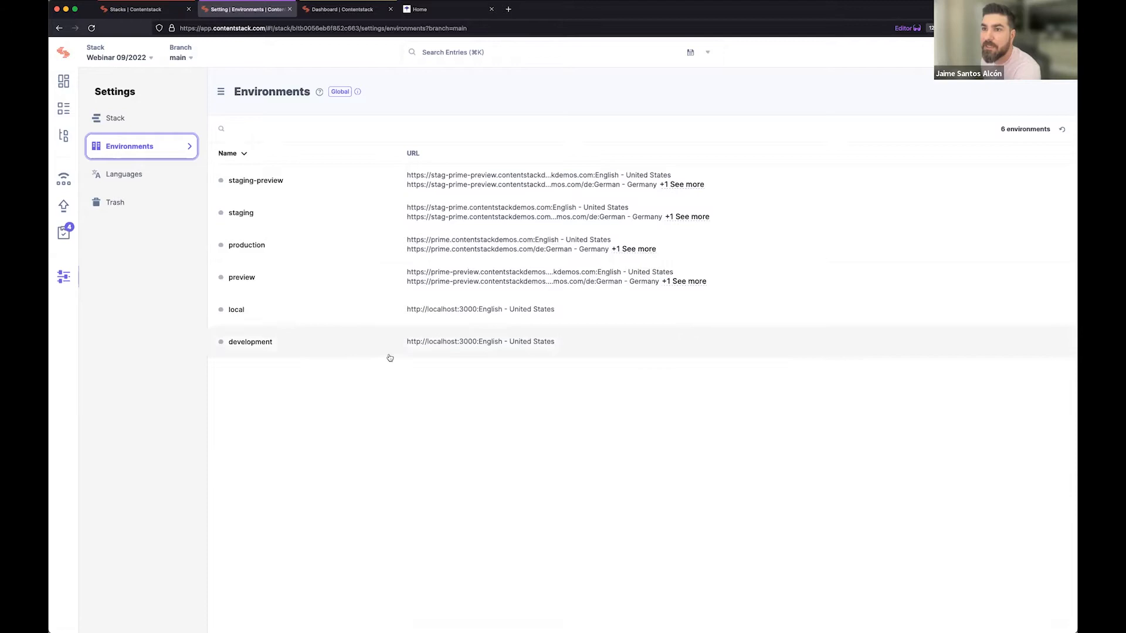
click(148, 180)
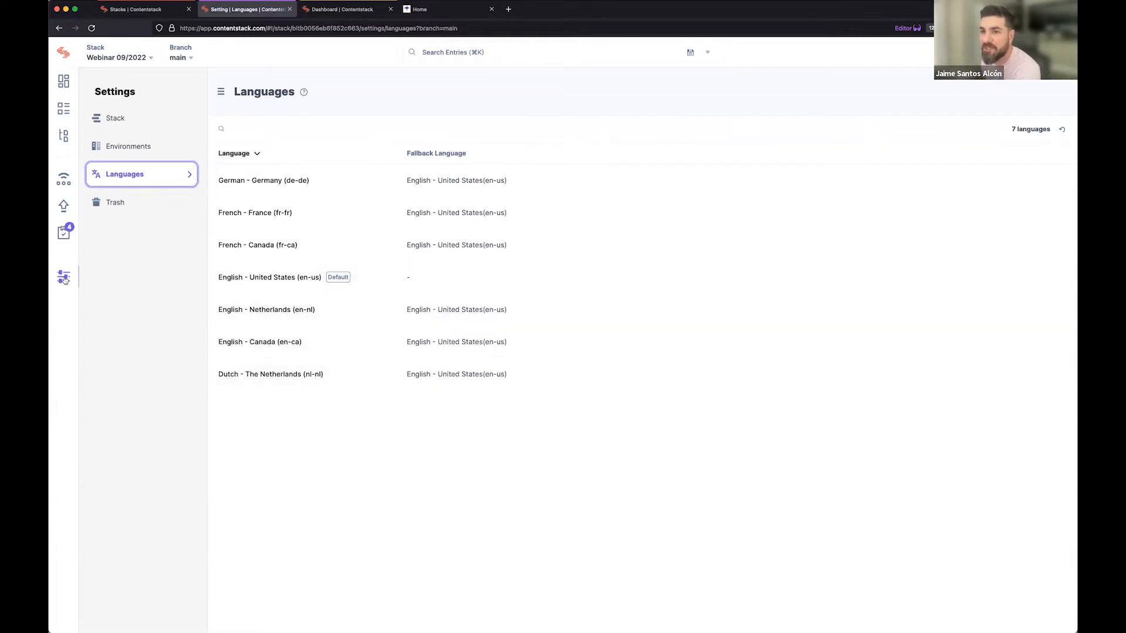
Review the stack's trash for deleted assets, content types and entries.
click(116, 203)
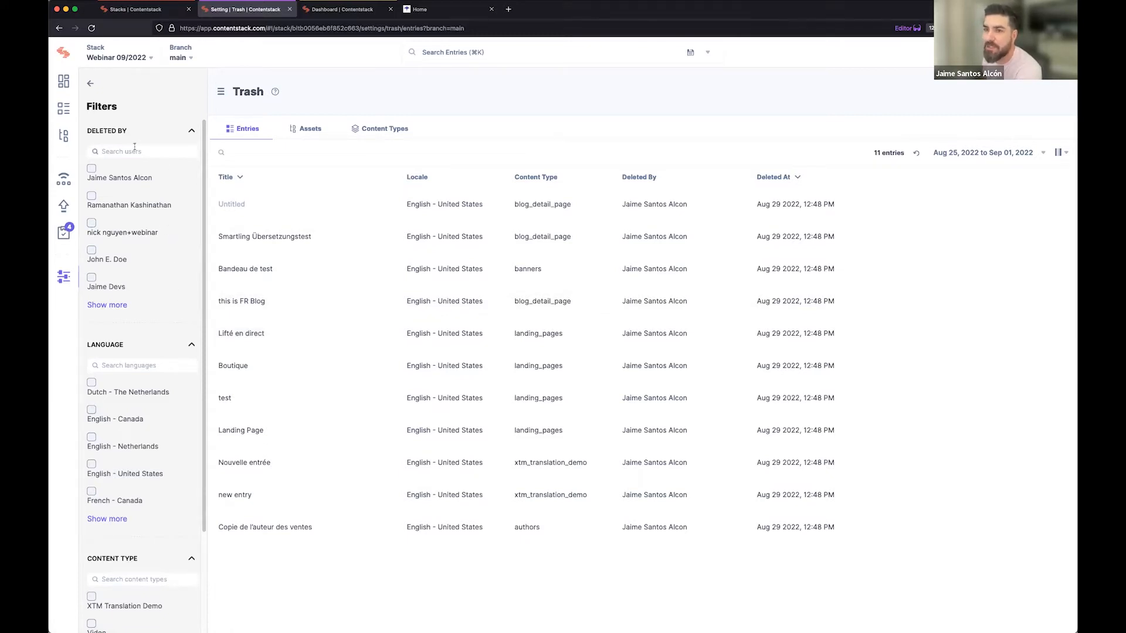
click(307, 131)
click(388, 133)
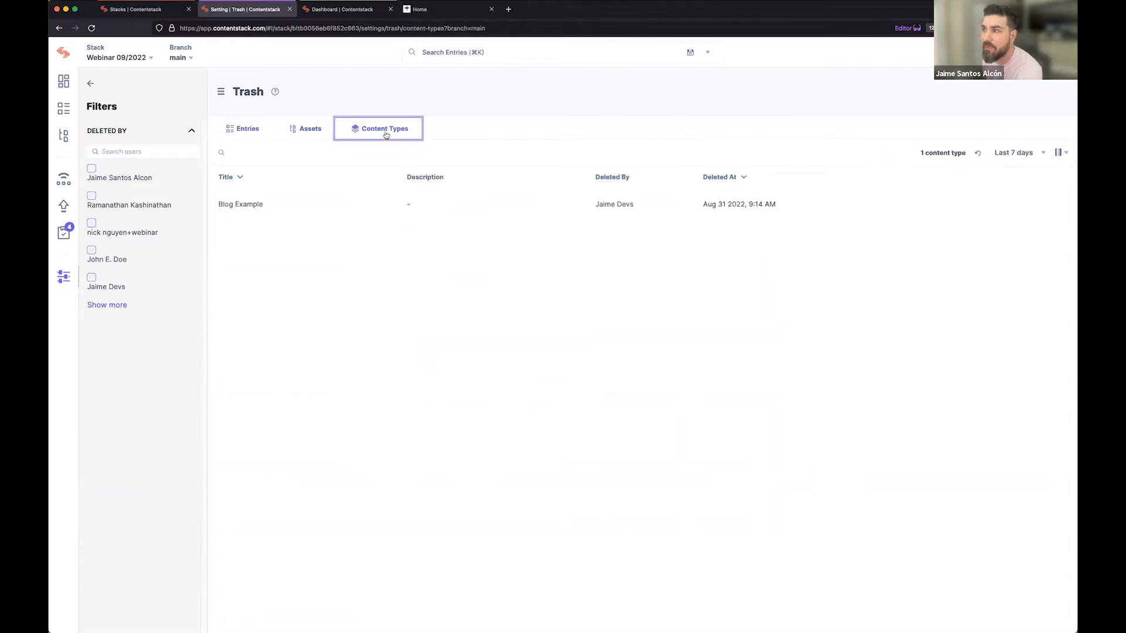
click(244, 131)
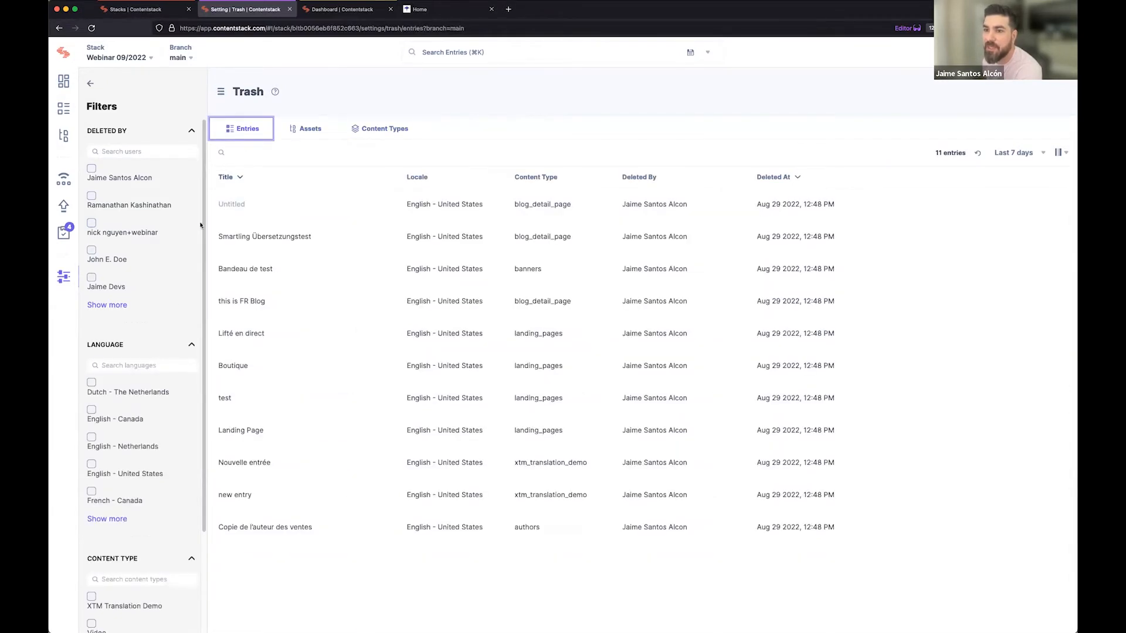
Filter the deleted entries by the first listed user, and return to the general stack settings.
scroll(146, 327, down, 1)
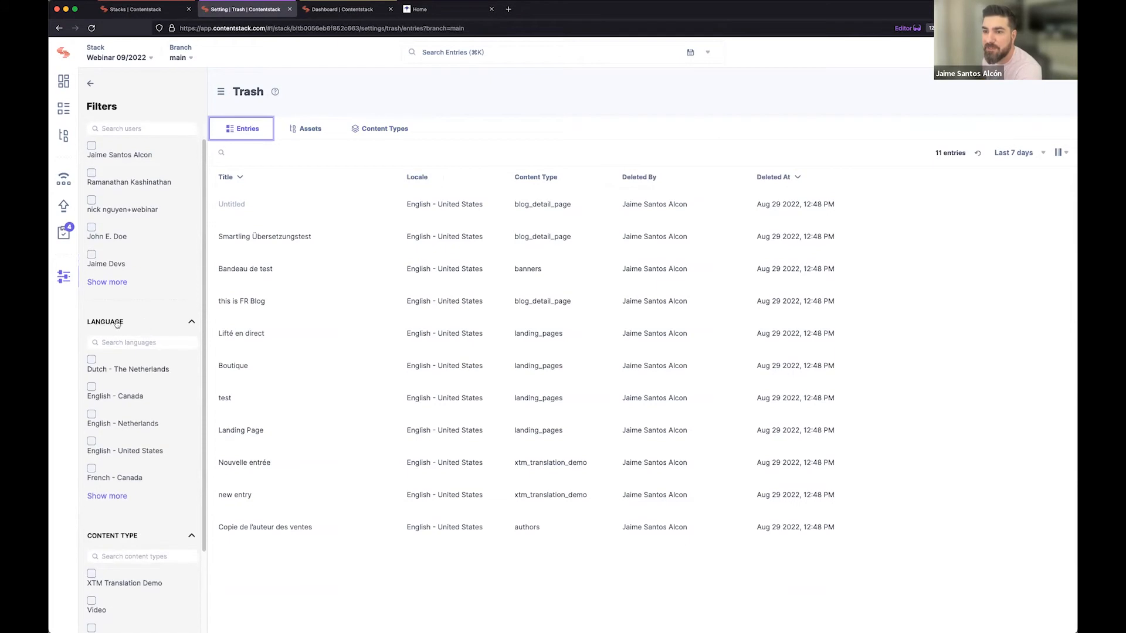
scroll(114, 267, up, 1)
click(92, 169)
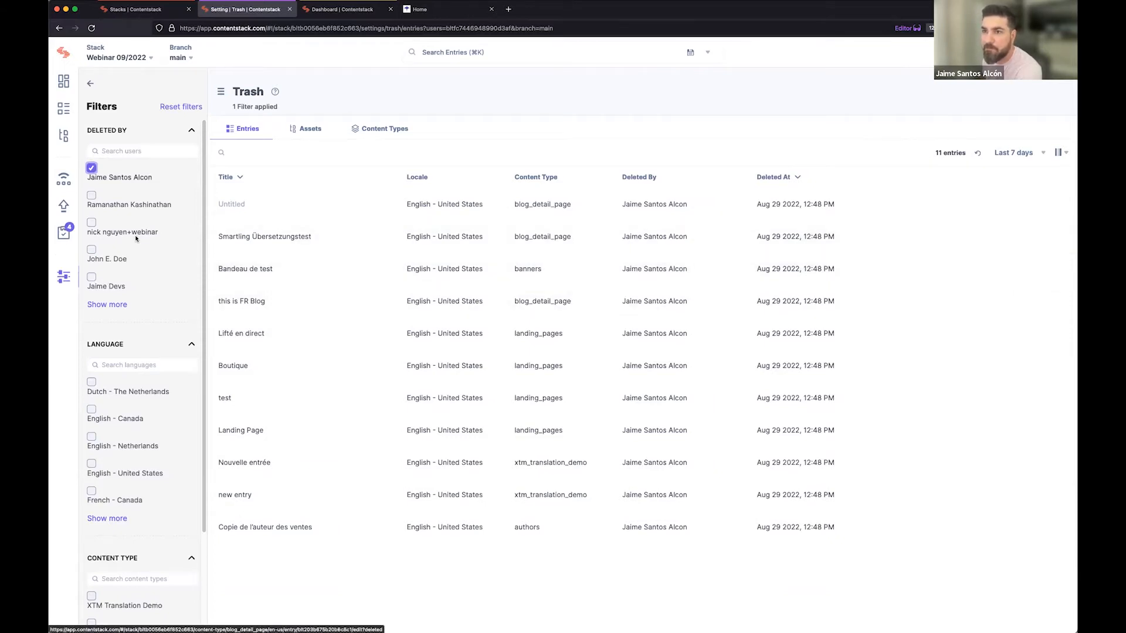
click(63, 282)
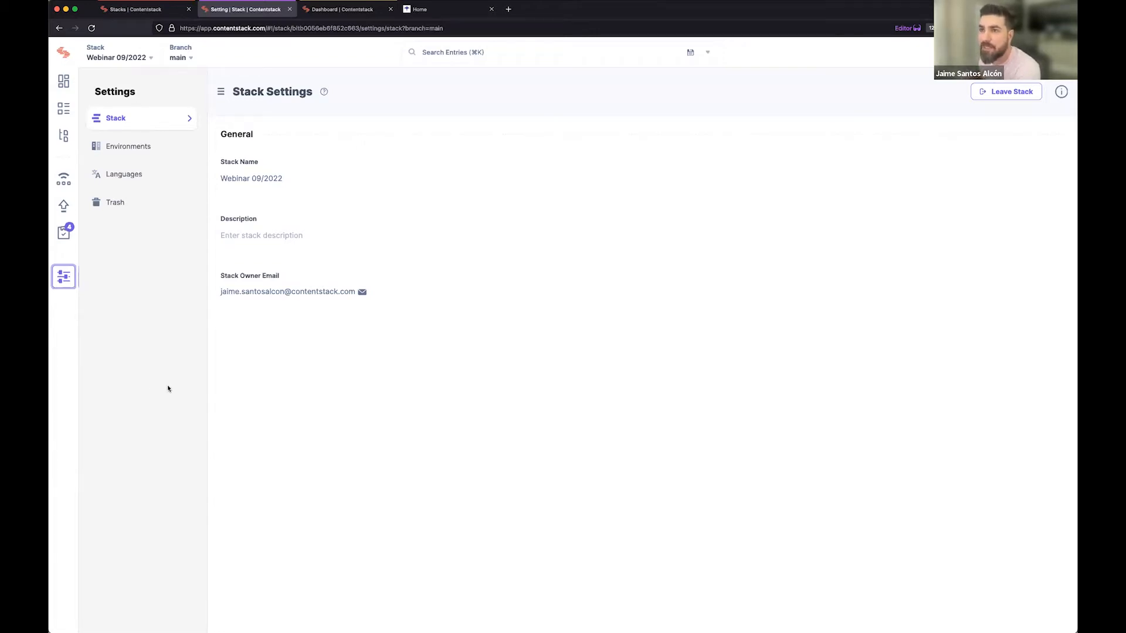
Open the assigned tasks and filter them to the Production workflow stage.
click(63, 233)
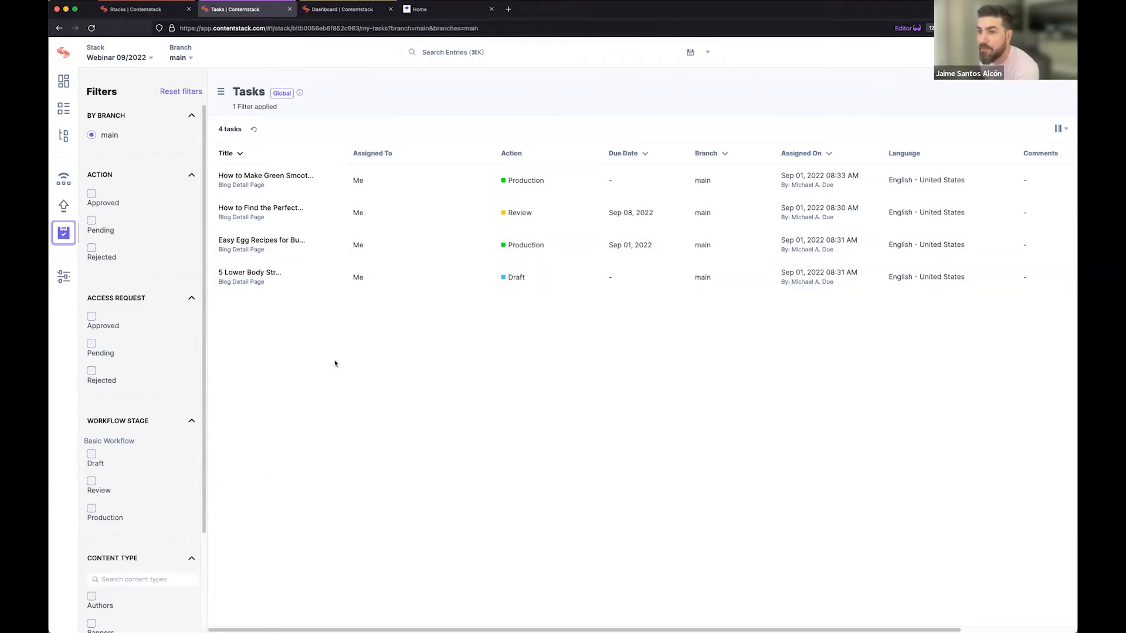
scroll(118, 385, down, 4)
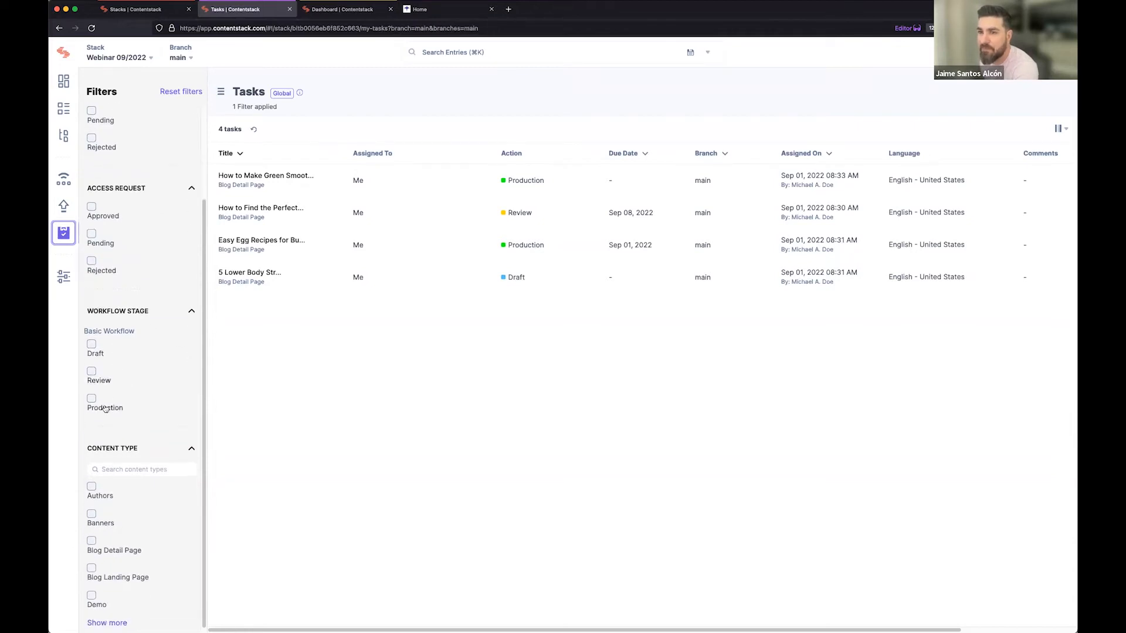
click(92, 399)
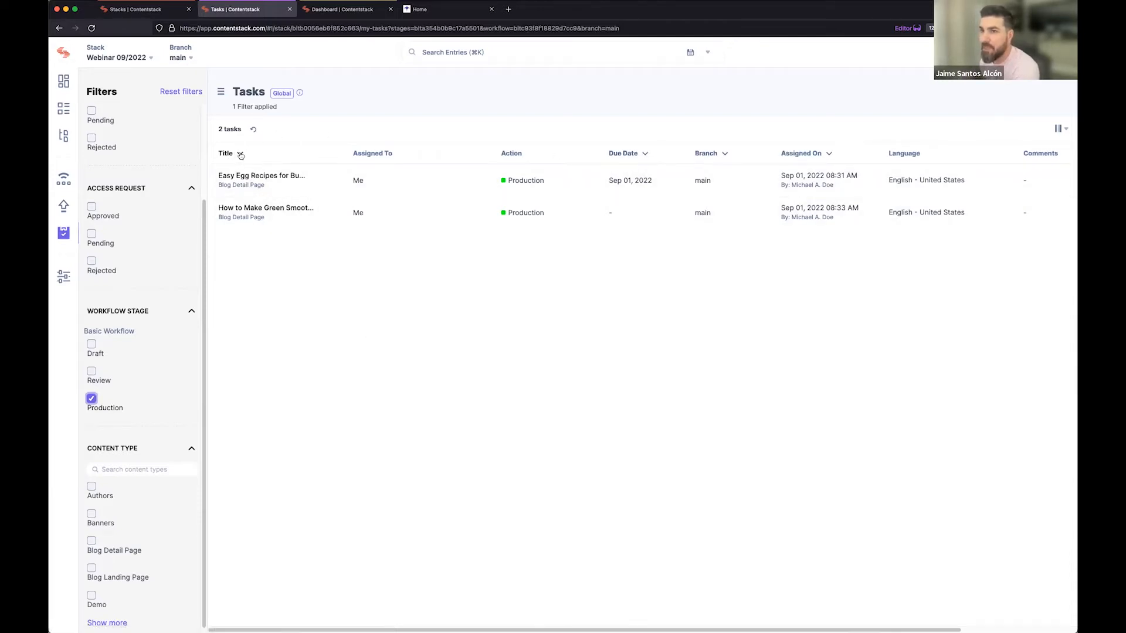
Sort the filtered tasks by due date and by the date they were assigned.
click(645, 153)
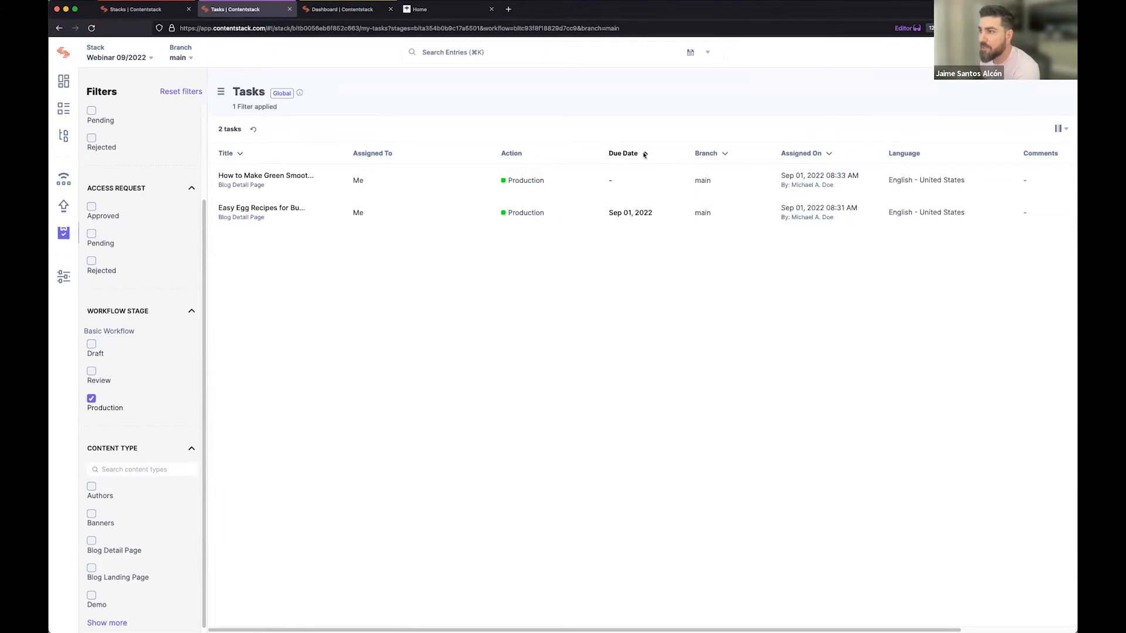
click(827, 155)
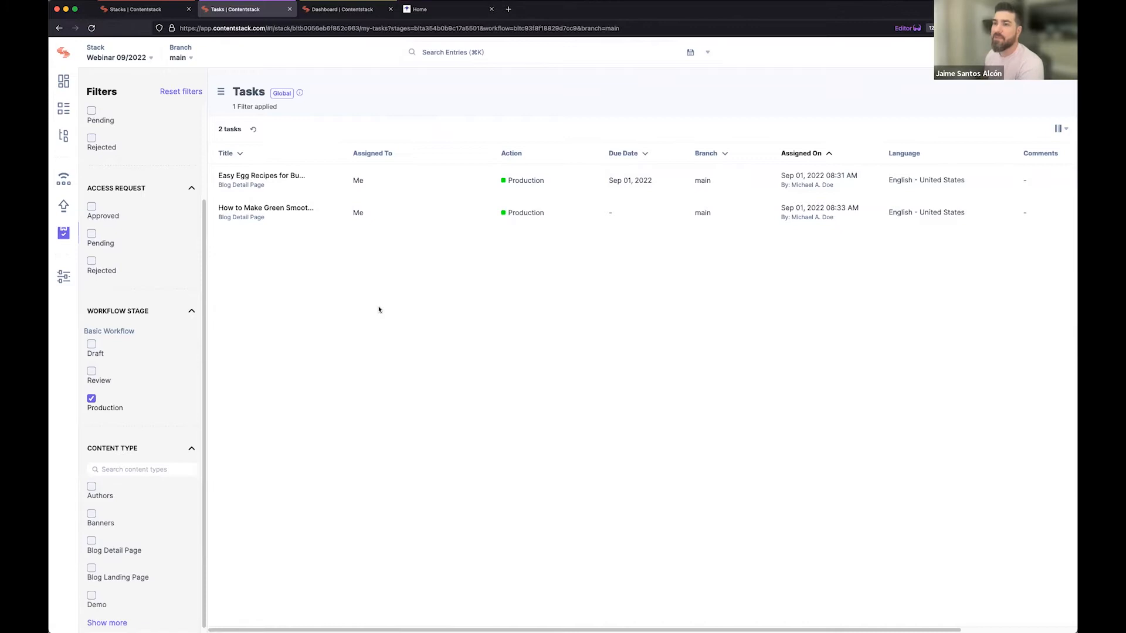
mouse_move(302, 97)
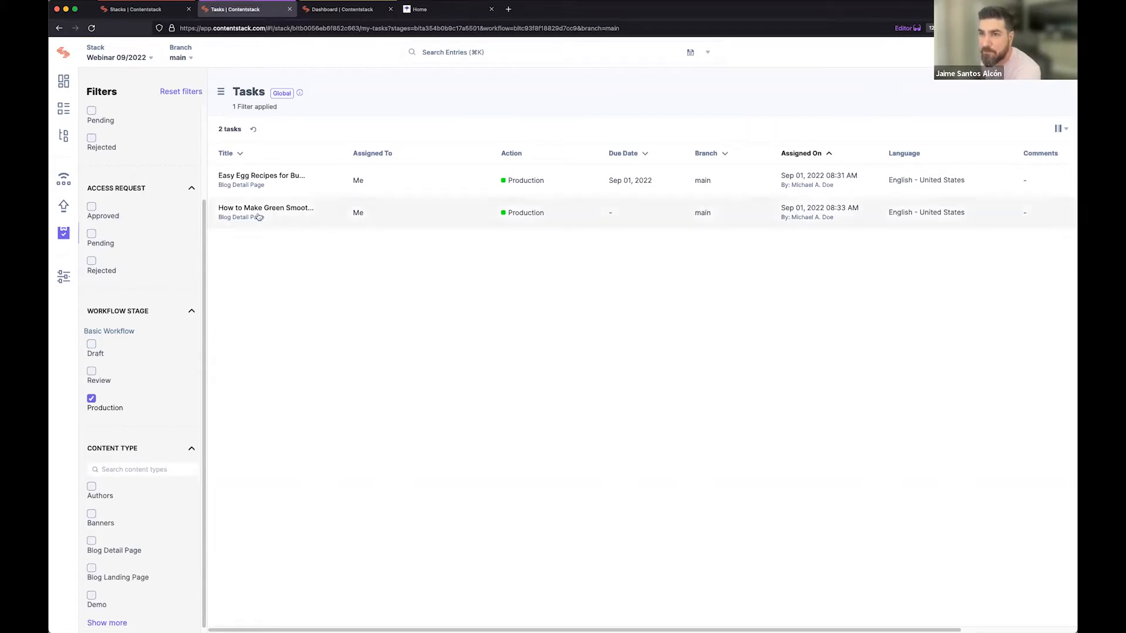
Open the stack's releases and view the form for creating a release without creating one.
click(64, 206)
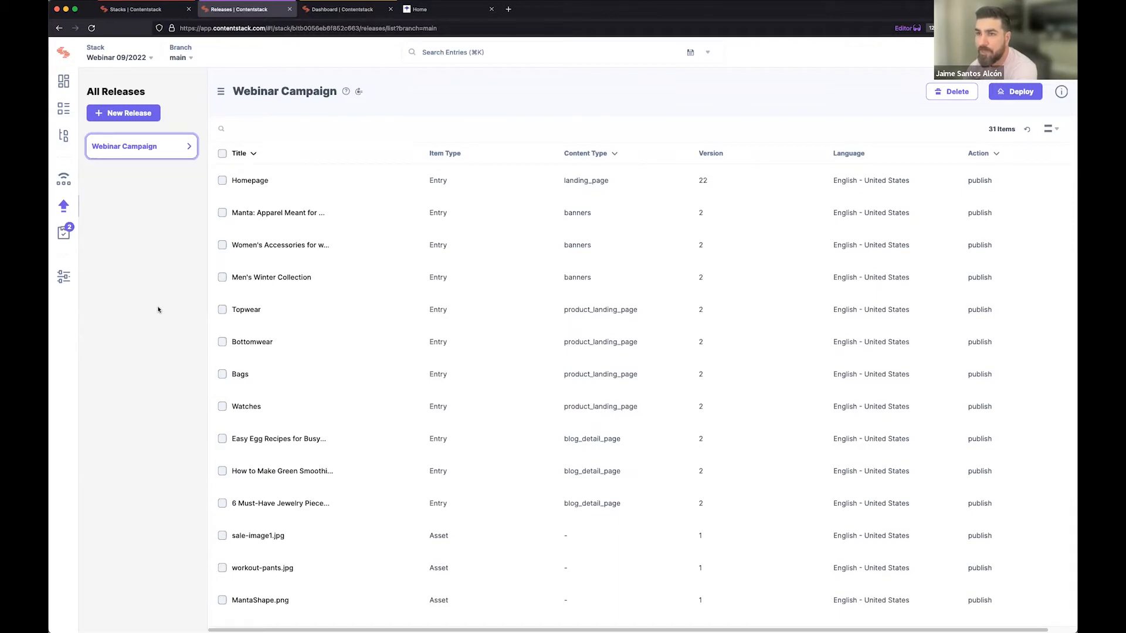
click(116, 118)
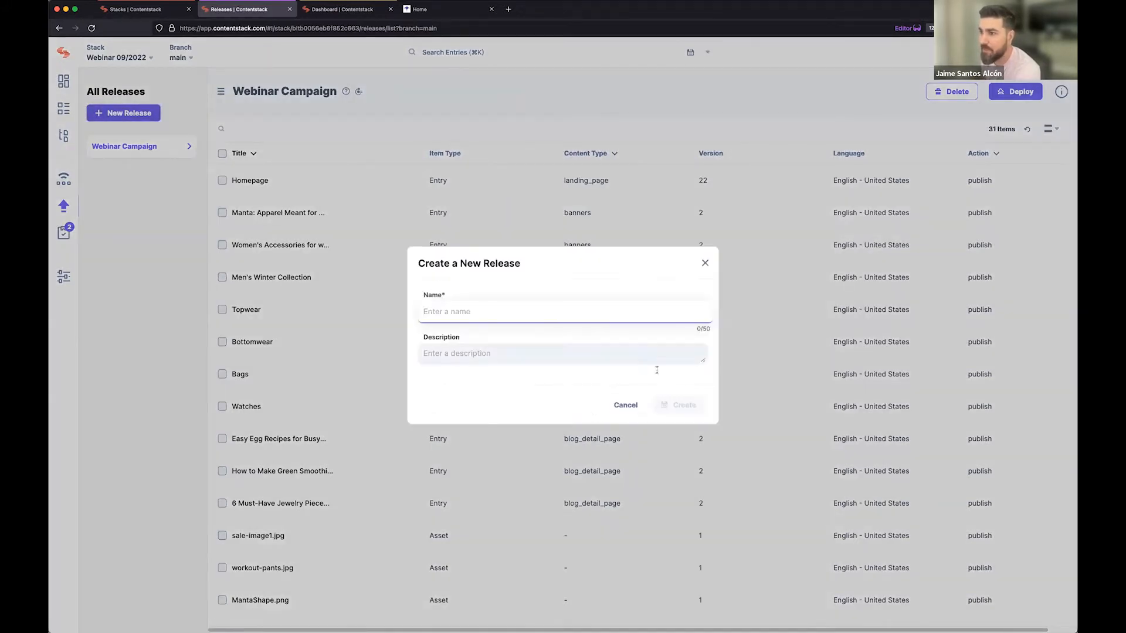
click(625, 405)
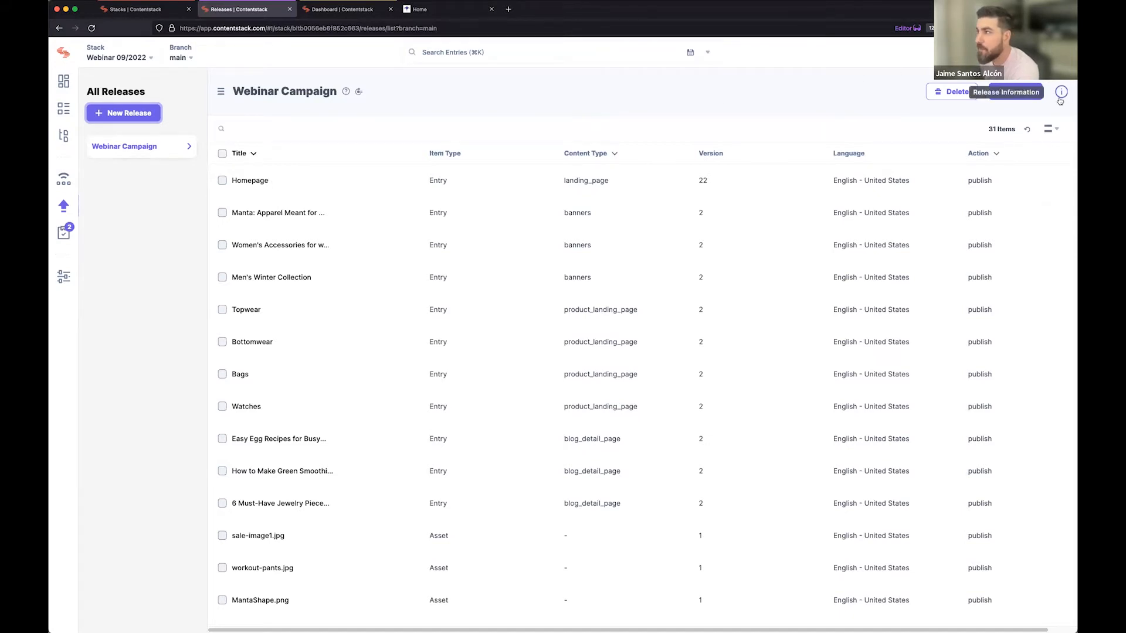
Open the publish queue and filter it to the development environment and the first listed user.
click(66, 179)
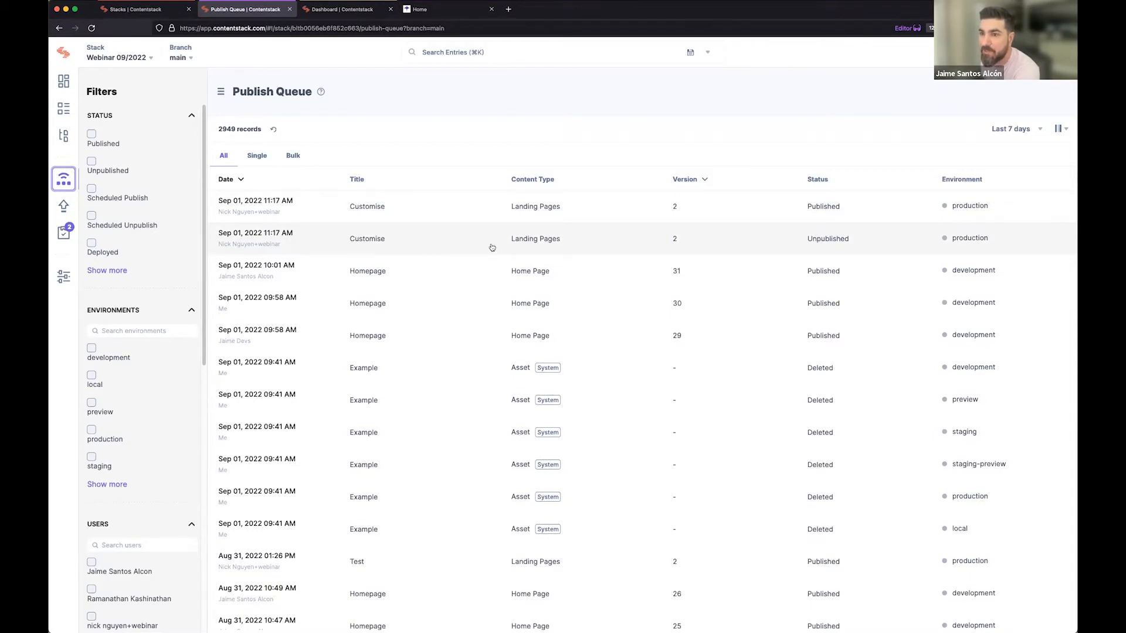
click(91, 349)
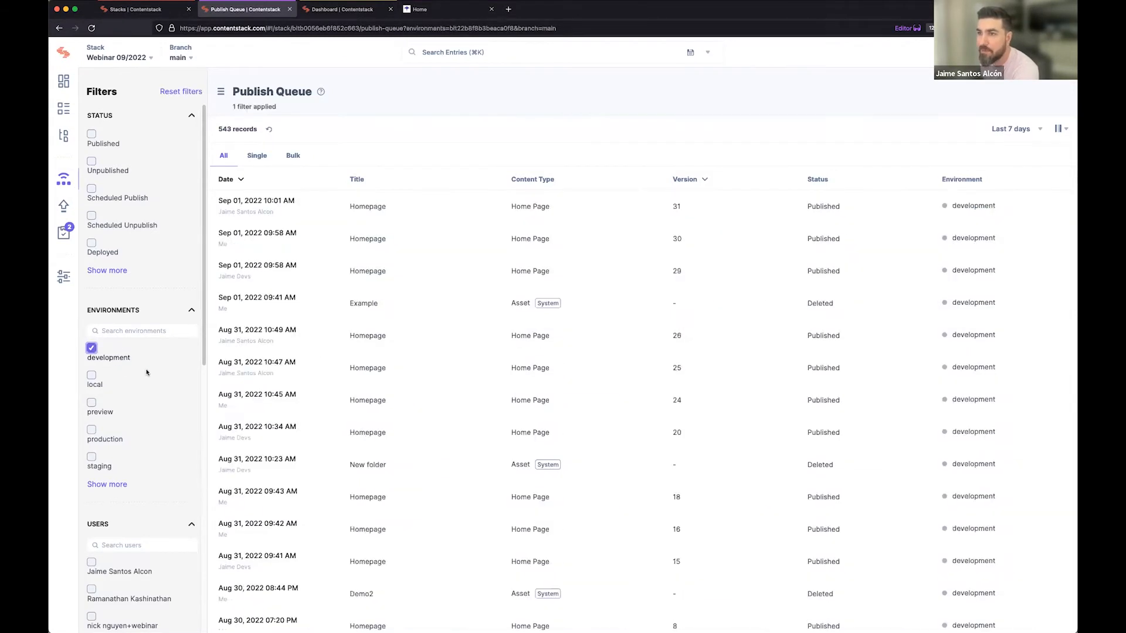
scroll(135, 474, down, 1)
click(98, 559)
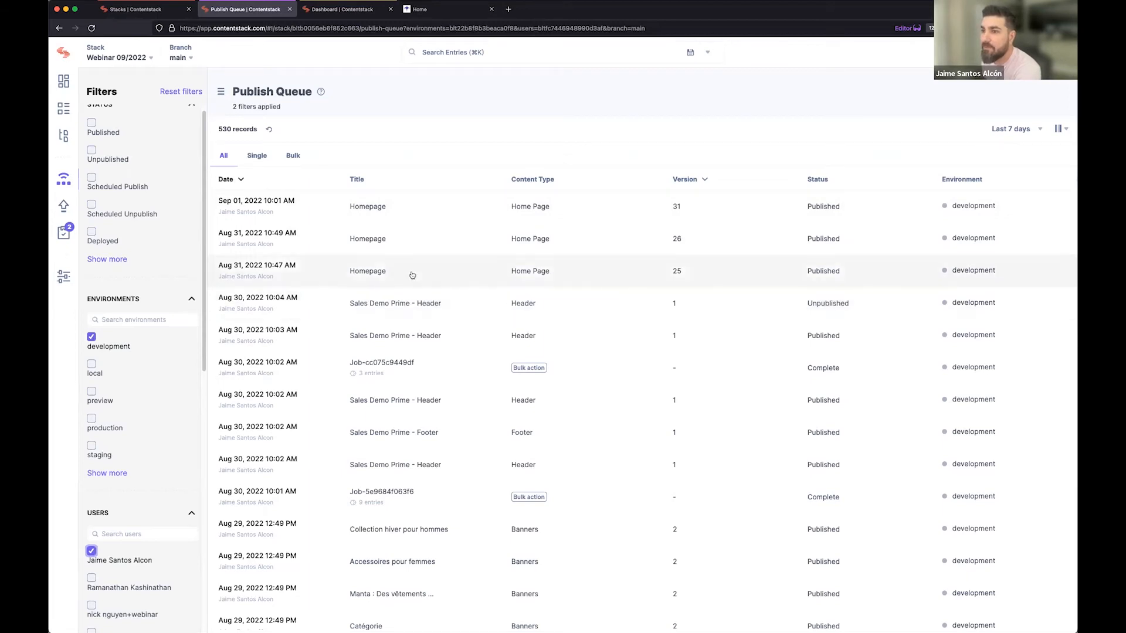
Extend the publish queue's period to the last 14 and 30 days, and view the custom range calendar without applying it.
click(1011, 129)
click(1009, 189)
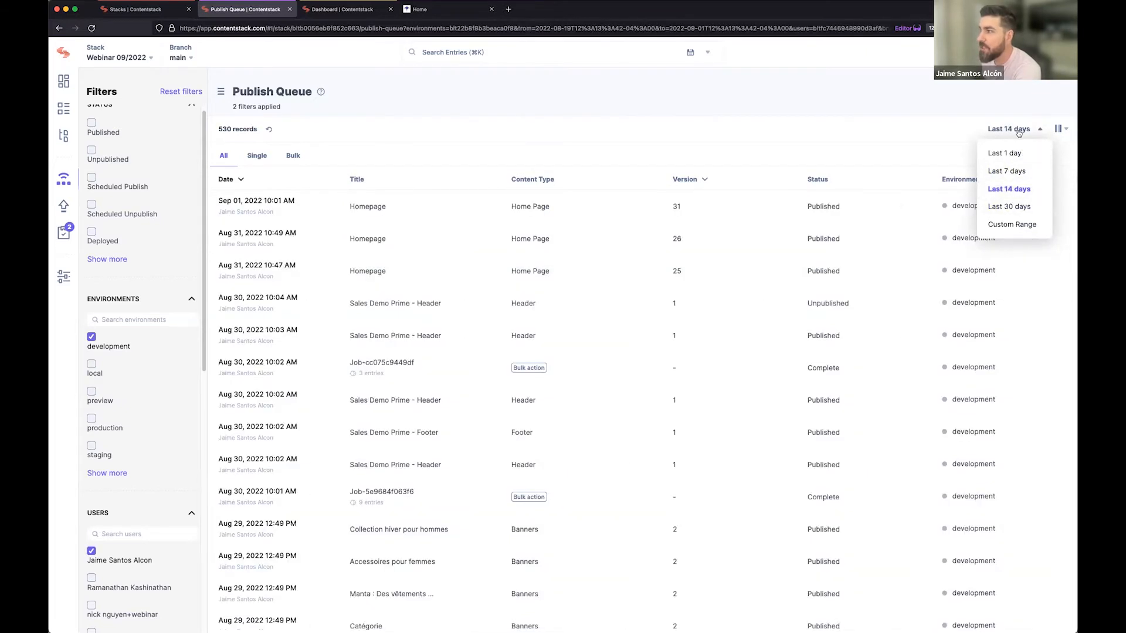
click(1014, 205)
click(1011, 225)
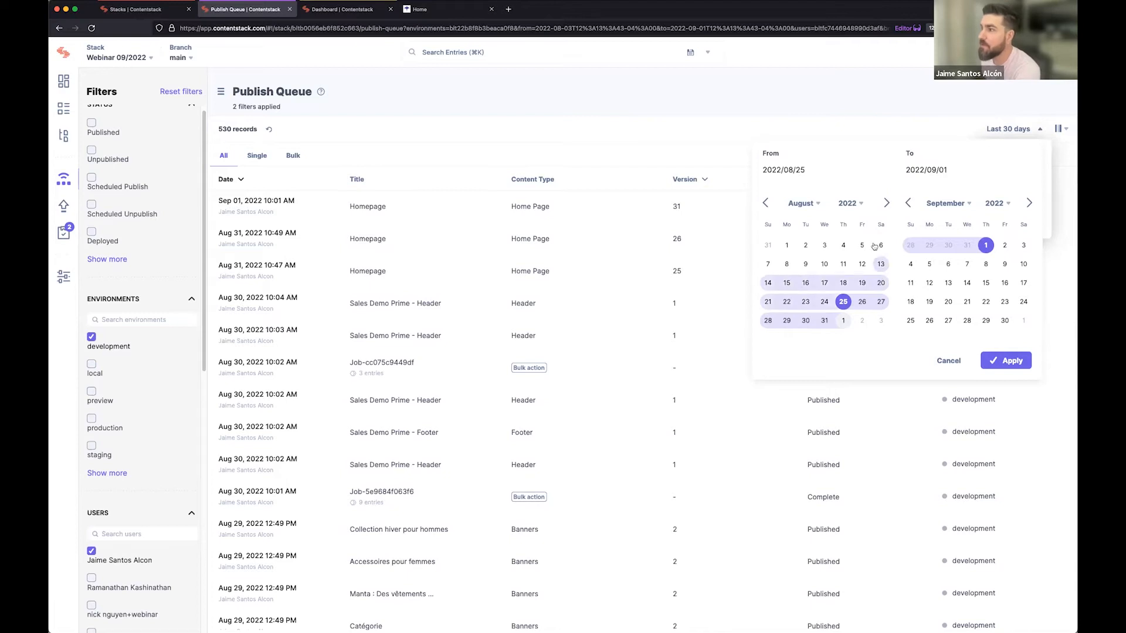
click(883, 129)
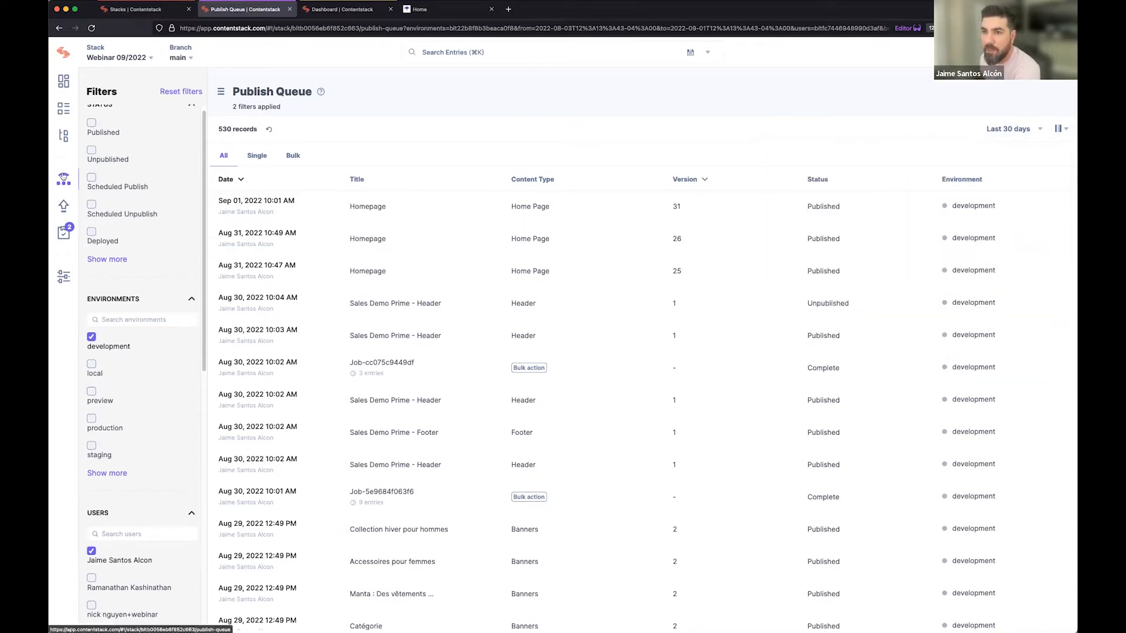
View the stack's entries list and open its assets library.
mouse_move(336, 355)
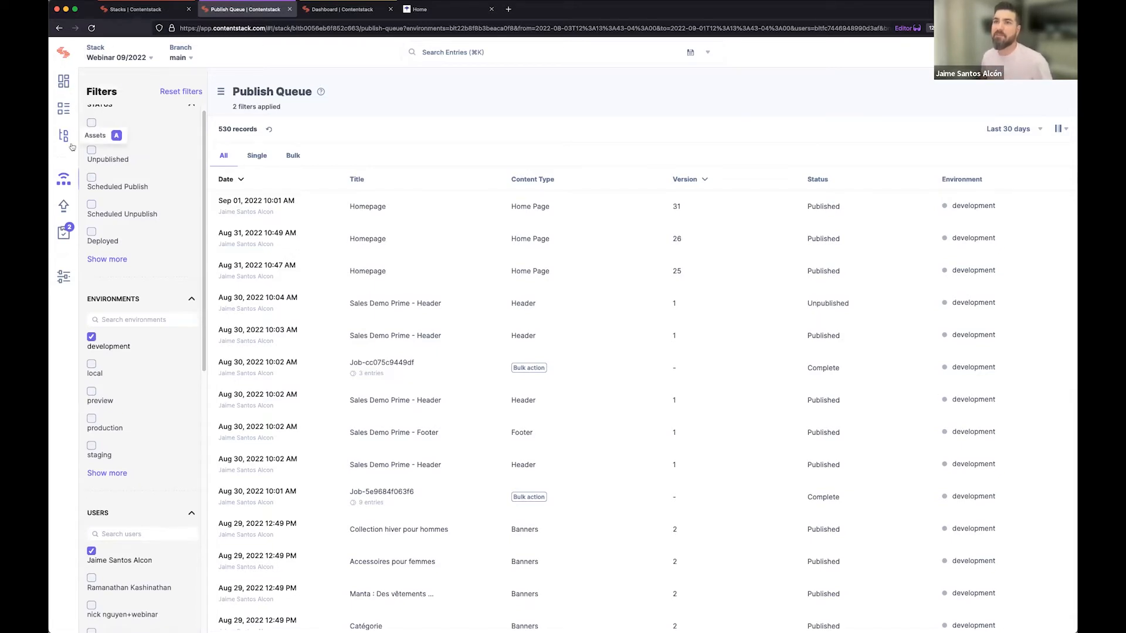
click(65, 112)
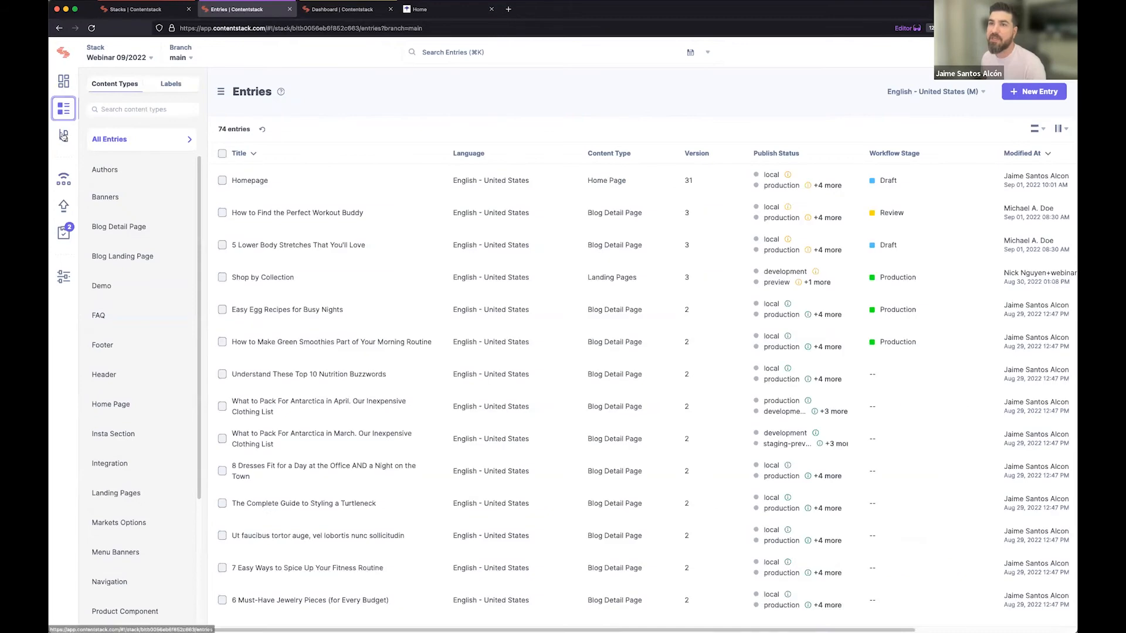
click(63, 136)
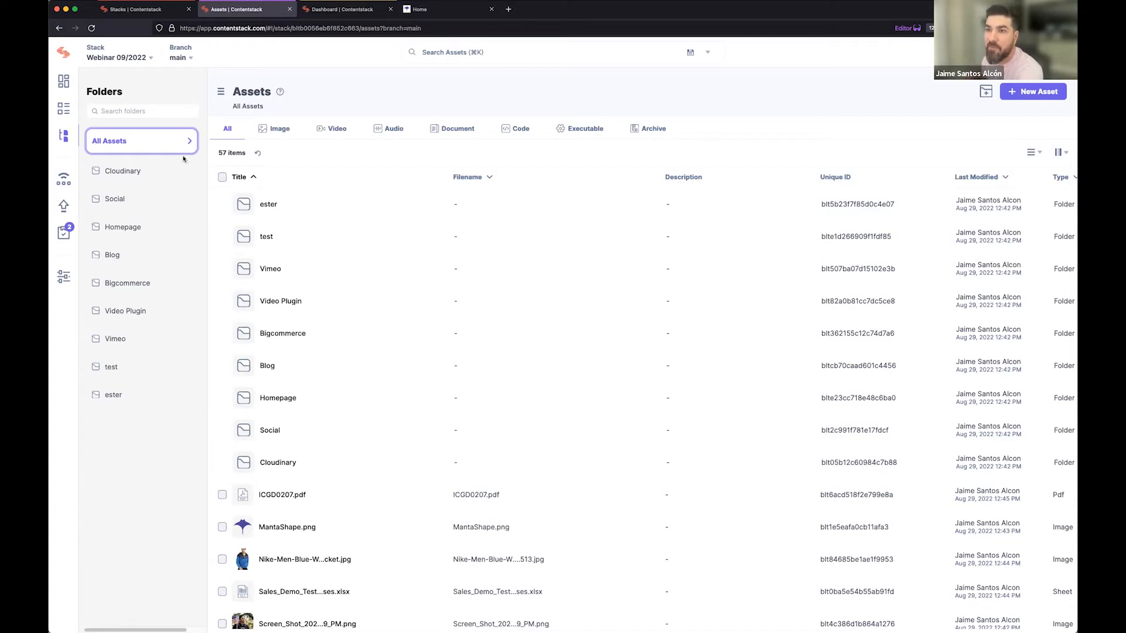
Search the asset folders for "social" and open the Facebook subfolder of the Social folder.
click(150, 115)
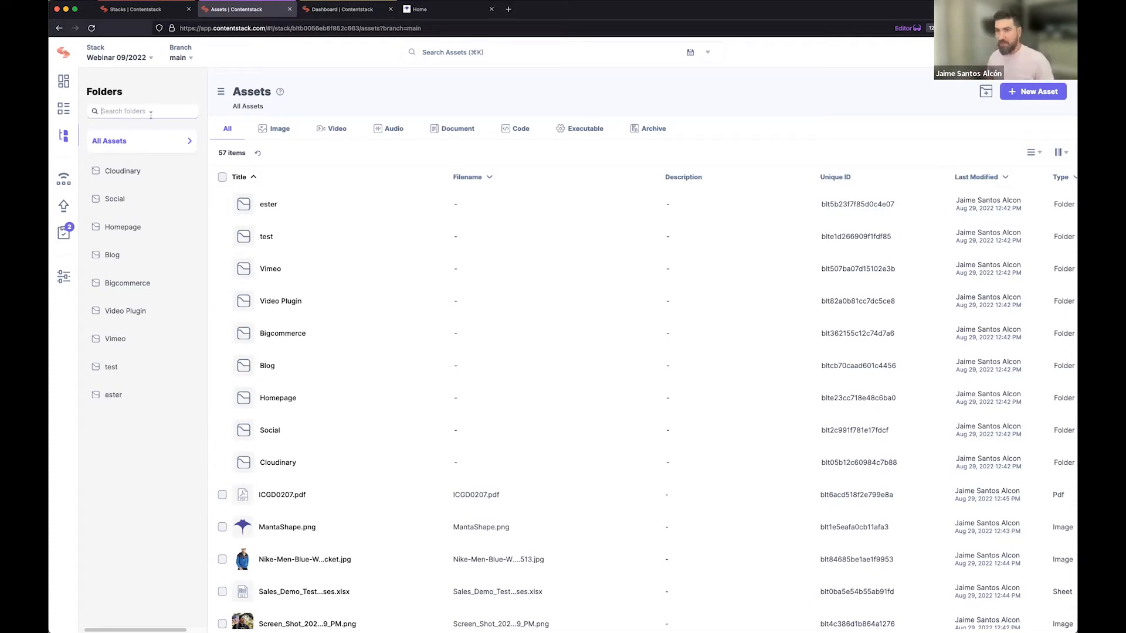
text(social)
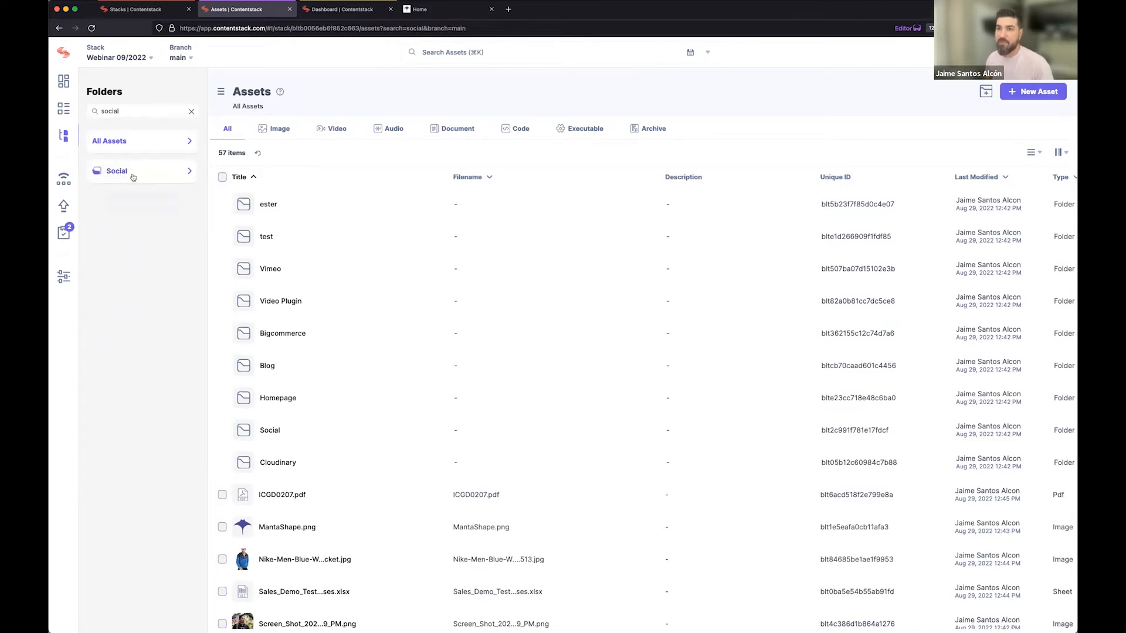
click(135, 171)
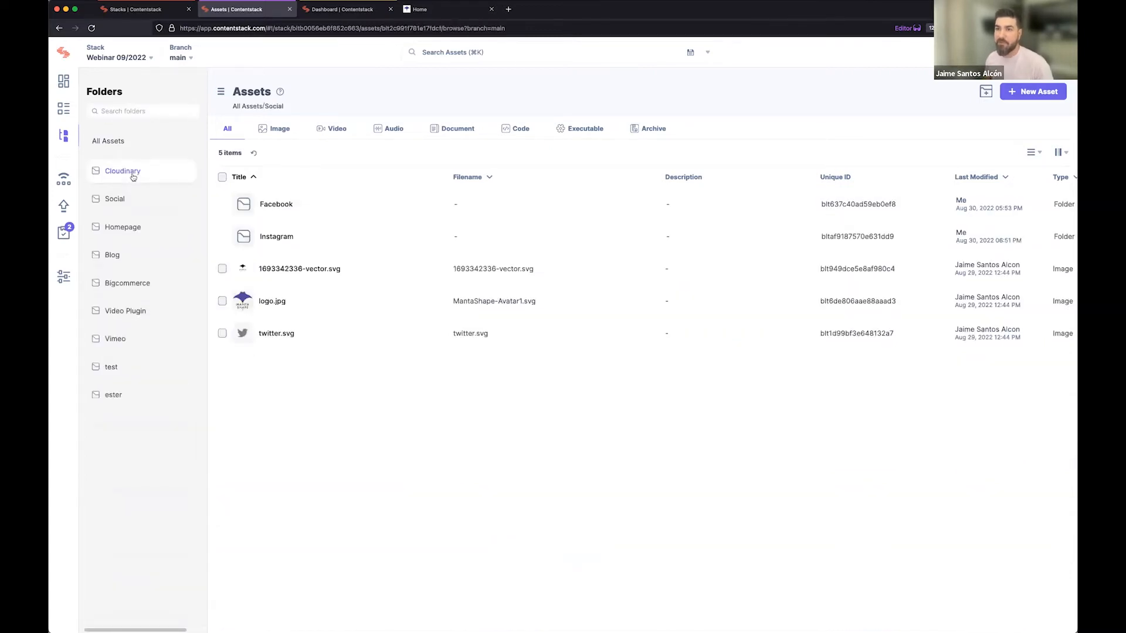
click(283, 210)
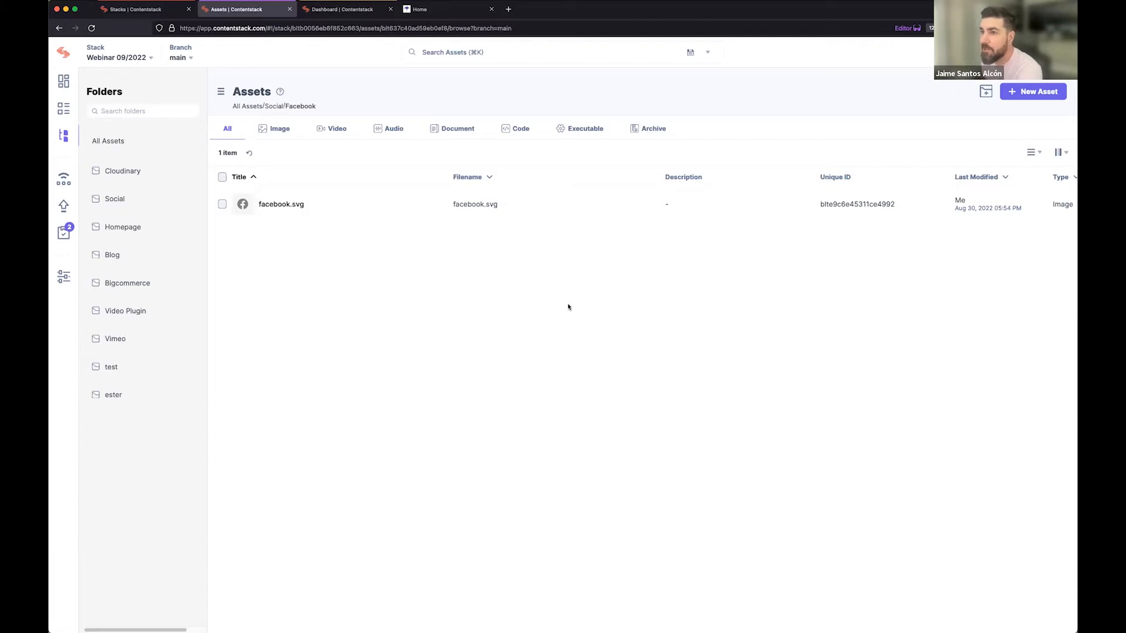
View the asset upload form and its file chooser for the Facebook folder without uploading anything.
click(1021, 92)
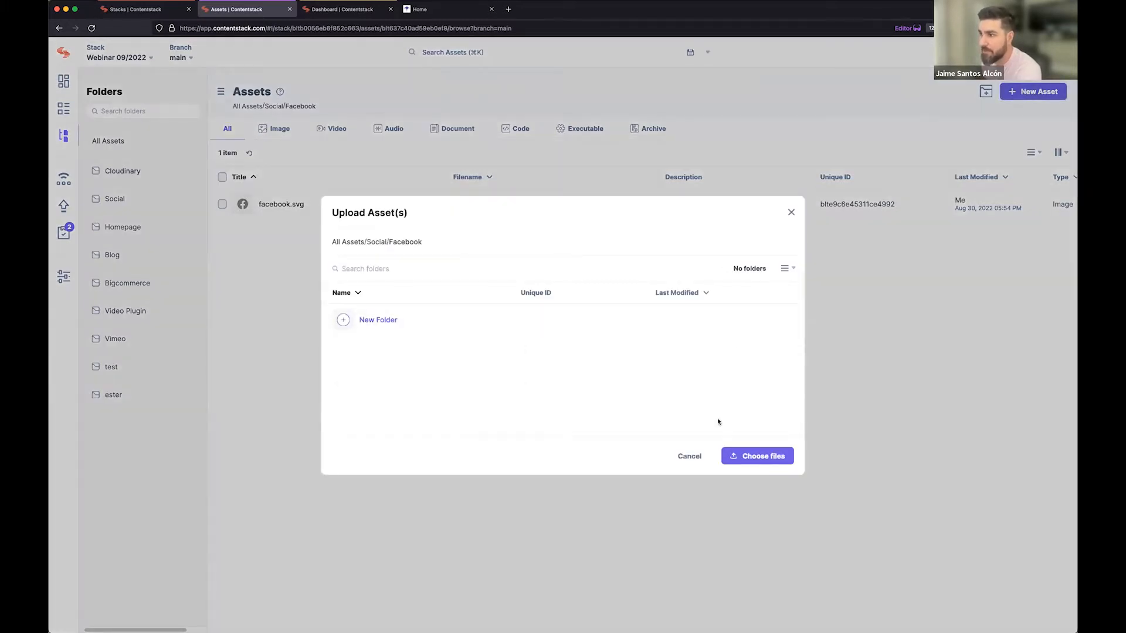
click(752, 459)
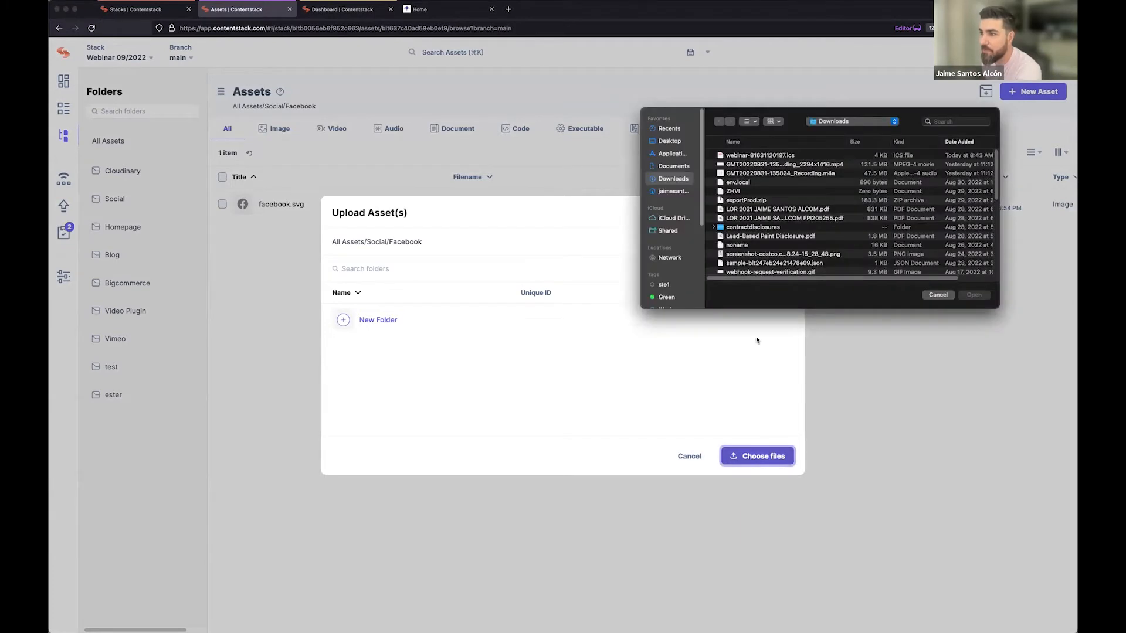
click(938, 295)
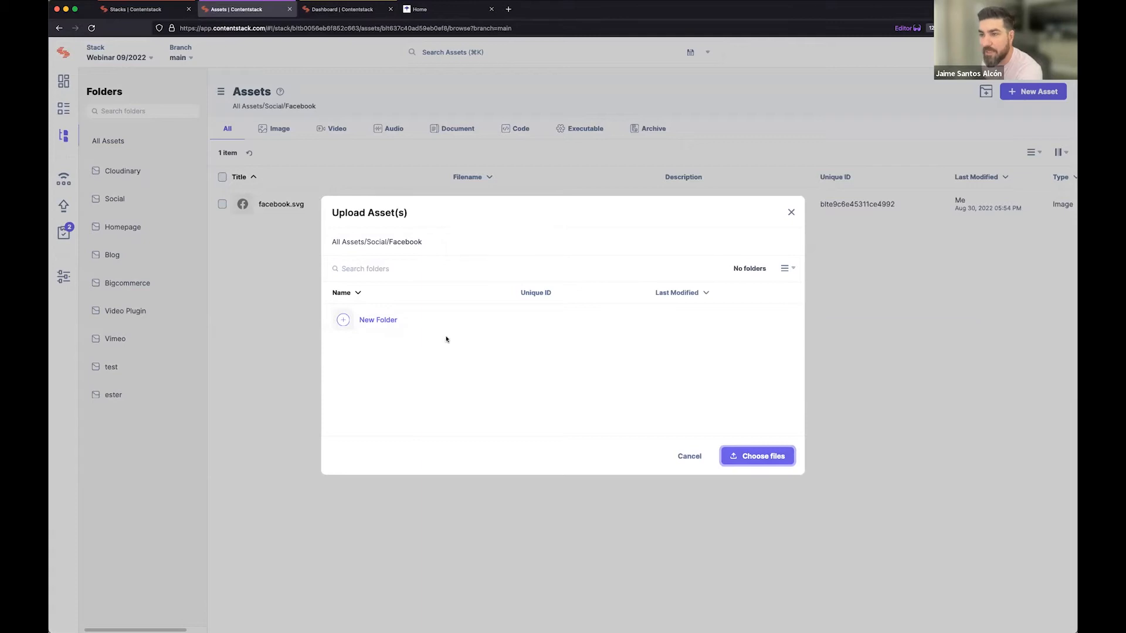
click(790, 213)
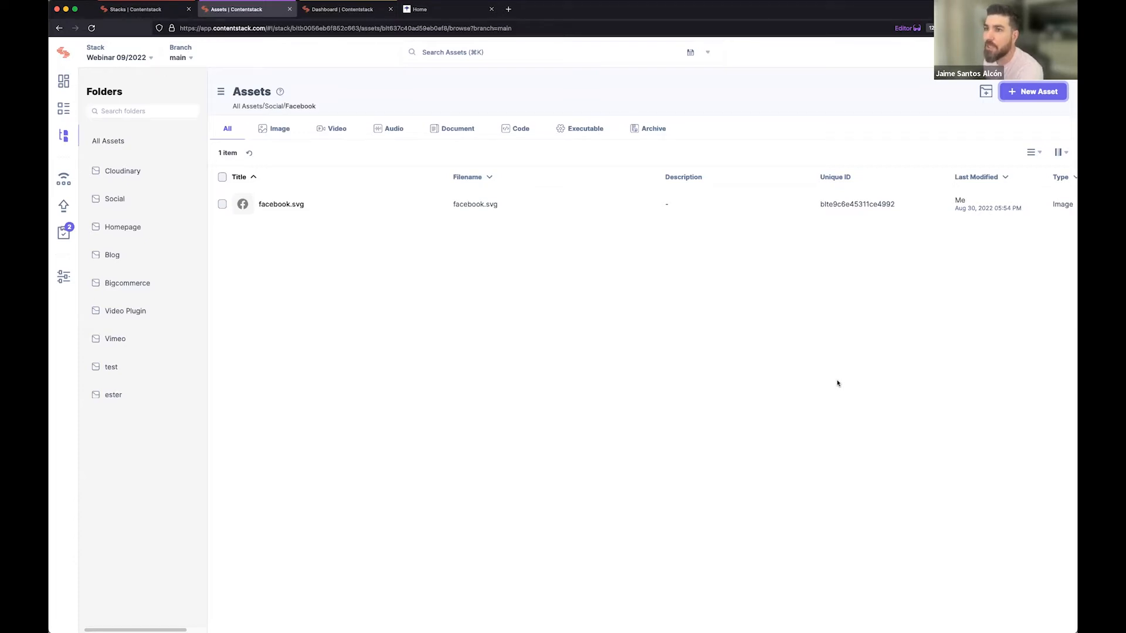
Return to all assets and filter them by the image, video, document and code types.
click(111, 141)
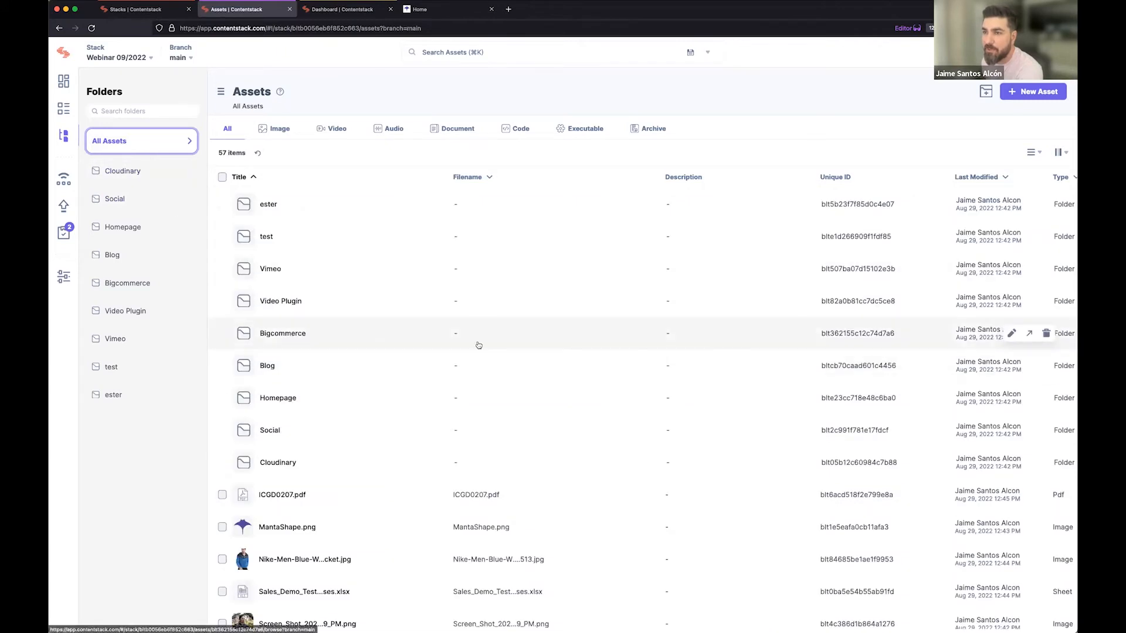
click(276, 131)
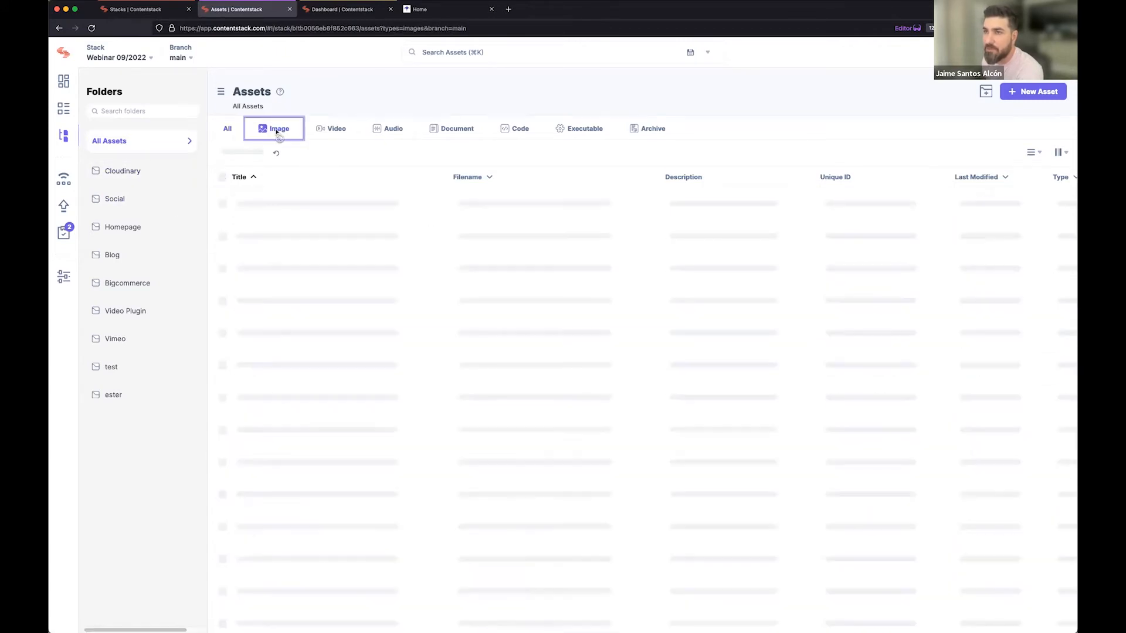
click(333, 132)
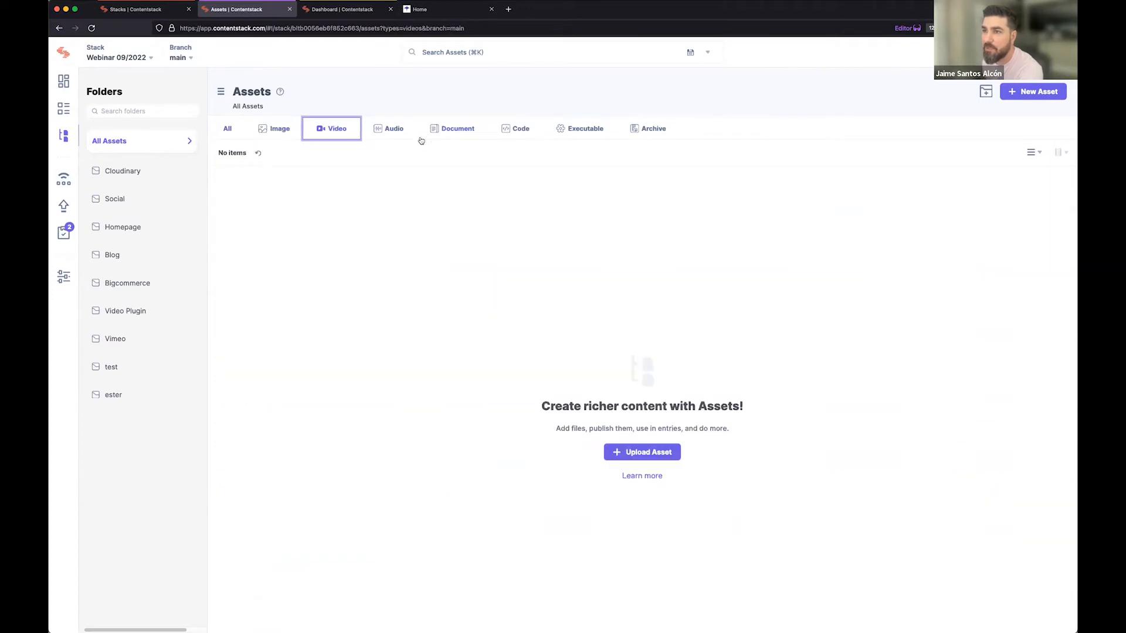
click(279, 136)
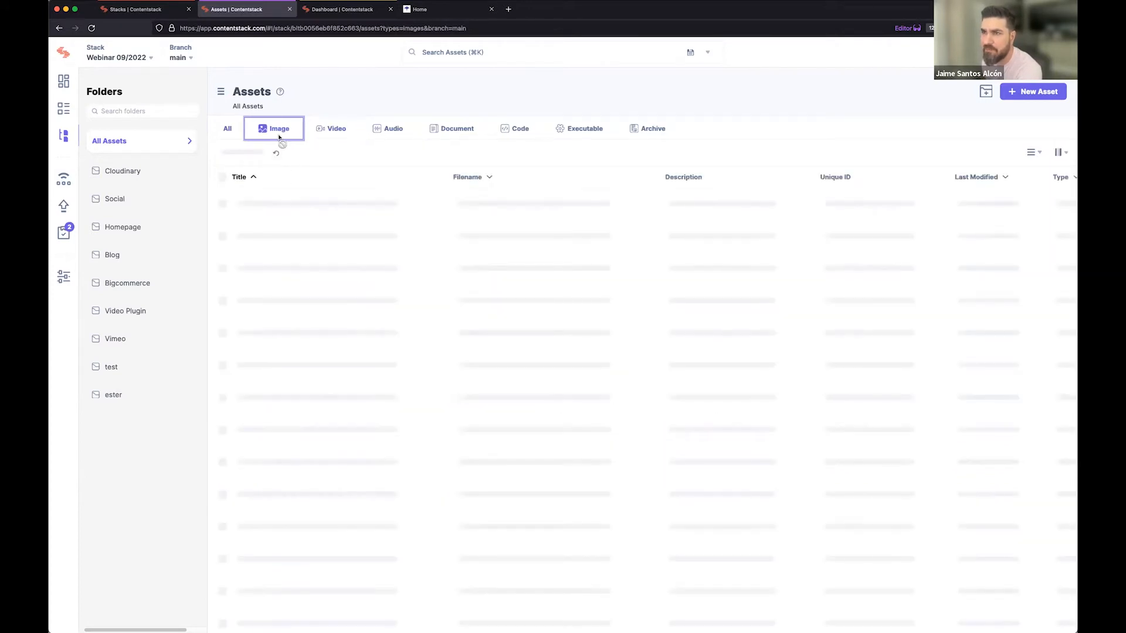
click(459, 135)
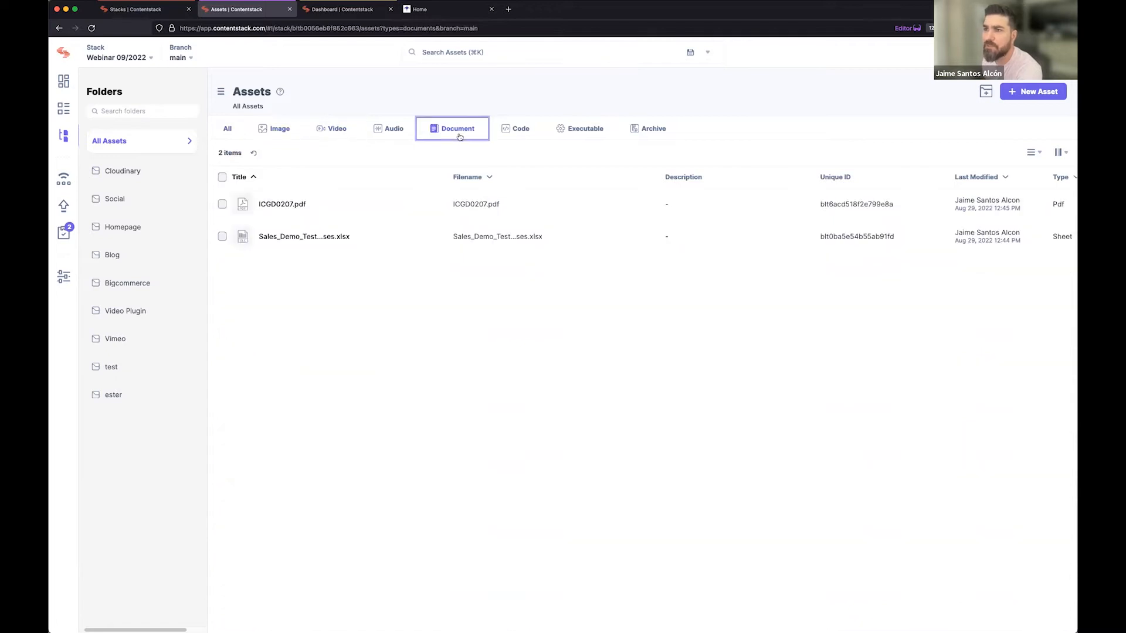
click(519, 132)
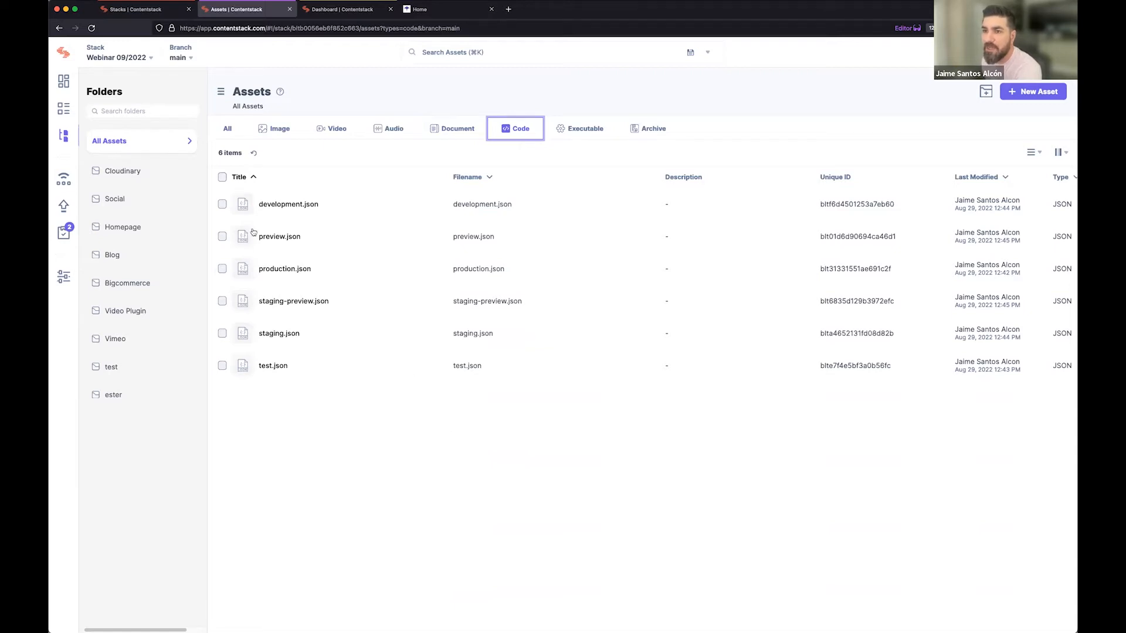
click(125, 174)
click(129, 199)
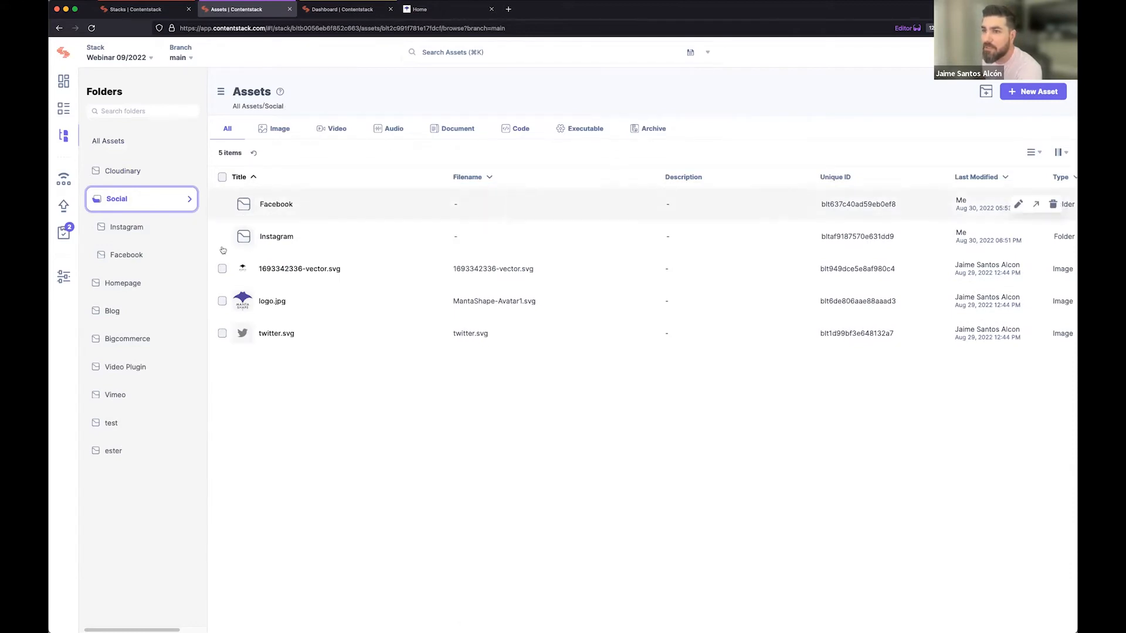
click(222, 269)
click(222, 302)
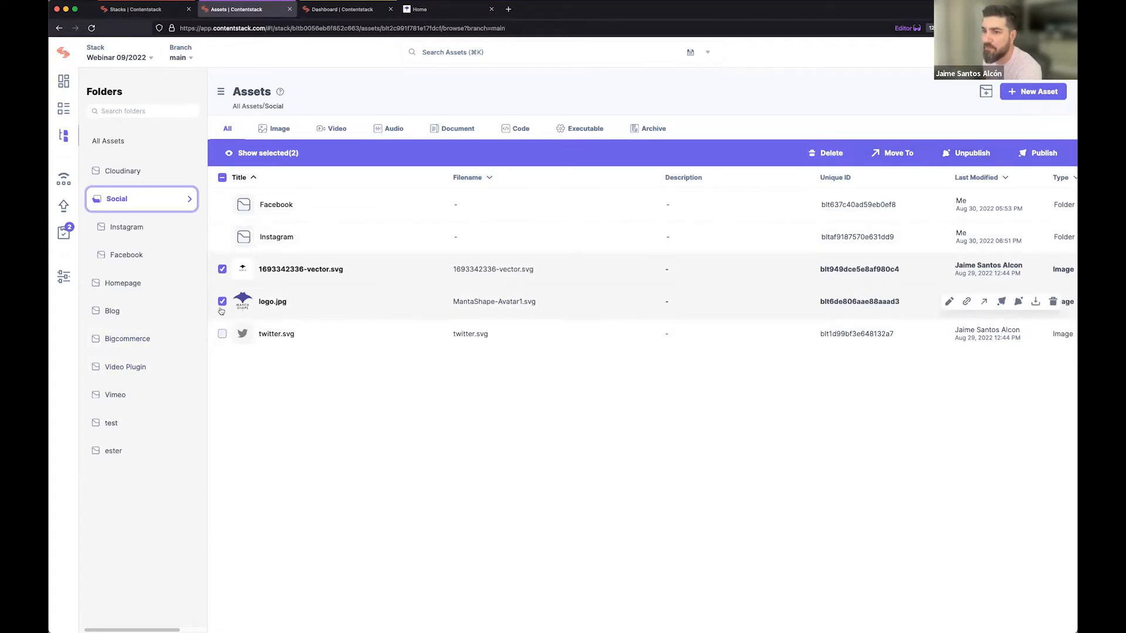
click(223, 334)
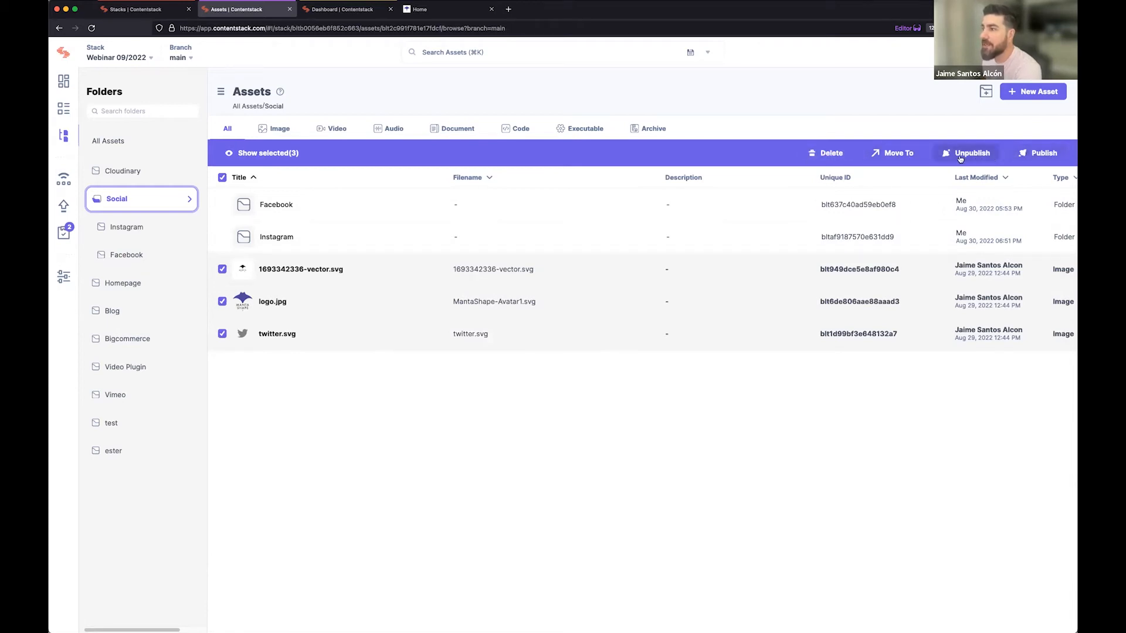
click(896, 155)
click(376, 362)
click(760, 455)
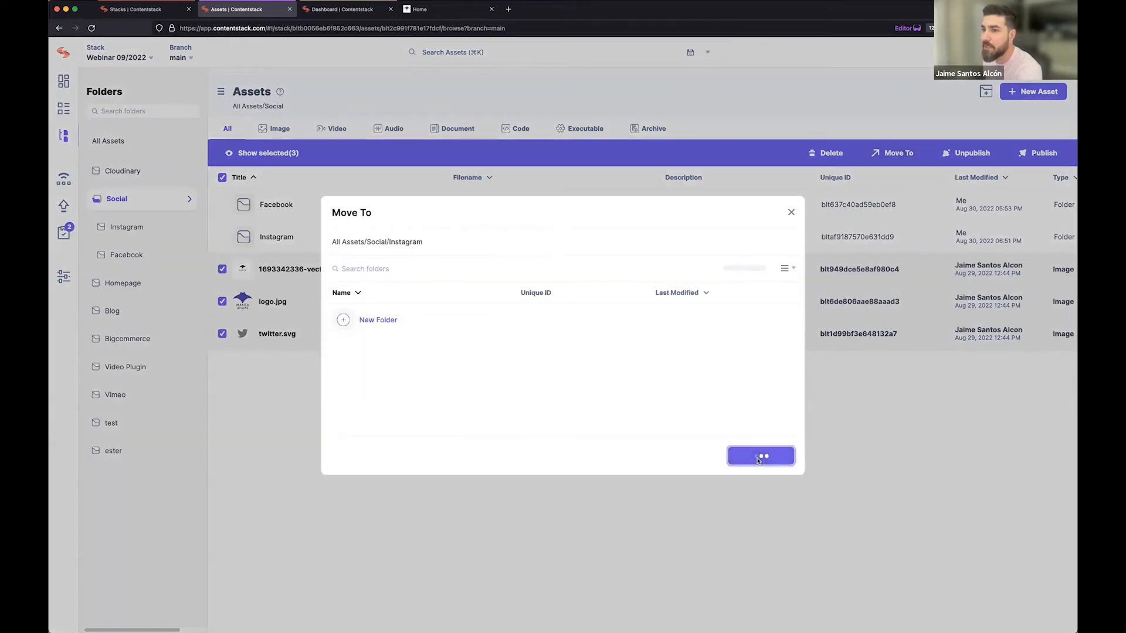
click(284, 240)
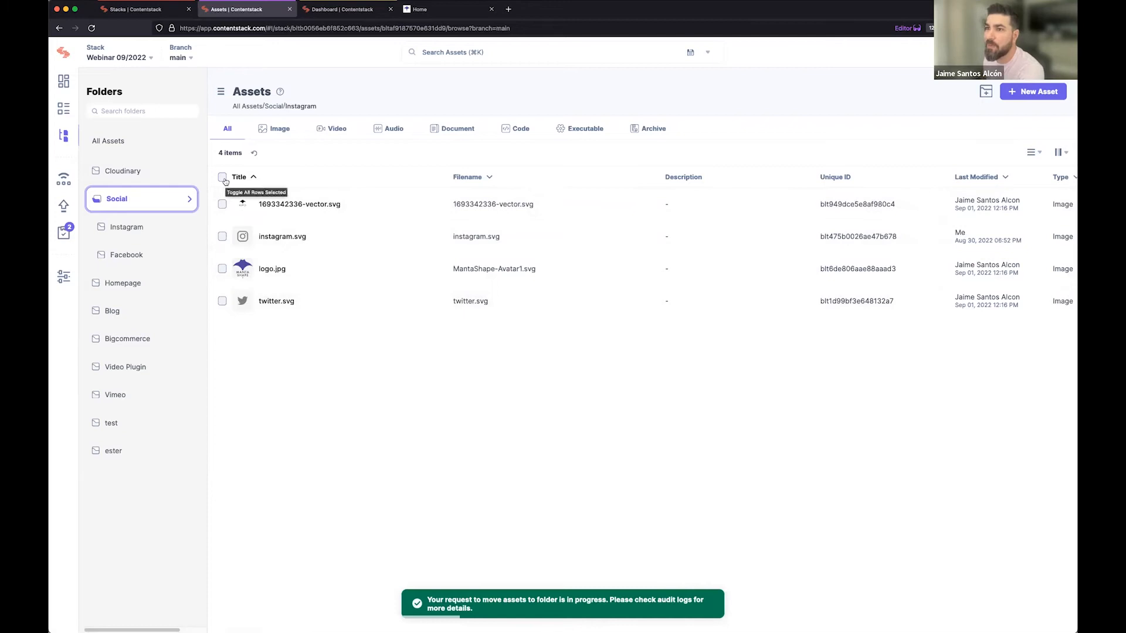
click(222, 204)
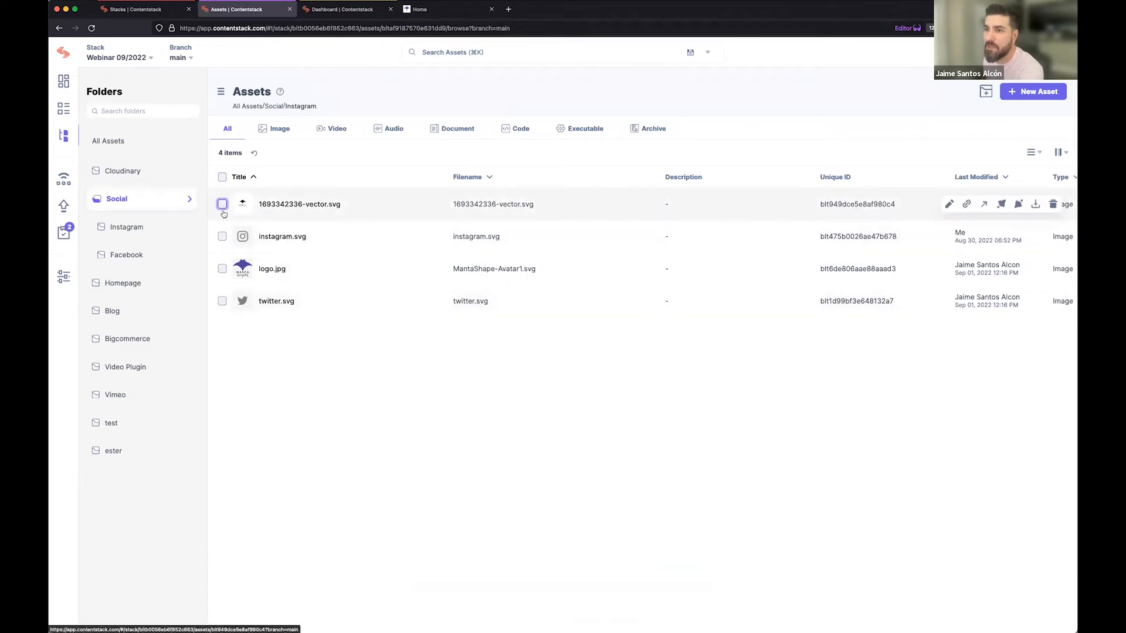
click(223, 237)
click(222, 269)
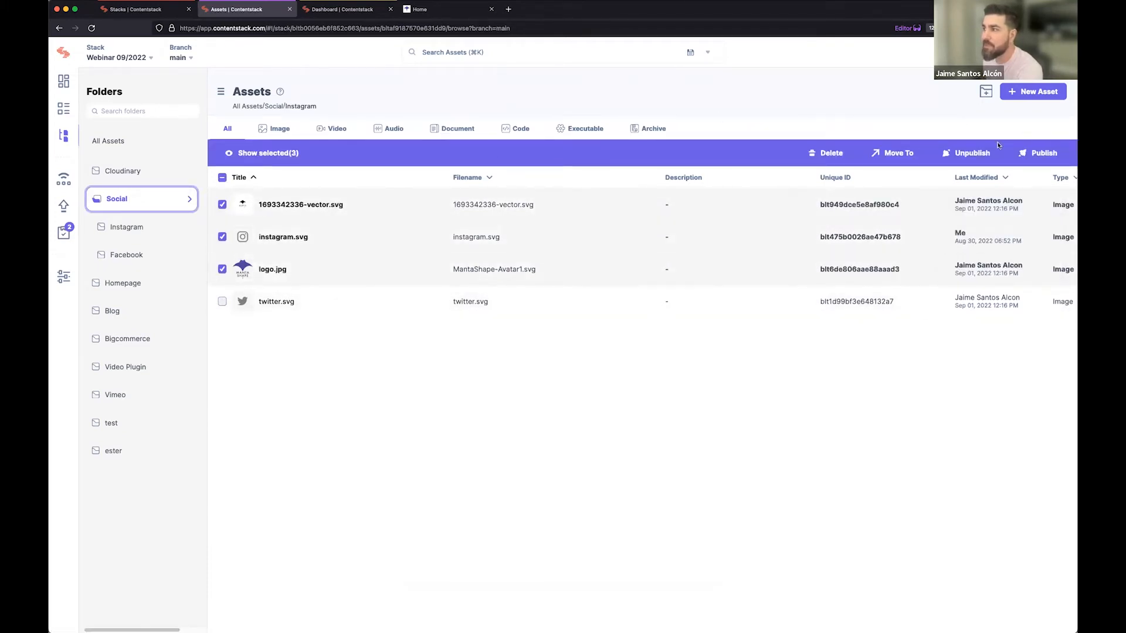
click(223, 205)
click(222, 237)
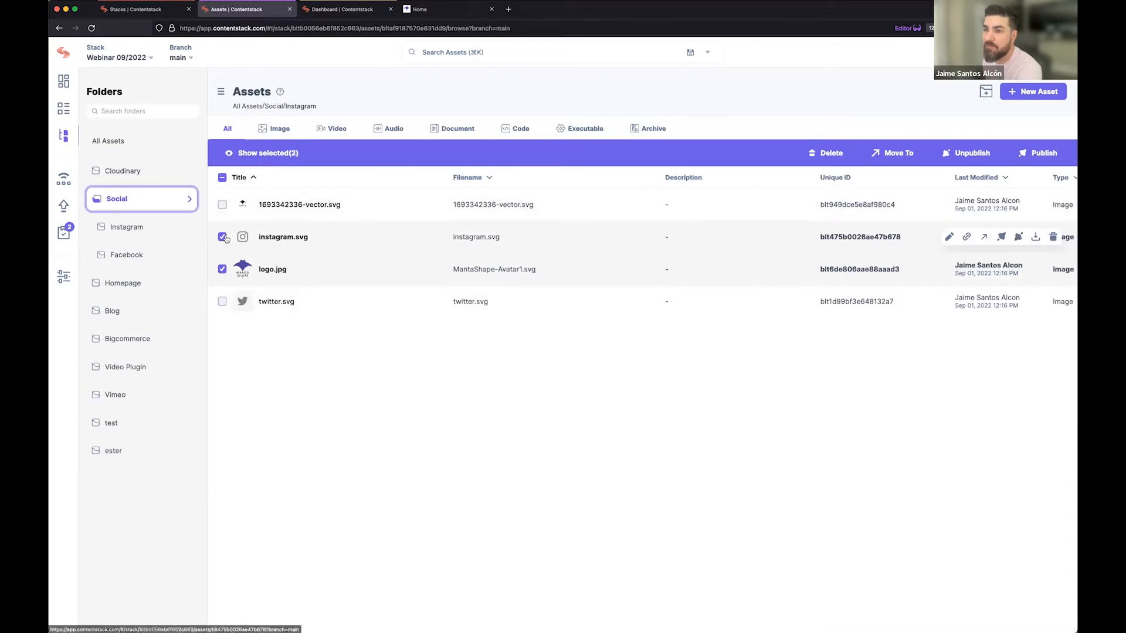
click(222, 270)
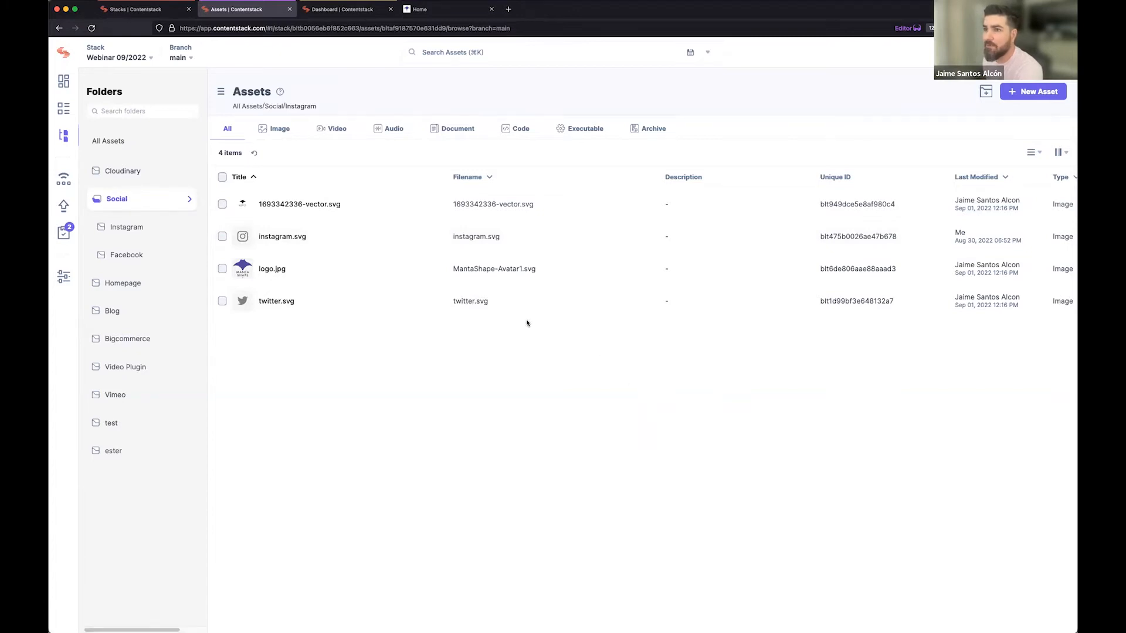
click(318, 210)
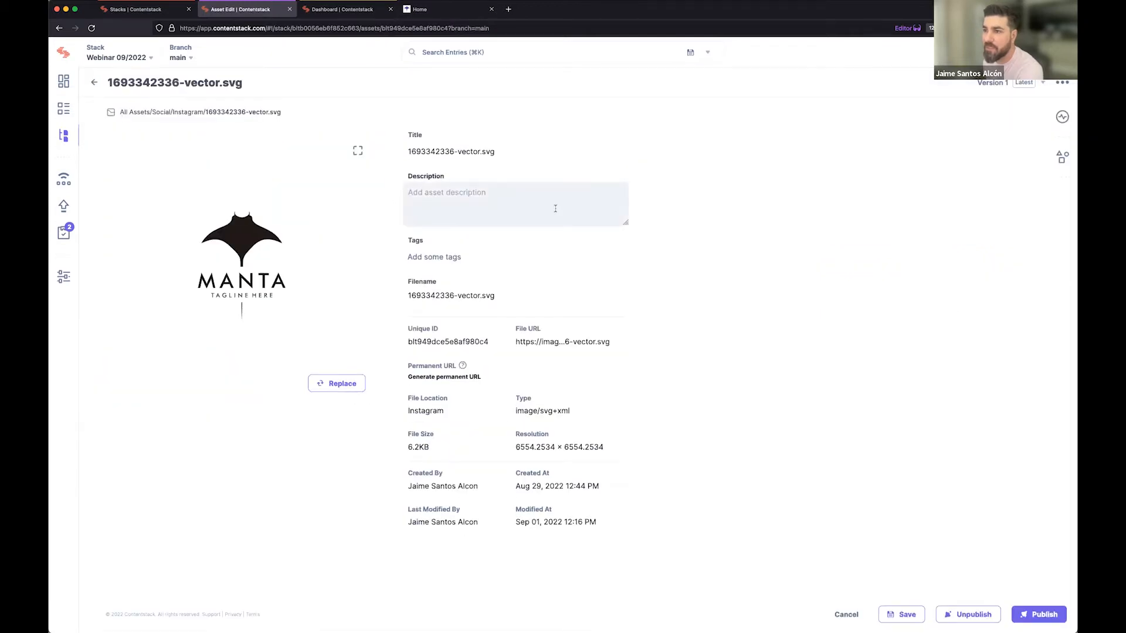
click(452, 152)
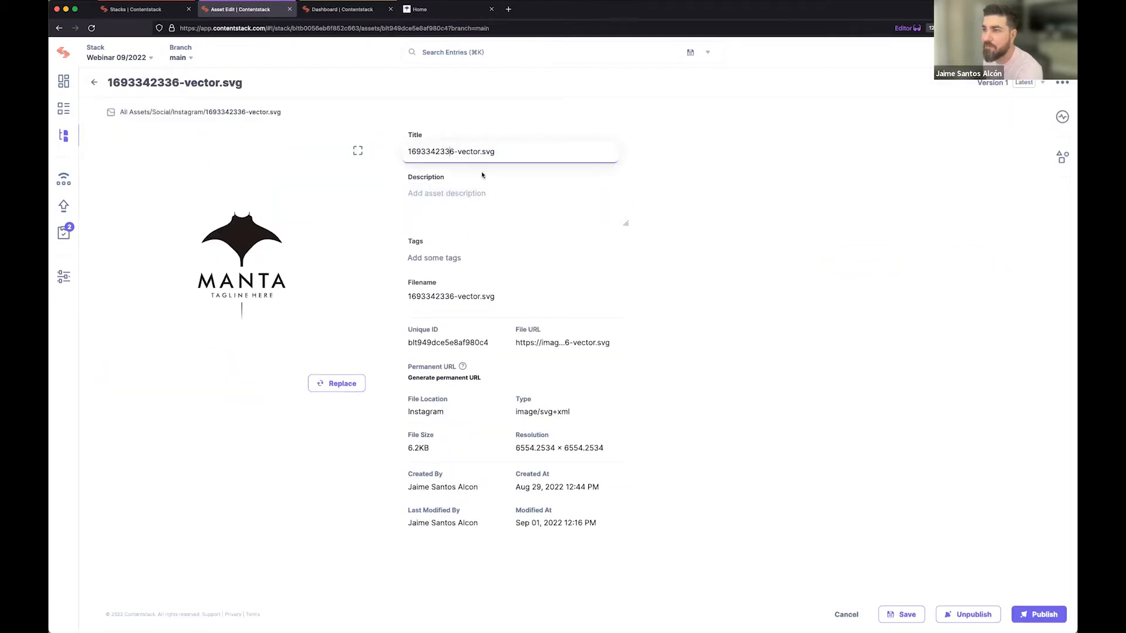
click(547, 212)
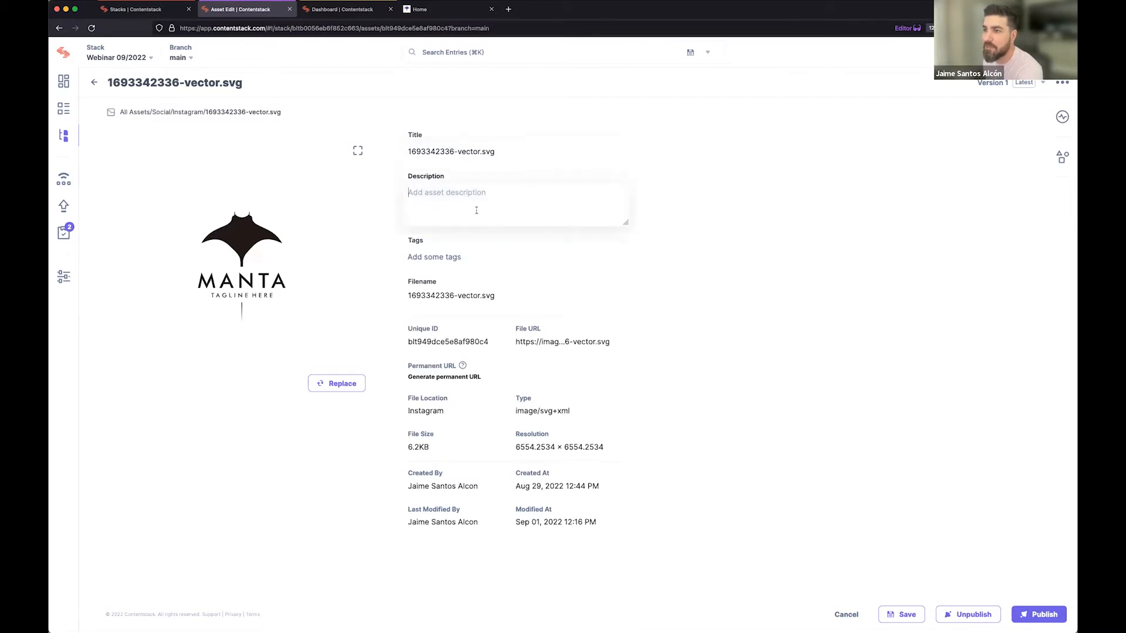
Look at the asset's tags field, leave the asset without saving, and return through the asset list to all entries.
click(472, 258)
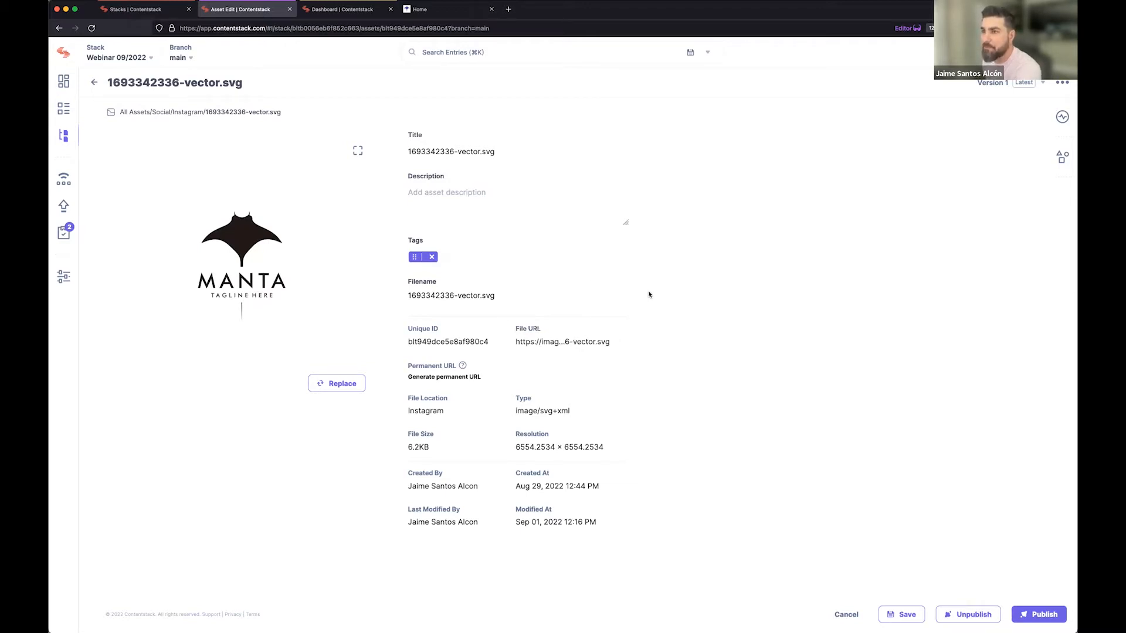
click(65, 141)
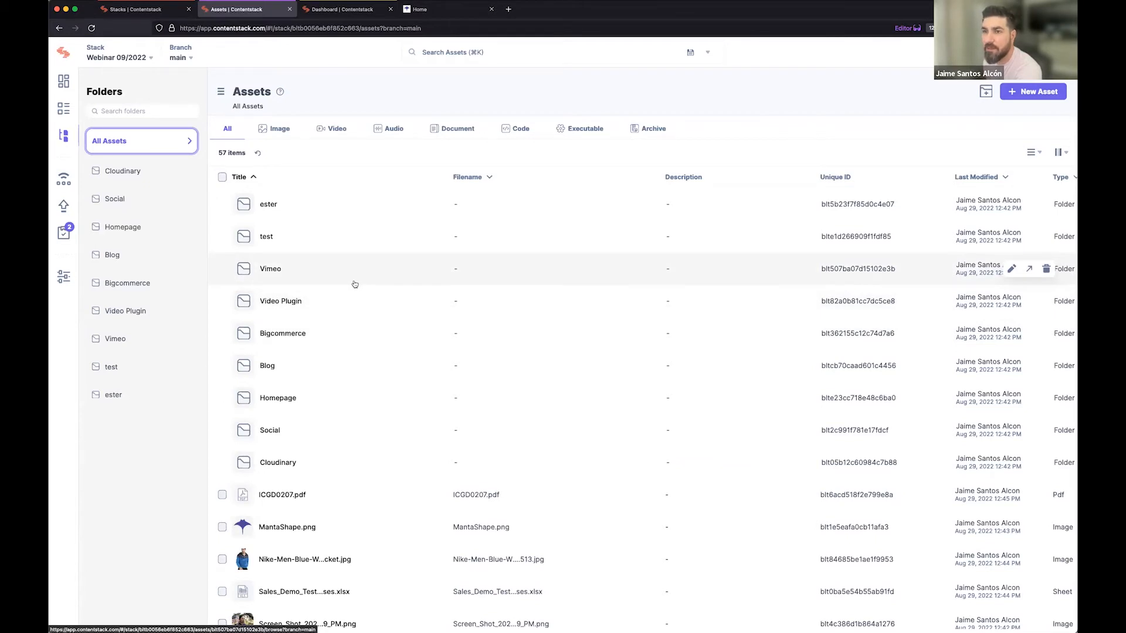
click(63, 110)
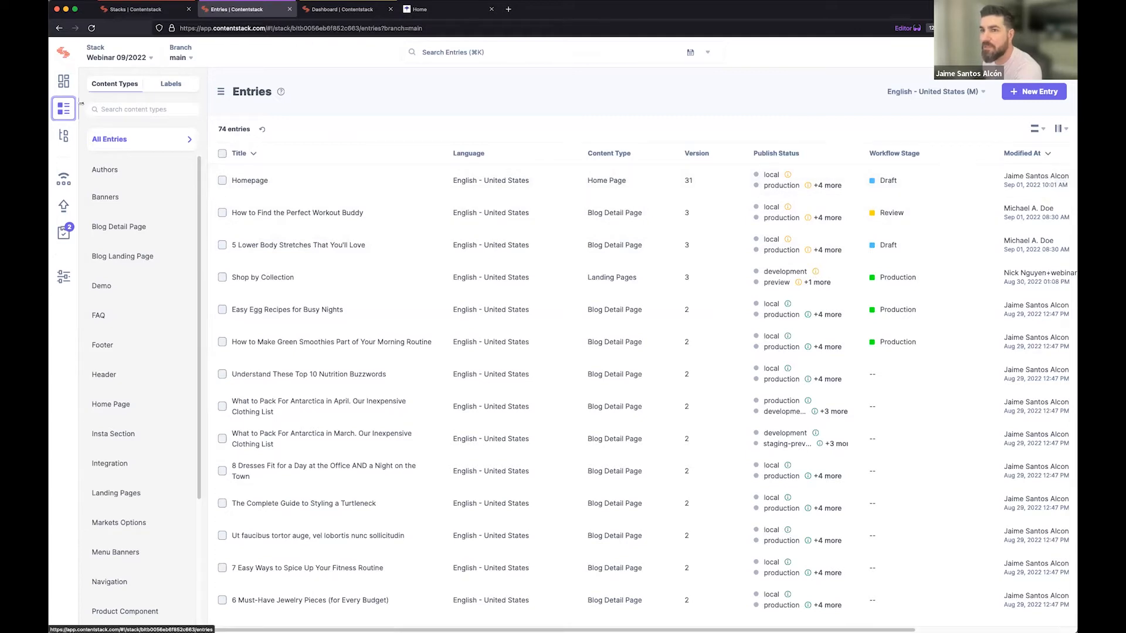
Open the stack dashboard and look at its widget editing mode, docs search and recently modified entries.
click(63, 81)
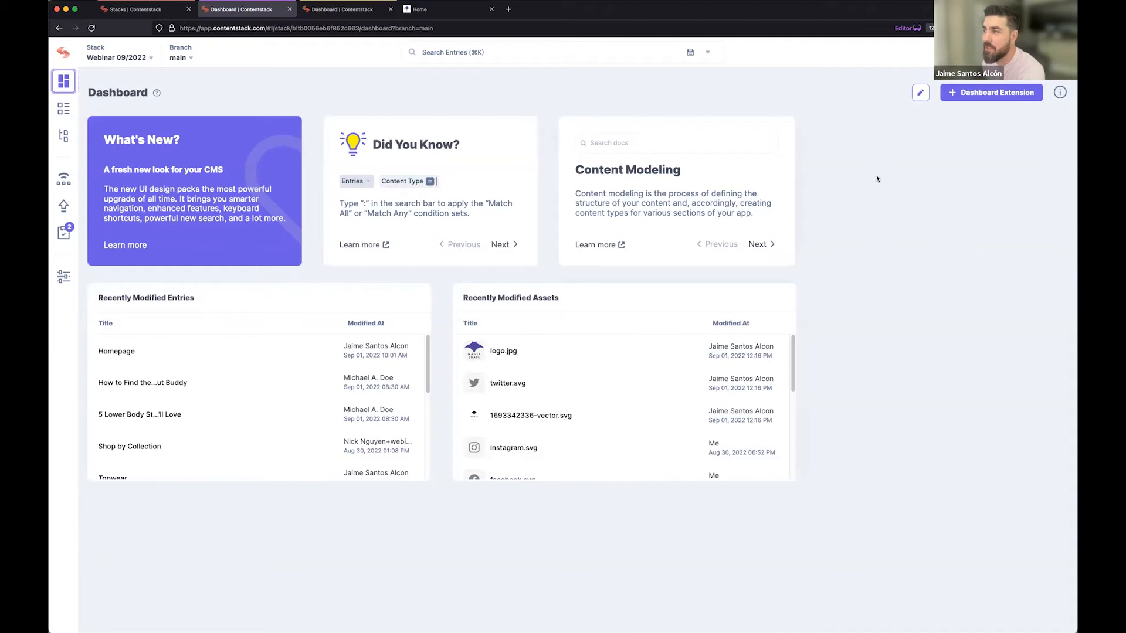
click(920, 92)
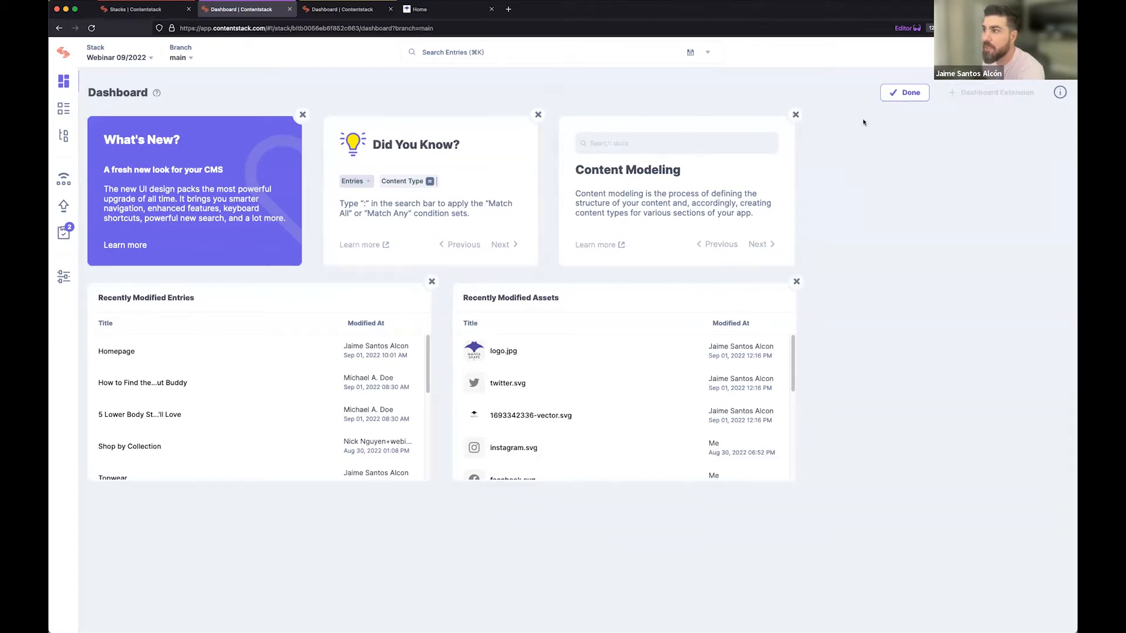
click(901, 92)
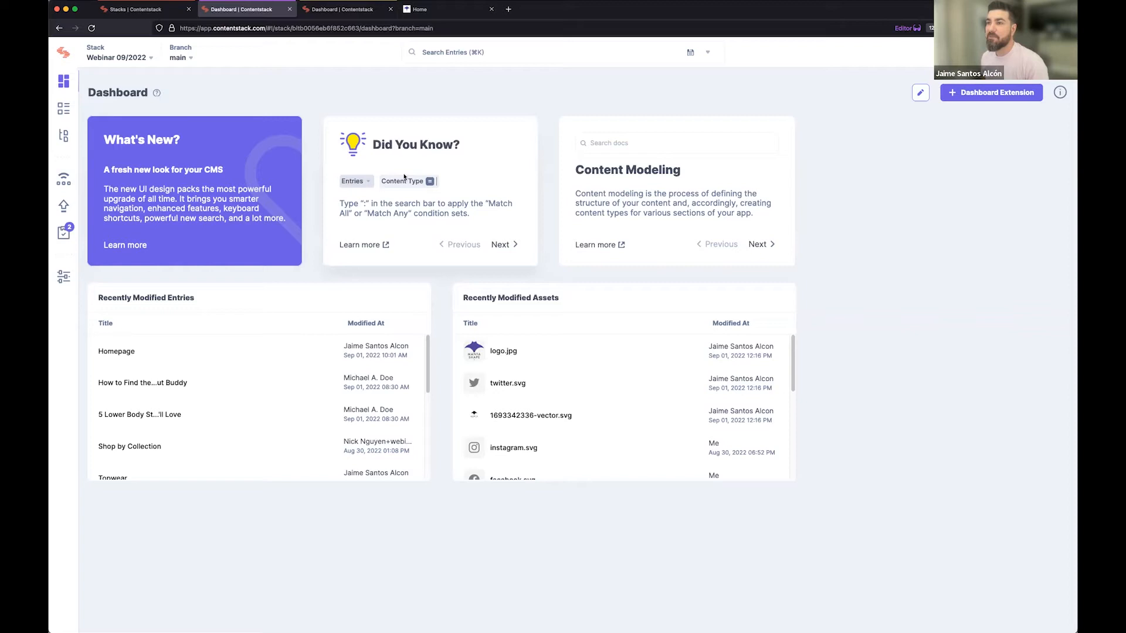
click(608, 142)
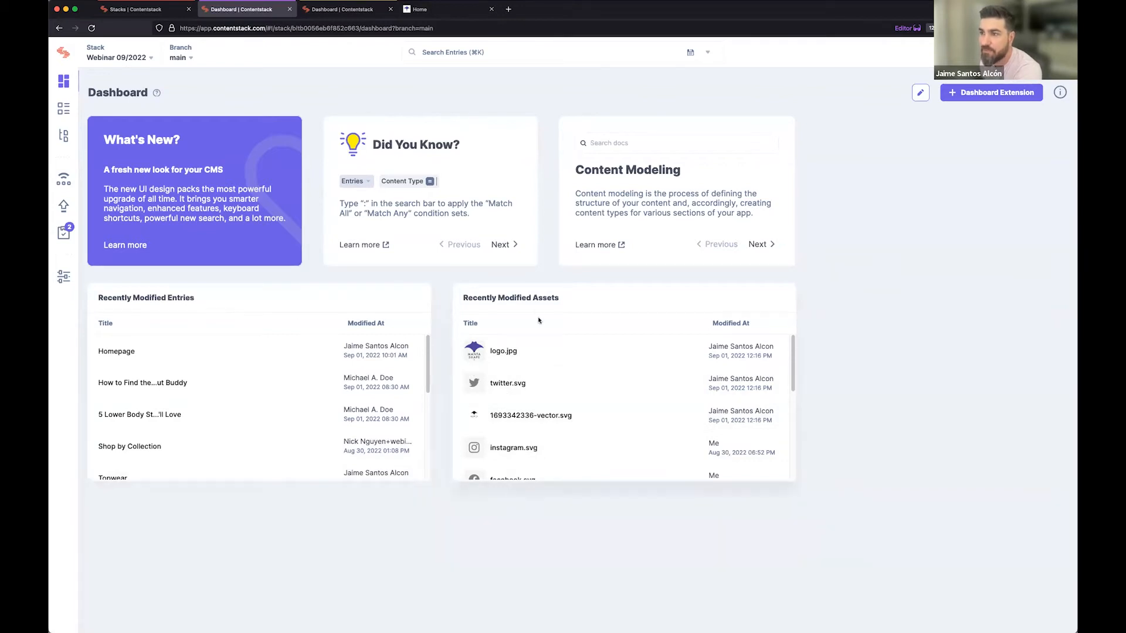
scroll(217, 375, down, 5)
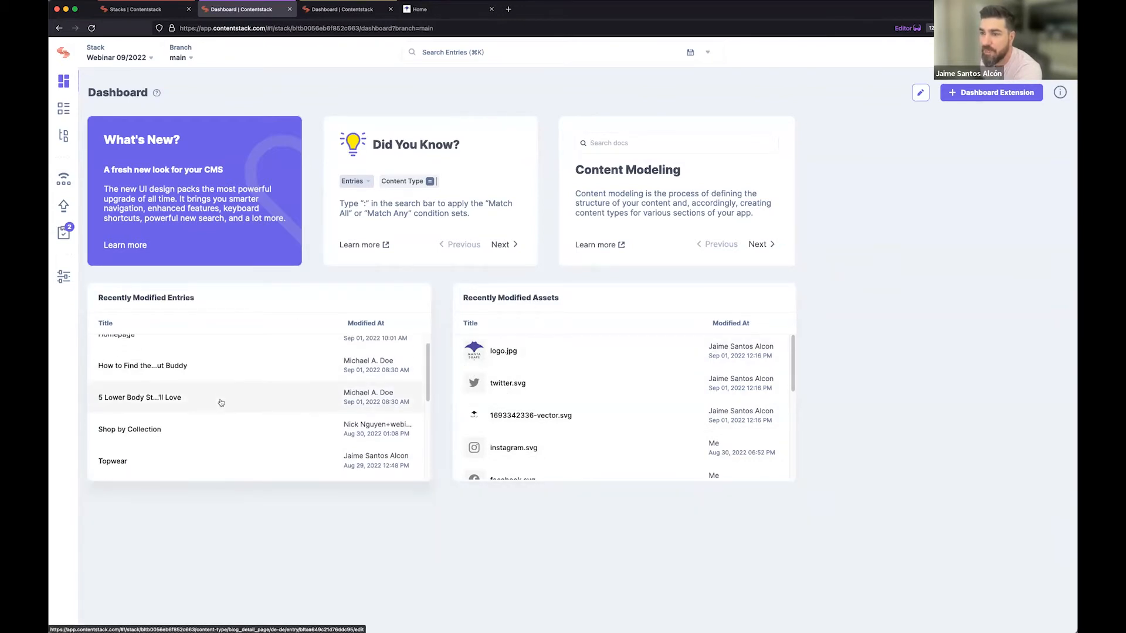
scroll(221, 402, up, 5)
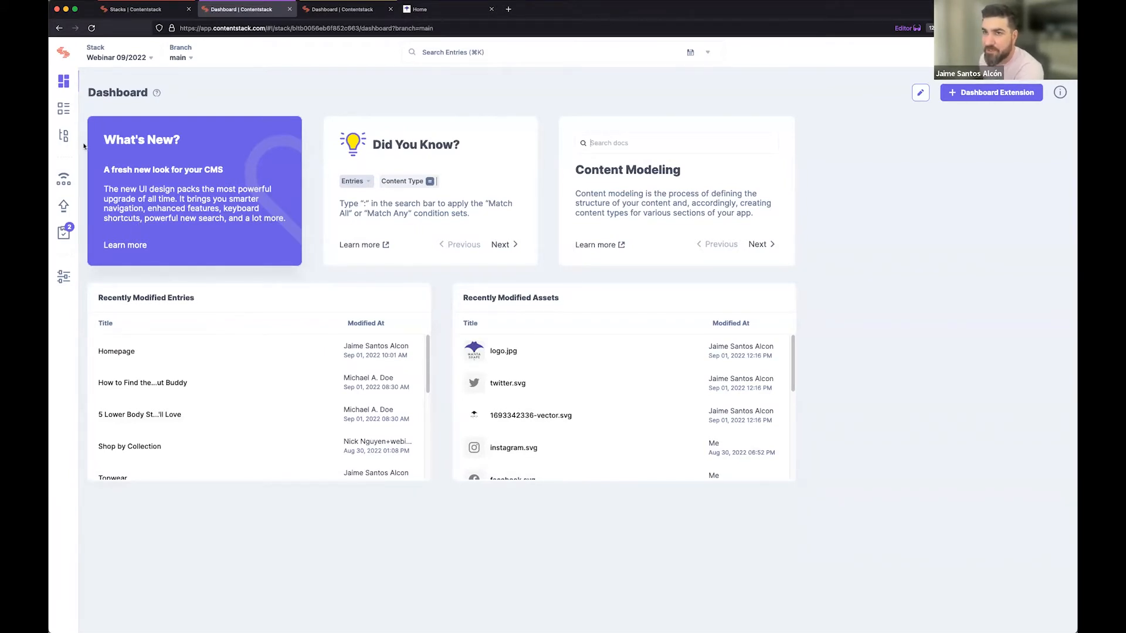
Open the entries list and view its grouping by labels and by content types.
click(61, 108)
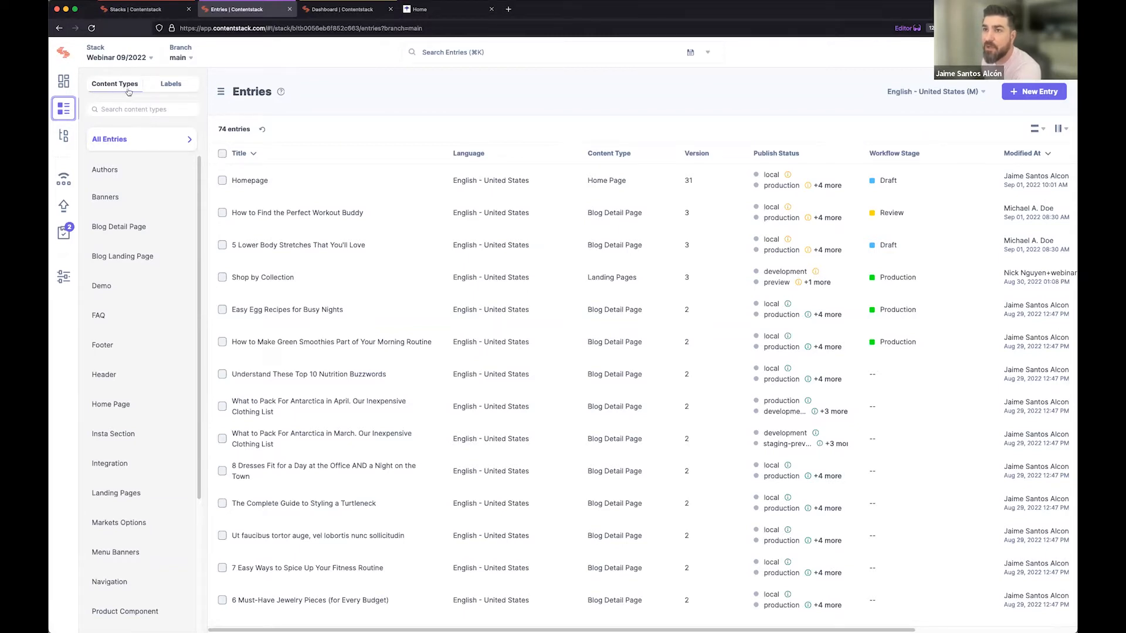
click(171, 88)
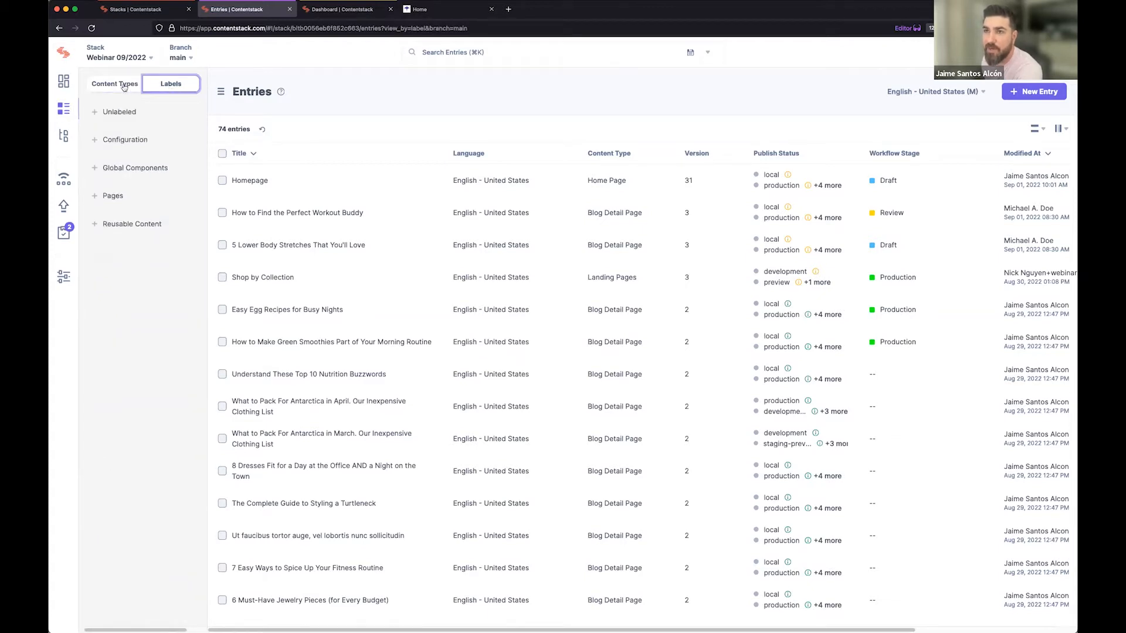
click(123, 86)
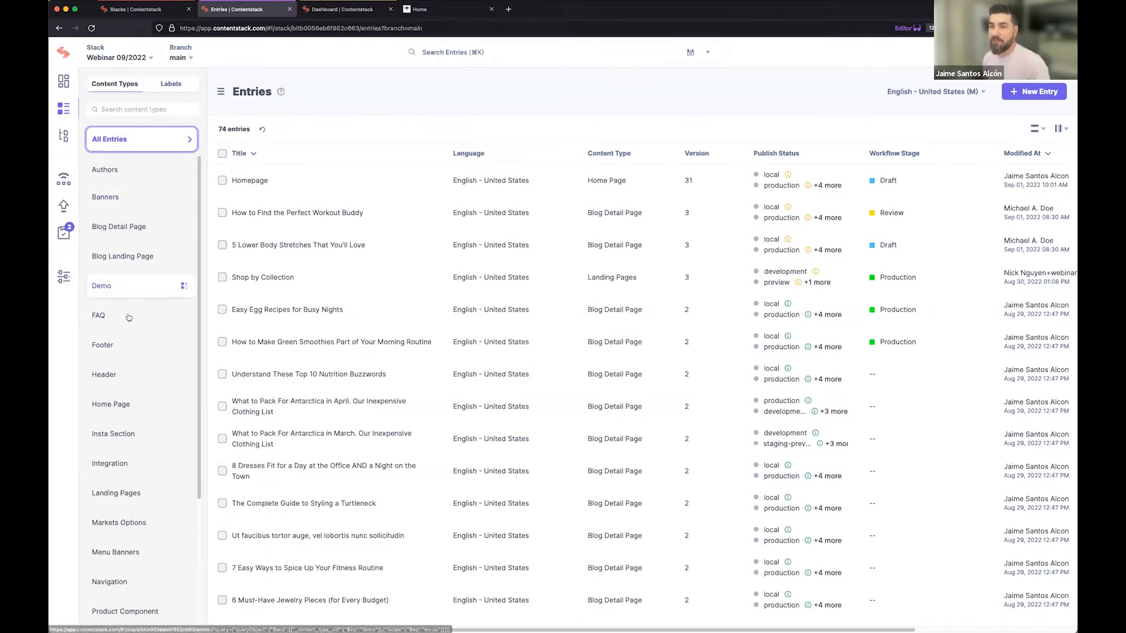
List the entries of the Footer, Blog Landing Page and Blog Detail Page content types one after another.
click(115, 346)
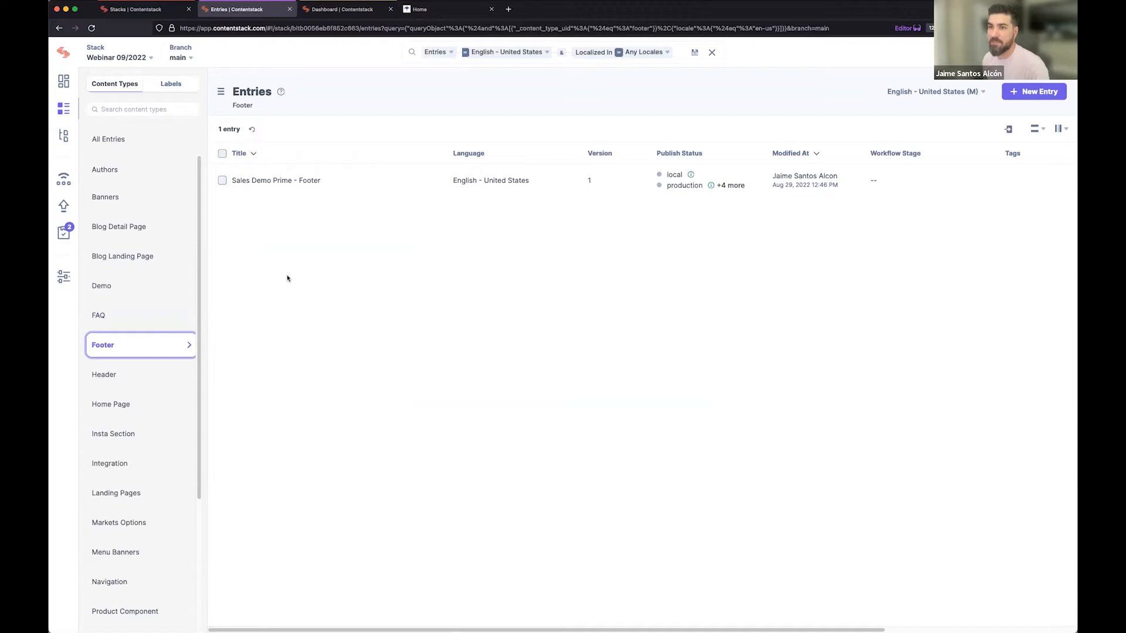
click(129, 266)
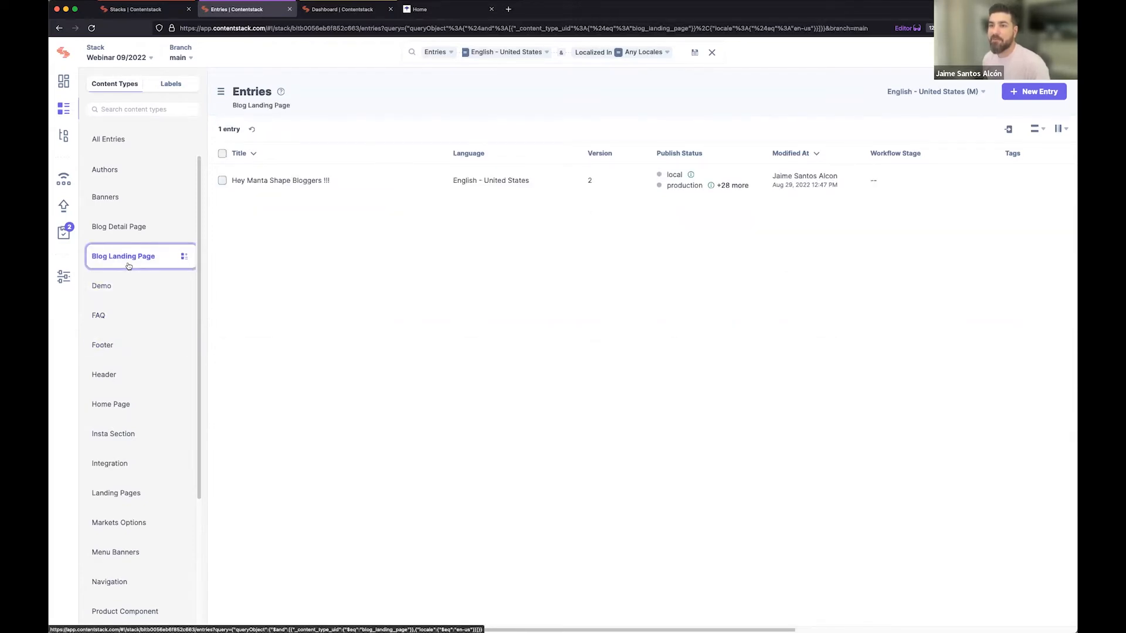
click(127, 232)
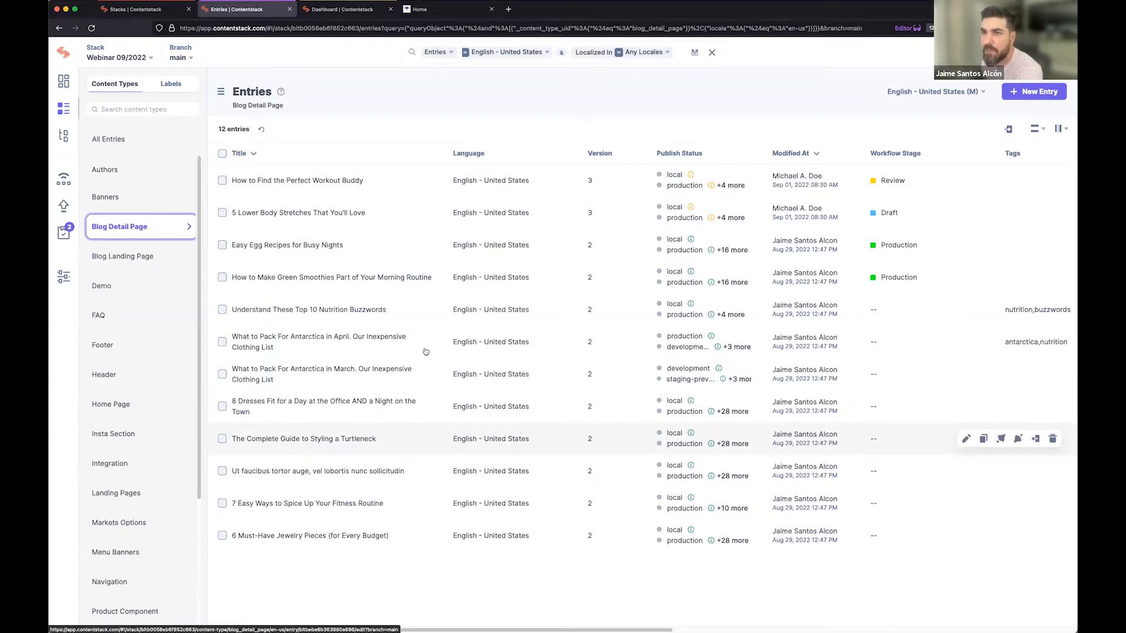
Search the content types for "Home" and list the entries of the Home Page type.
click(145, 111)
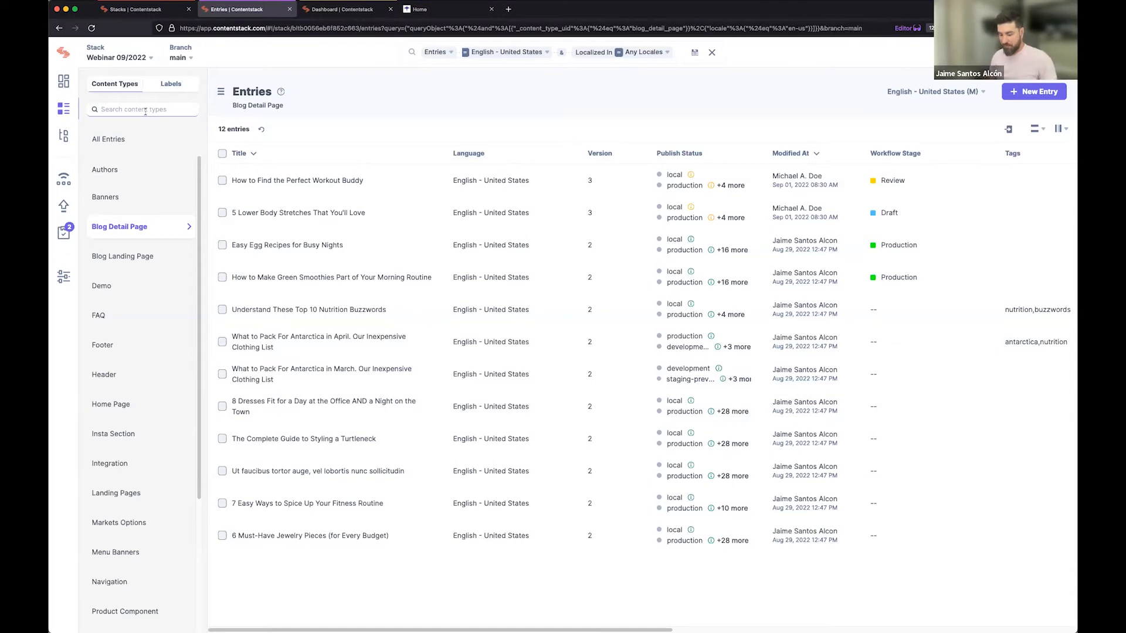
text(Home)
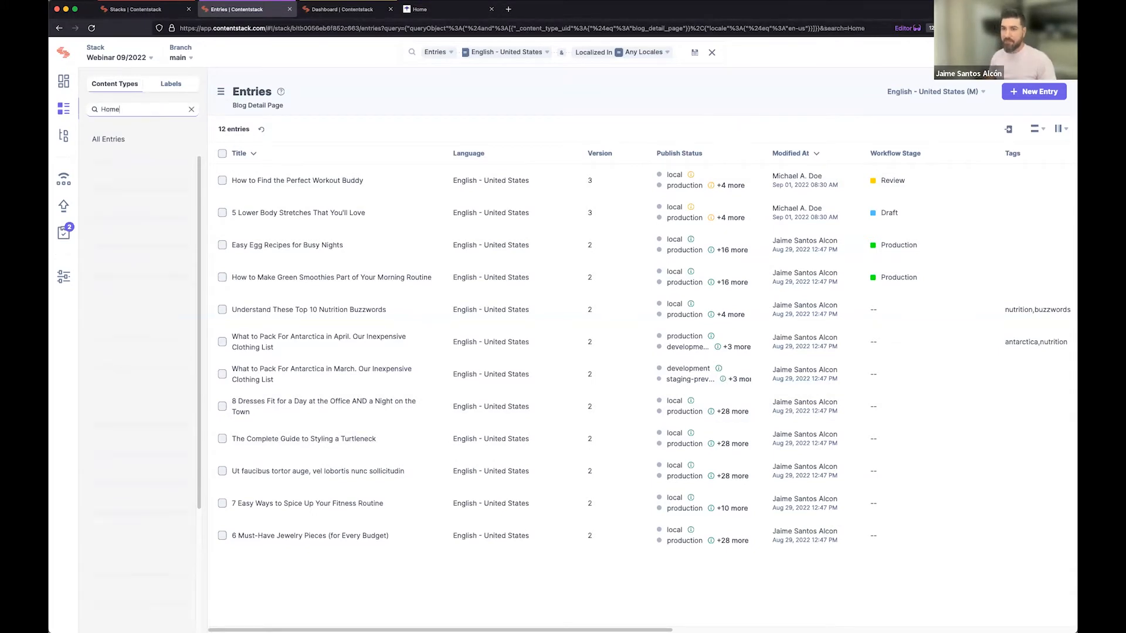
click(117, 171)
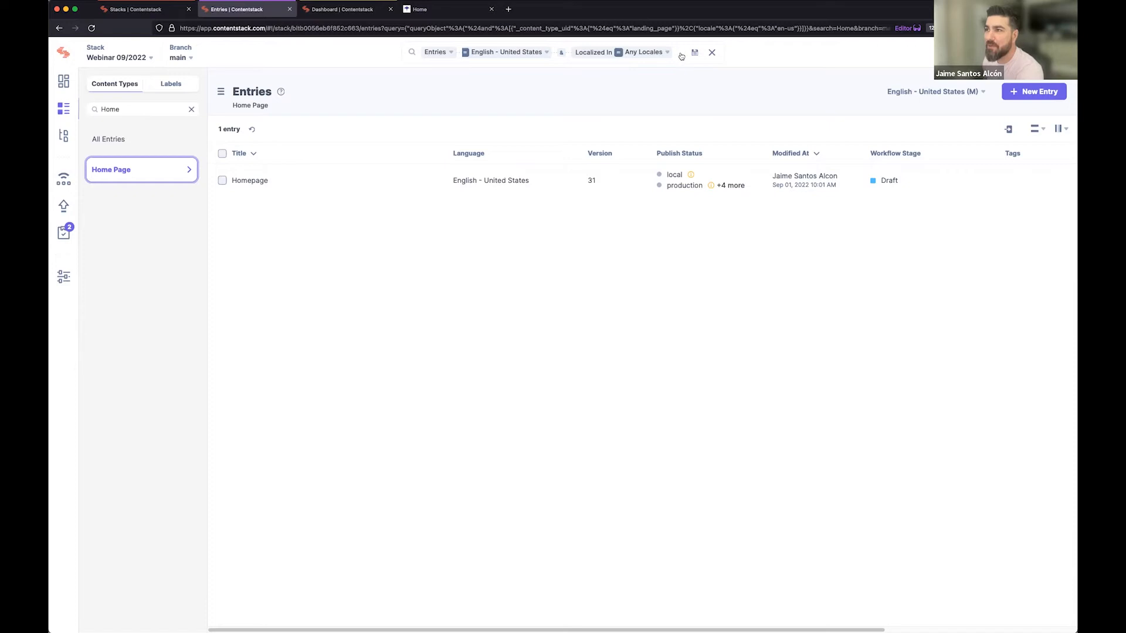
View the search options for assets, and search all entries for the text "homepage".
click(65, 136)
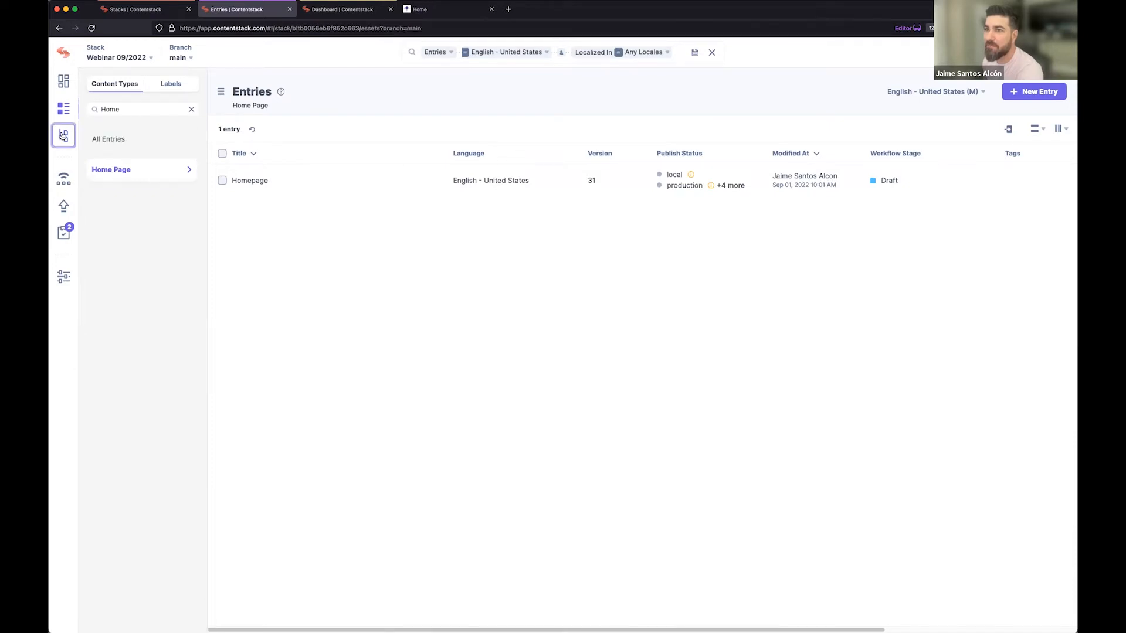
click(445, 52)
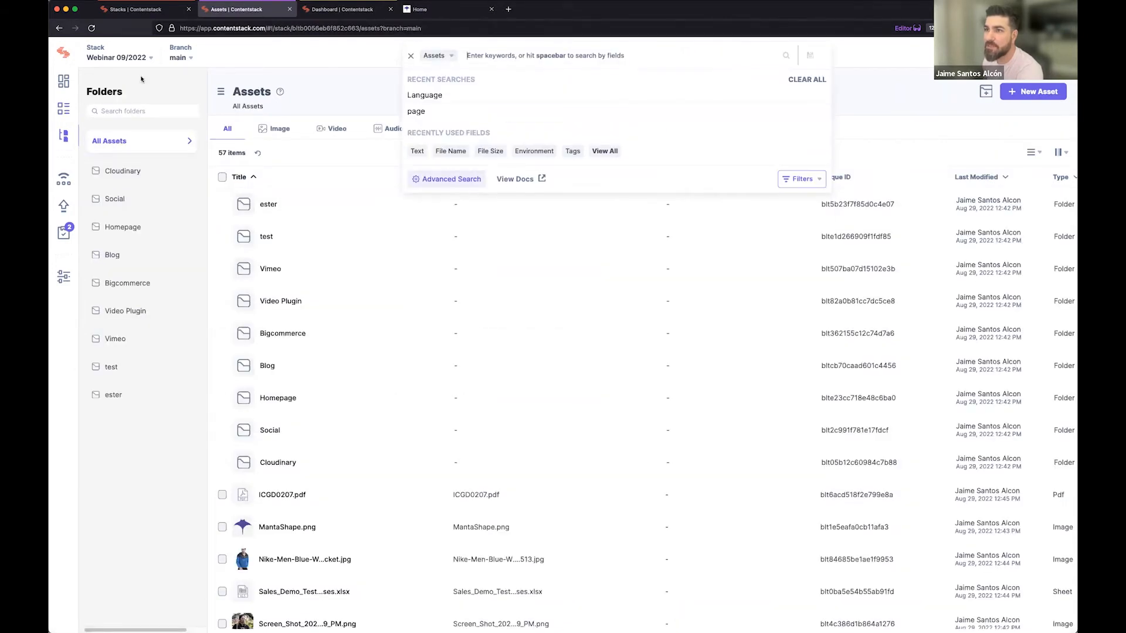
click(64, 109)
click(432, 54)
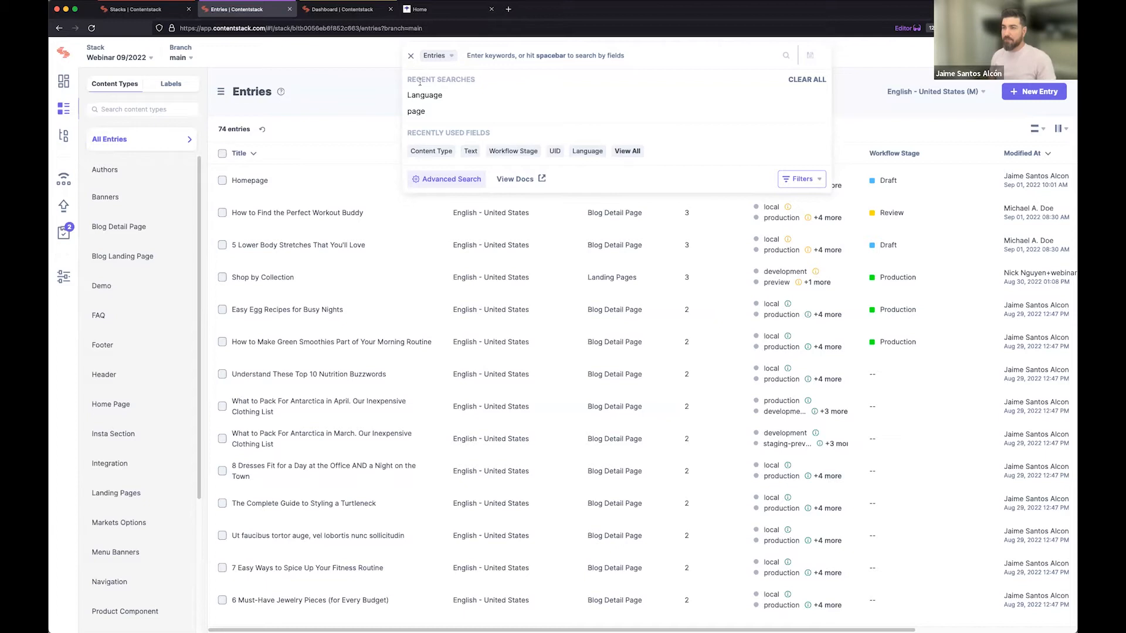
text(homepage)
key(Return)
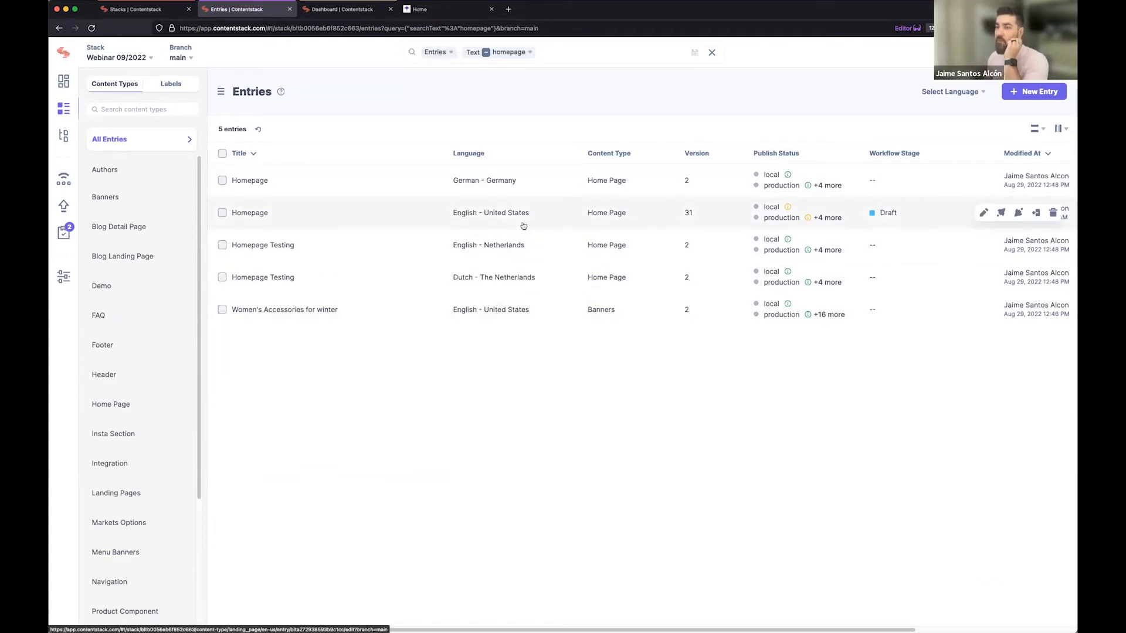
Replace the text search with a Match All condition set that requires the content type Home Page.
click(564, 56)
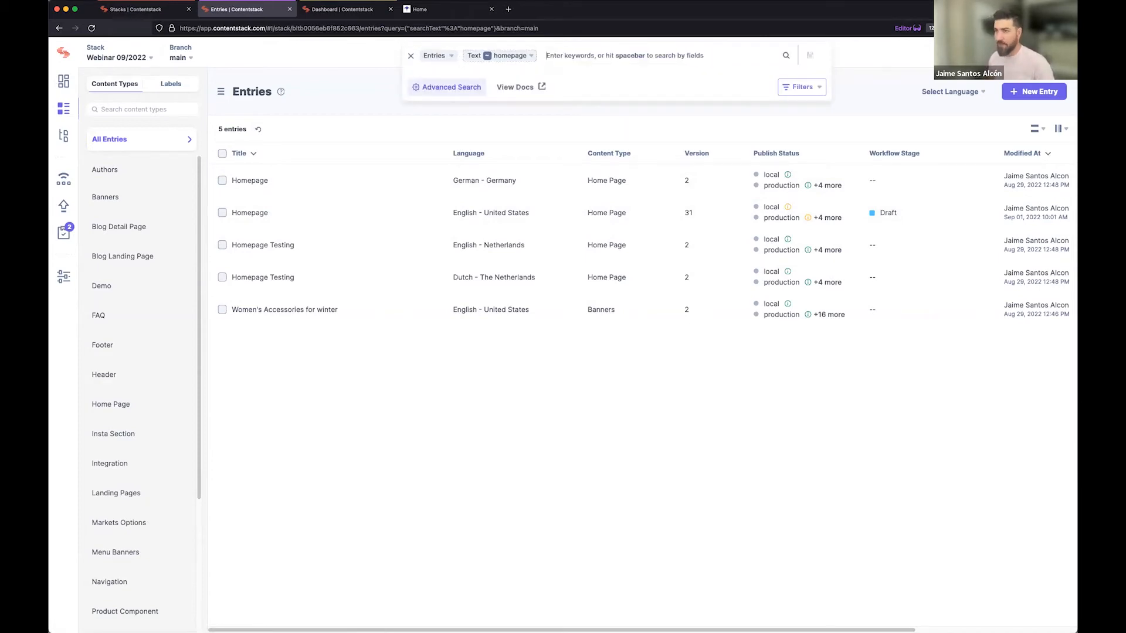
key(BackSpace)
key(space)
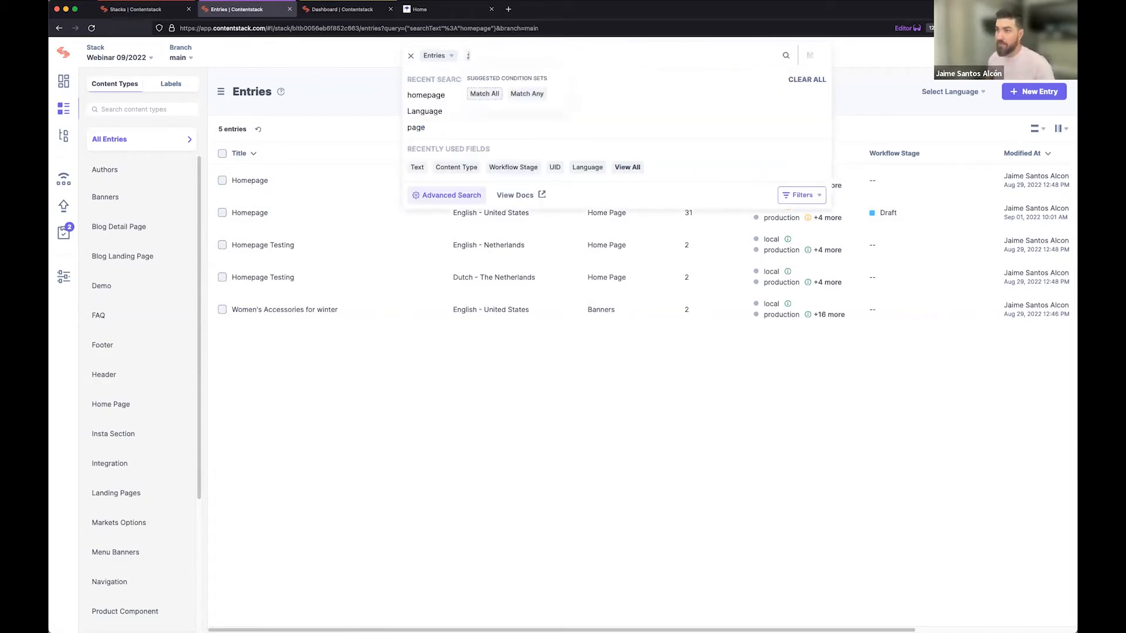
click(494, 93)
click(492, 94)
text(Ci)
text(ontent type)
click(504, 143)
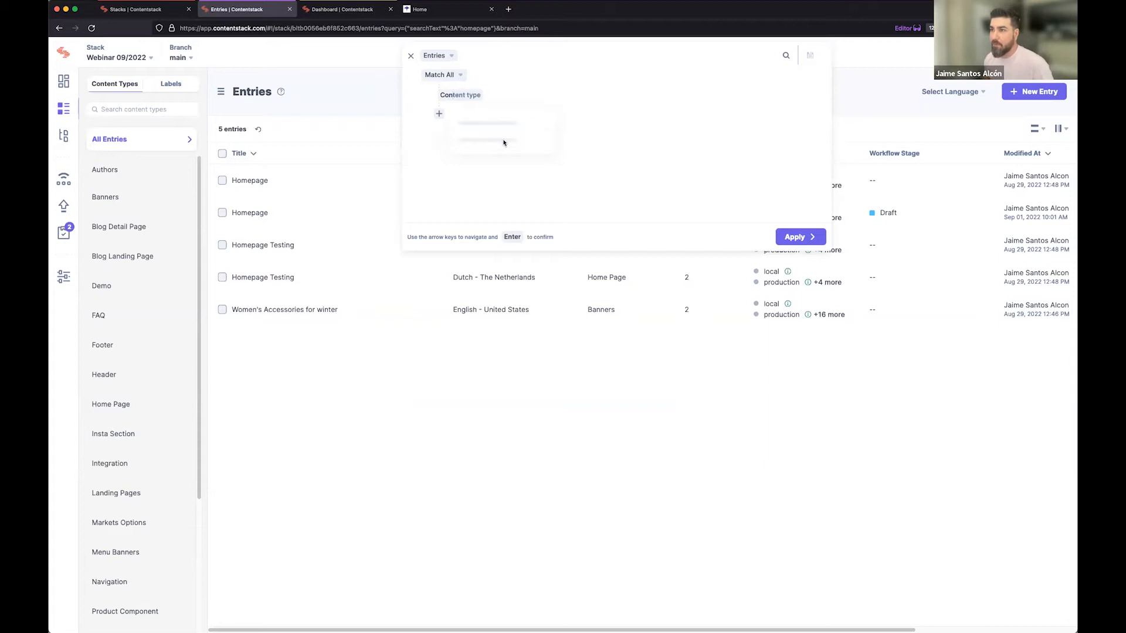
text(ho)
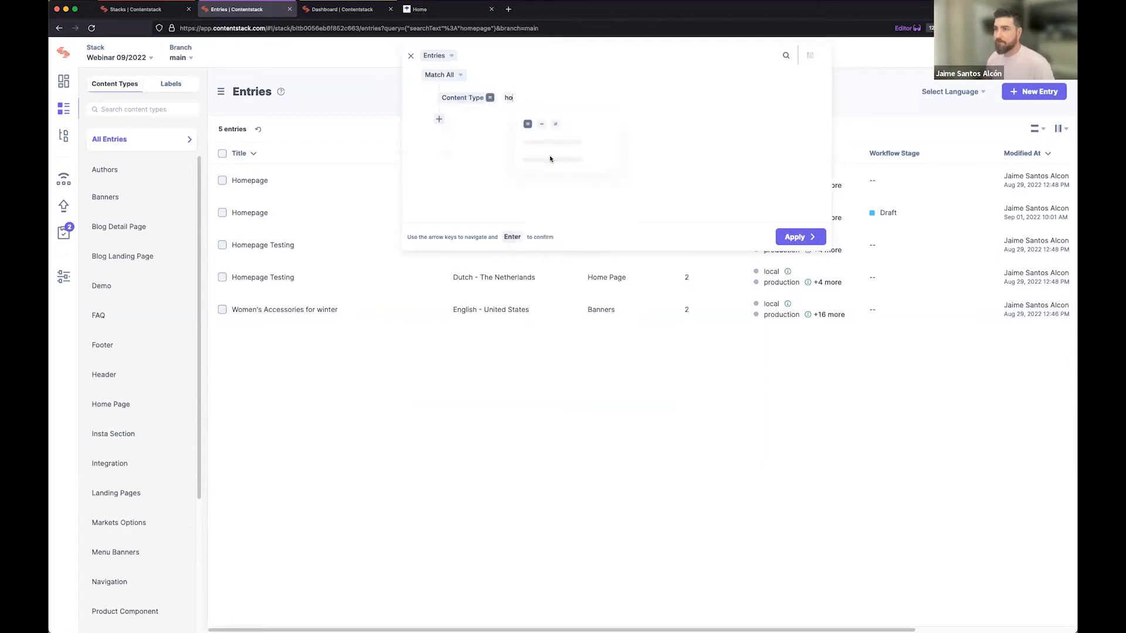
text(me)
click(553, 161)
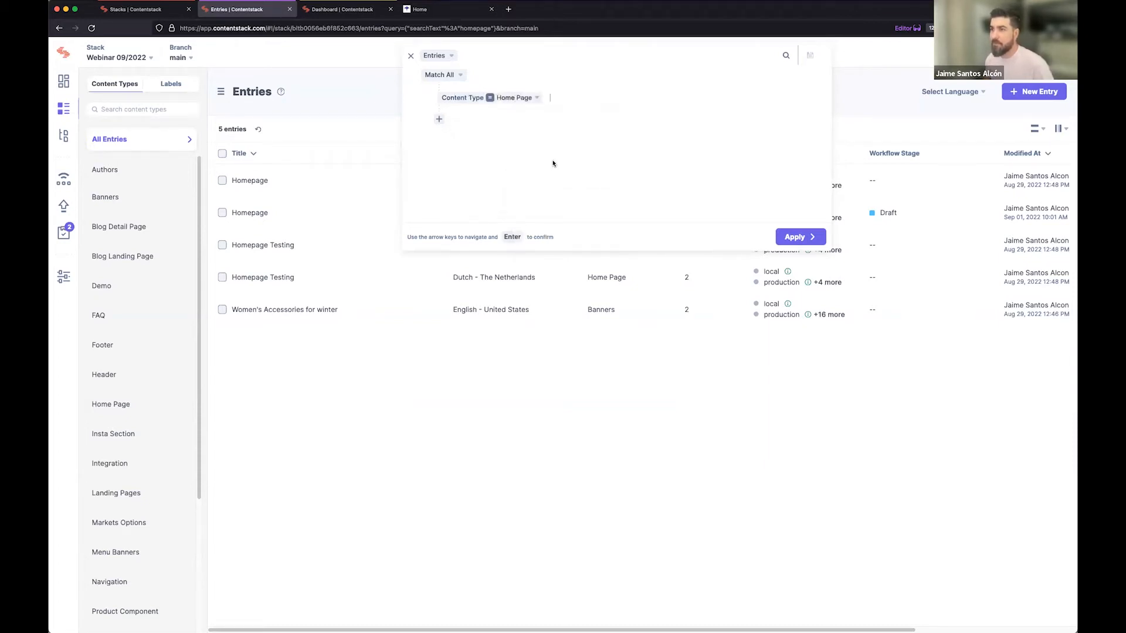
Nest a Match All set with the language English - United States, localized in any locales.
click(439, 121)
click(461, 162)
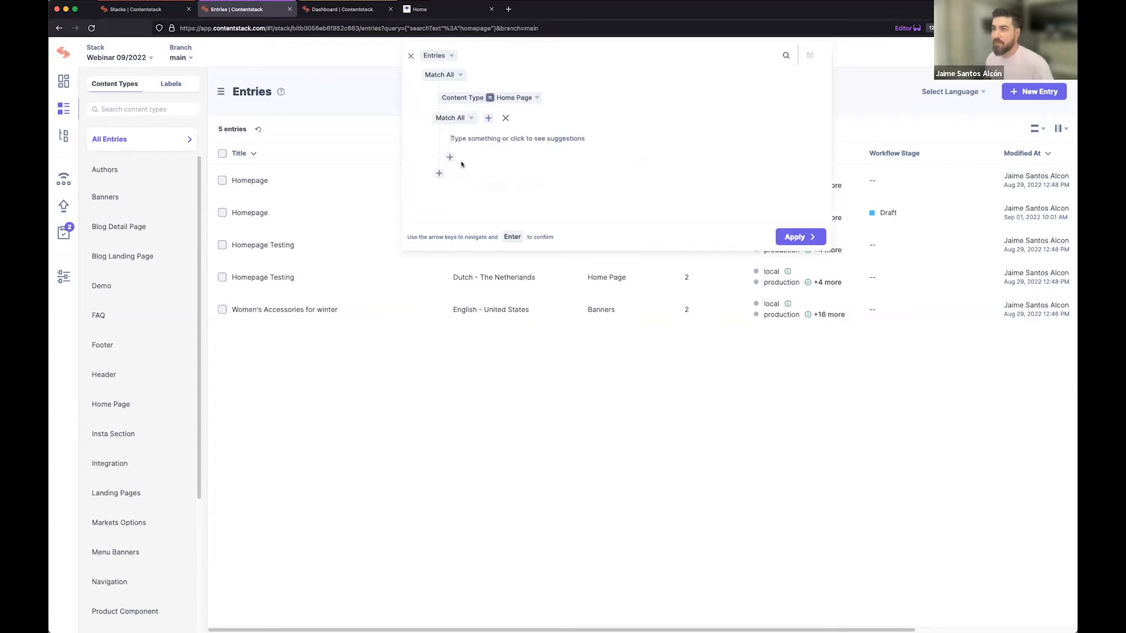
text(Language)
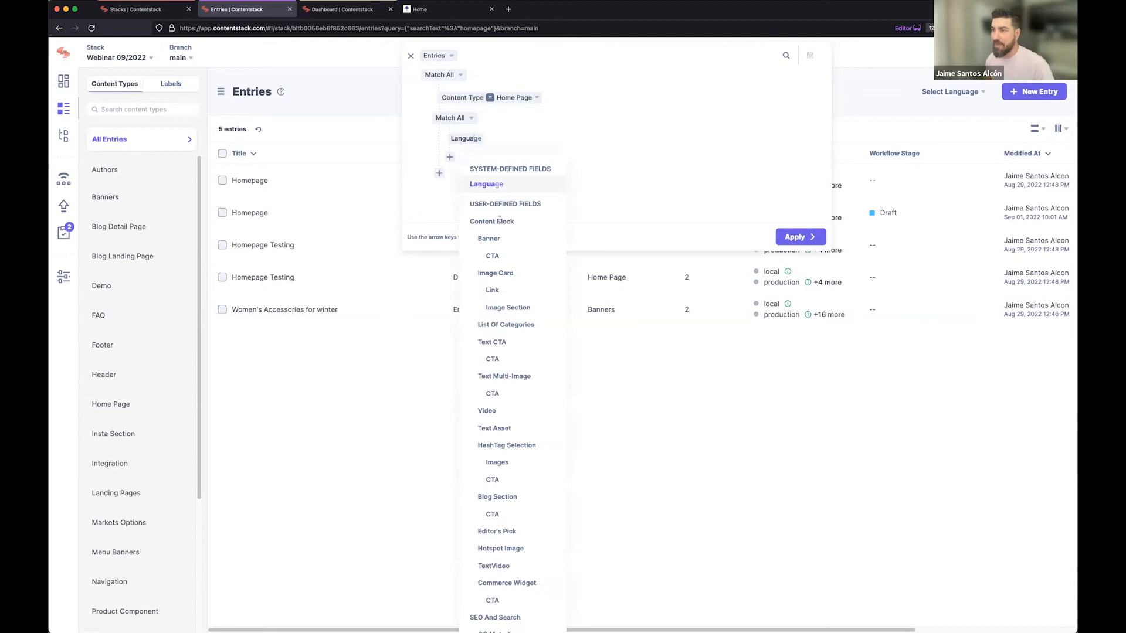
click(496, 185)
click(547, 187)
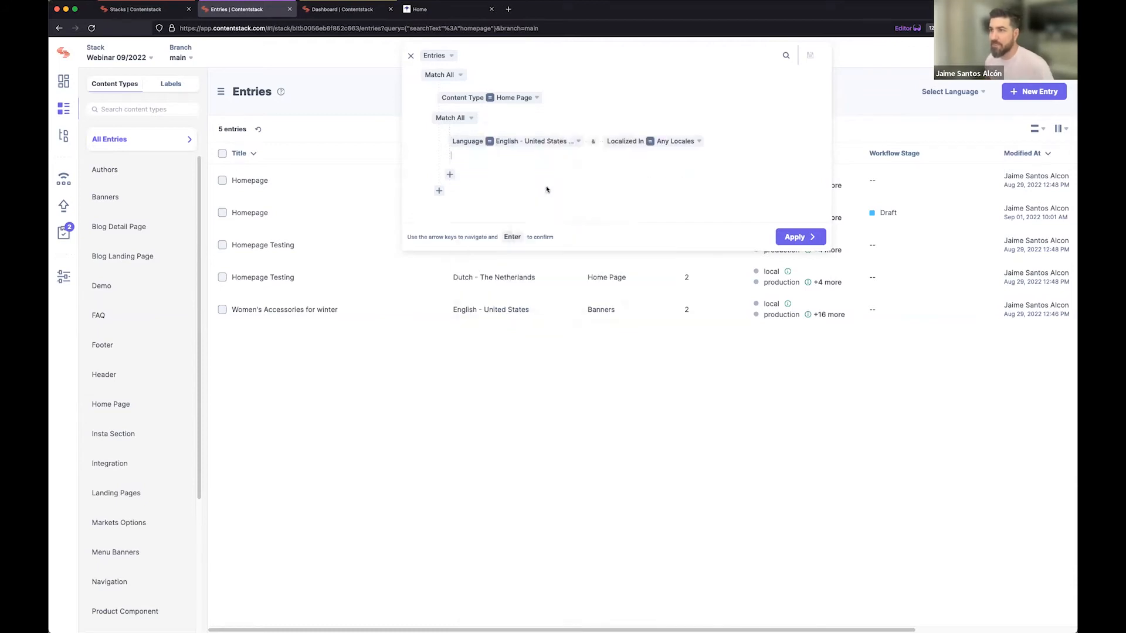
Nest another Match All set requiring the workflow stage Production, and run the advanced entry search.
click(450, 175)
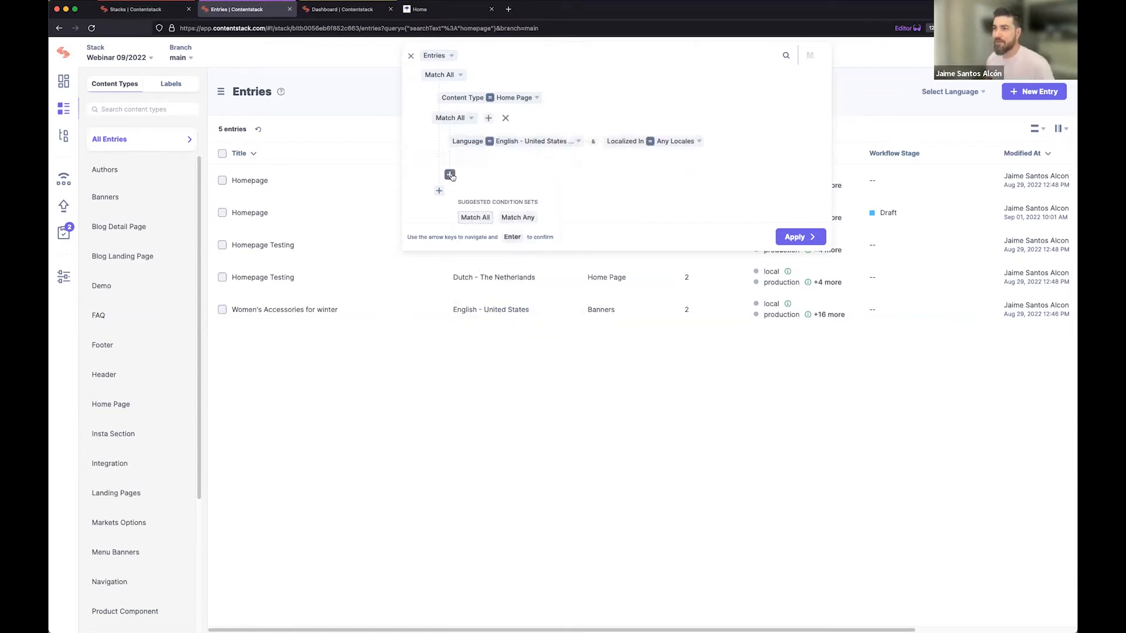
click(478, 217)
text(Work)
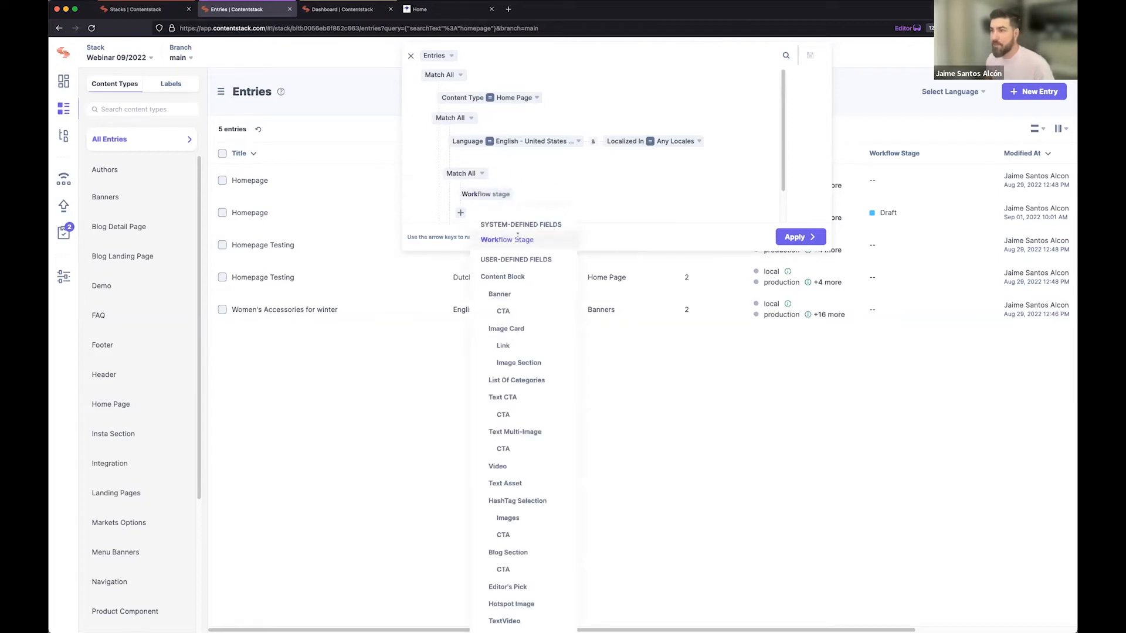
click(517, 238)
text(Pro)
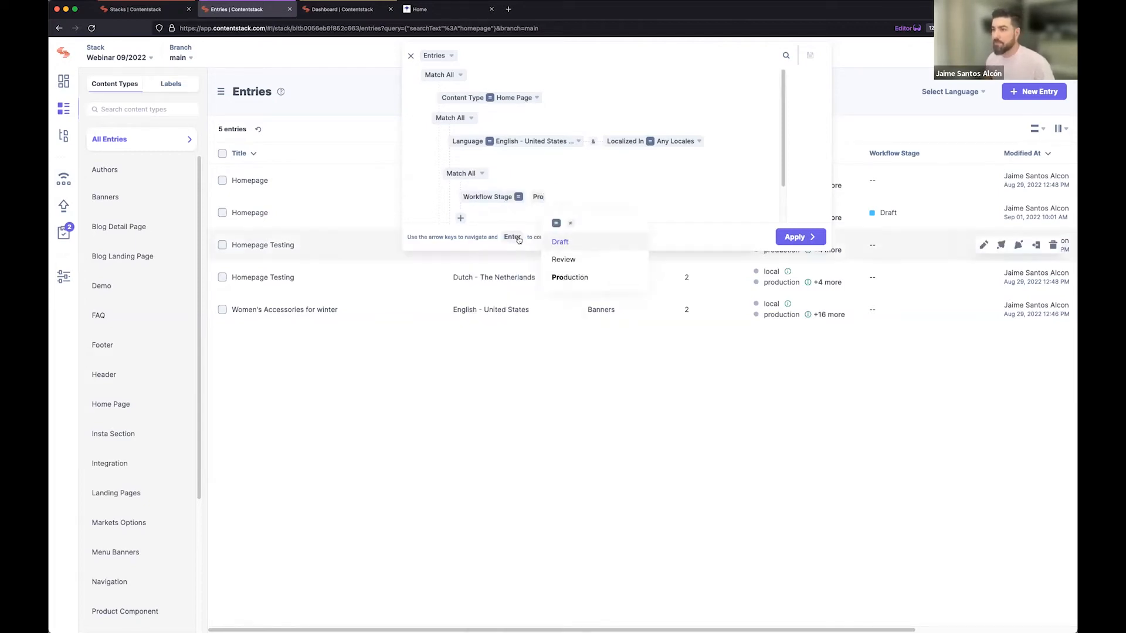
click(570, 277)
click(797, 242)
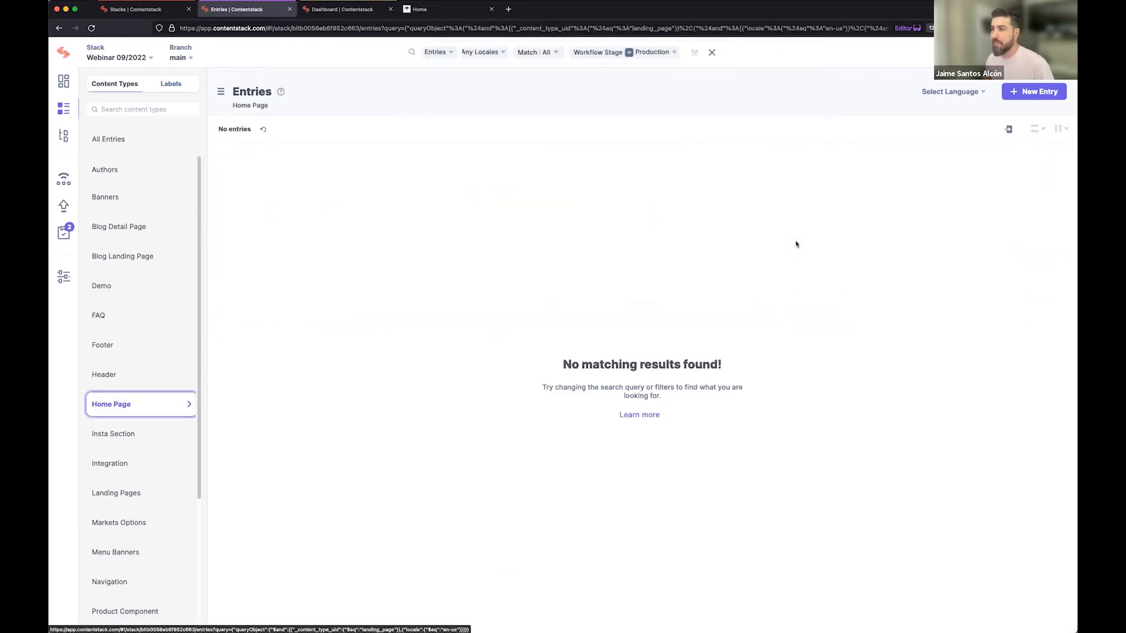
Replace the advanced search with the plain list of Home Page entries.
click(130, 406)
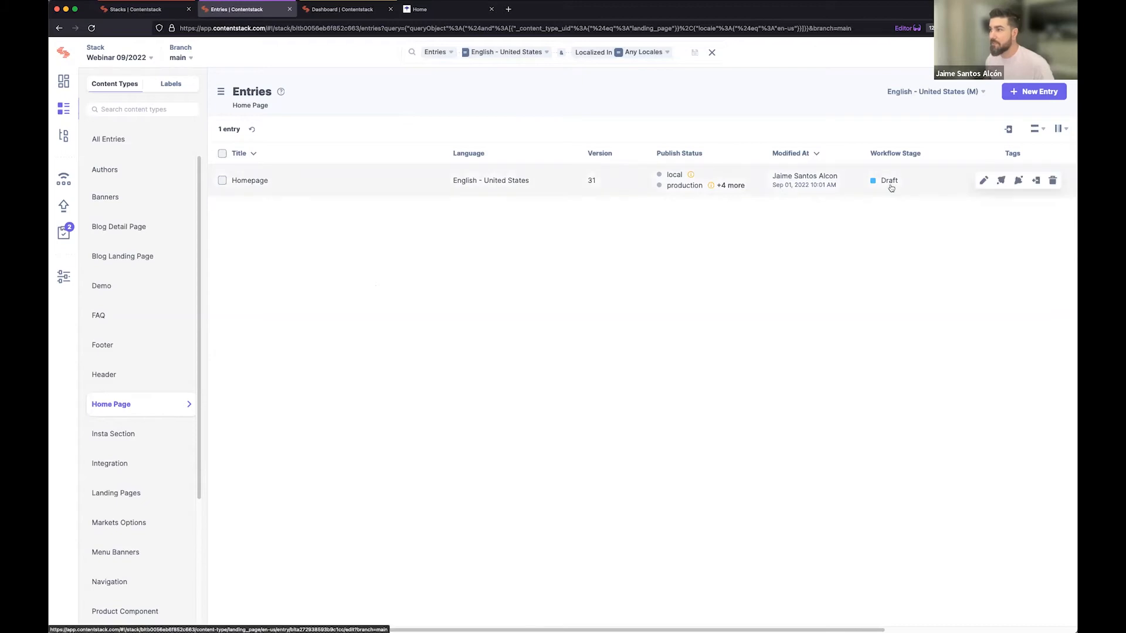
Clear the entry search and start a new one with the content type condition Home Page.
click(712, 52)
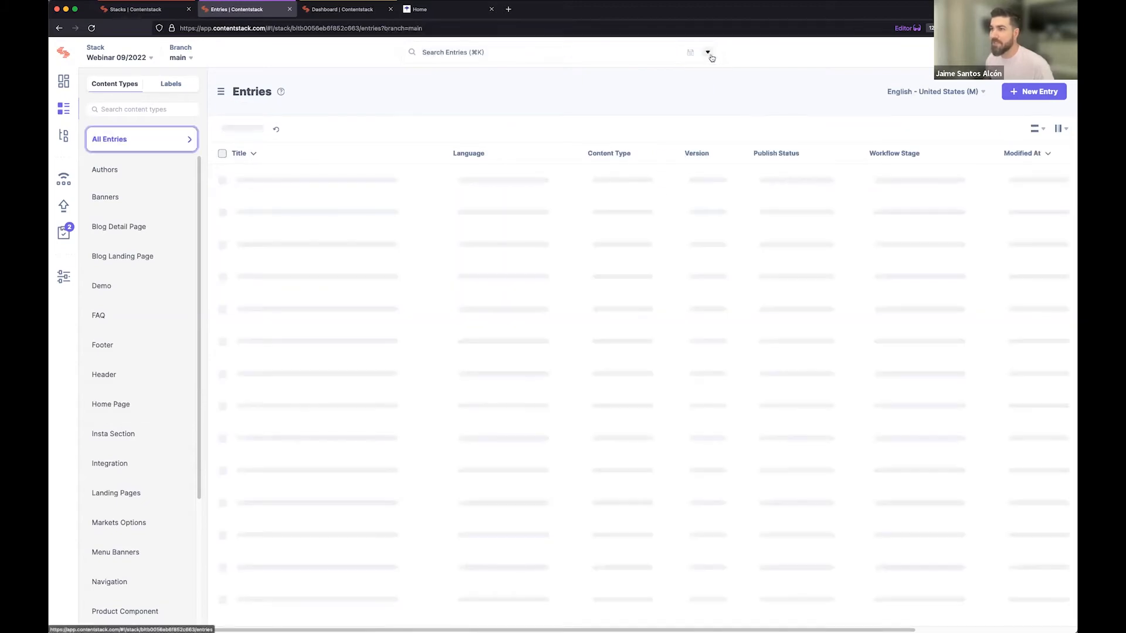
click(505, 52)
text(Content)
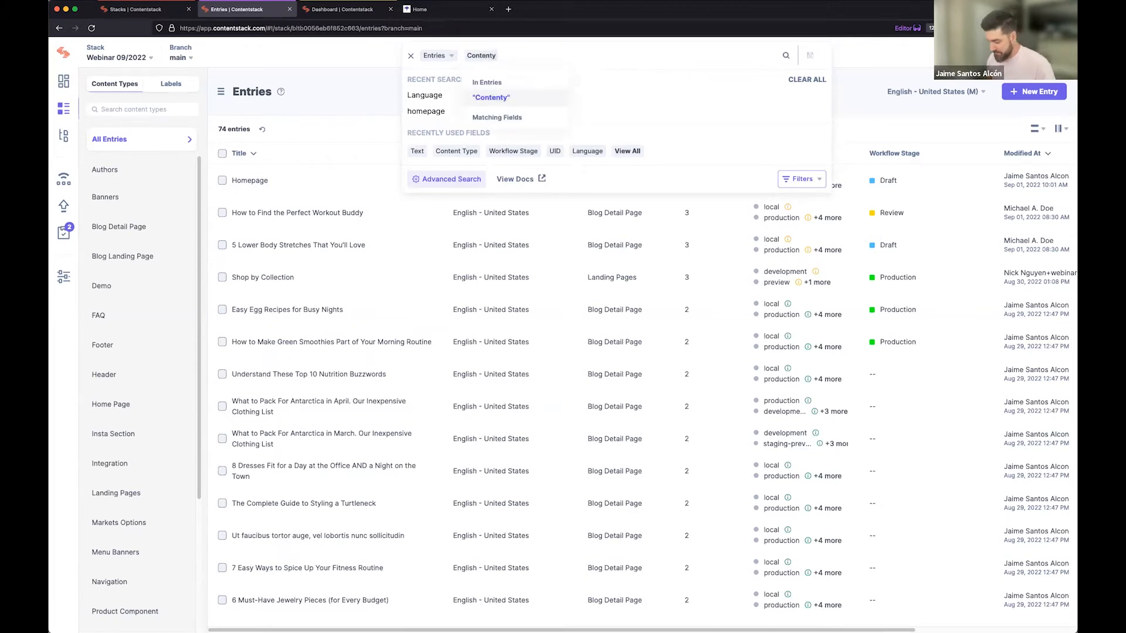
click(496, 133)
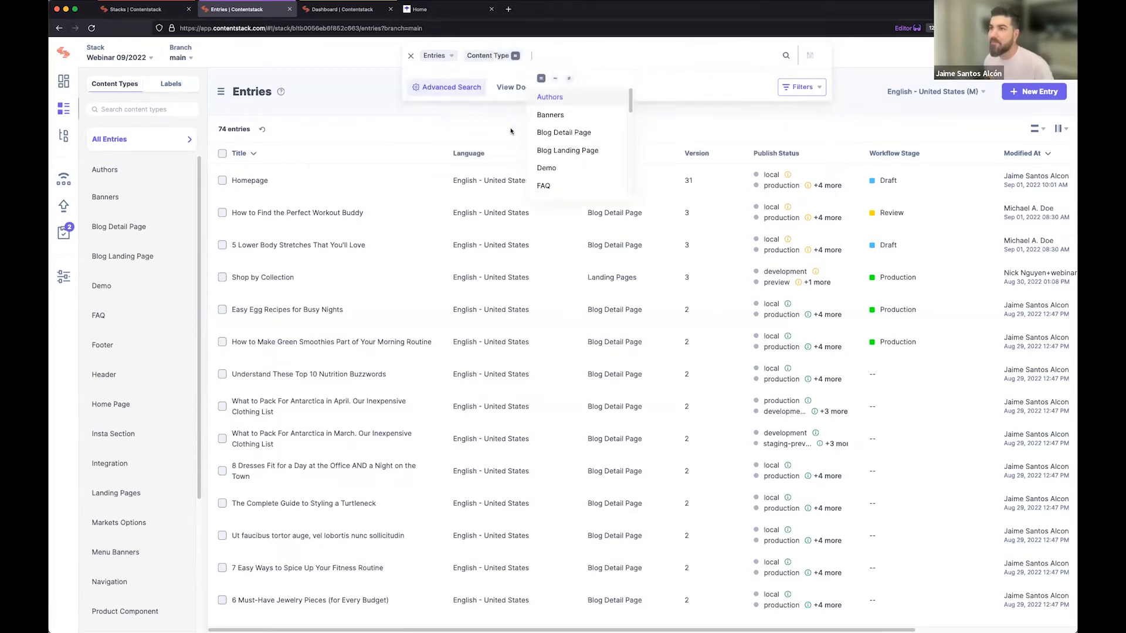
text(home)
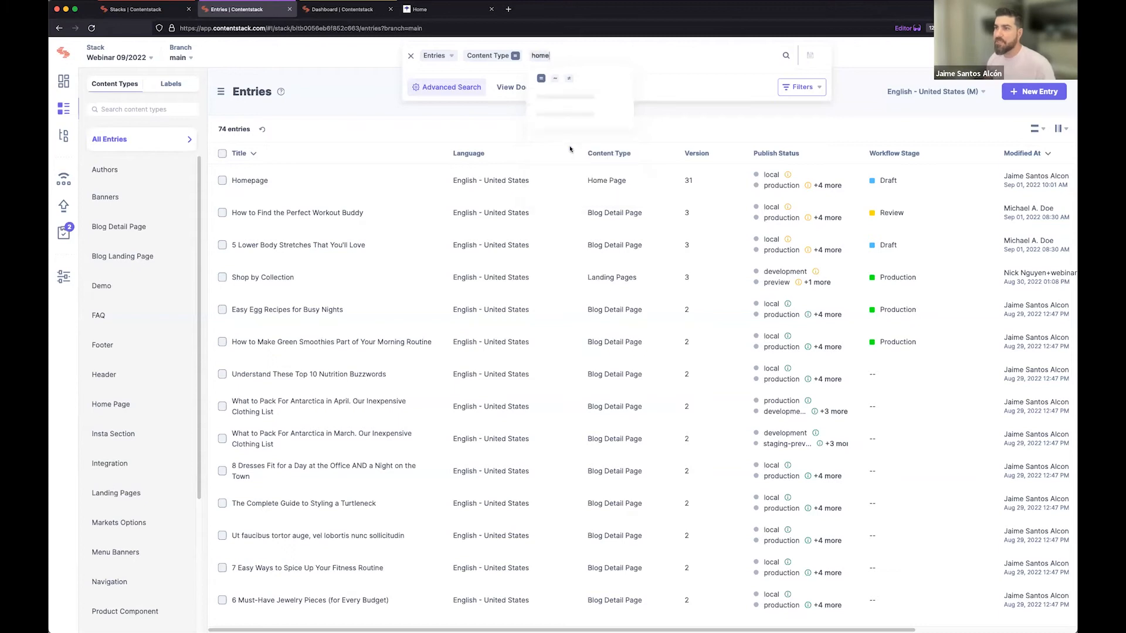
click(566, 114)
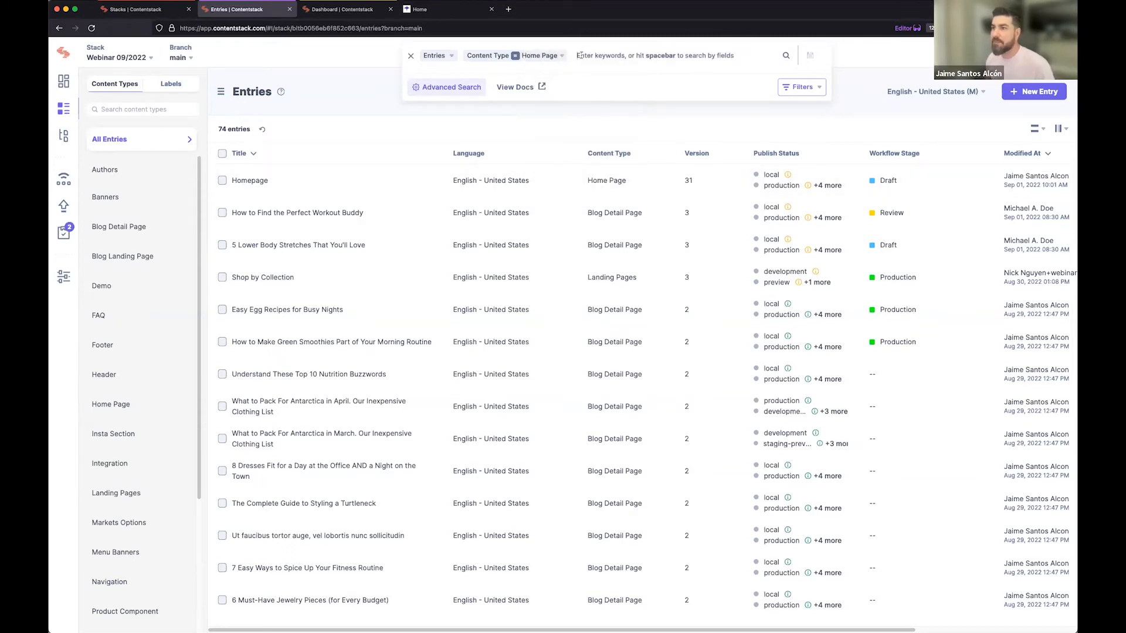
Add a language condition for English - United States, localized in any locales, to the entry search.
click(579, 55)
text(Lang)
click(598, 133)
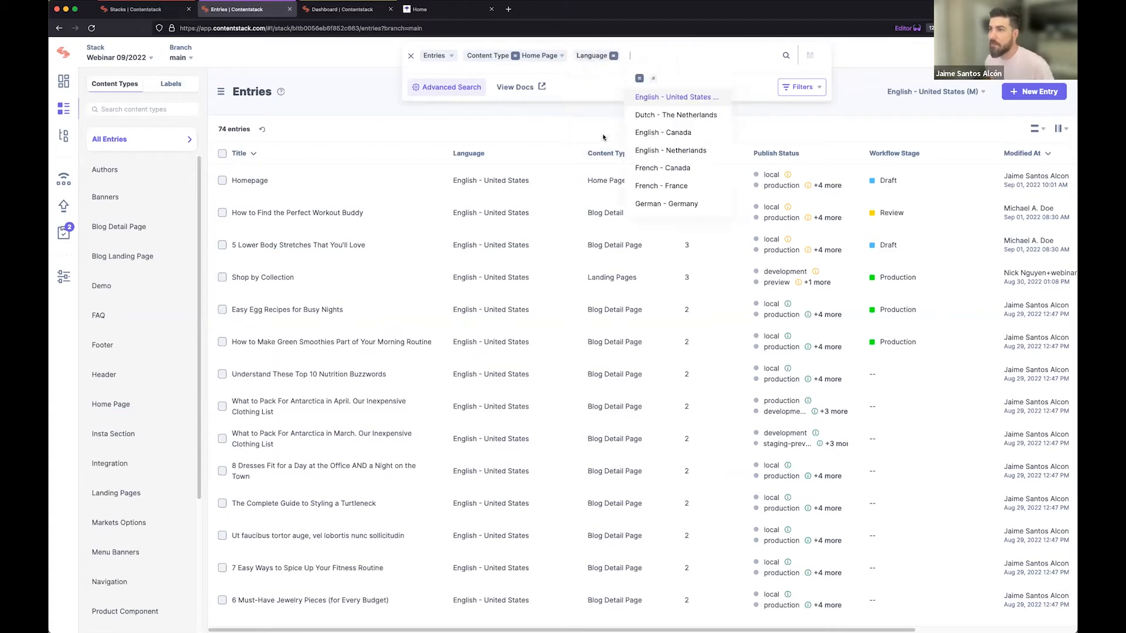
click(656, 99)
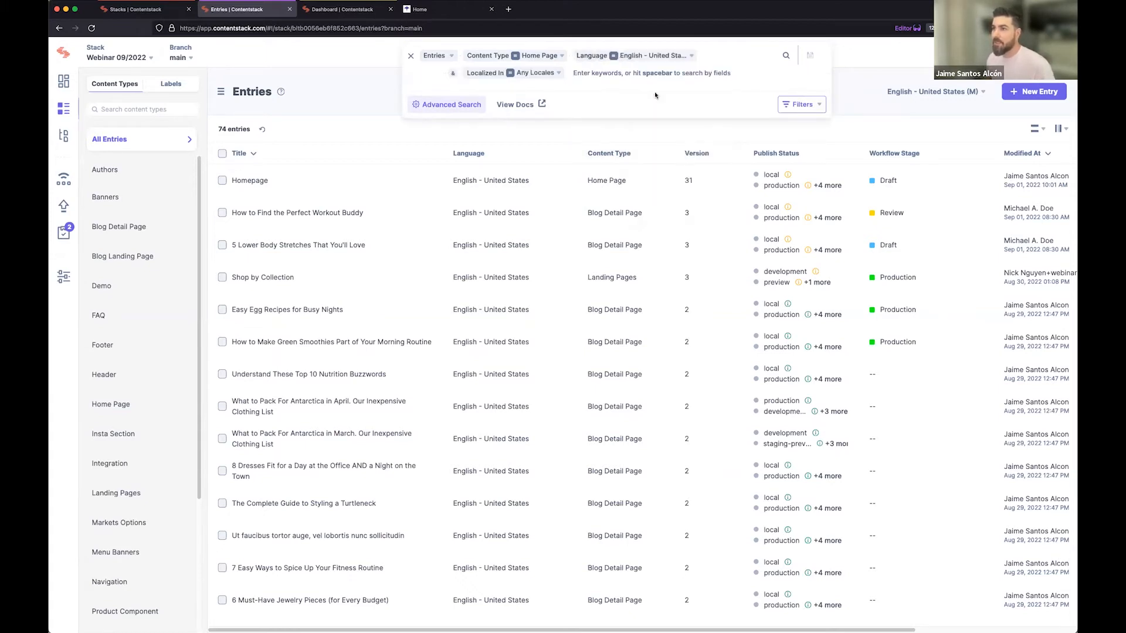
Add the workflow stage Draft as a condition and run the entry search.
text(workflow)
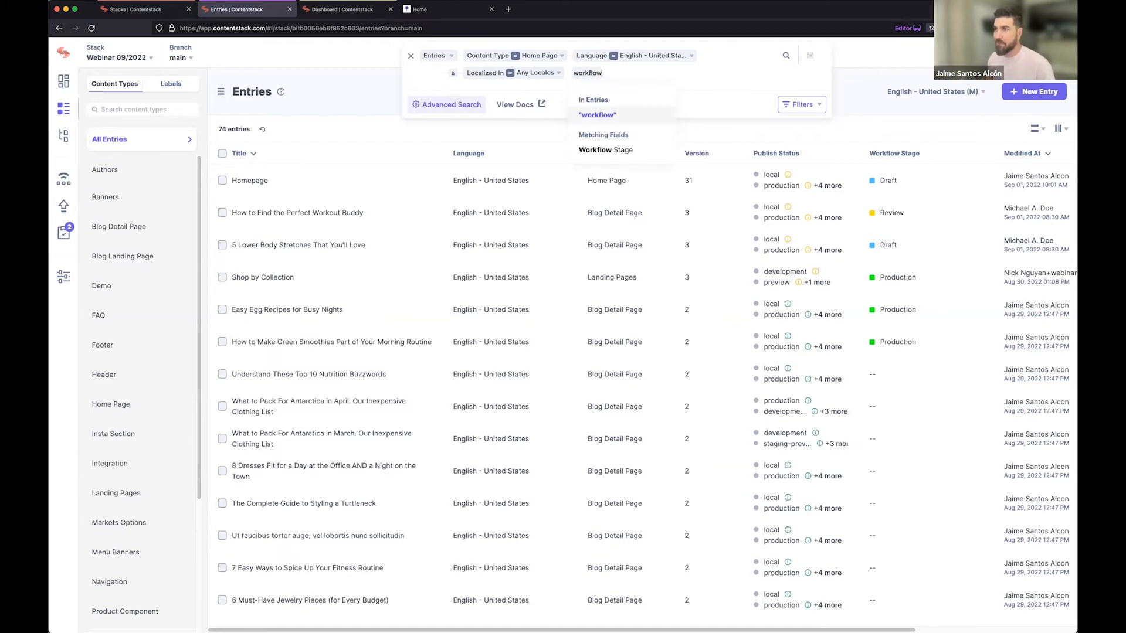
click(624, 149)
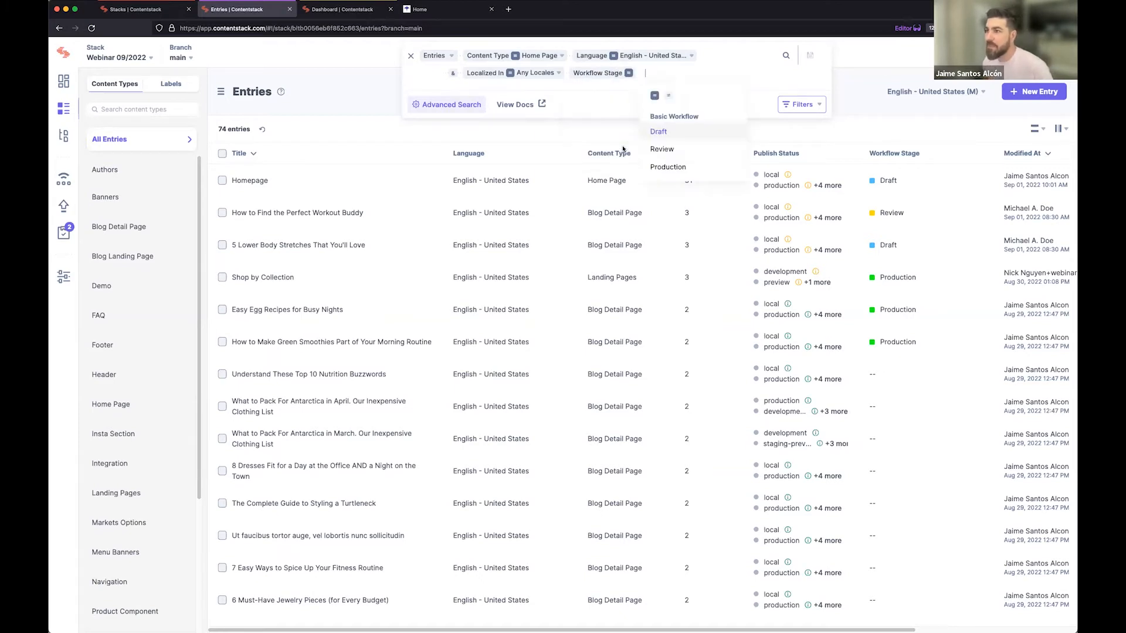
click(659, 132)
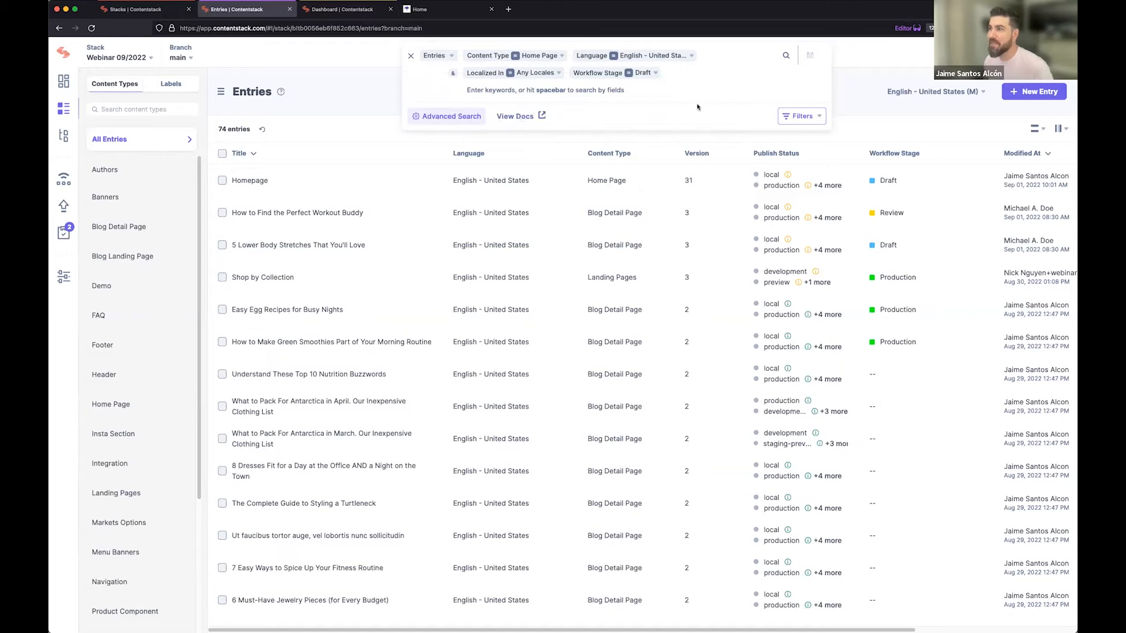
key(Return)
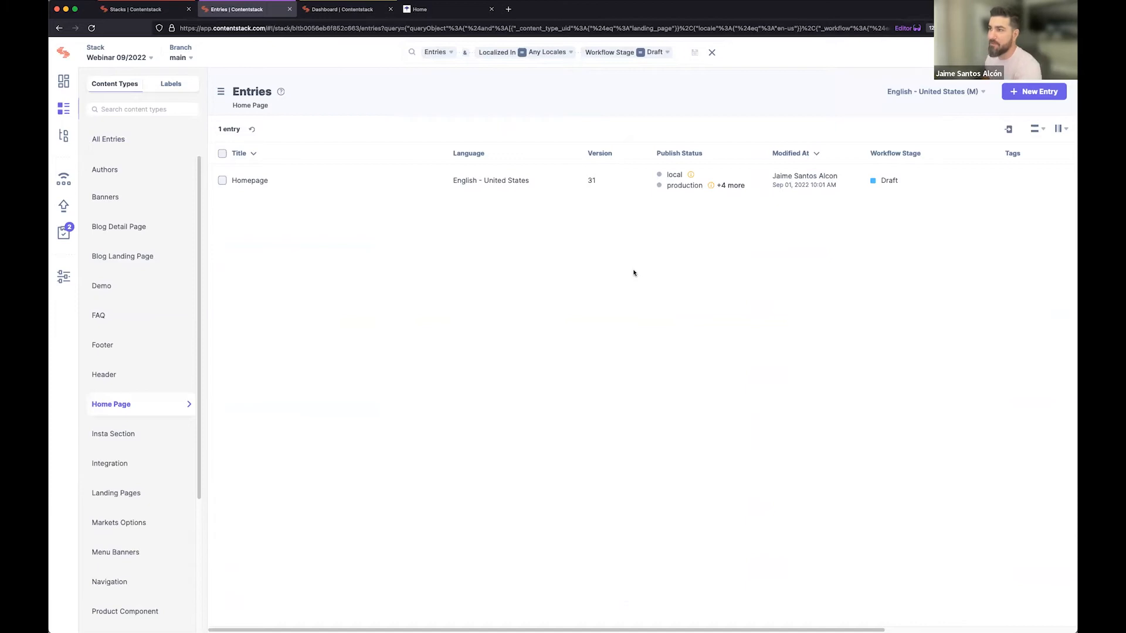
Open the advanced search builder from the current entry query and close it without adding conditions.
click(679, 54)
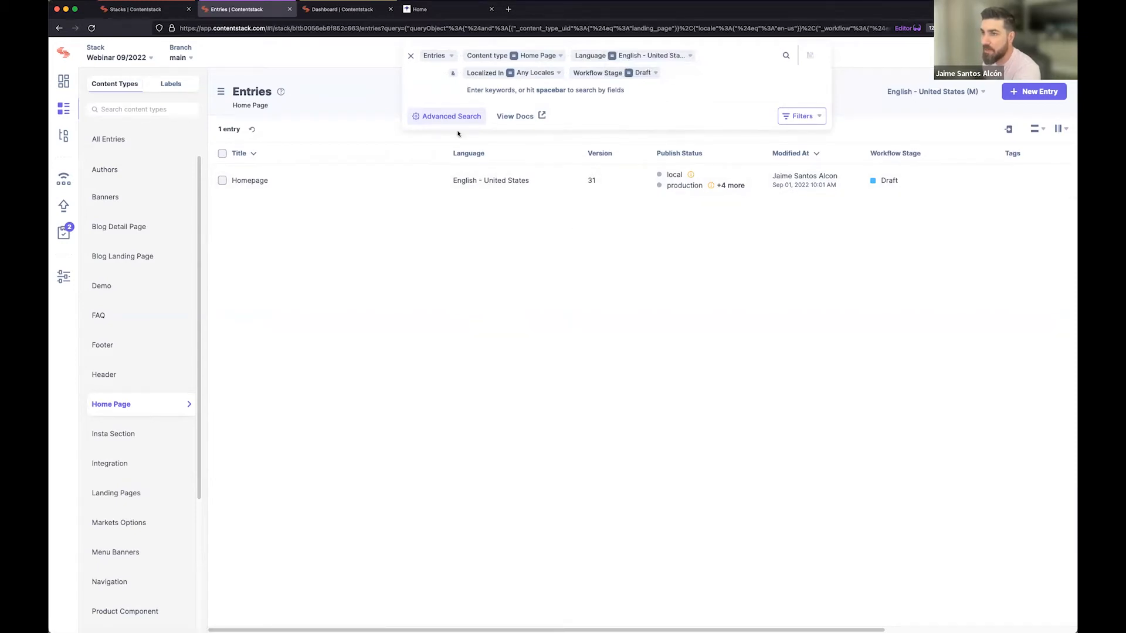
click(441, 117)
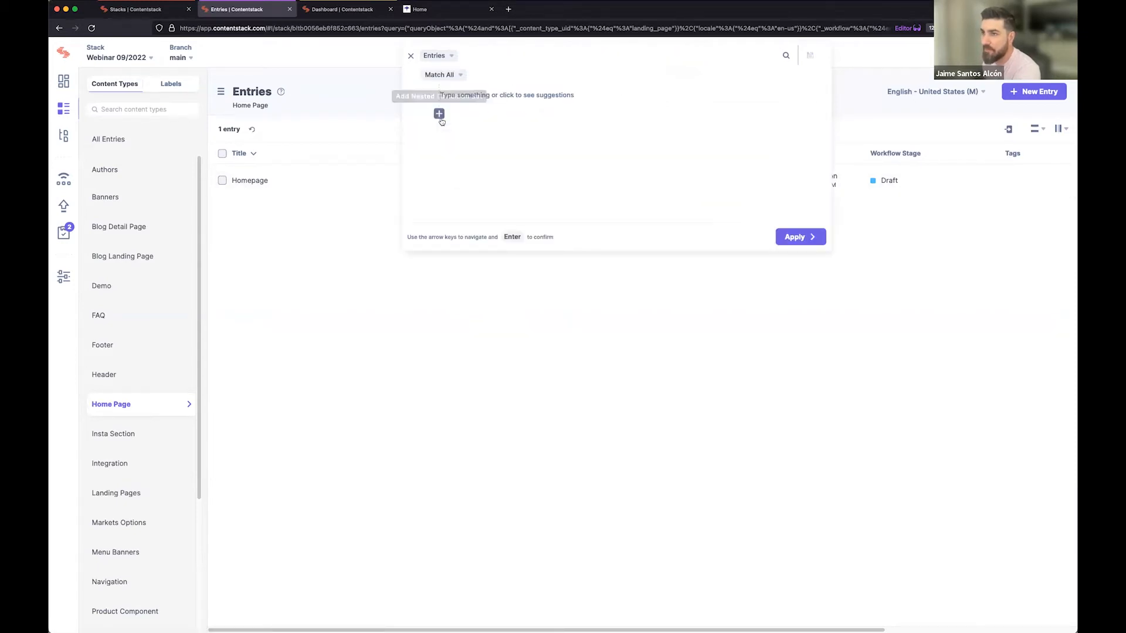
click(630, 379)
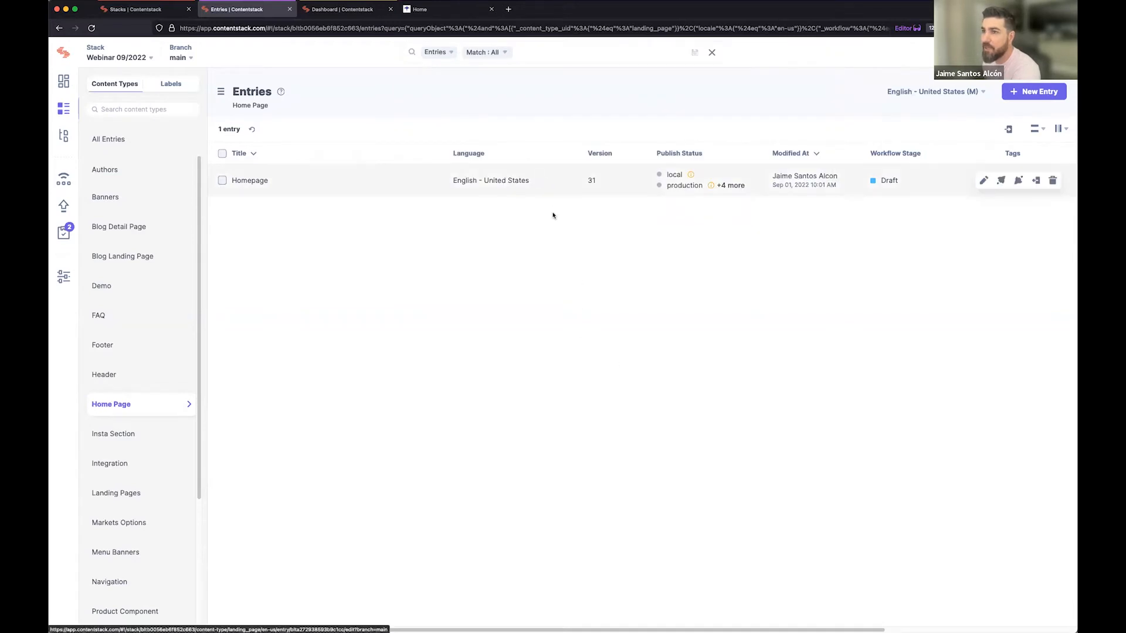
Clear the entry search and list only the Blog Detail Page entries.
click(712, 52)
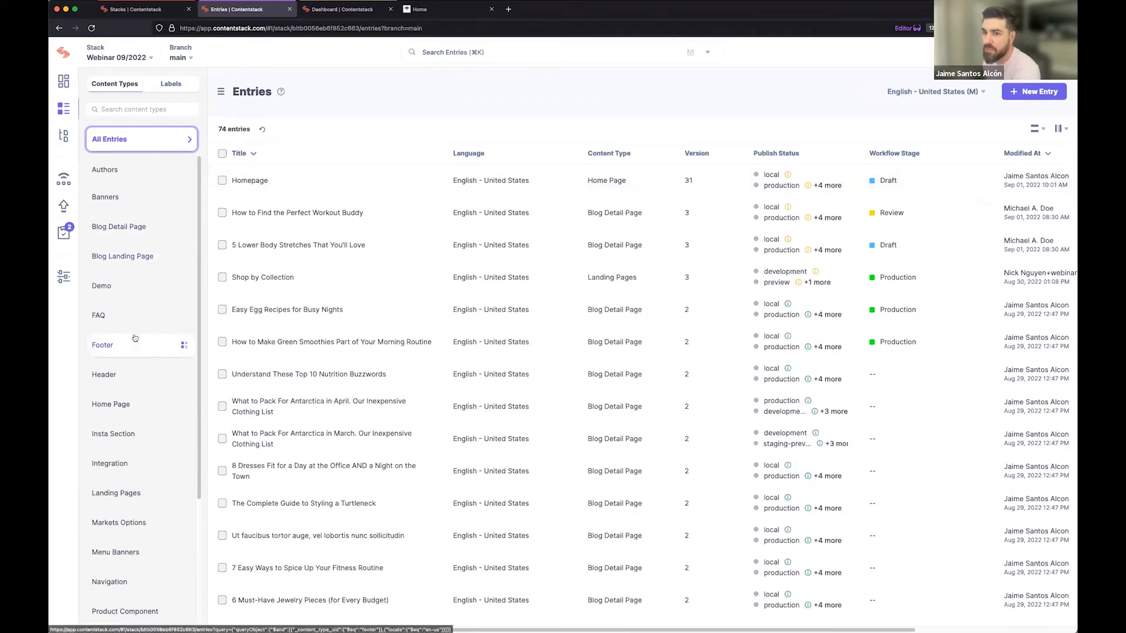
scroll(134, 347, down, 1)
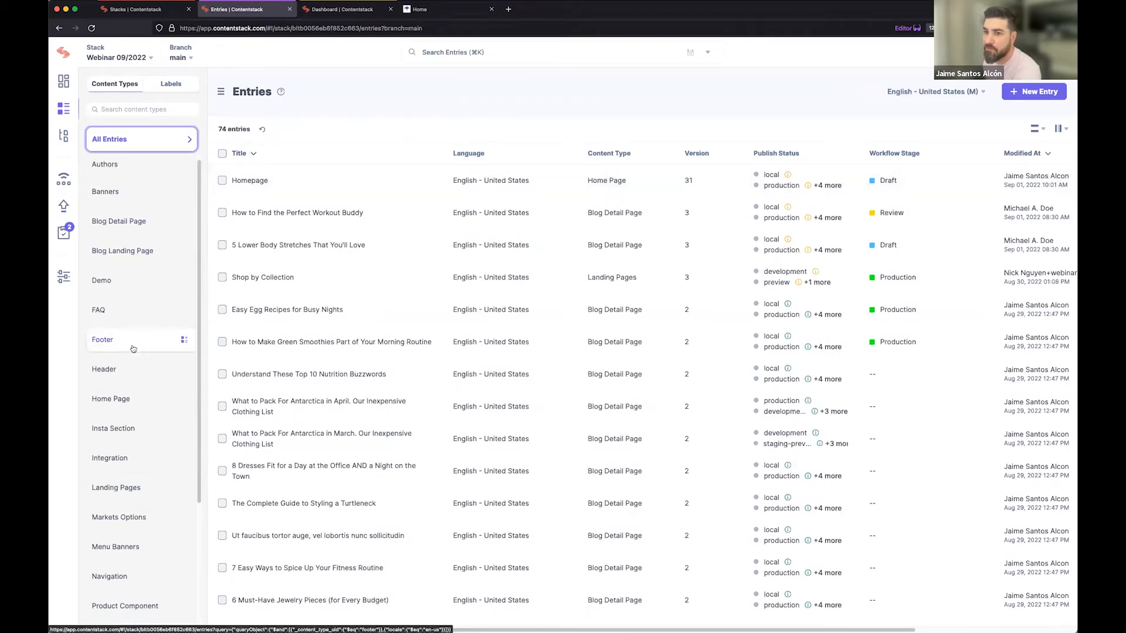
click(122, 251)
click(124, 226)
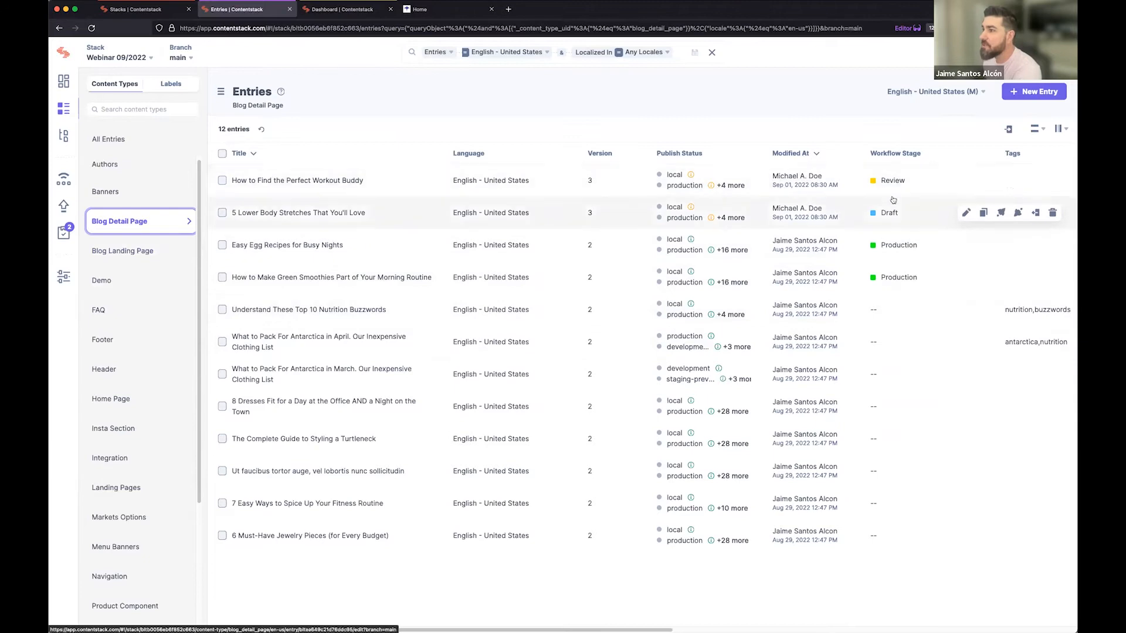
Narrow the Blog Detail Page entries to the workflow stage Review and run the search.
click(680, 56)
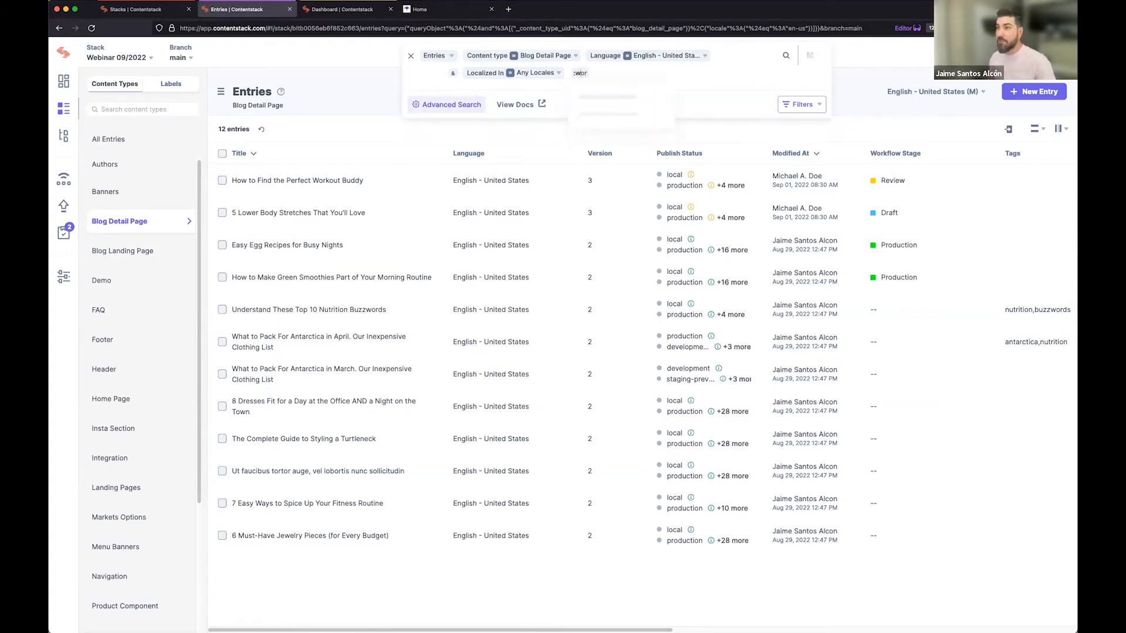
text(work)
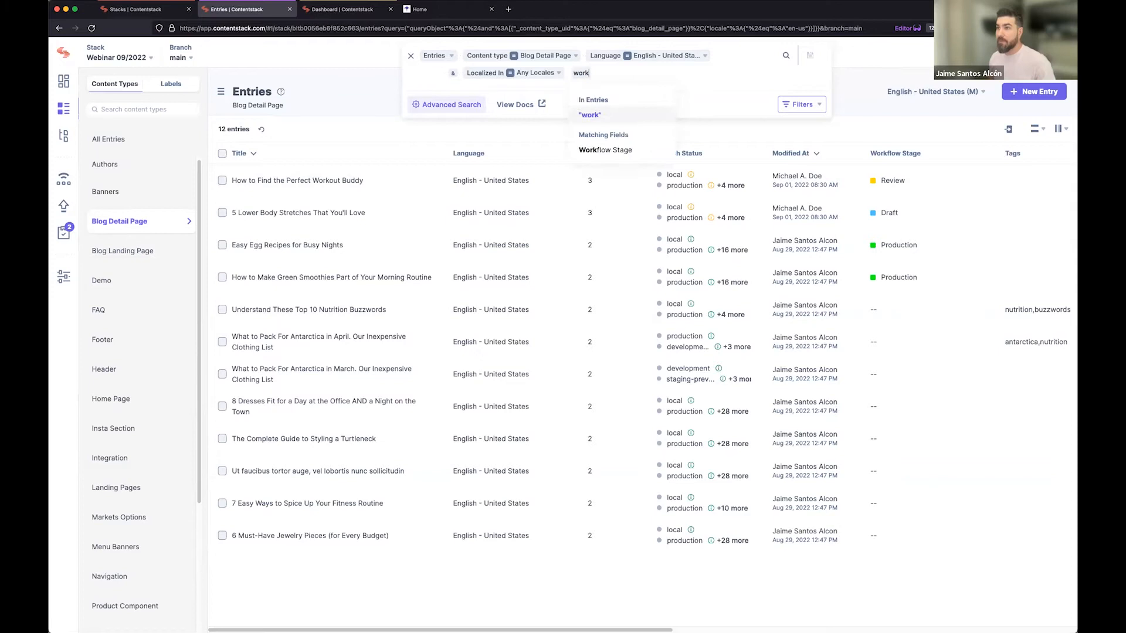
click(613, 150)
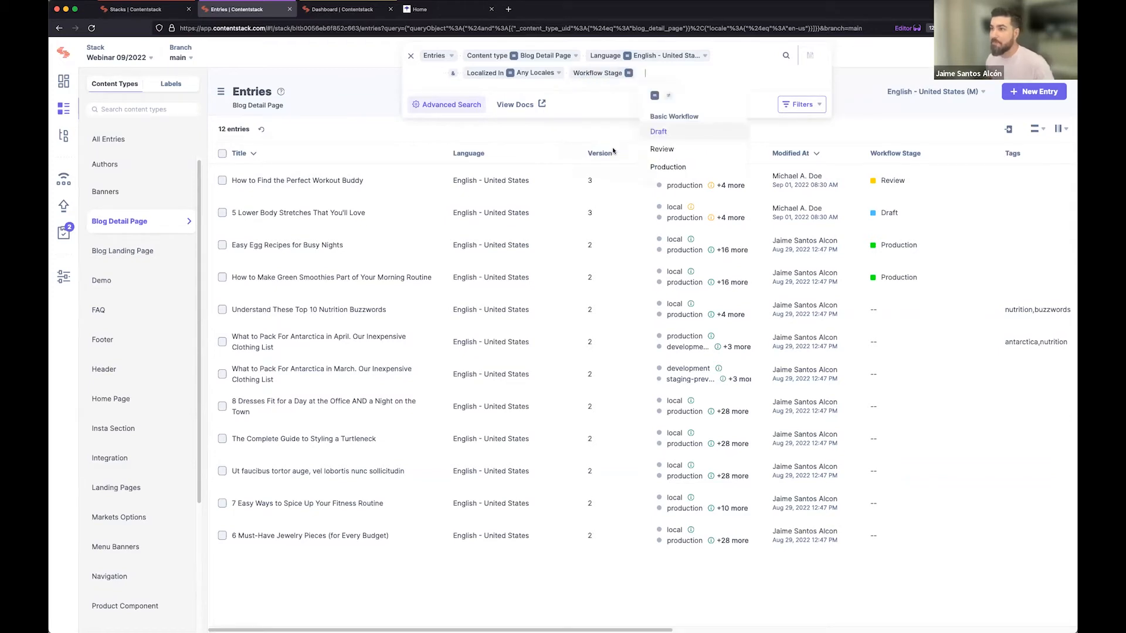
click(663, 150)
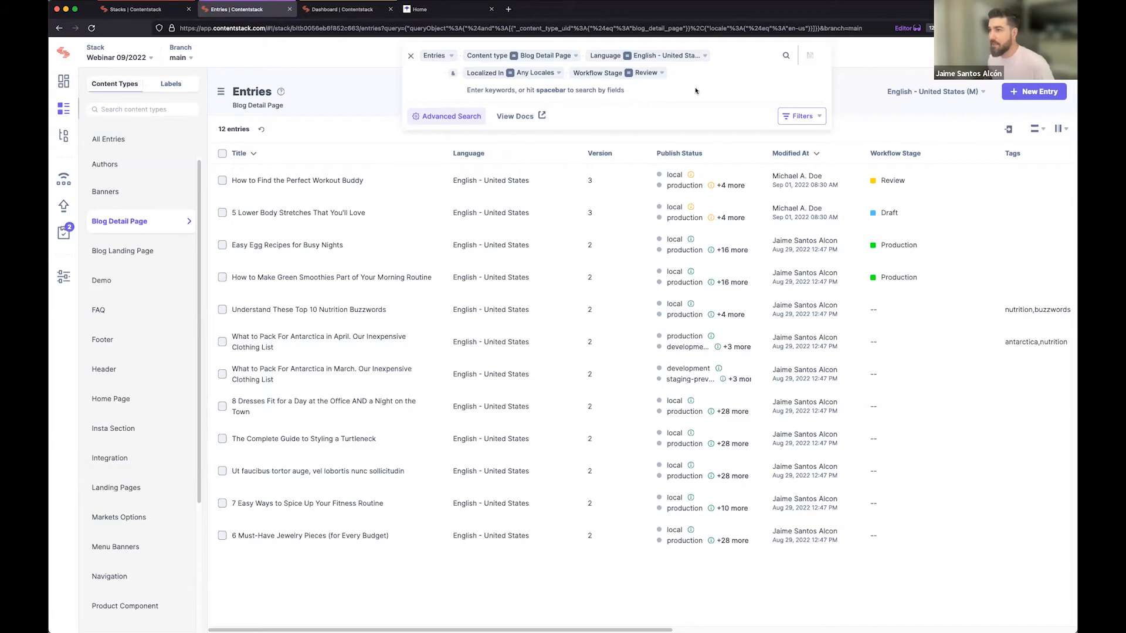
key(Return)
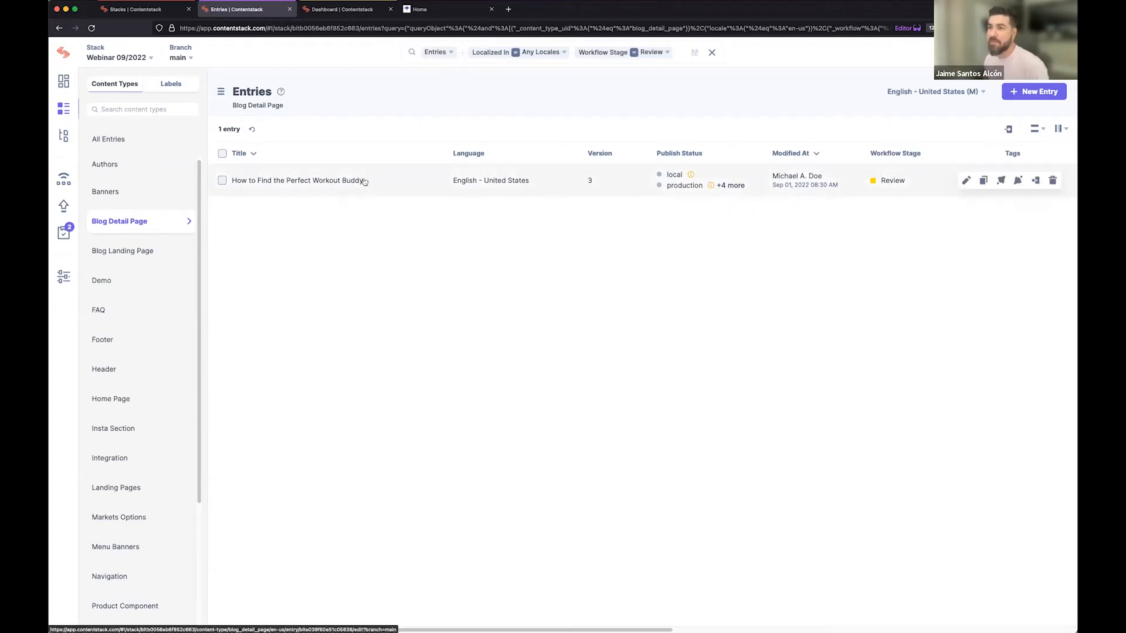
Save the current search under the name "Landing Pages ready for Review".
click(694, 53)
click(549, 107)
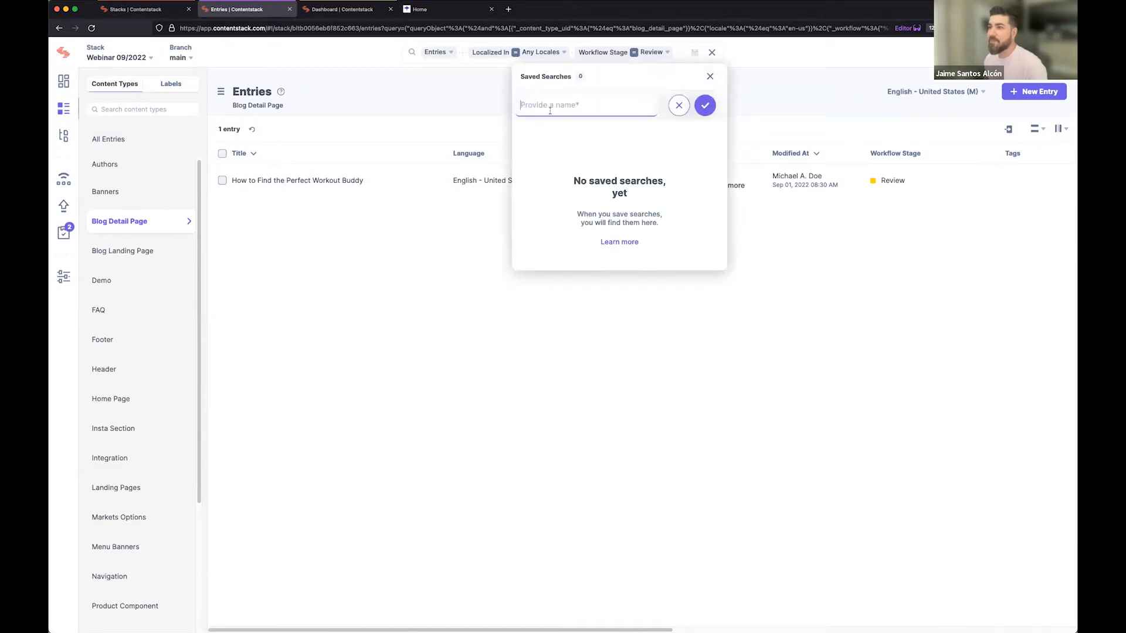
text(Landing Pages ready for Review)
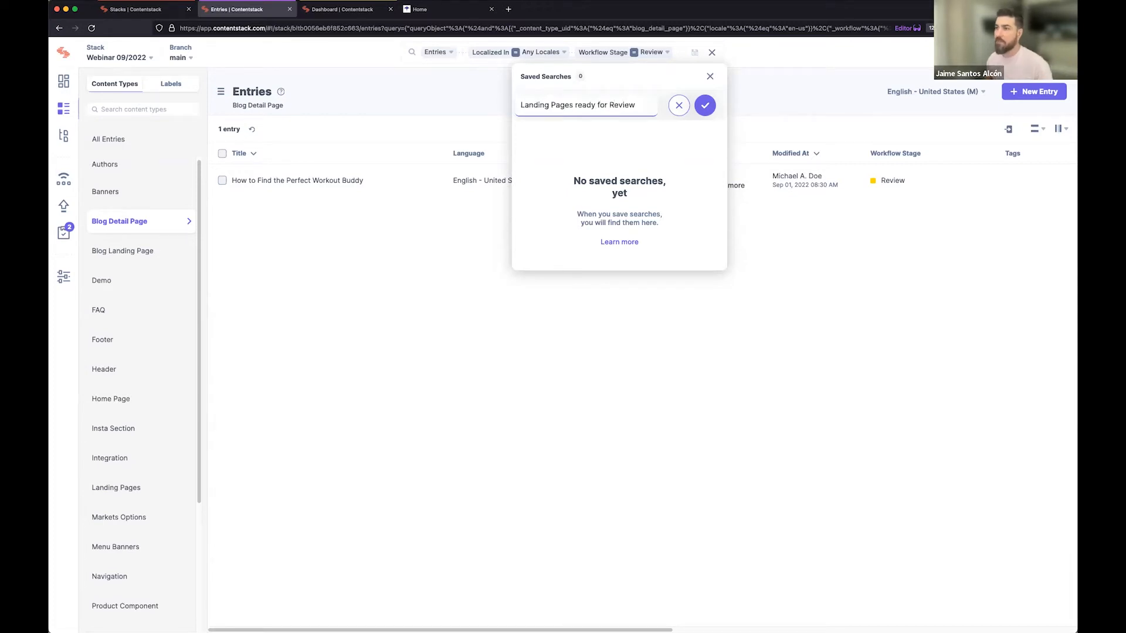
click(706, 106)
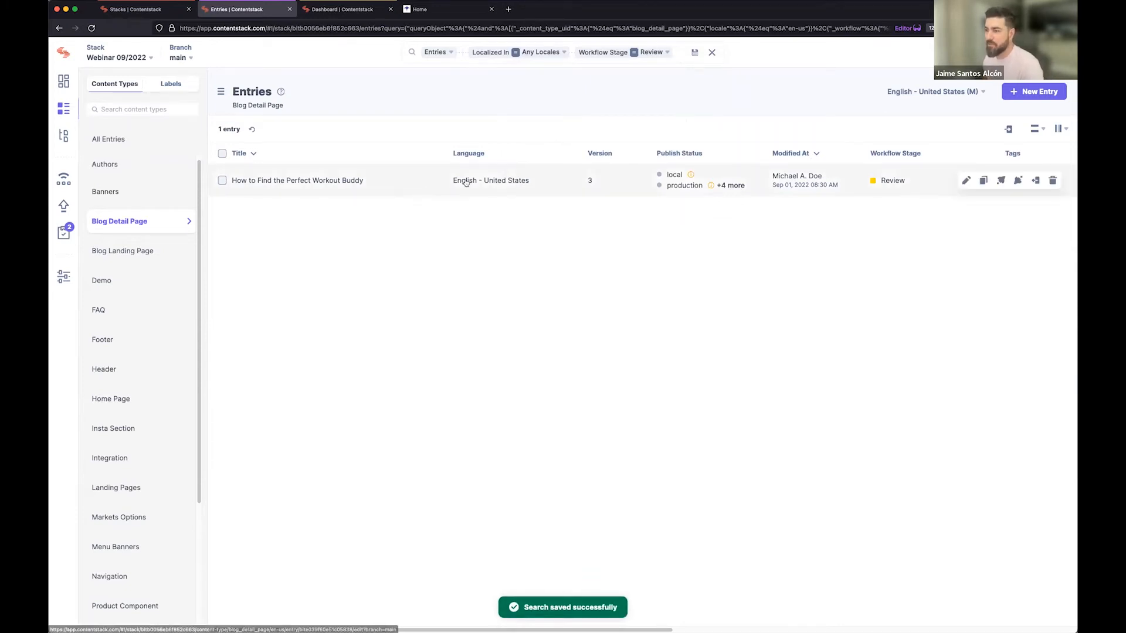
Browse the FAQ, Blog Landing Page and Demo content type entries and return to the list of all entries.
click(63, 108)
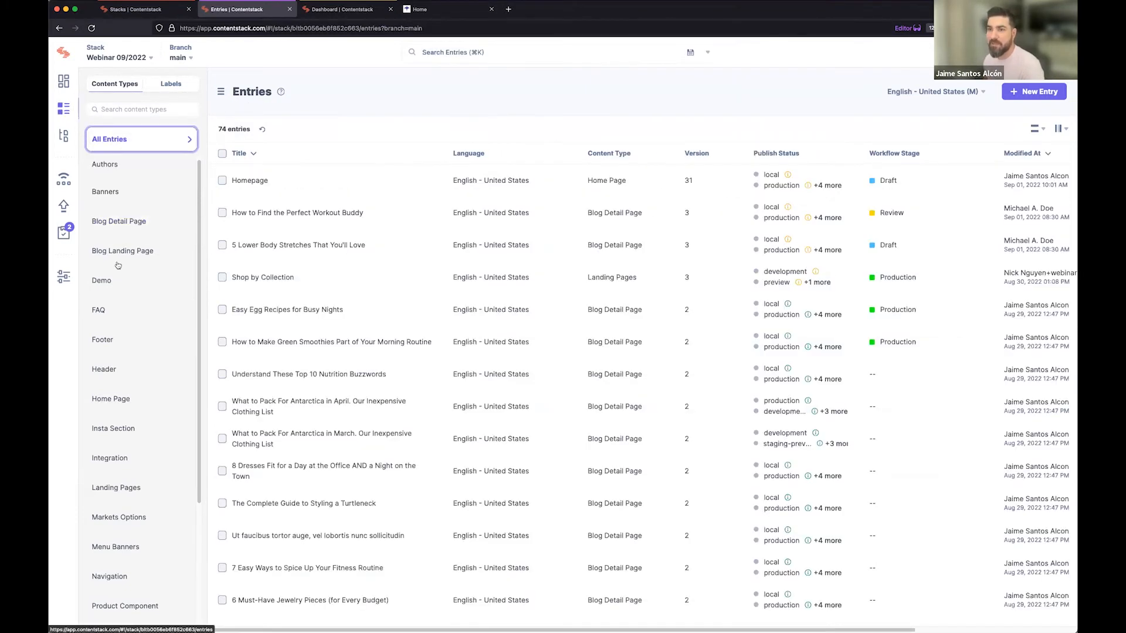
click(116, 321)
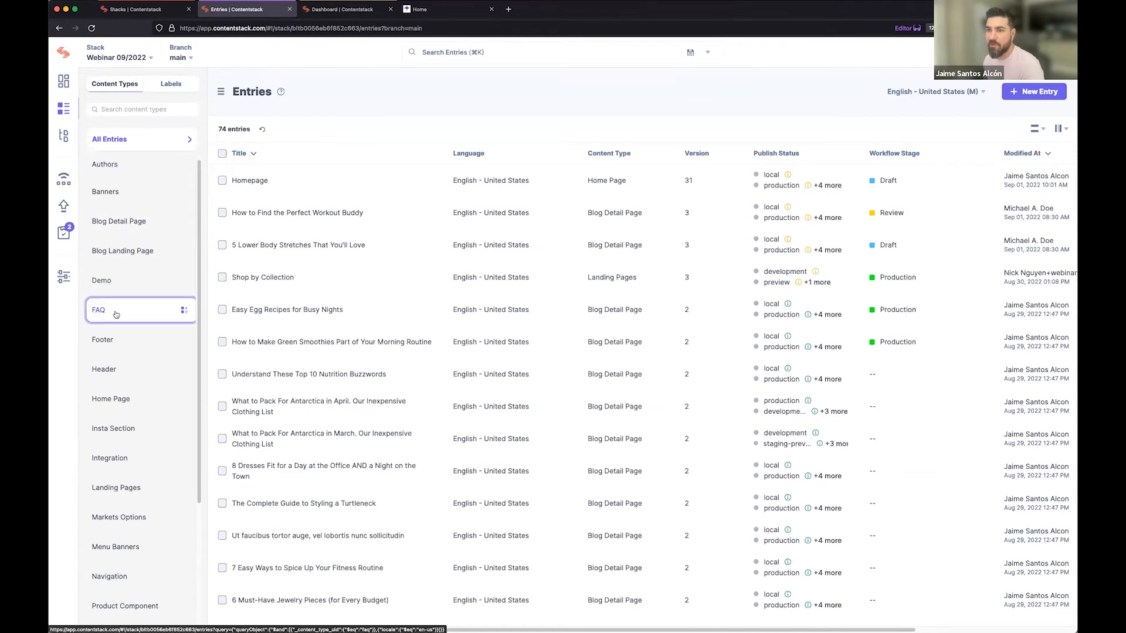
click(121, 251)
click(123, 285)
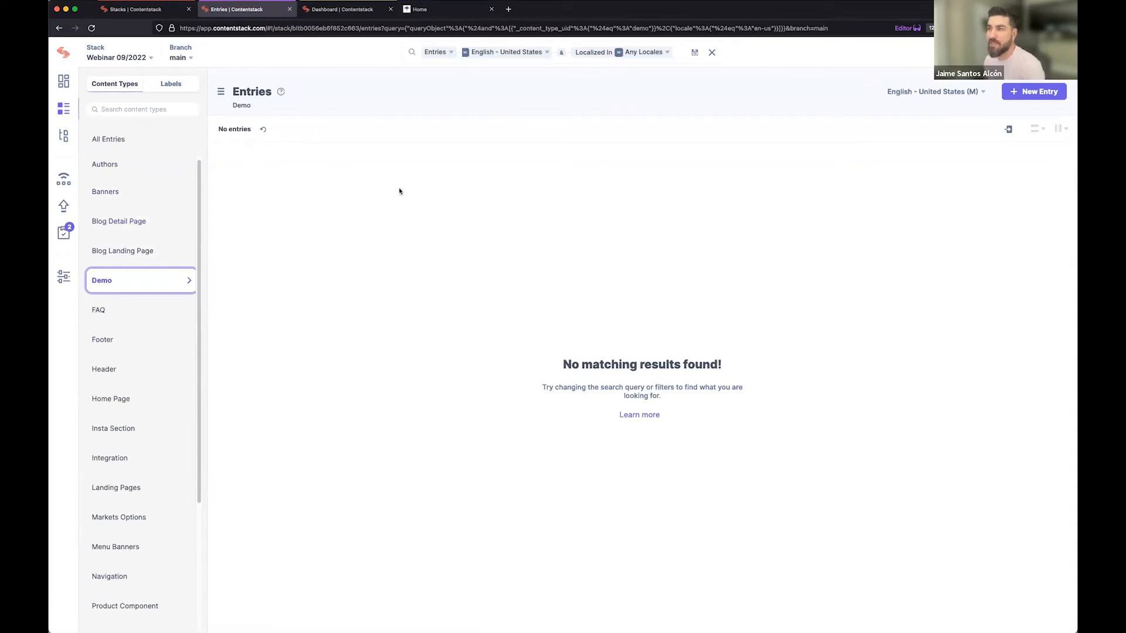
click(679, 56)
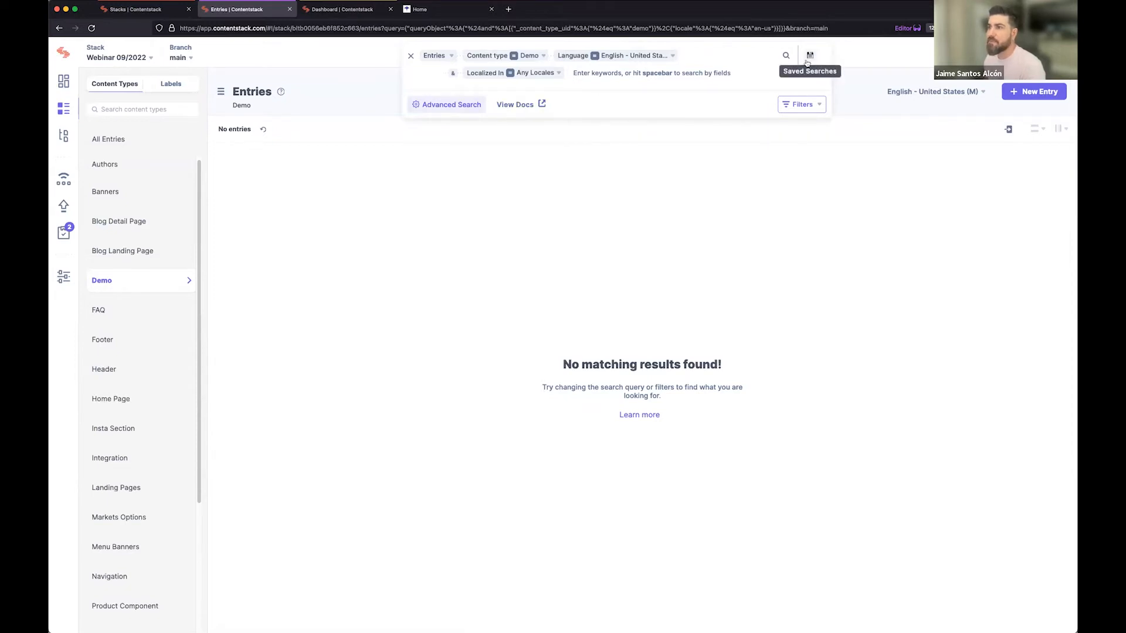
click(412, 55)
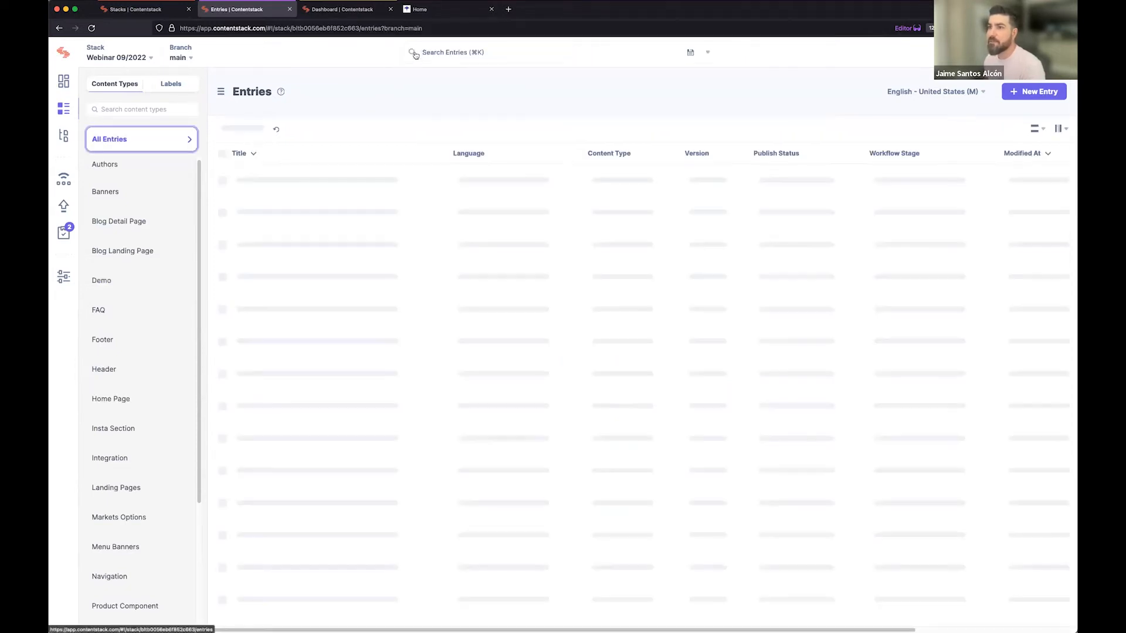
Run the saved search "Landing Pages ready for Review" on the entries and clear it again.
click(603, 53)
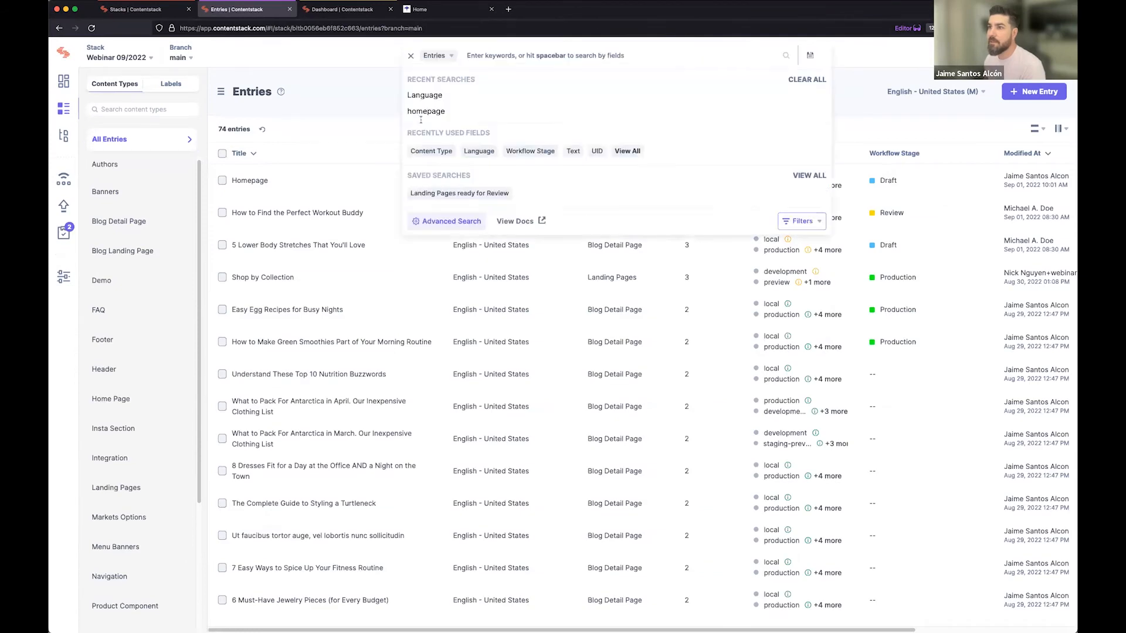
click(465, 193)
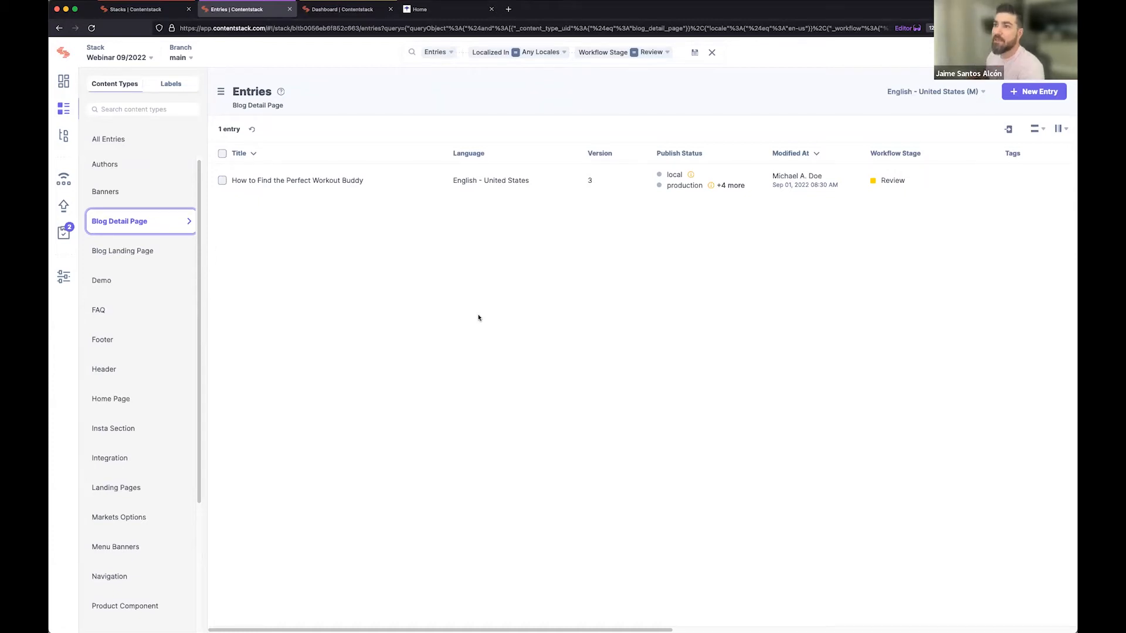
click(712, 52)
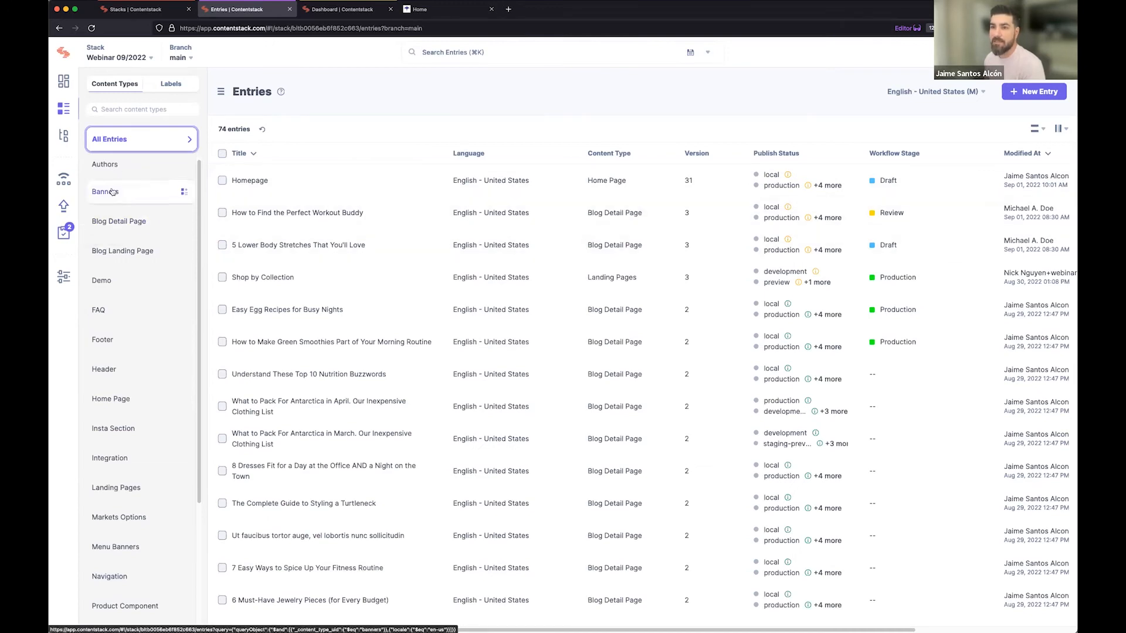
Switch to the stack's assets and search them for the text "facebook".
click(63, 135)
click(424, 56)
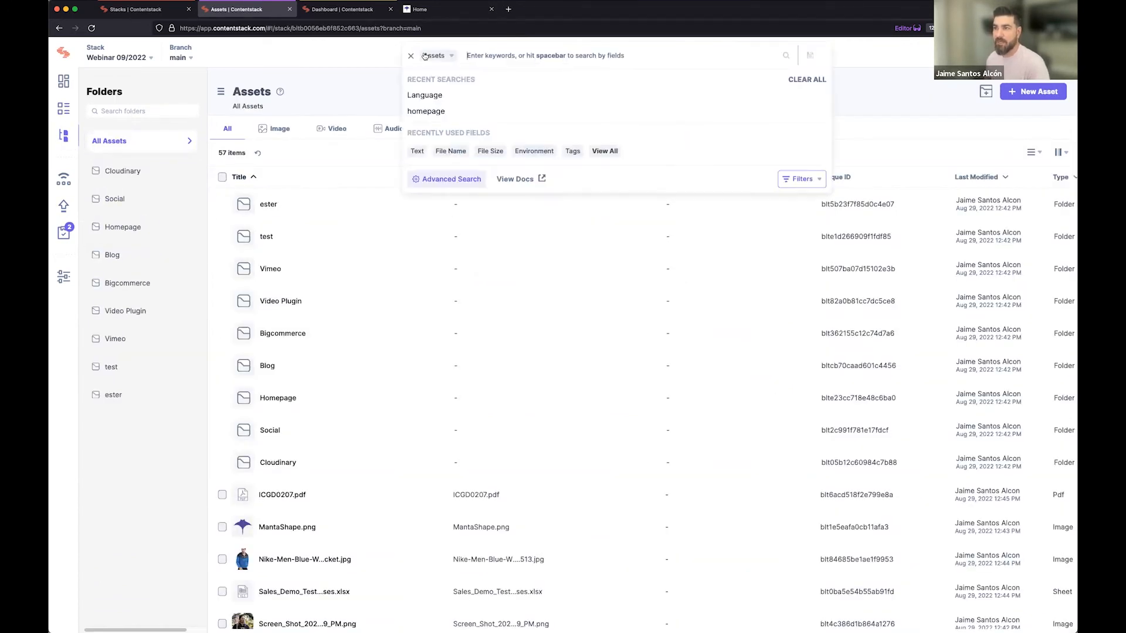
text(fac)
text(ib)
text(ook)
key(Return)
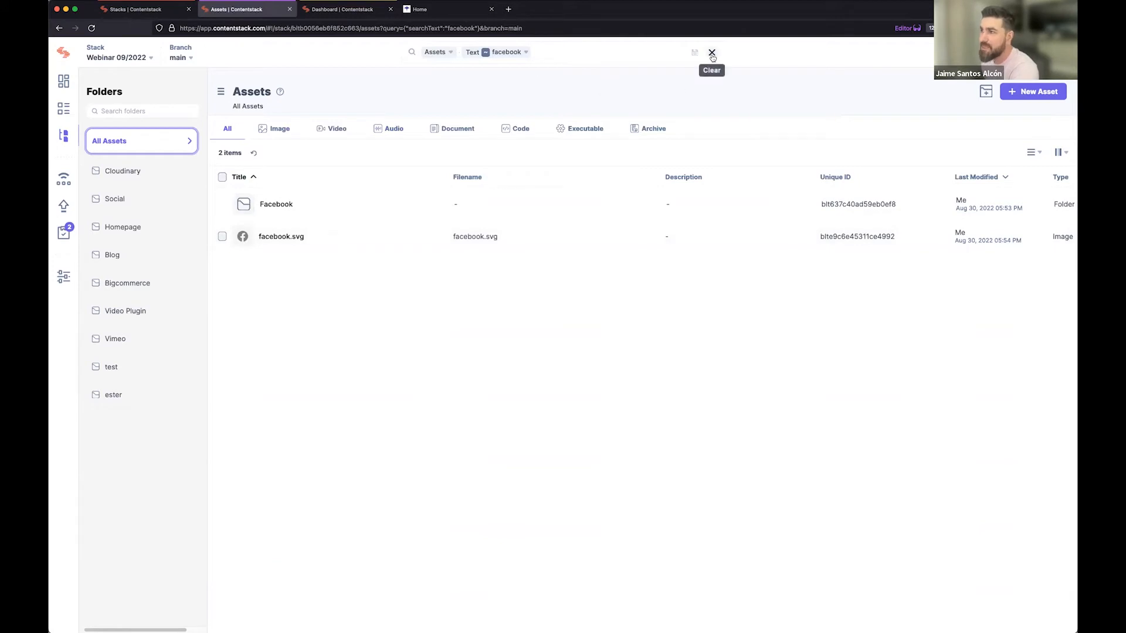
Clear the "facebook" asset search and switch back to the stack's entries.
click(635, 54)
click(411, 56)
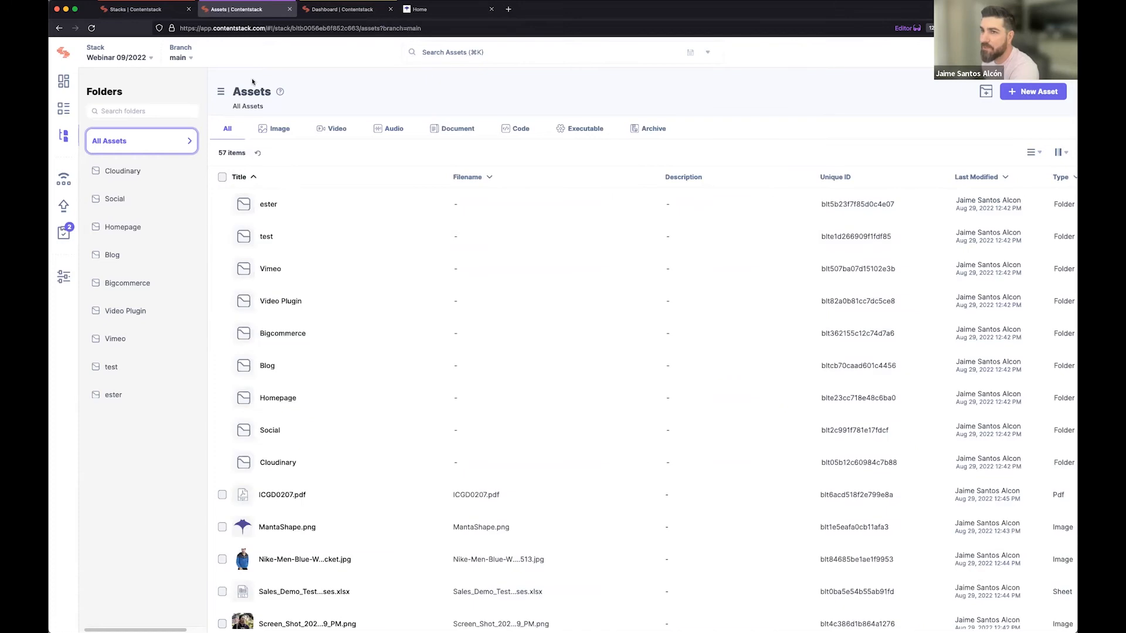
click(60, 114)
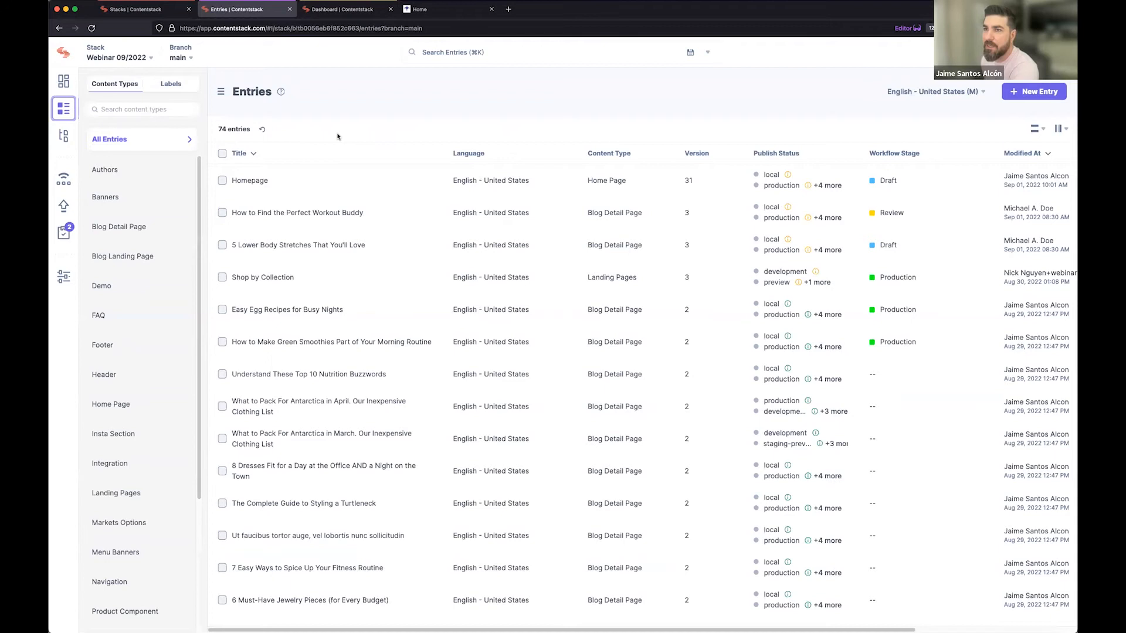
Browse the entries by label, expanding Pages and Global Components, list the Header entries, and clear that filter.
click(167, 86)
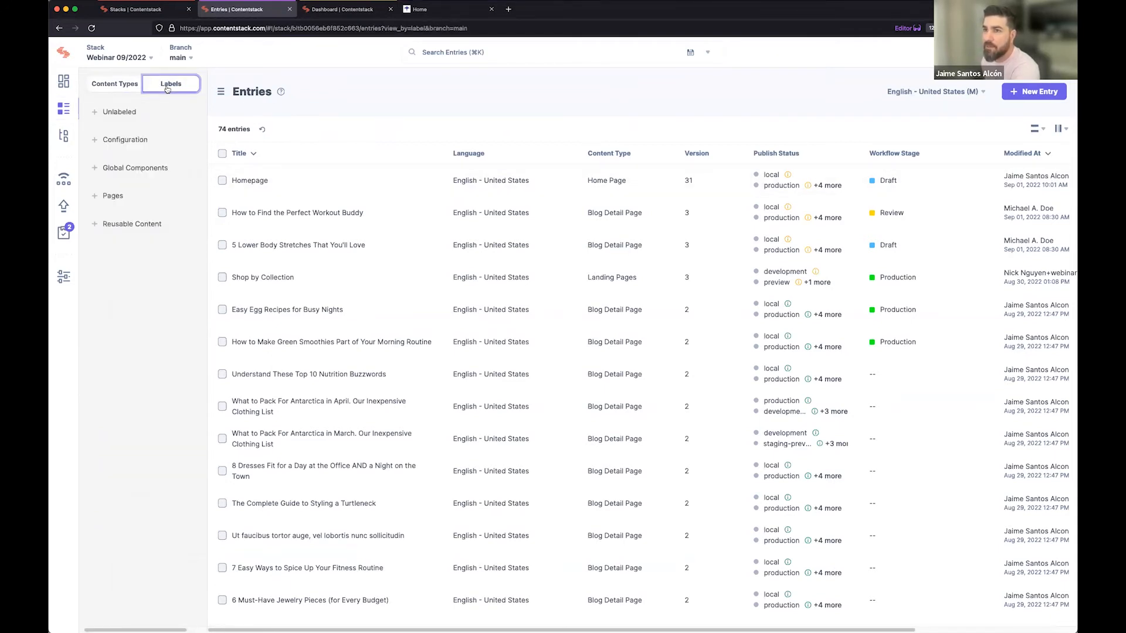
click(113, 199)
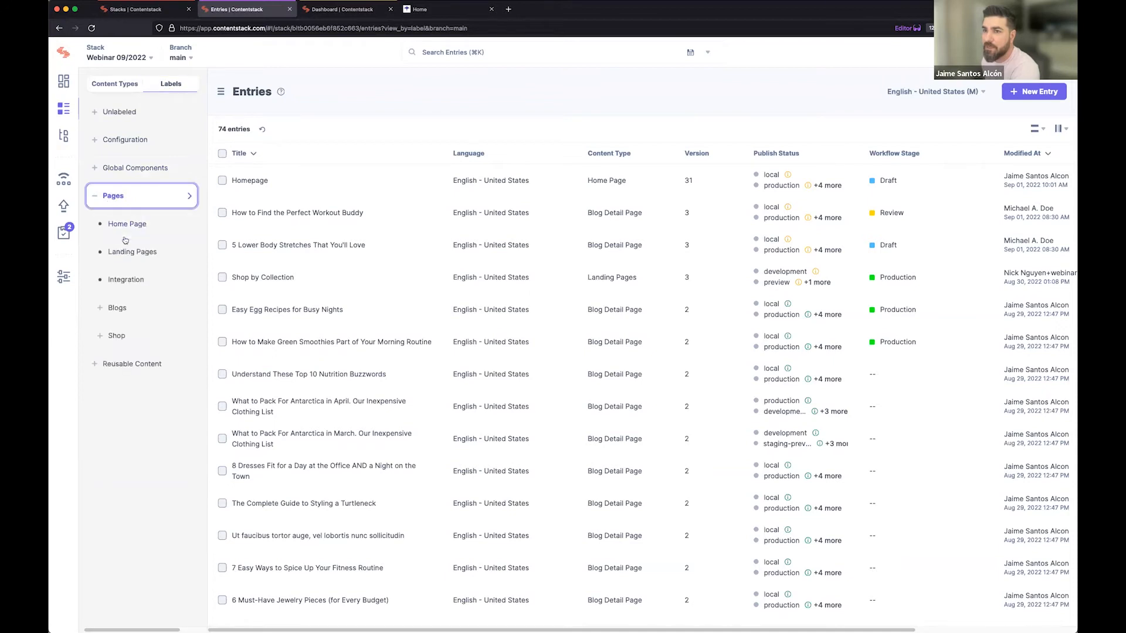
click(135, 168)
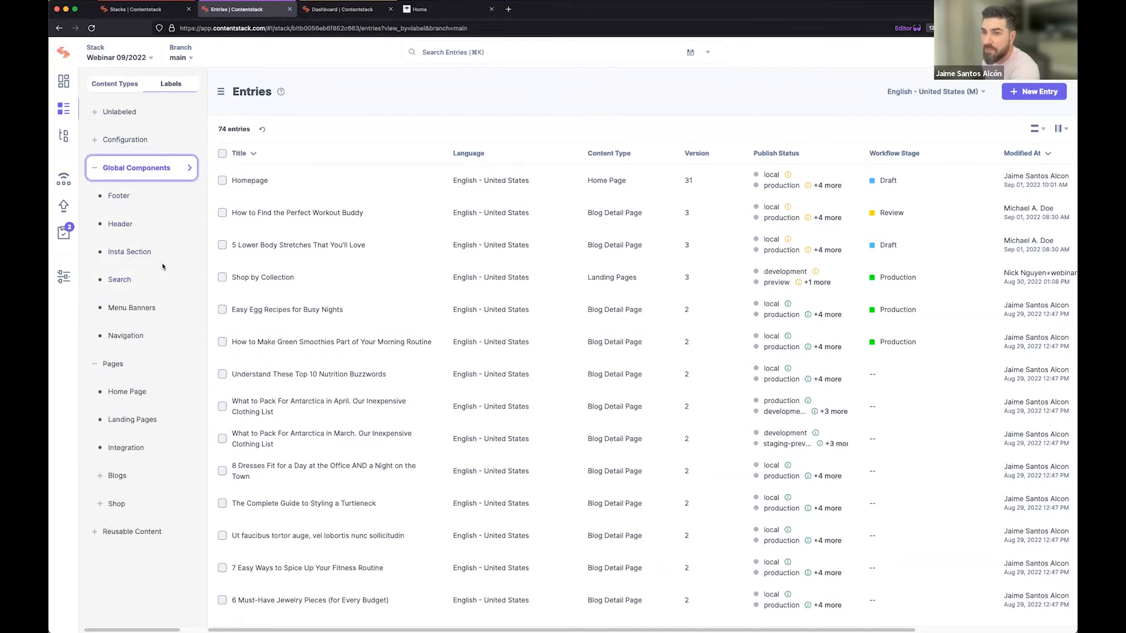
click(141, 229)
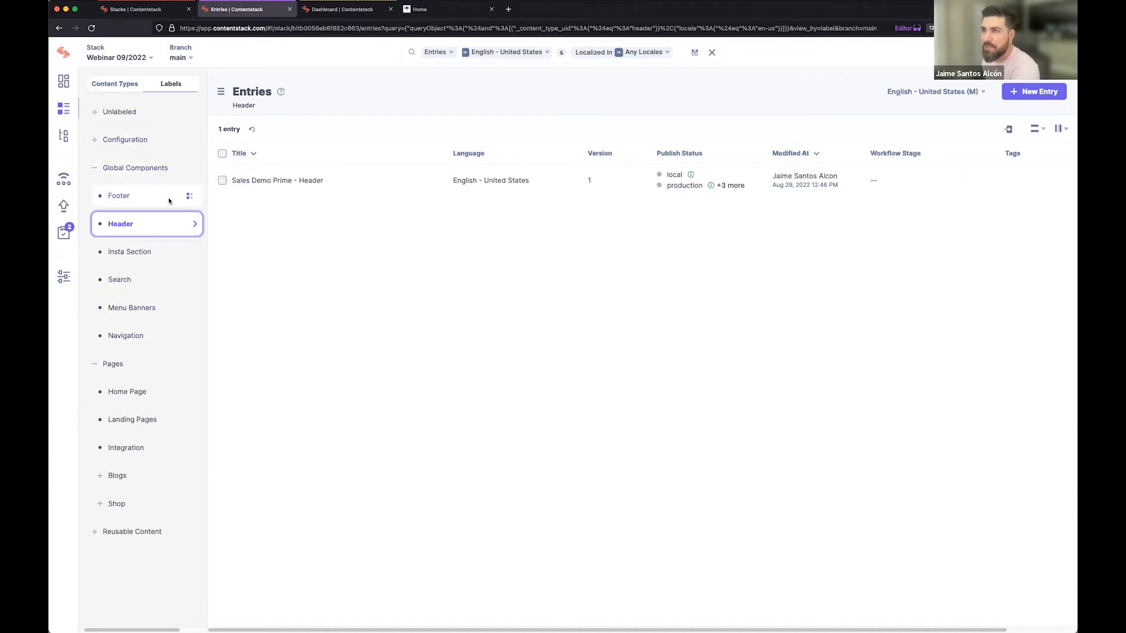
click(711, 53)
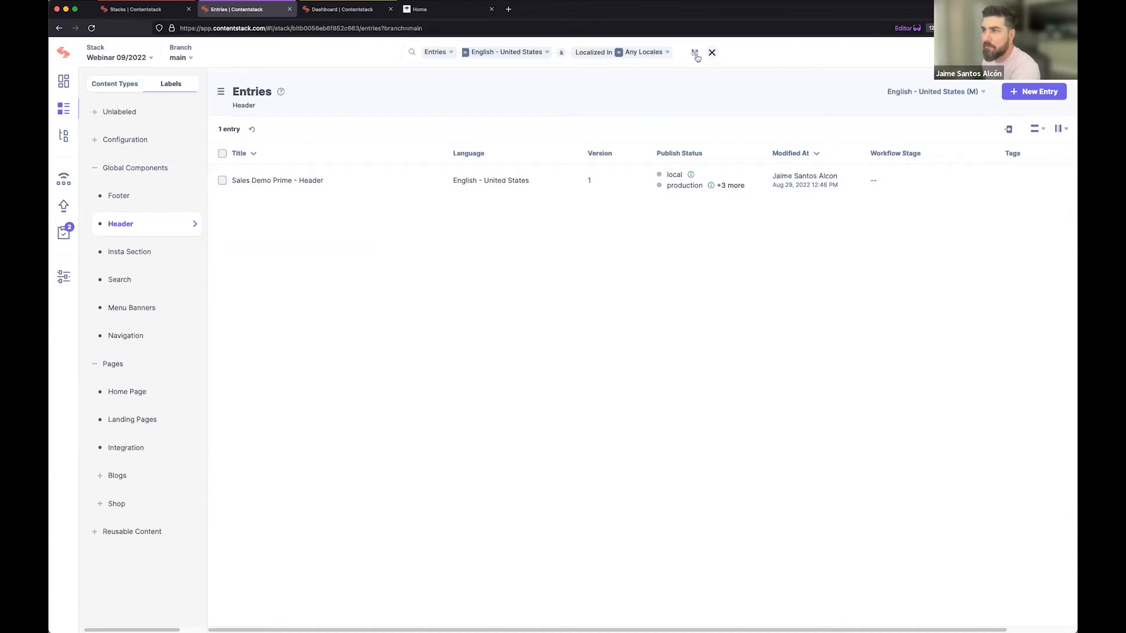
Open the Homepage entry, view the website's home page at localhost:3000, and return to the entry.
click(239, 184)
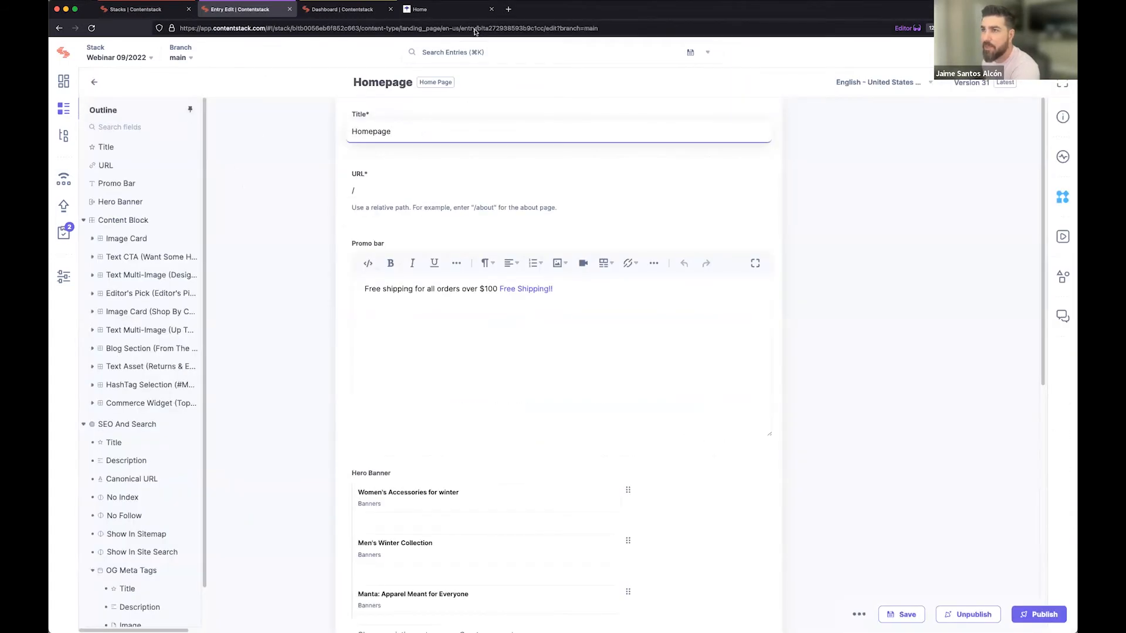
click(430, 13)
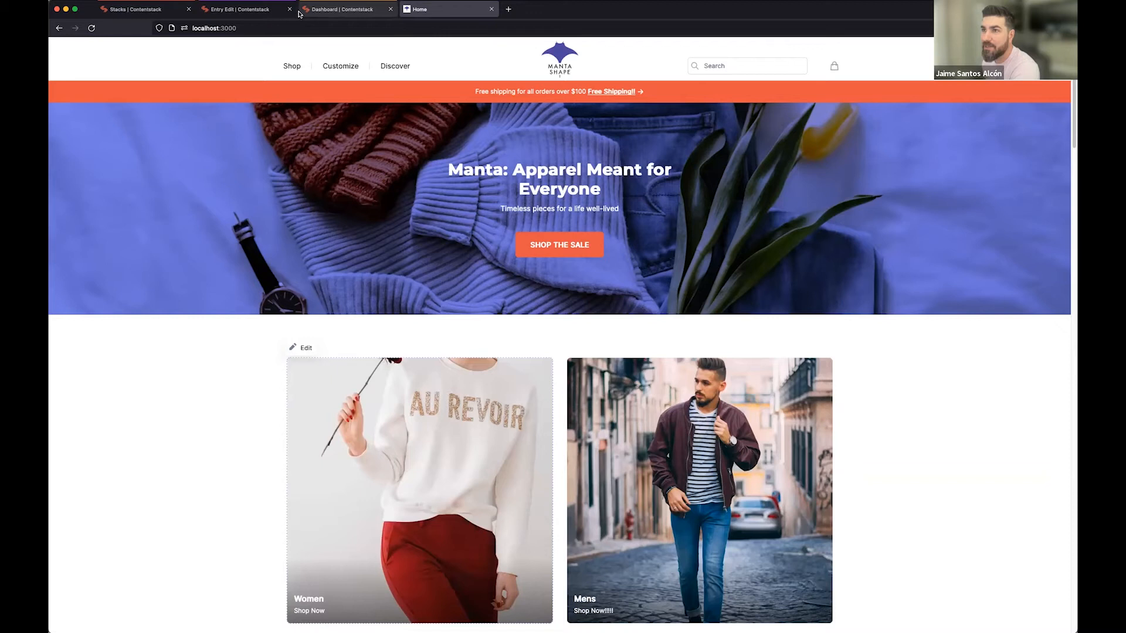
click(263, 11)
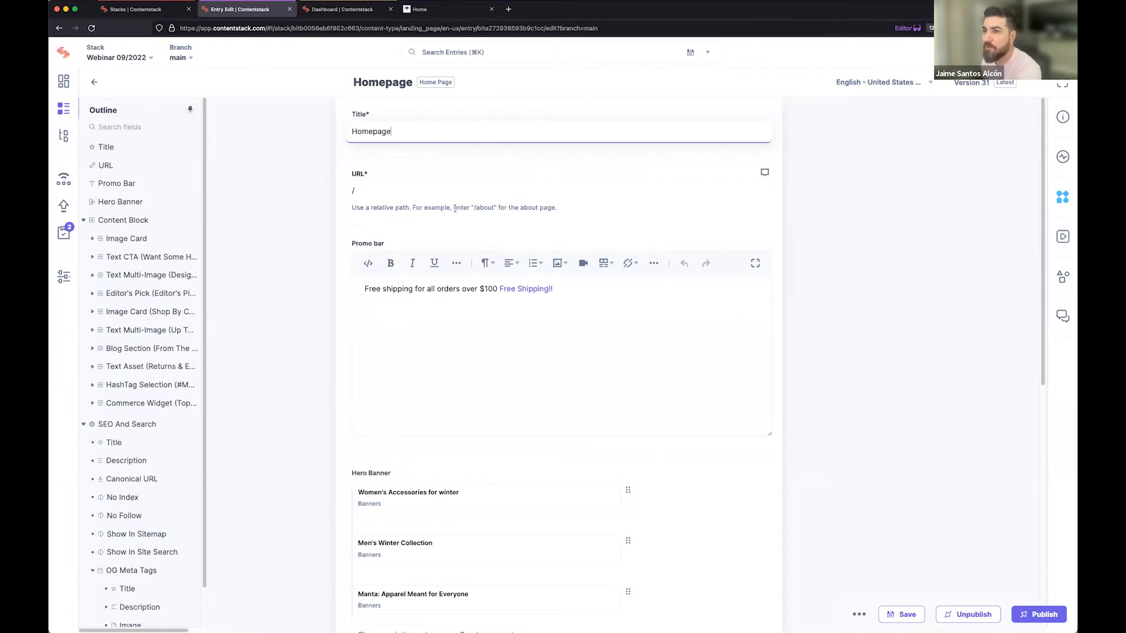
Compare the Homepage entry's URL and Promo bar text with an enlarged view of the website's home page.
click(381, 191)
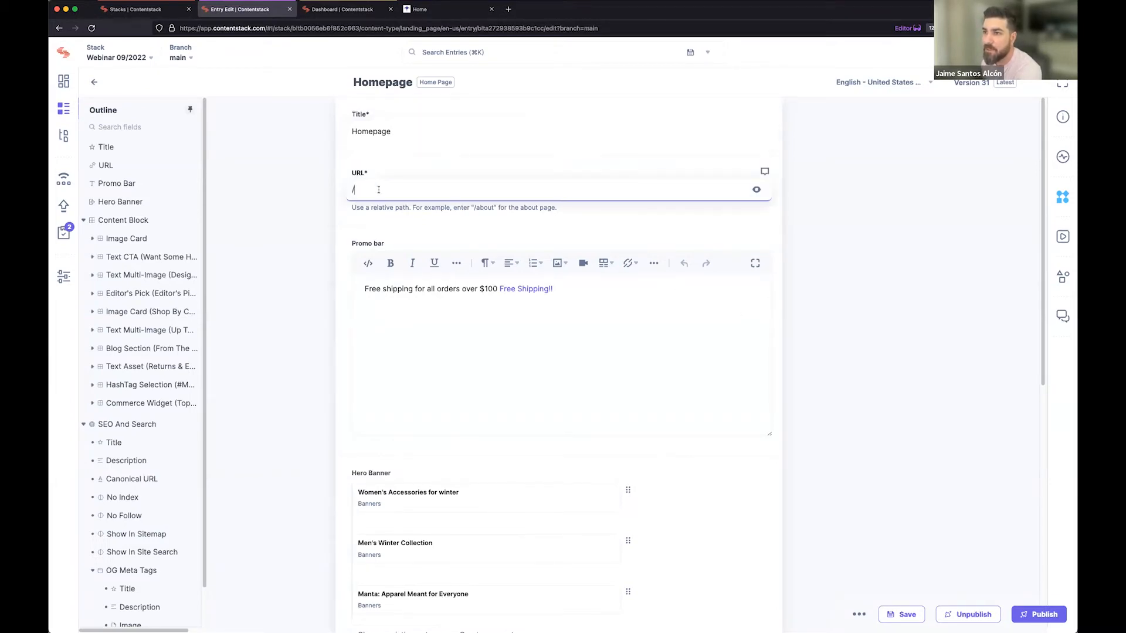
click(525, 338)
drag(567, 286, 350, 297)
click(426, 347)
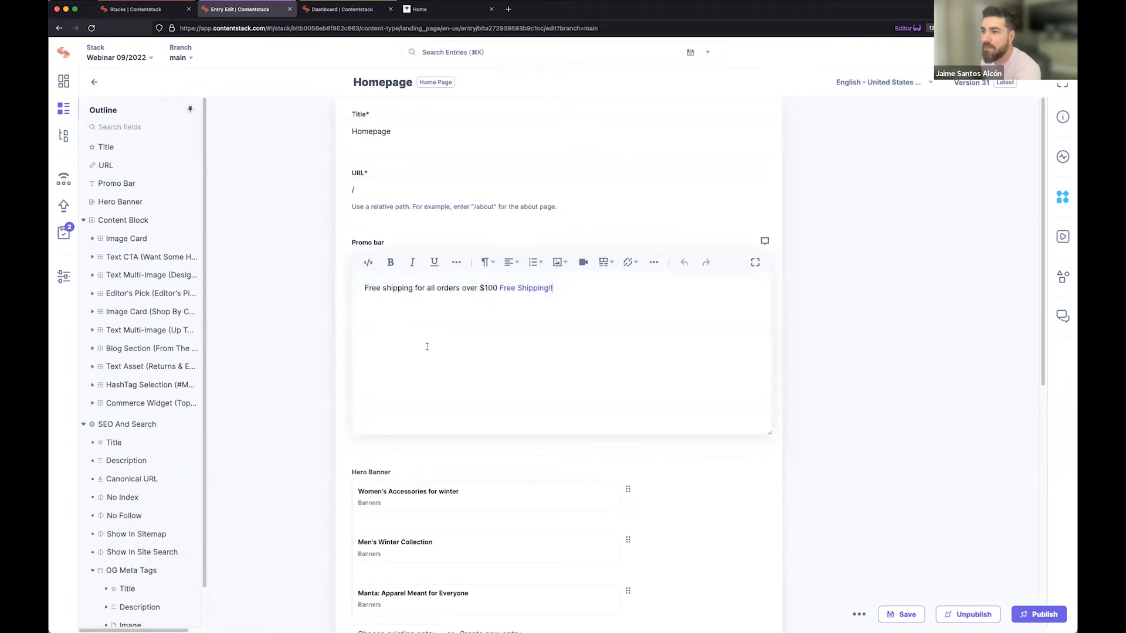
click(425, 13)
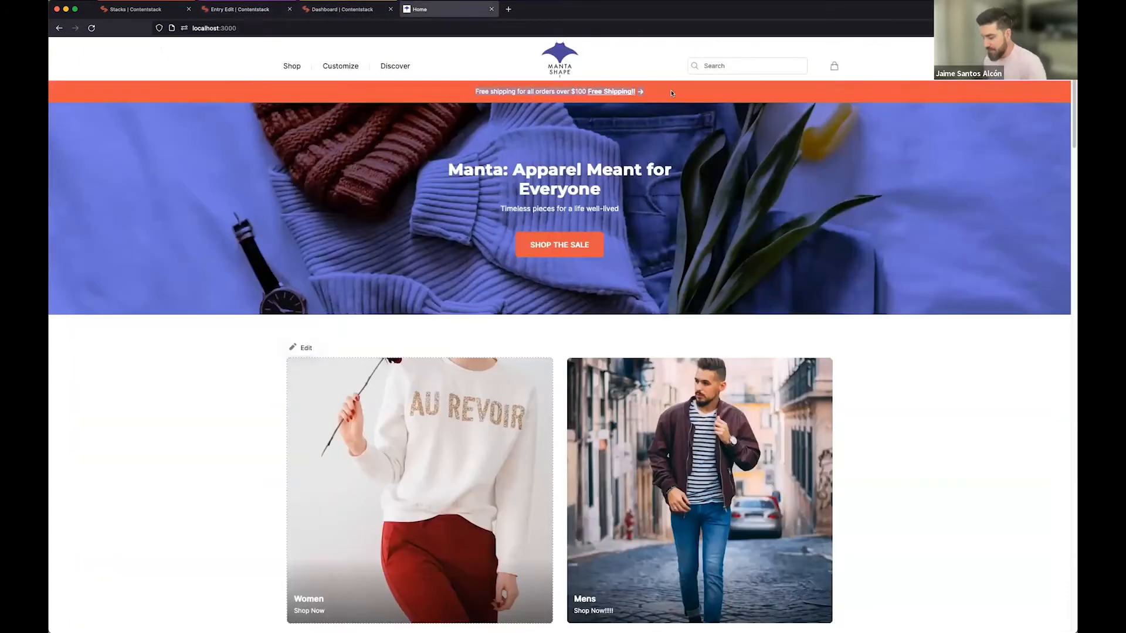
key(super+plus)
key(super+plus)
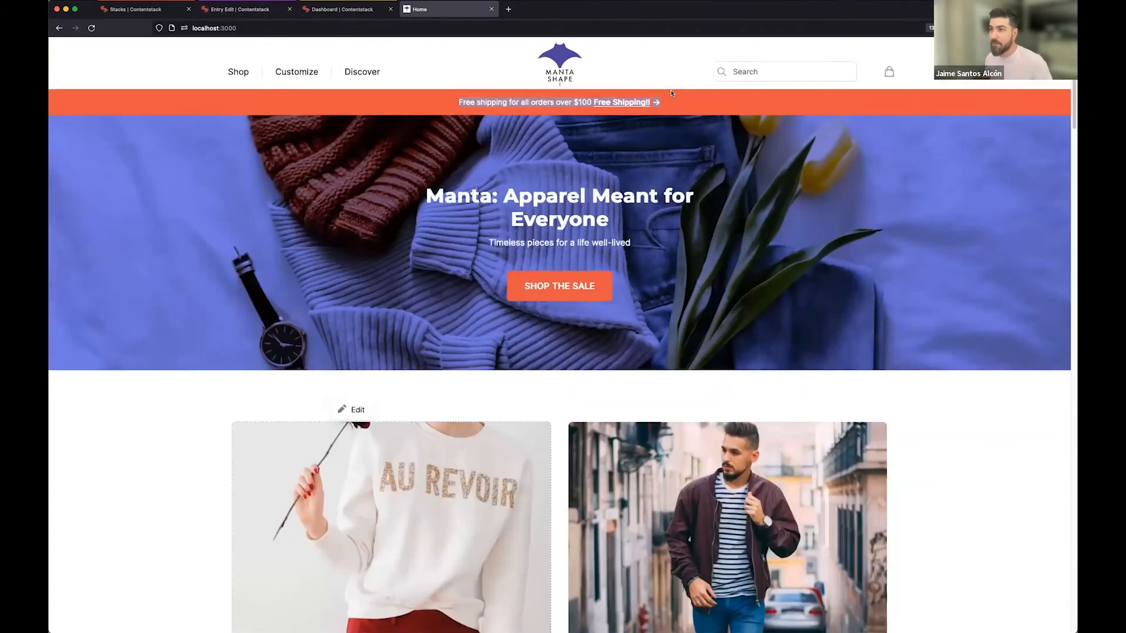
click(253, 10)
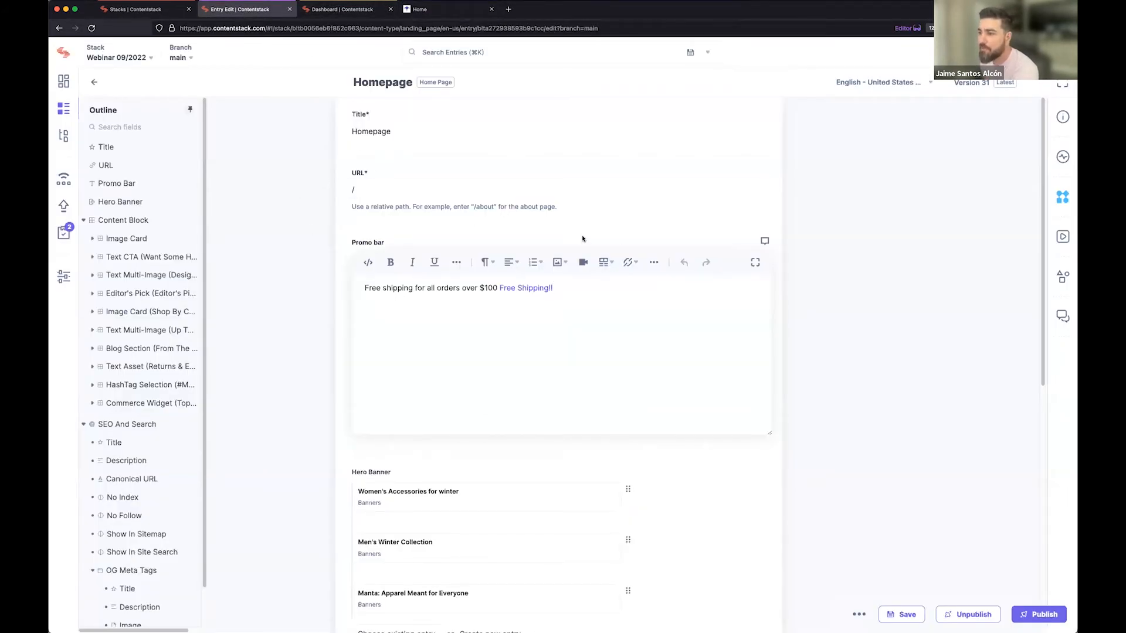
Move the "Women's Accessories for winter" banner below "Men's Winter Collection" in the Homepage entry's Hero Banner field.
scroll(766, 314, down, 5)
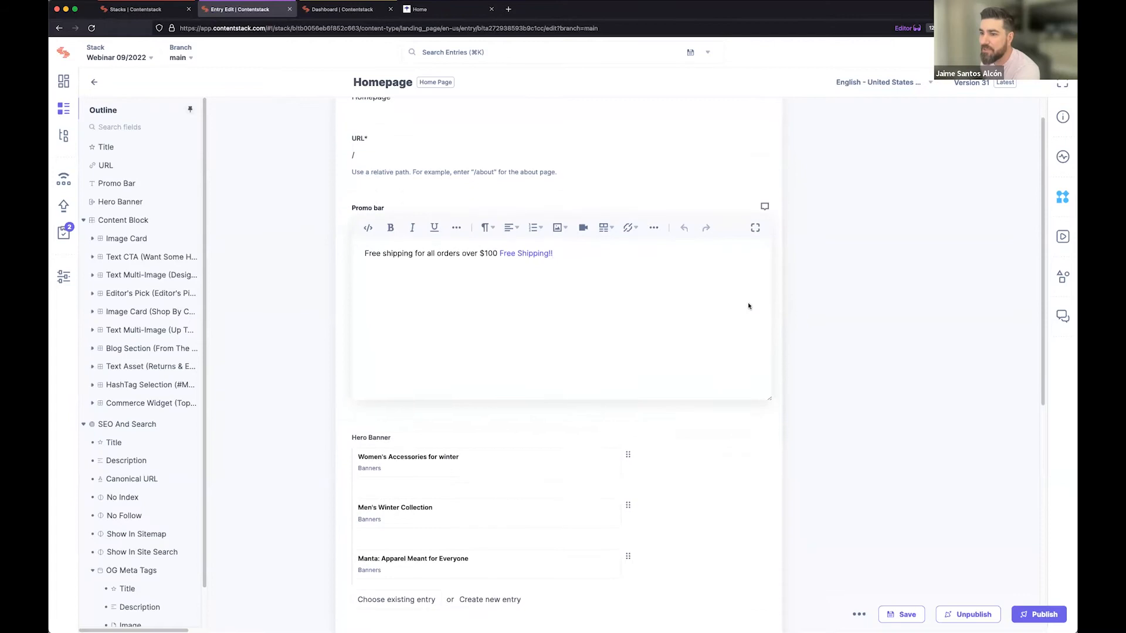
scroll(733, 305, down, 2)
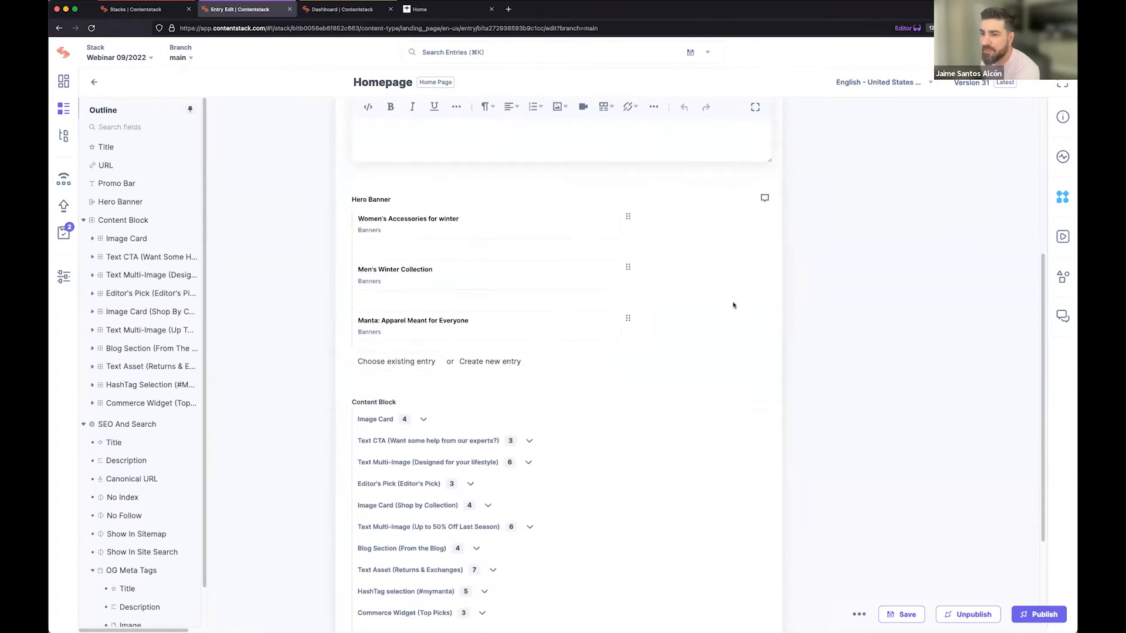
scroll(733, 305, down, 1)
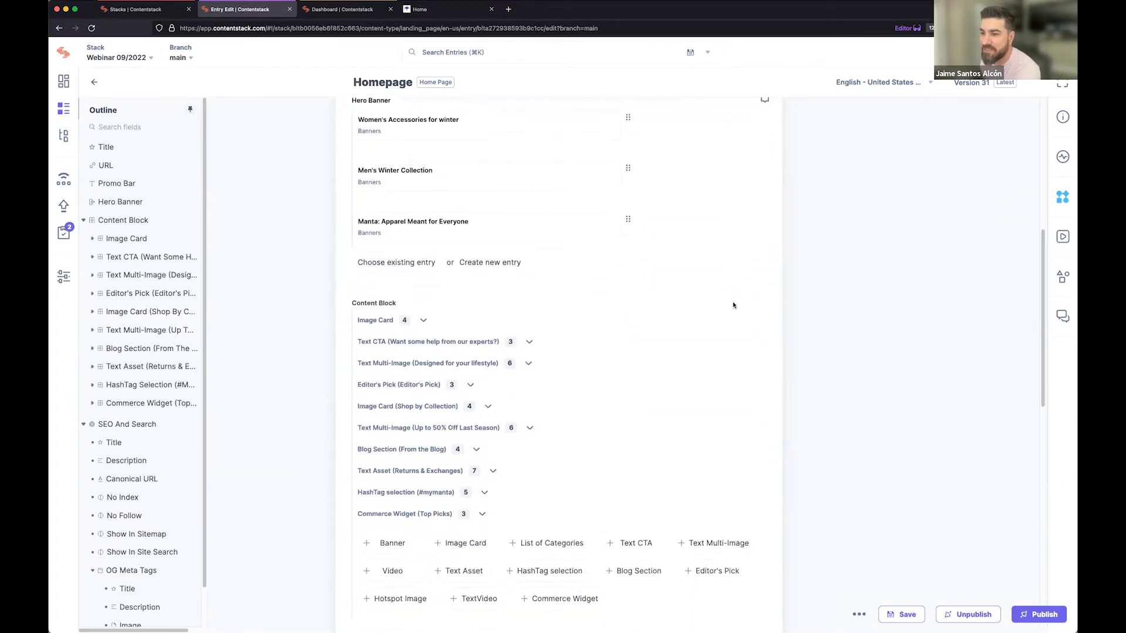
scroll(680, 301, up, 8)
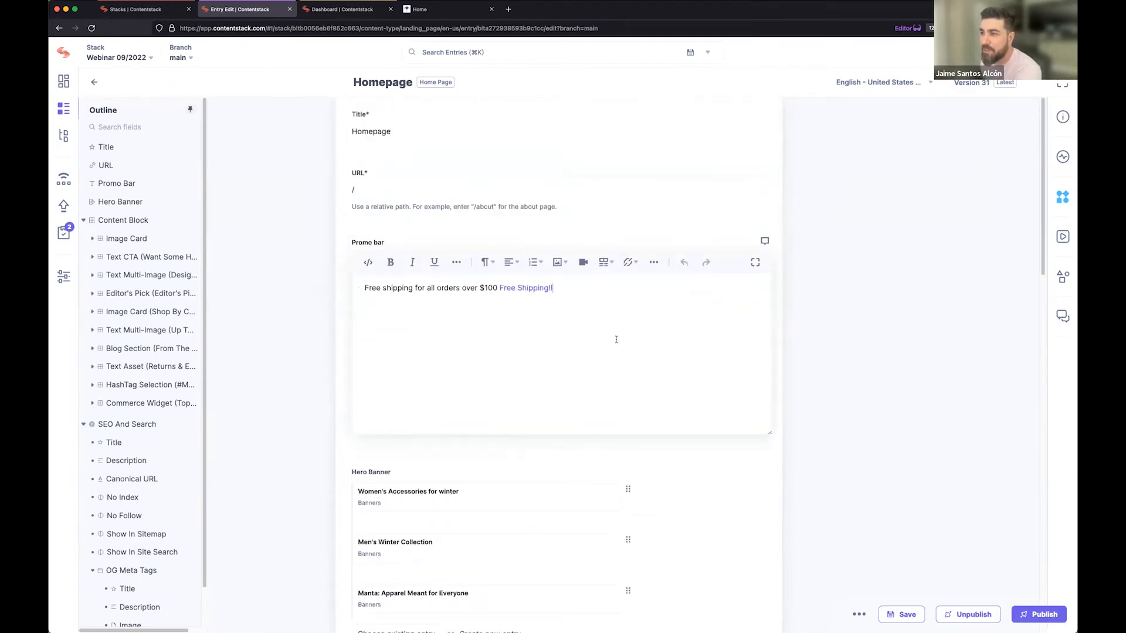
mouse_move(453, 509)
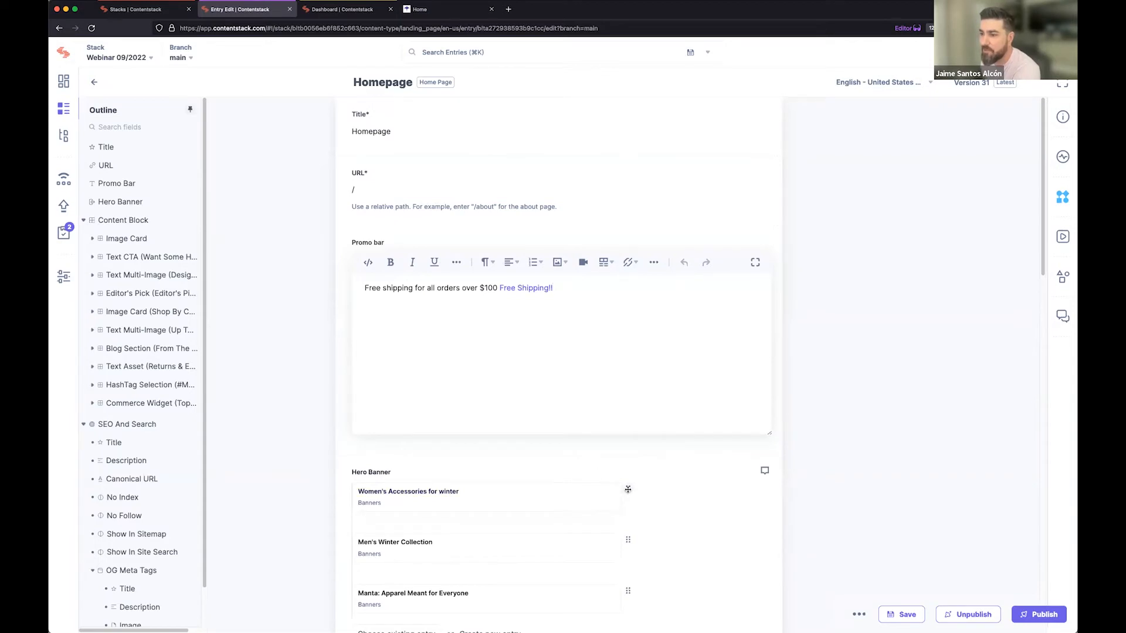
drag(629, 503, 629, 548)
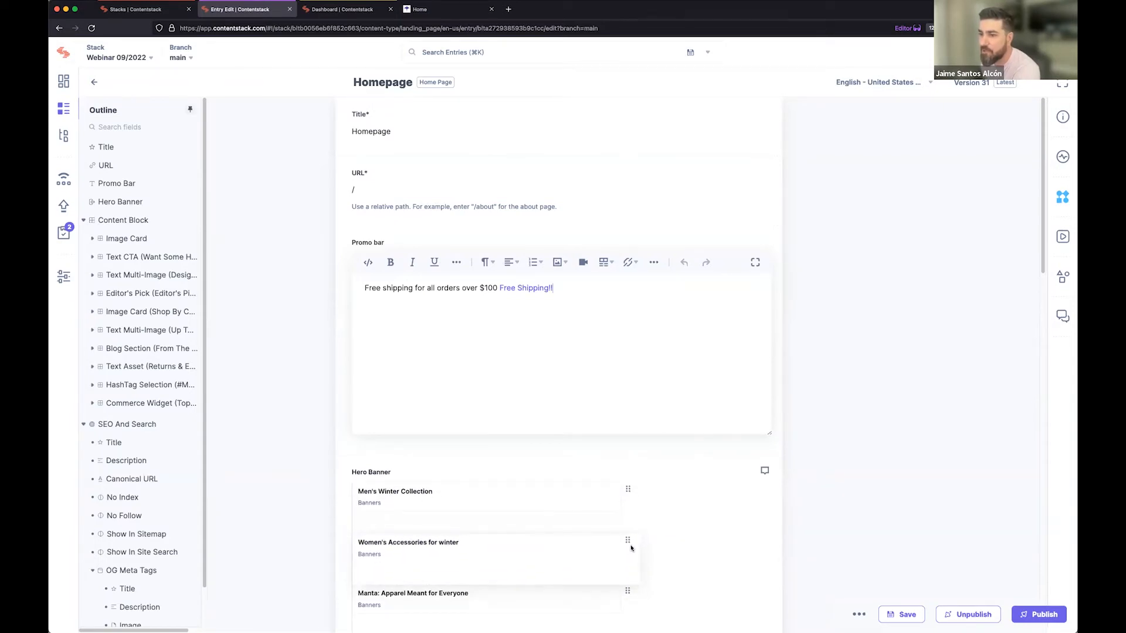
Add the existing banner entry "Alles voor een" to the Hero Banner field and remove it again.
scroll(629, 527, down, 3)
click(421, 506)
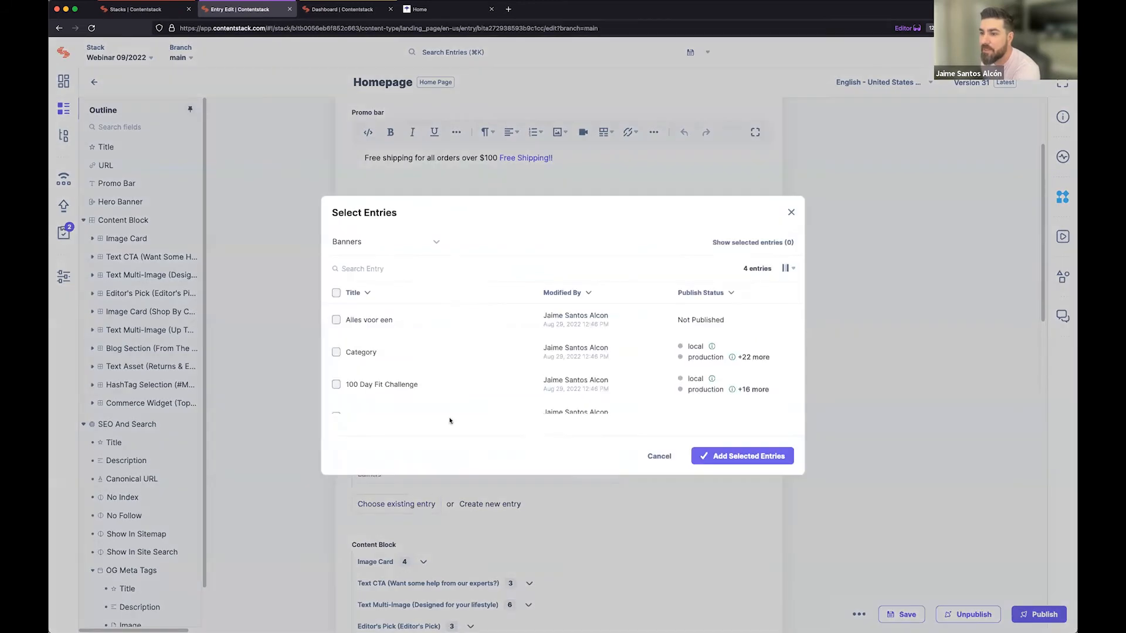
click(379, 325)
click(721, 456)
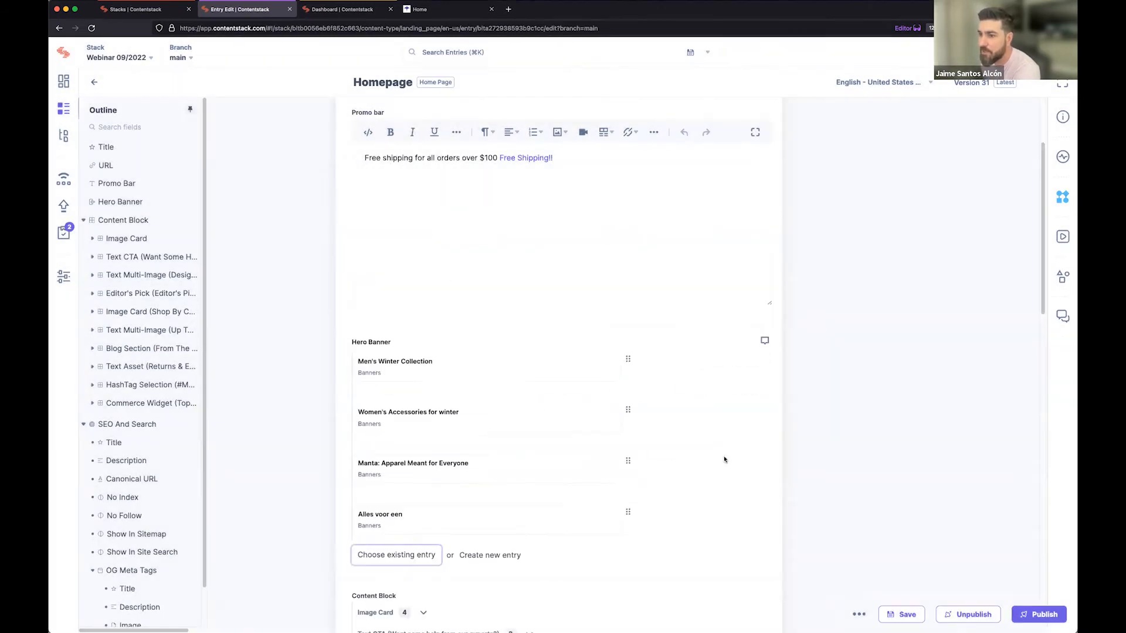
click(601, 520)
Examine the Content Block field's existing blocks, their reordering handles, and the block types available to add.
scroll(770, 463, down, 3)
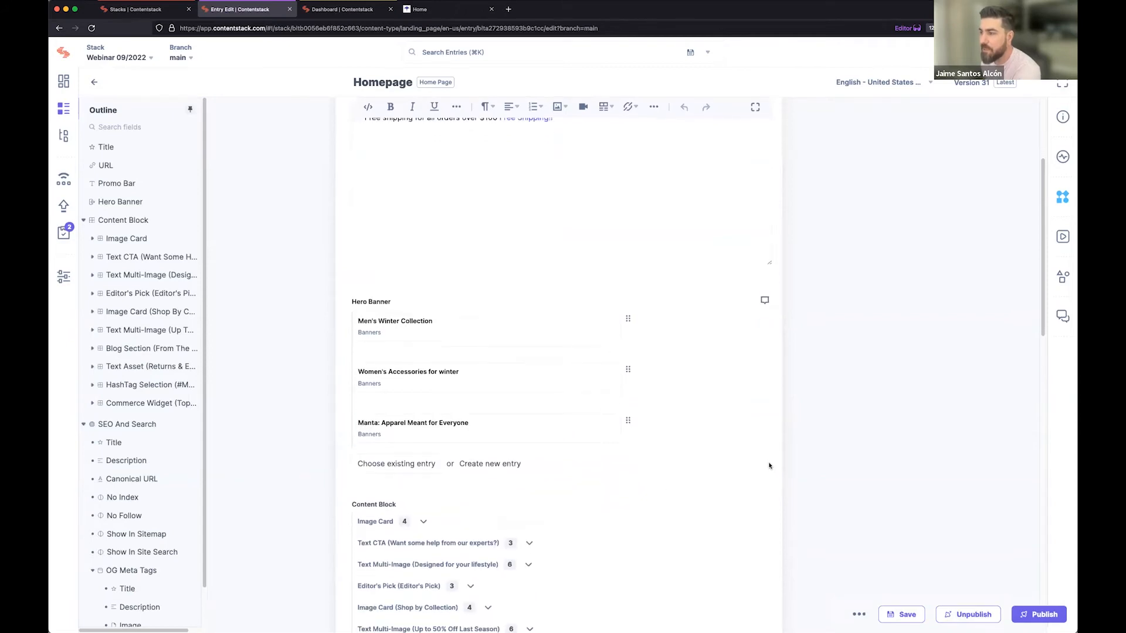
scroll(708, 462, down, 5)
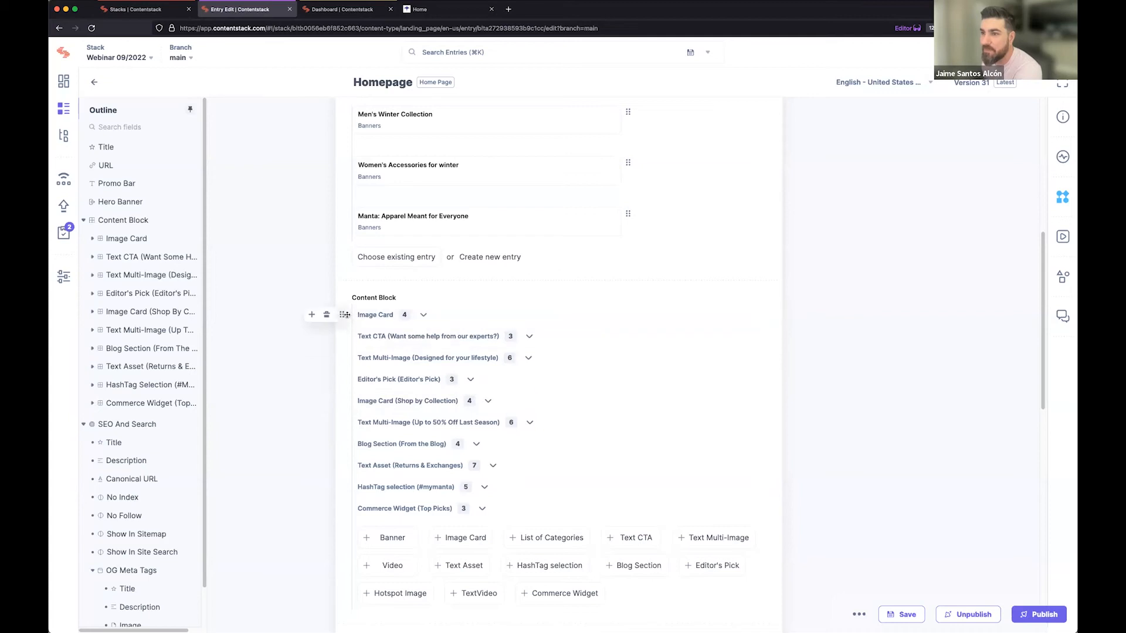
mouse_move(342, 315)
mouse_down()
mouse_move(342, 336)
mouse_move(342, 315)
mouse_up()
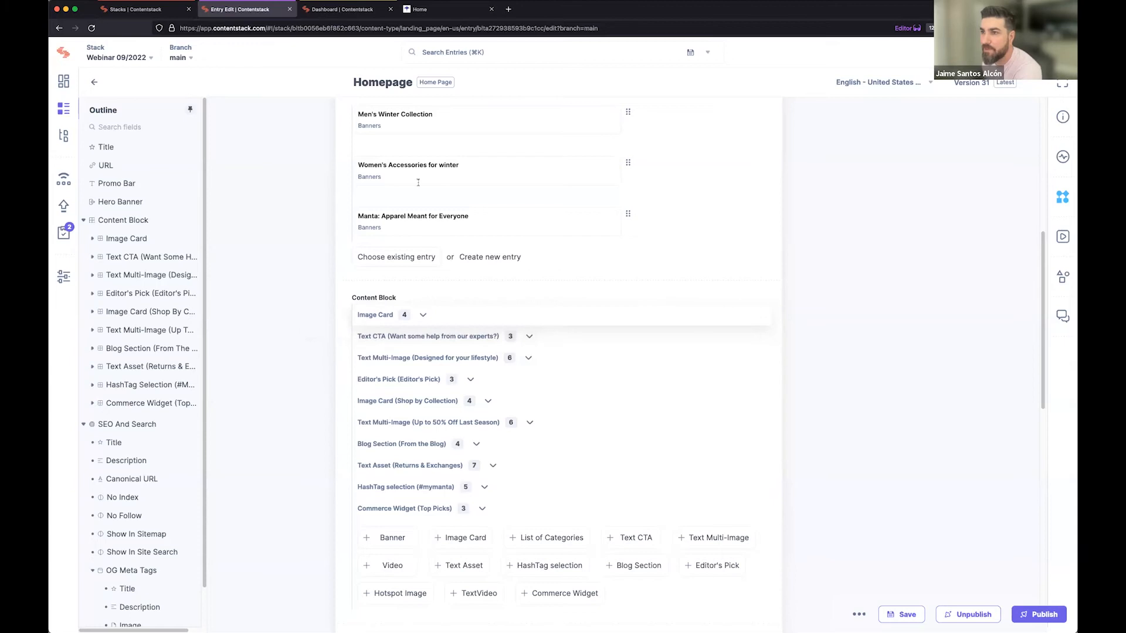
scroll(671, 363, down, 1)
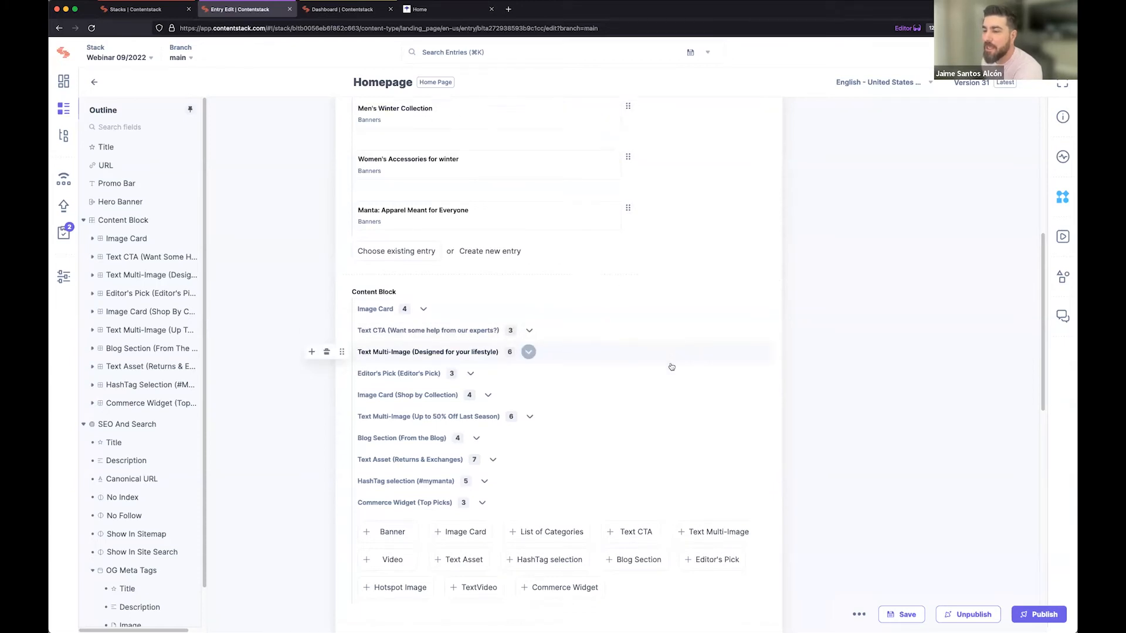
scroll(671, 367, down, 3)
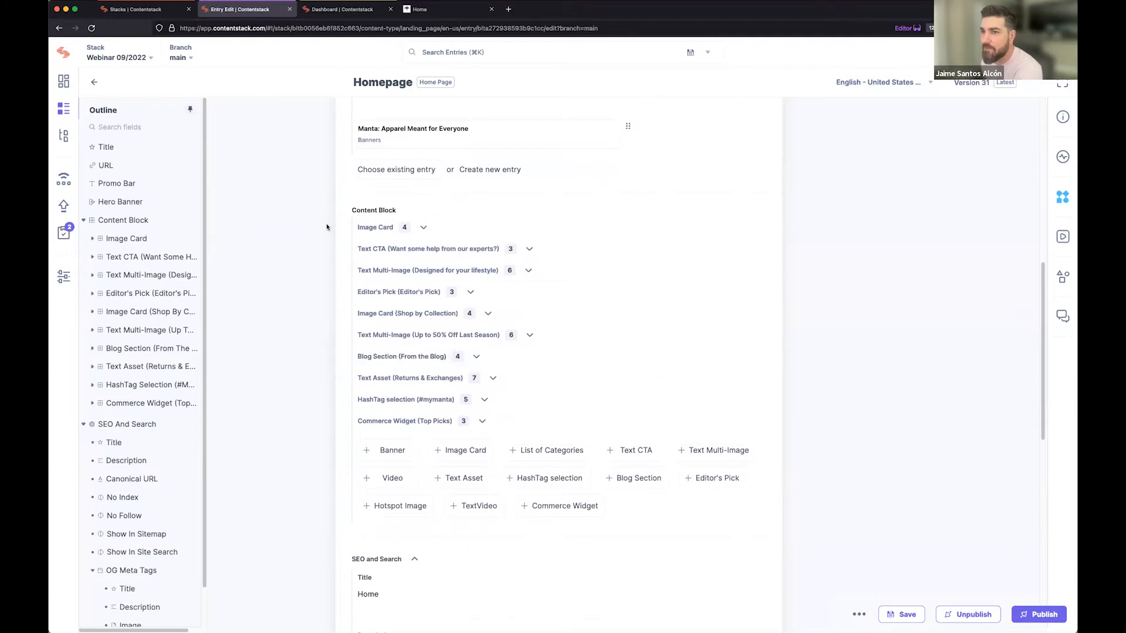
Use the entry's outline to go to the Image Card and Editor's Pick blocks and then the Promo Bar field.
click(121, 239)
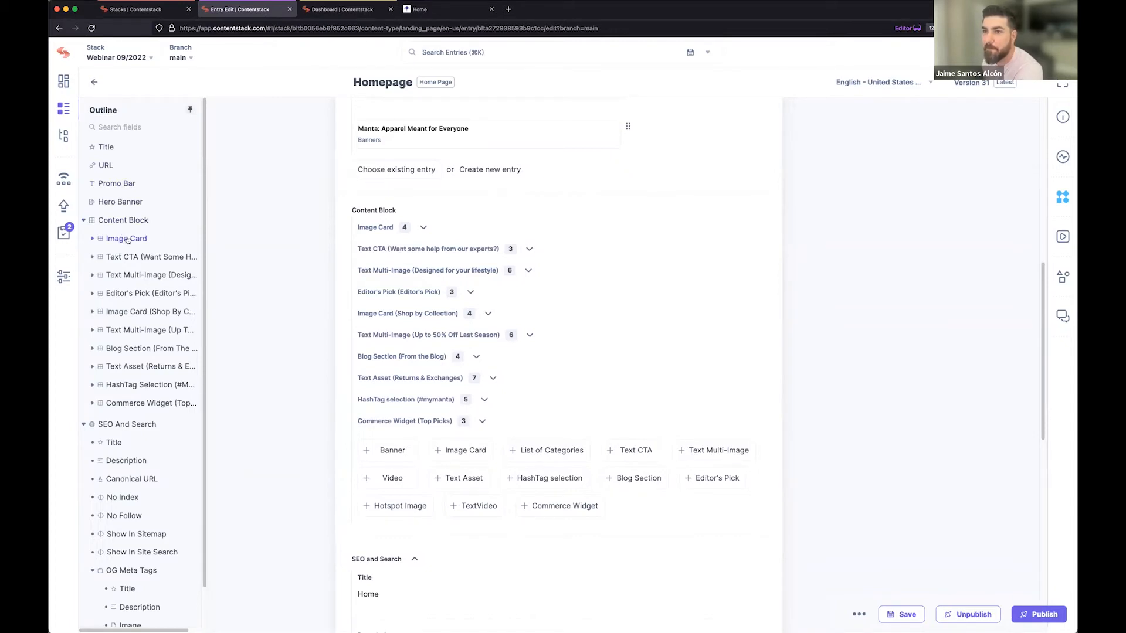
click(134, 293)
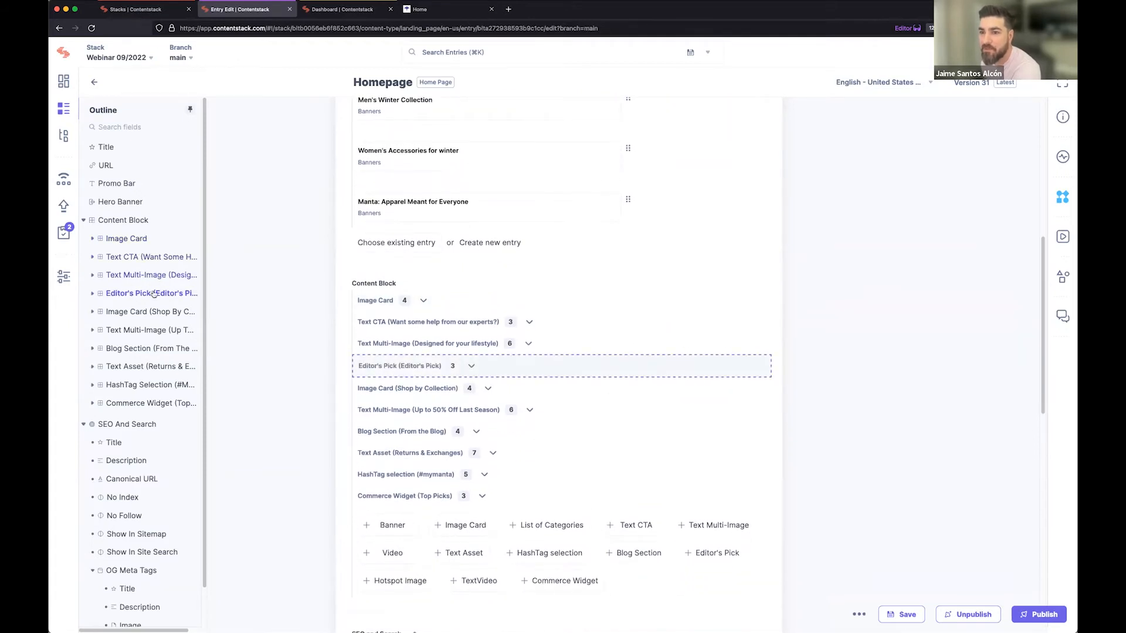
click(126, 185)
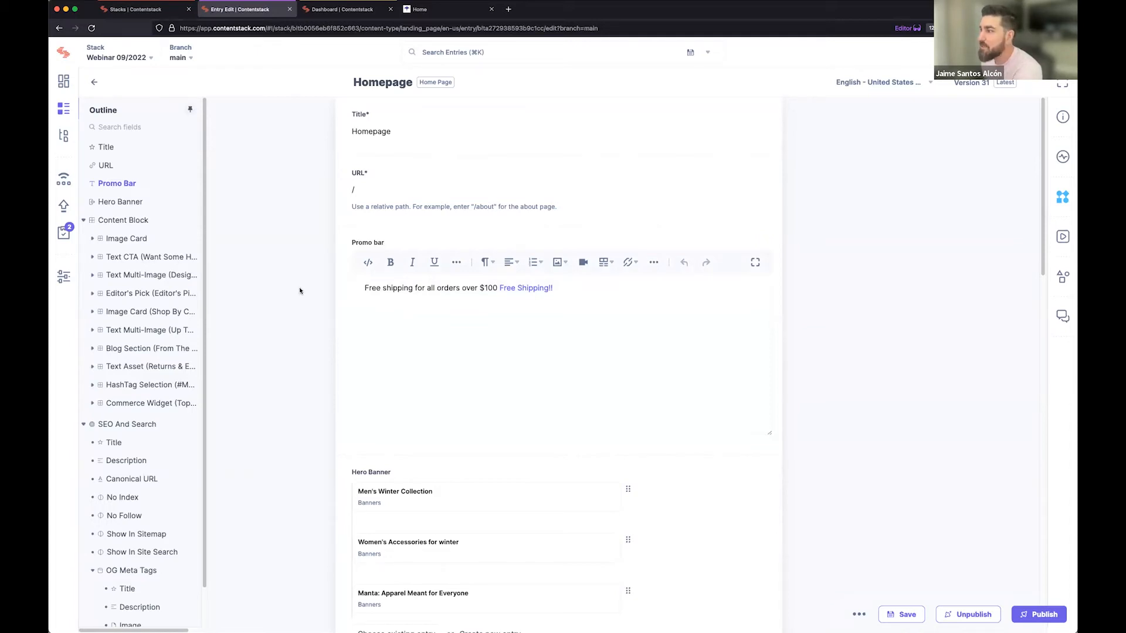
Collapse Content Block in the outline, go through the SEO And Search Title, Description and Canonical URL fields, and return to the entry's beginning.
click(83, 220)
click(142, 240)
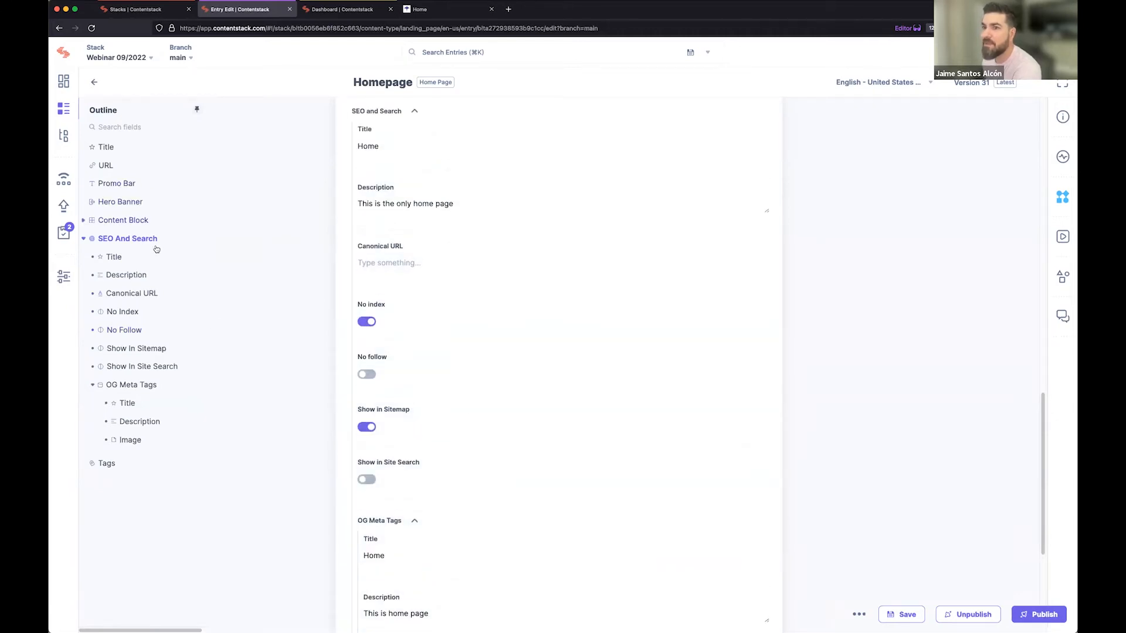
click(123, 260)
click(135, 276)
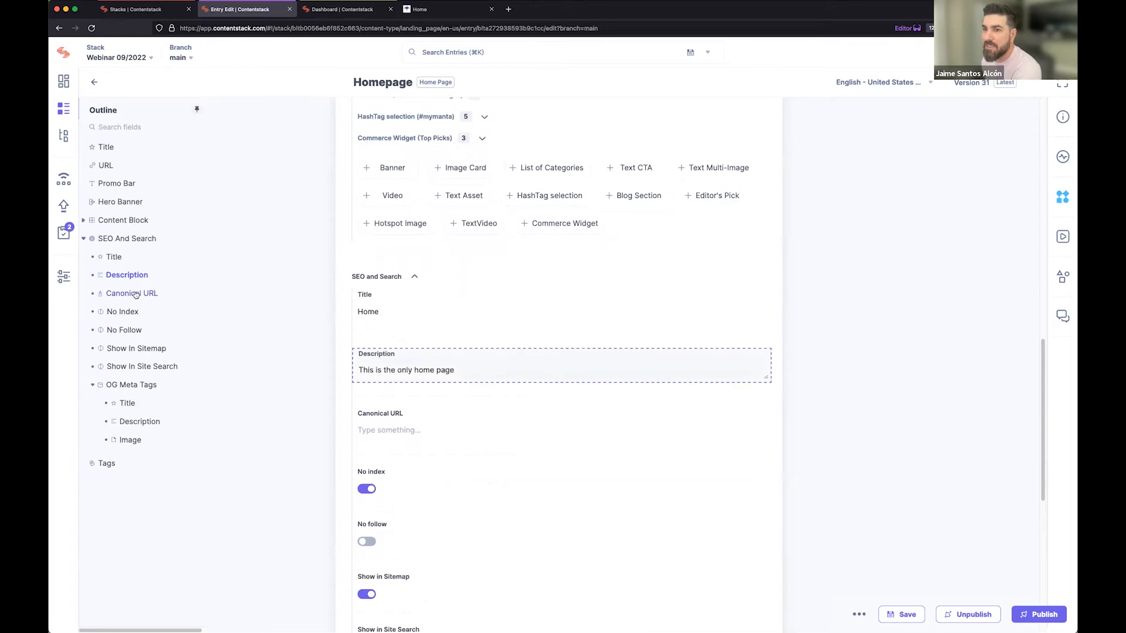
click(135, 294)
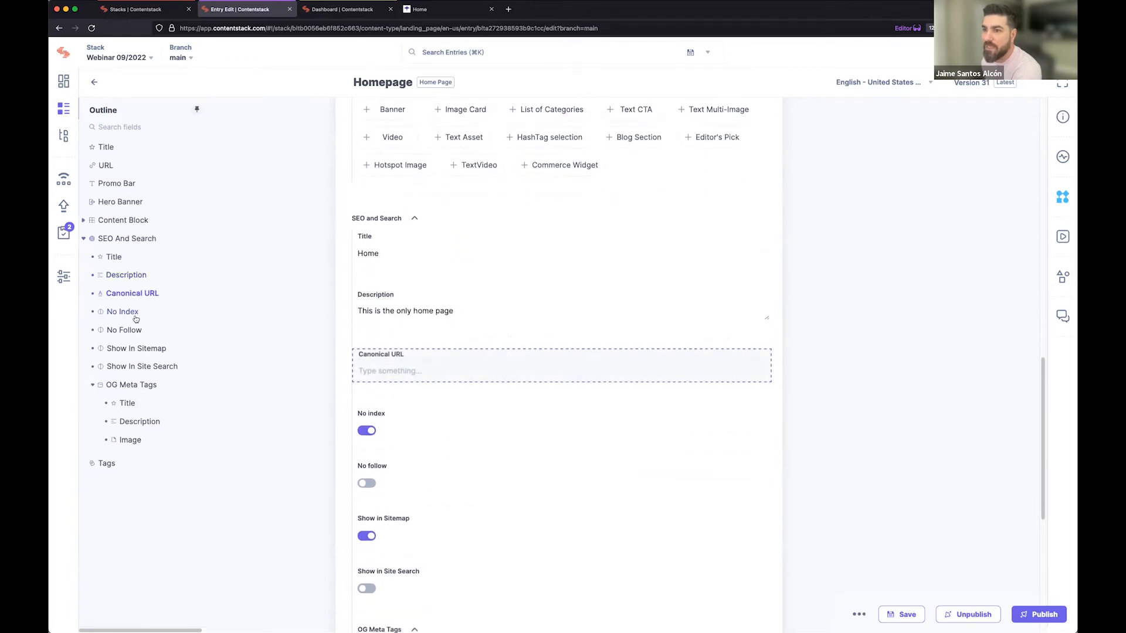
scroll(223, 282, up, 15)
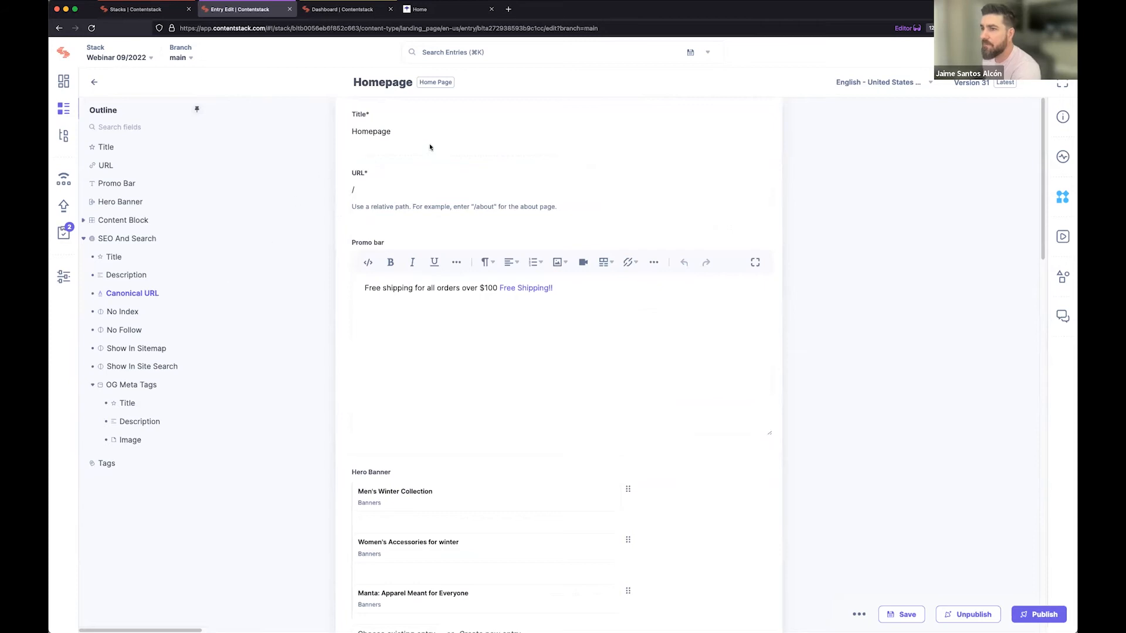
Expand Content Block and its Text CTA block in the entry's outline and go to that block's Paragraph field.
click(506, 334)
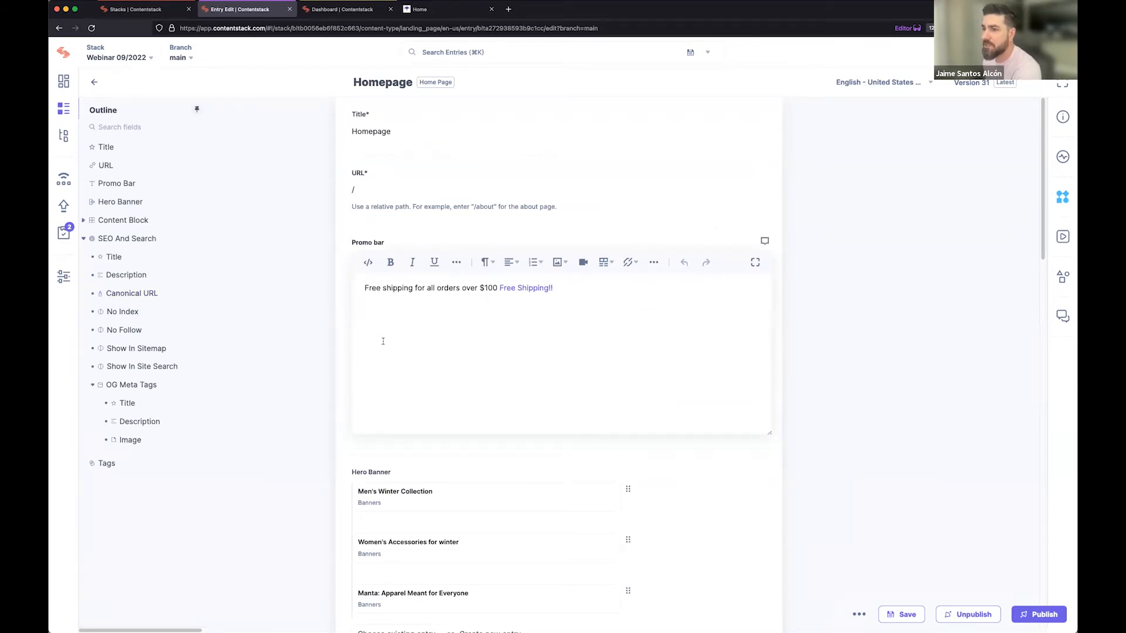
scroll(382, 341, down, 3)
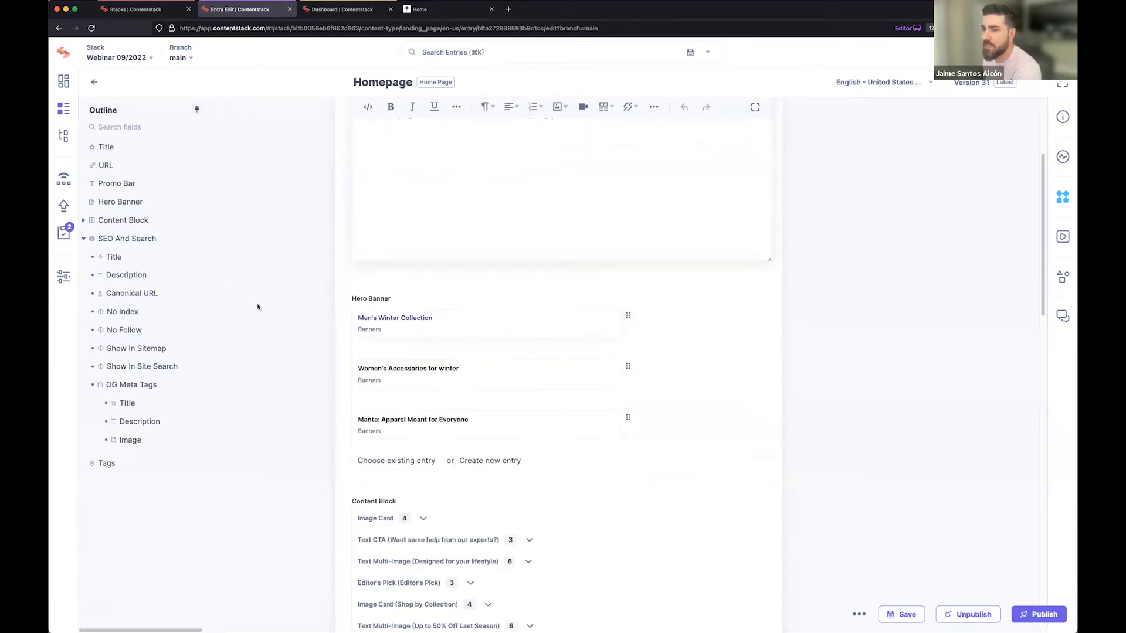
click(85, 221)
click(146, 258)
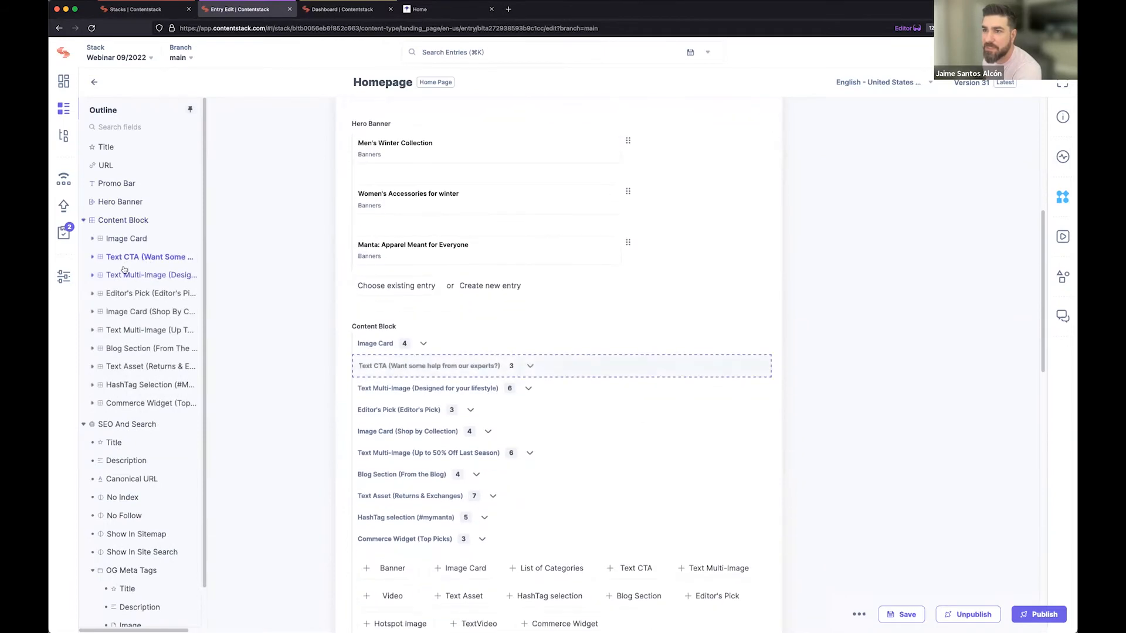
click(92, 258)
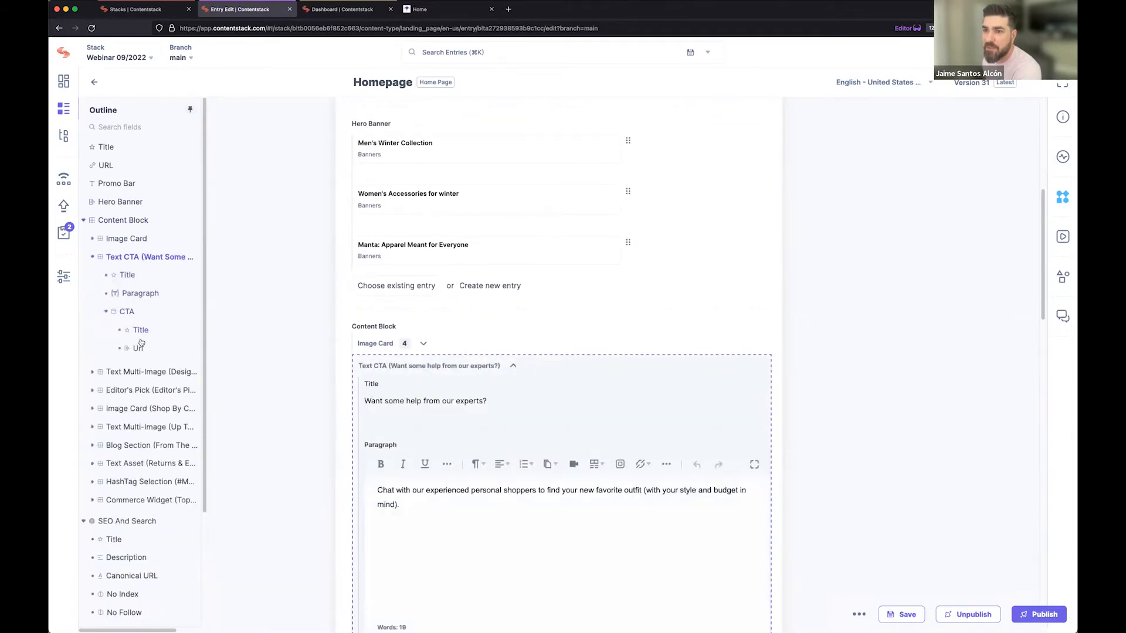
click(154, 295)
click(506, 362)
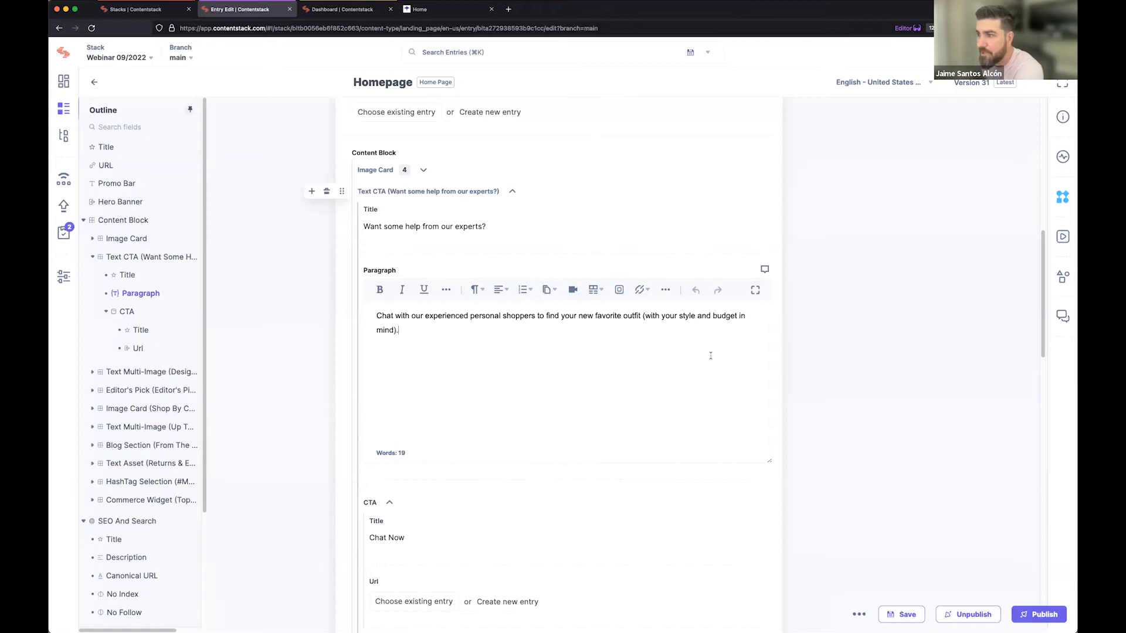
Examine the Text CTA Paragraph field's formatting tools and word counter, and collapse the Text CTA block.
click(767, 356)
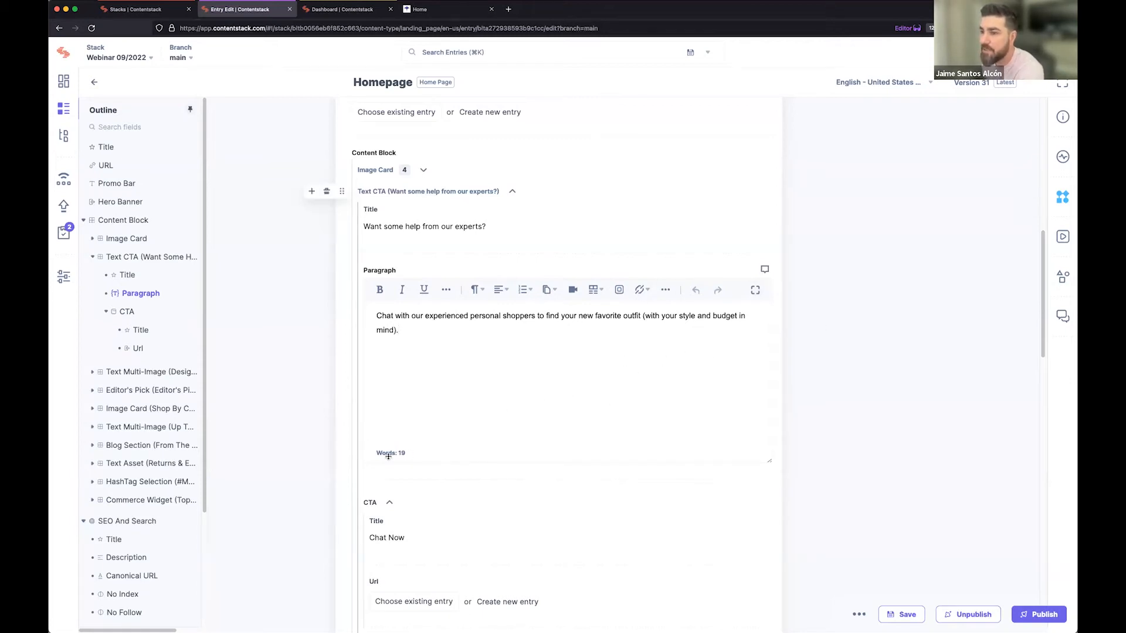
drag(376, 455, 419, 454)
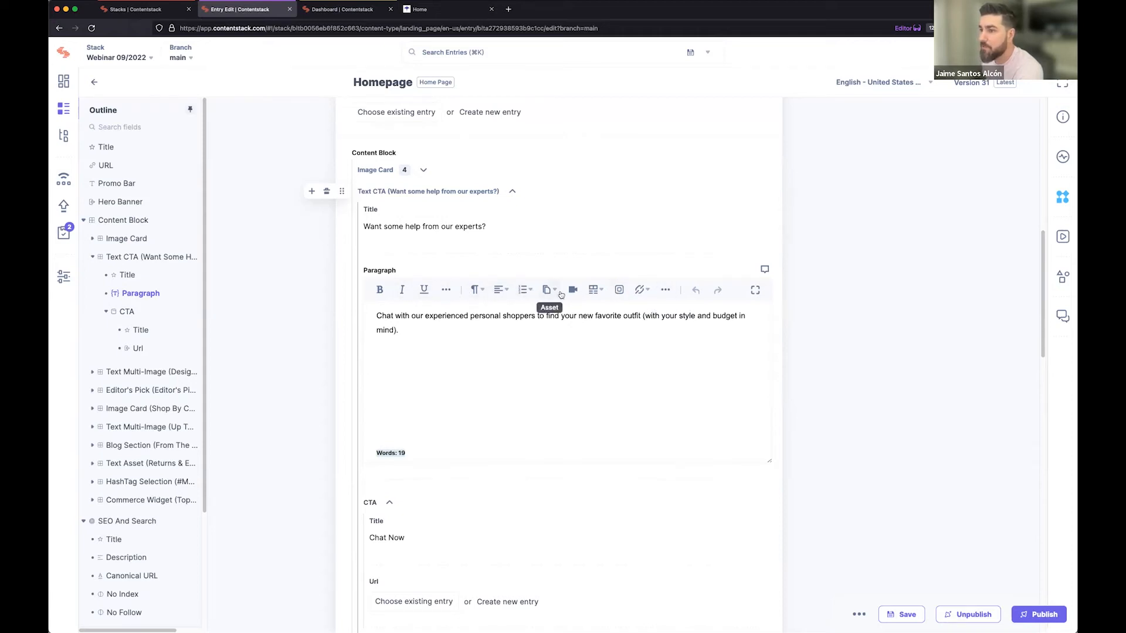
click(412, 331)
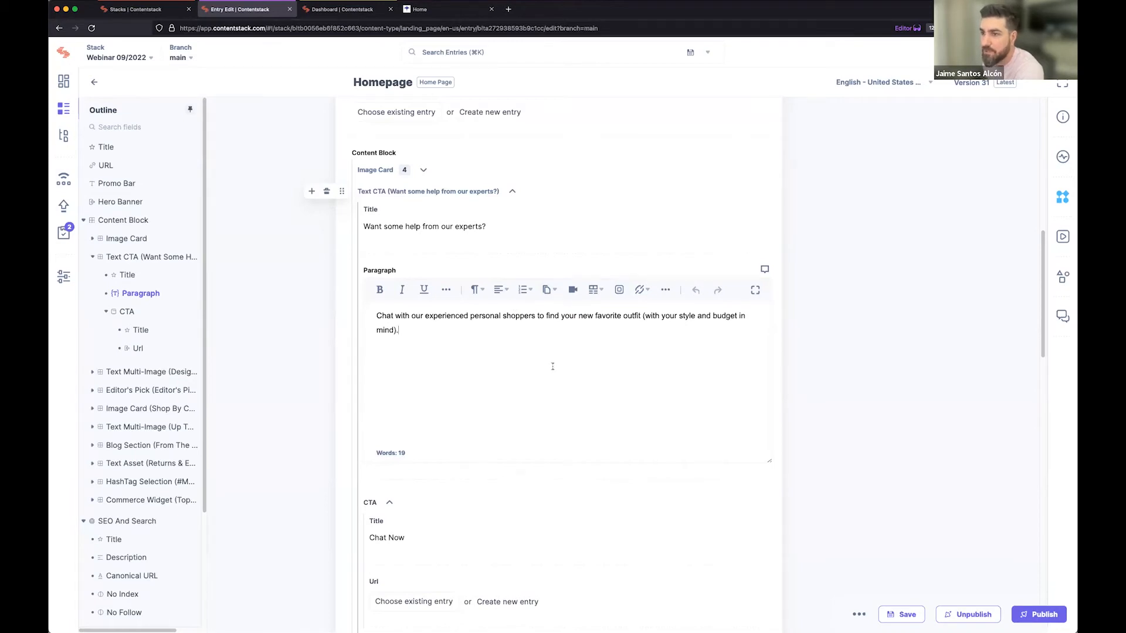
drag(377, 451, 458, 458)
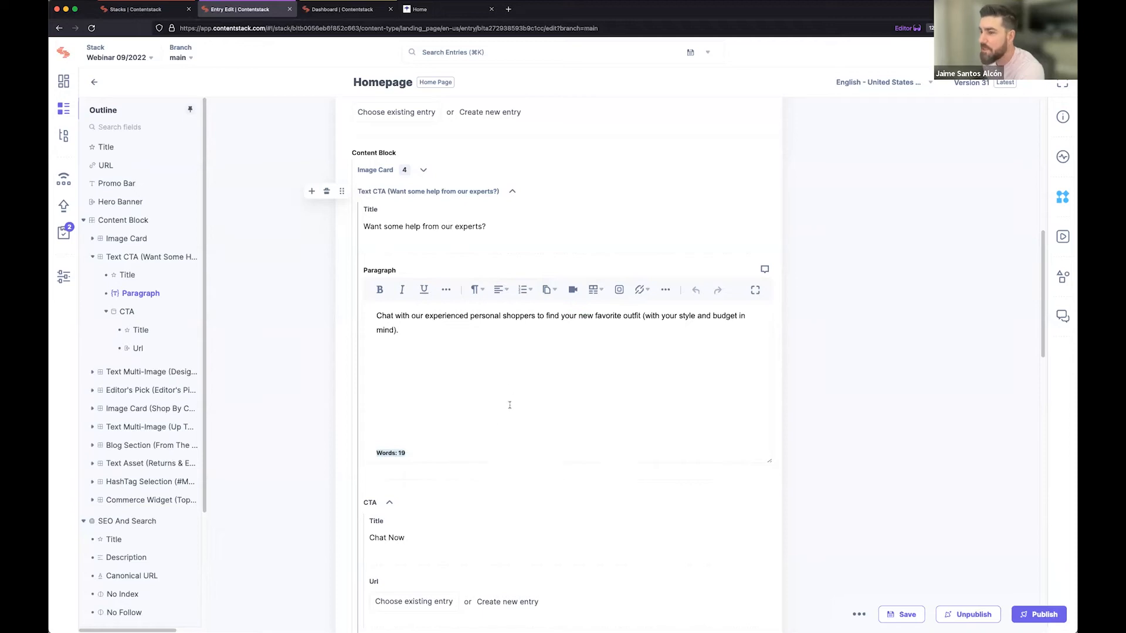
click(478, 365)
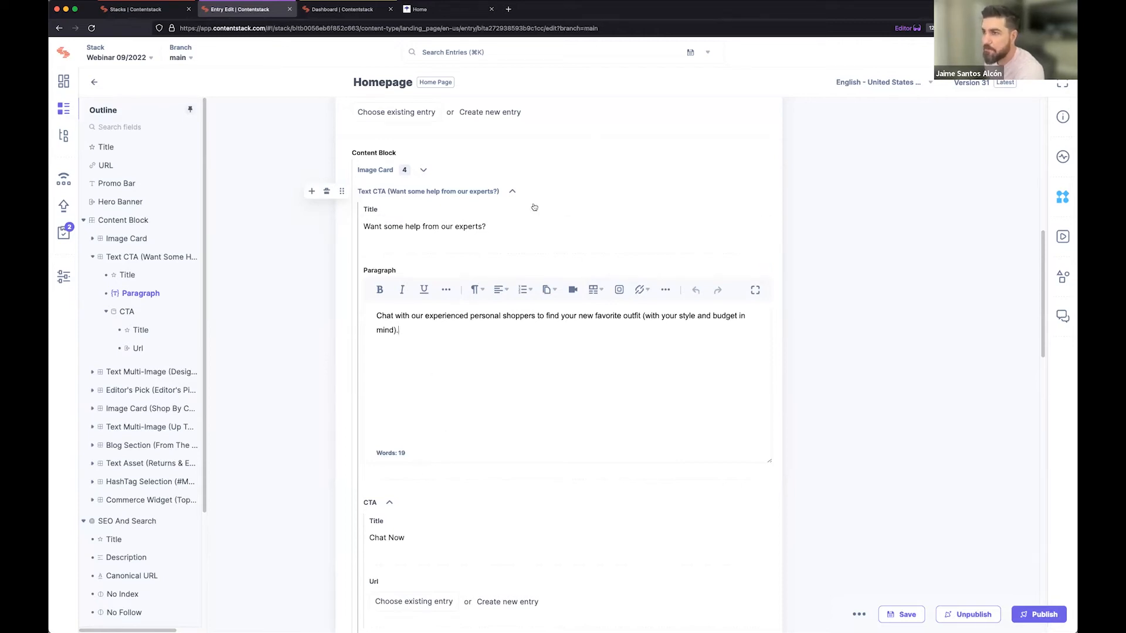
click(511, 192)
scroll(244, 500, up, 15)
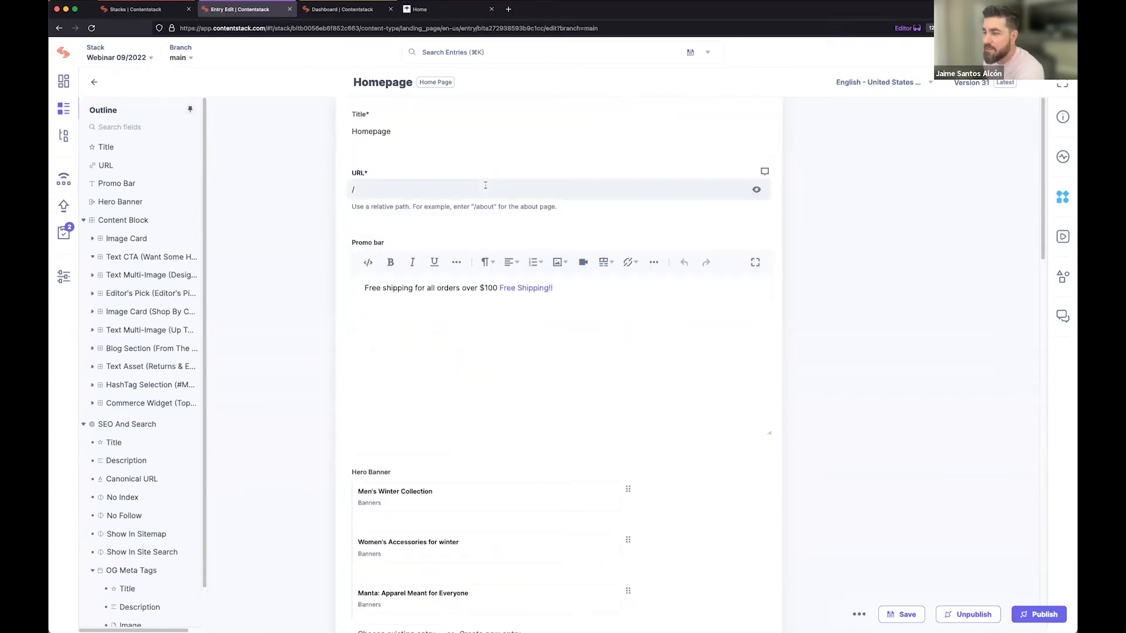
Remove "over $100" from the Promo bar text and save the Homepage entry as a new version.
double_click(489, 288)
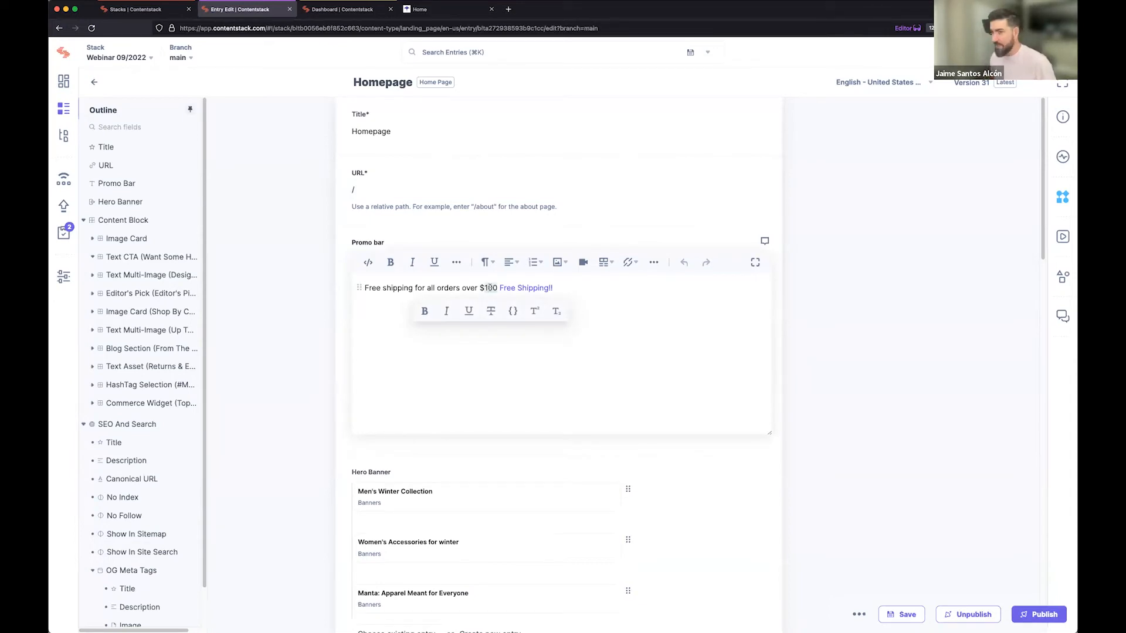
key(BackSpace)
key(BackSpace)
key(BackSpace)
key(BackSpace)
key(BackSpace)
key(BackSpace)
key(BackSpace)
key(BackSpace)
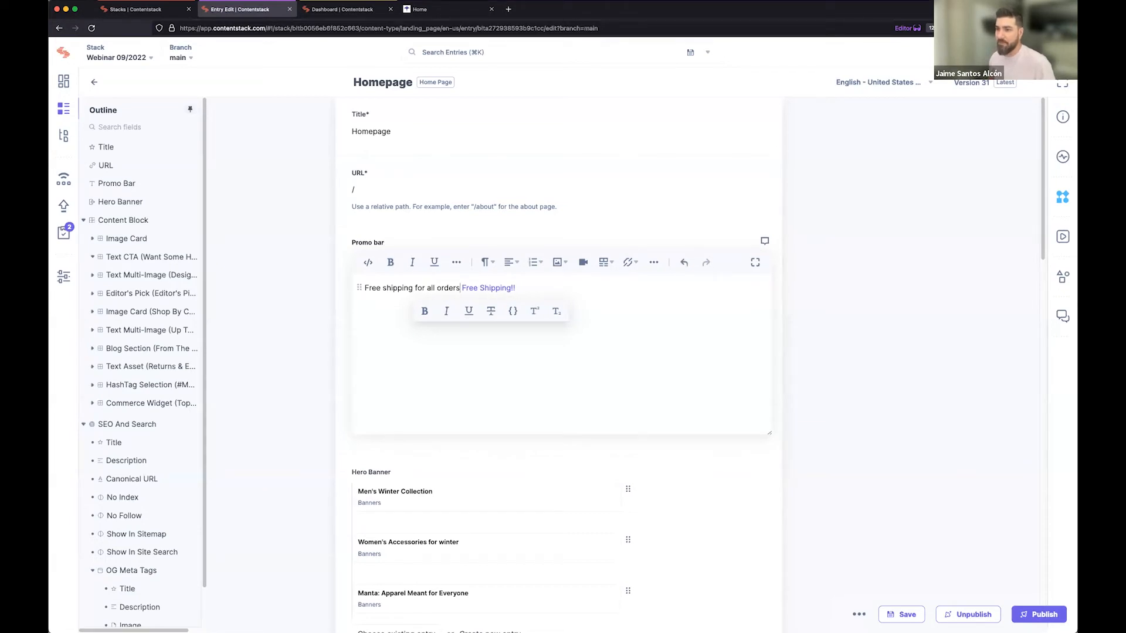
click(909, 616)
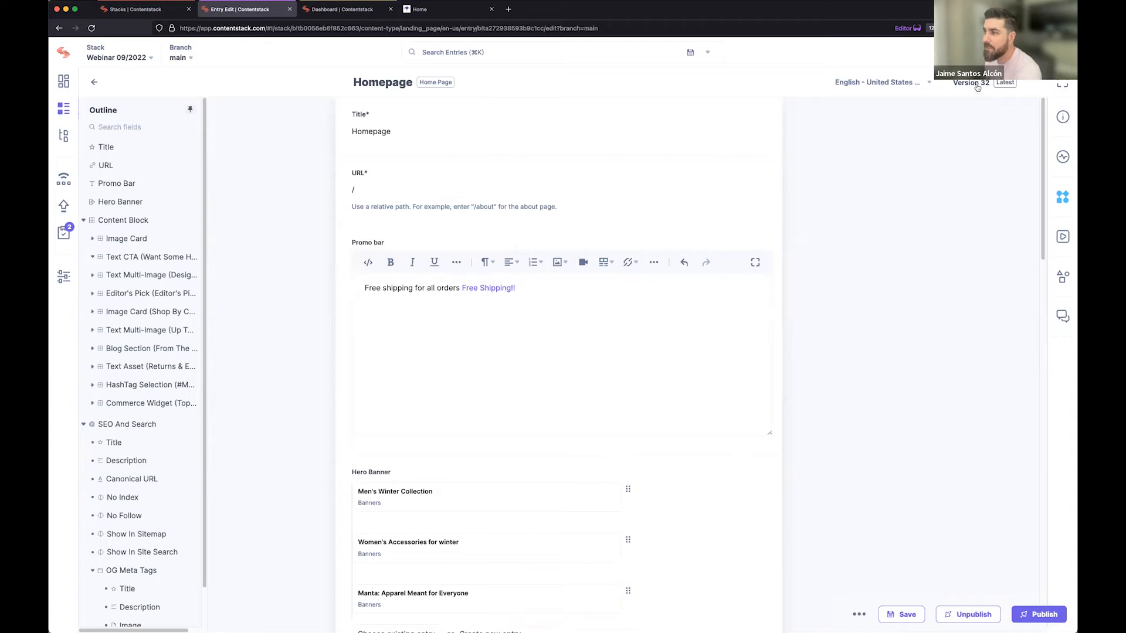
click(977, 87)
Reinsert "over $100" after "all orders" in the Promo bar text and save the entry.
click(482, 299)
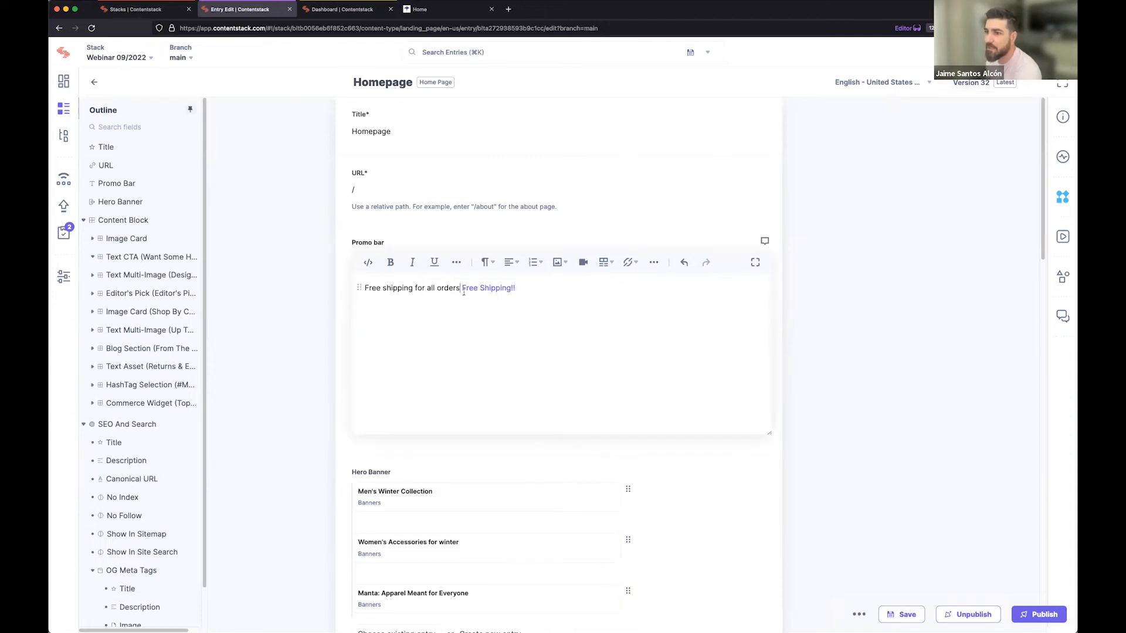
text(over $100)
click(919, 613)
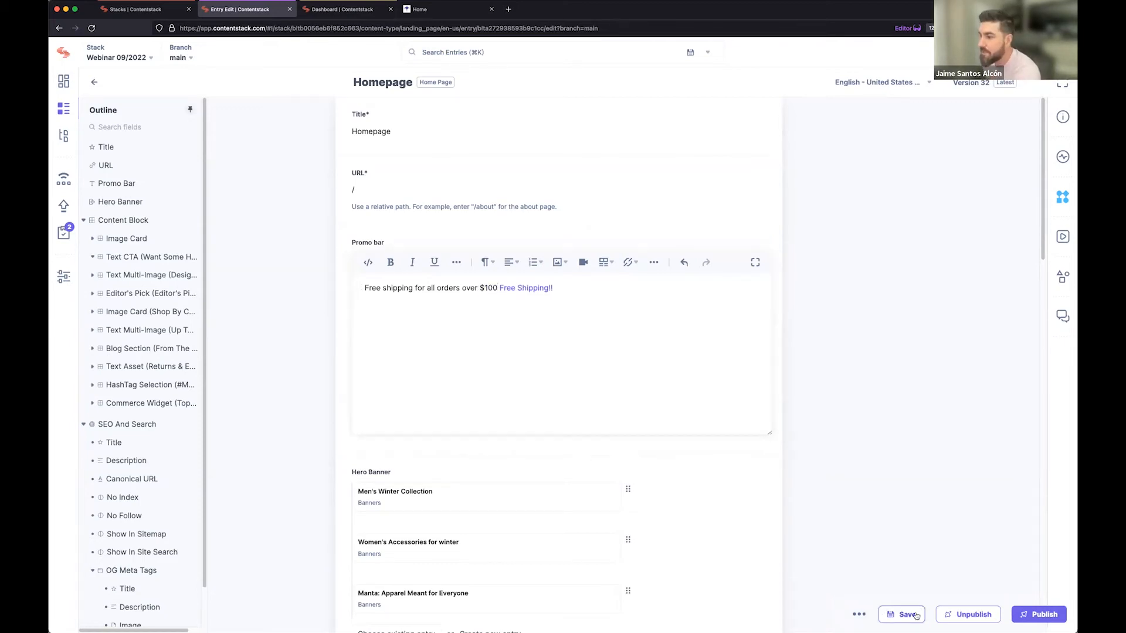
Compare the latest Homepage version with Version 32 and with Version 1, and return to the entry editor.
click(969, 83)
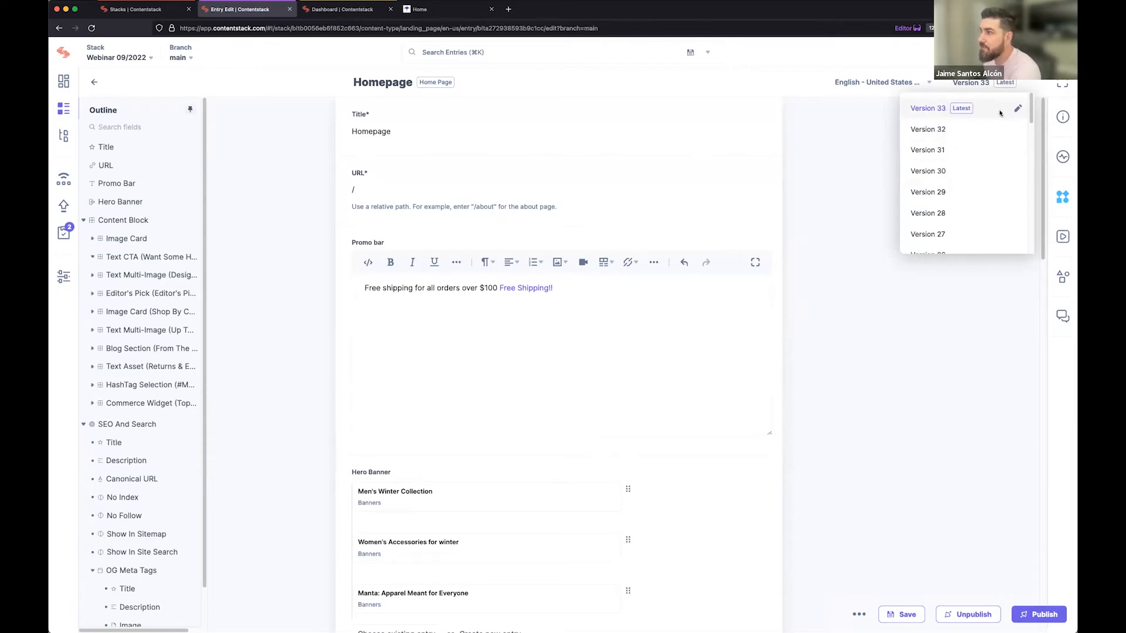
click(1013, 132)
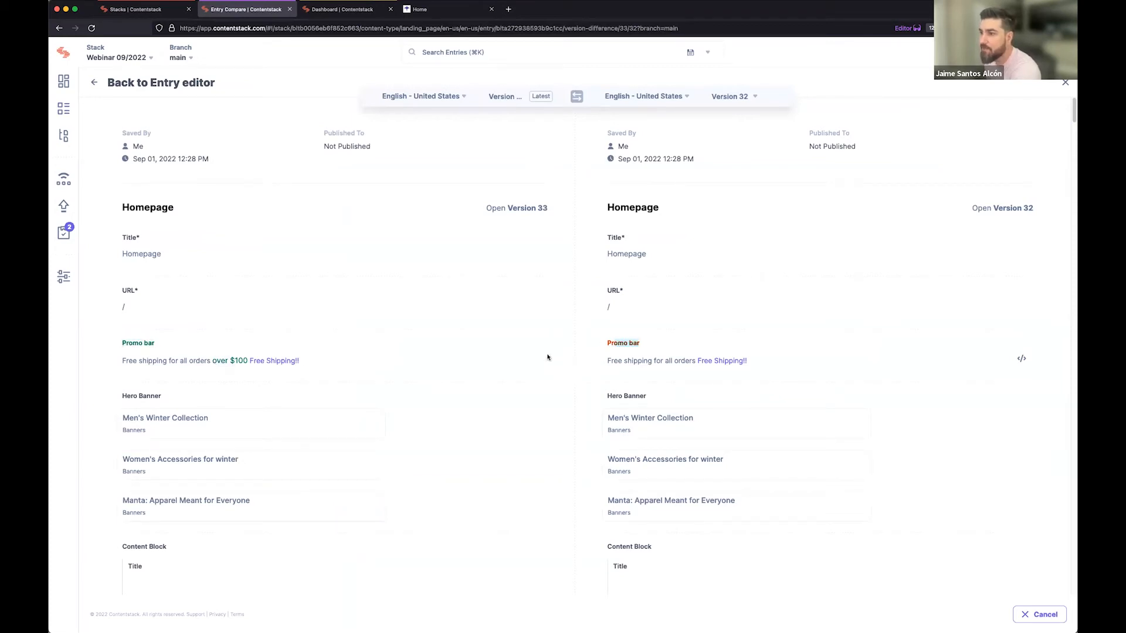
click(741, 98)
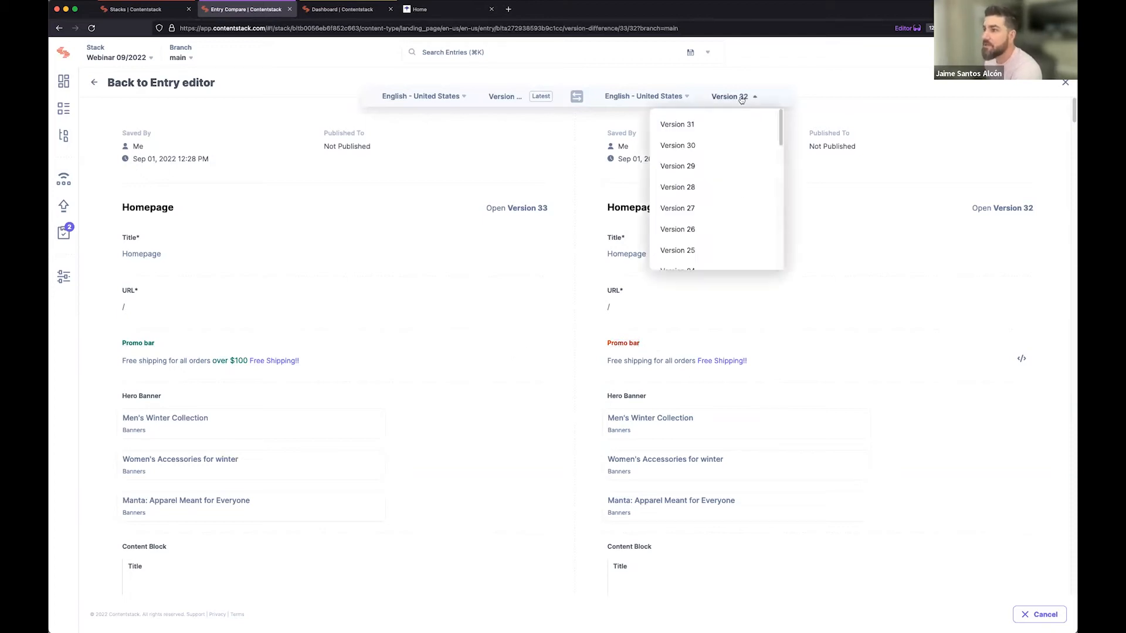
scroll(706, 233, down, 10)
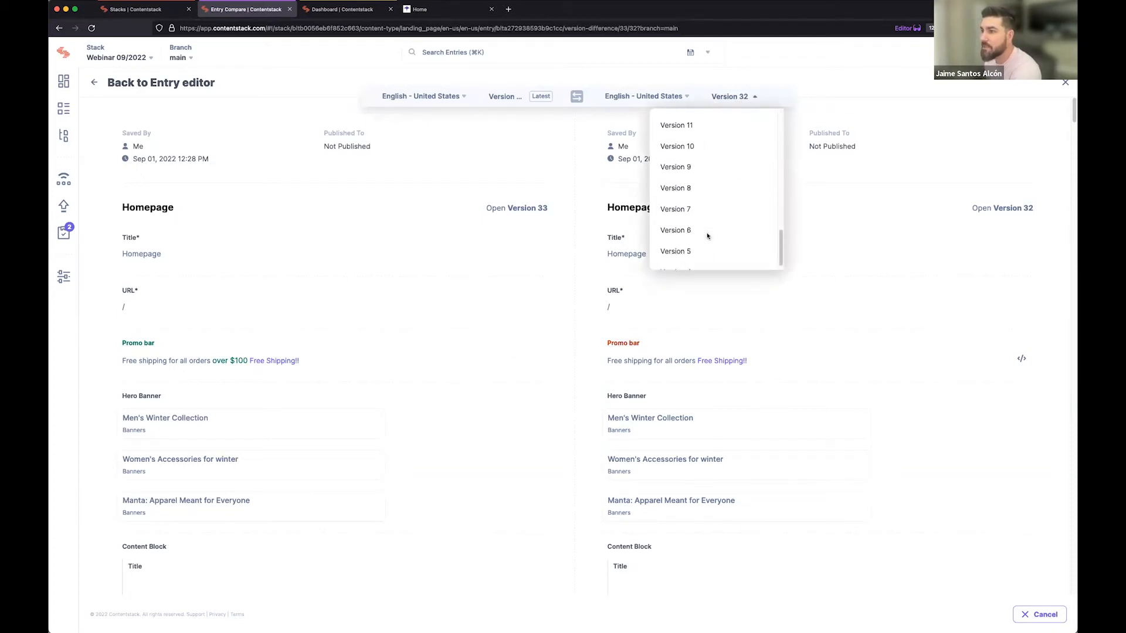
click(691, 258)
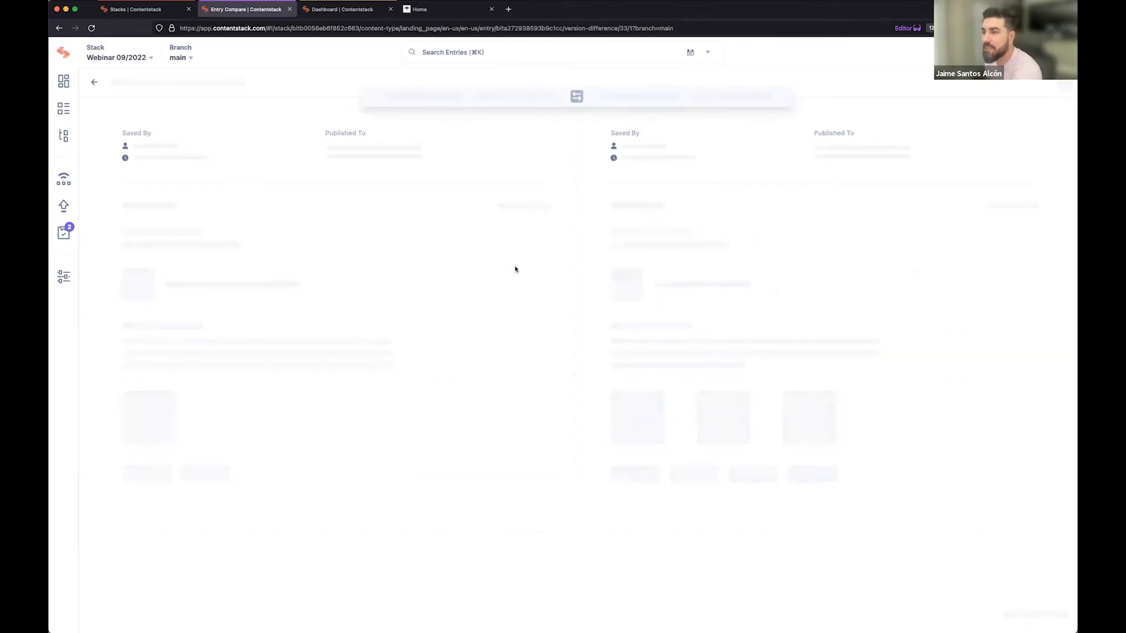
scroll(379, 324, down, 1)
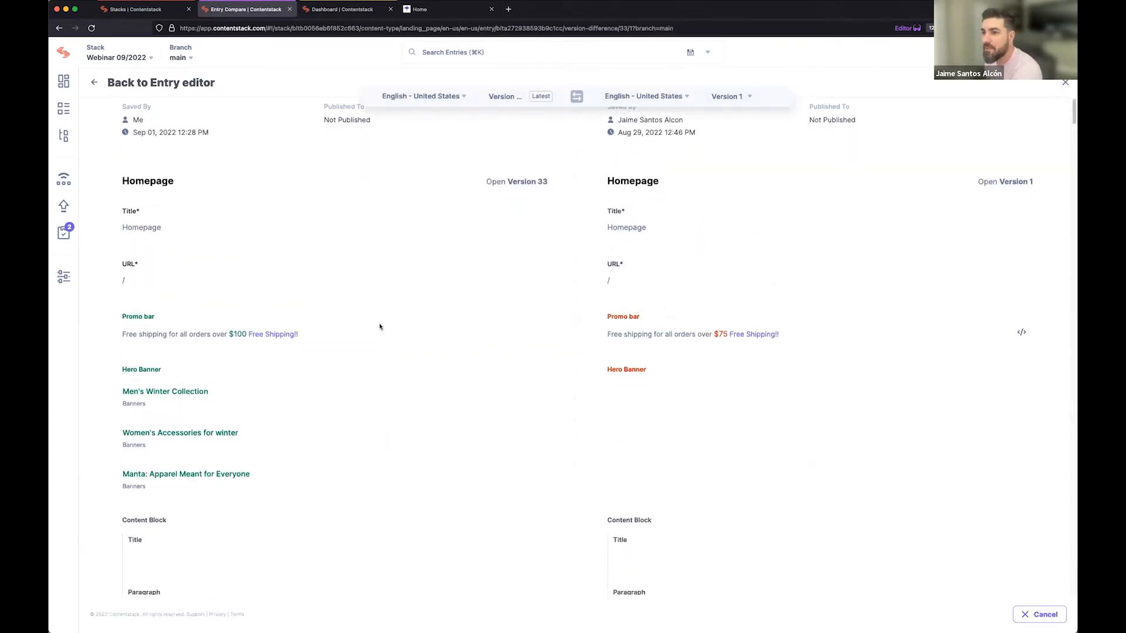
scroll(246, 381, down, 10)
scroll(261, 373, up, 5)
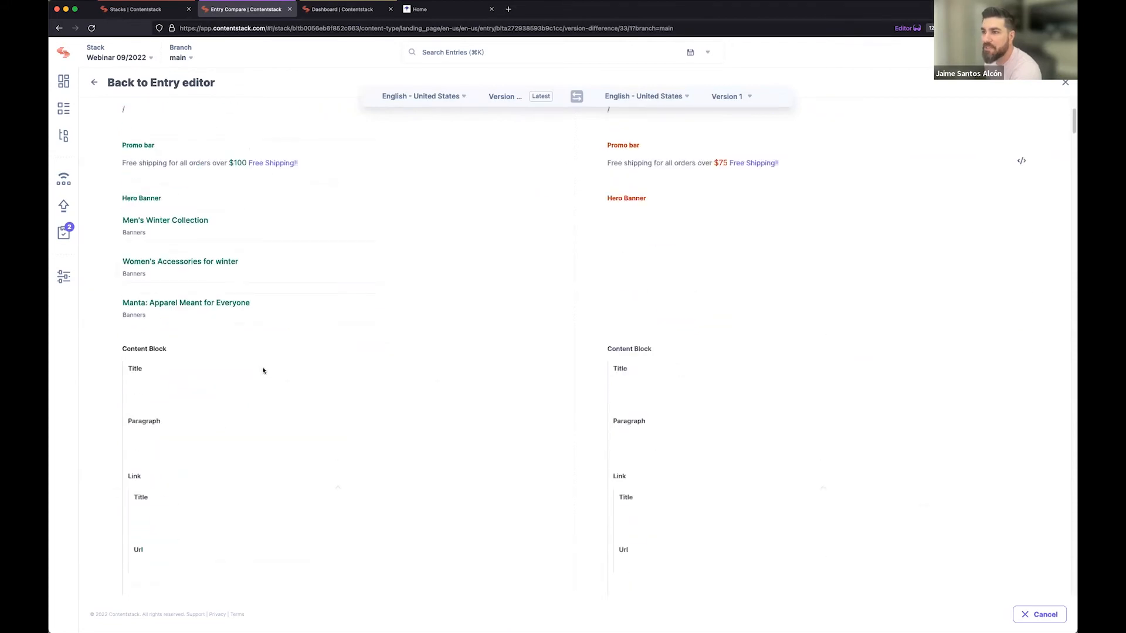
scroll(305, 346, down, 5)
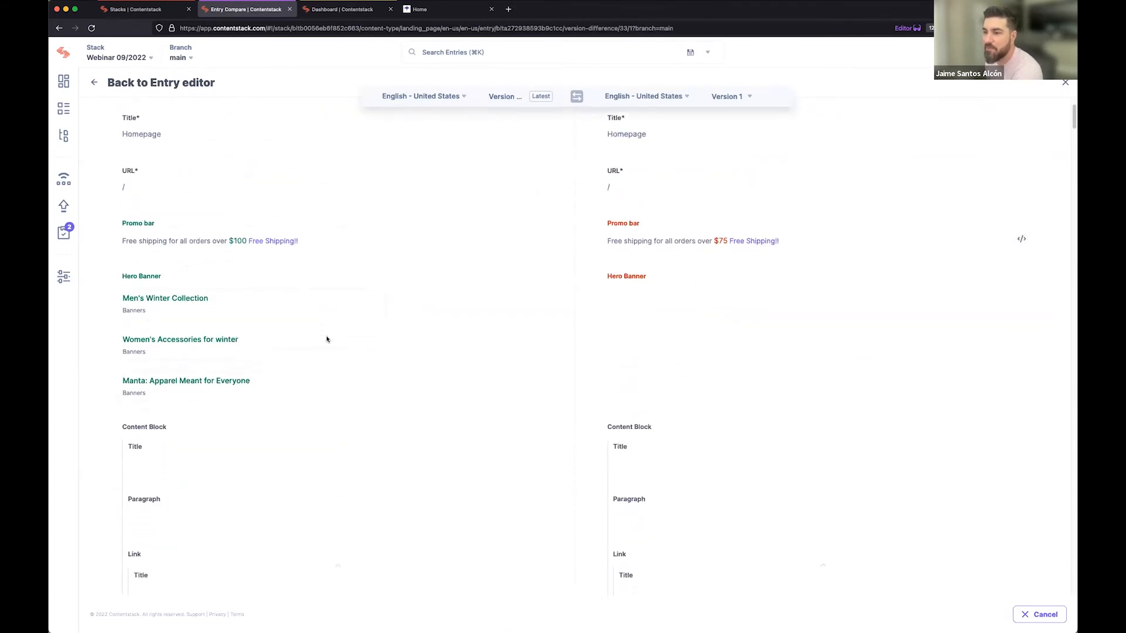
scroll(326, 339, up, 8)
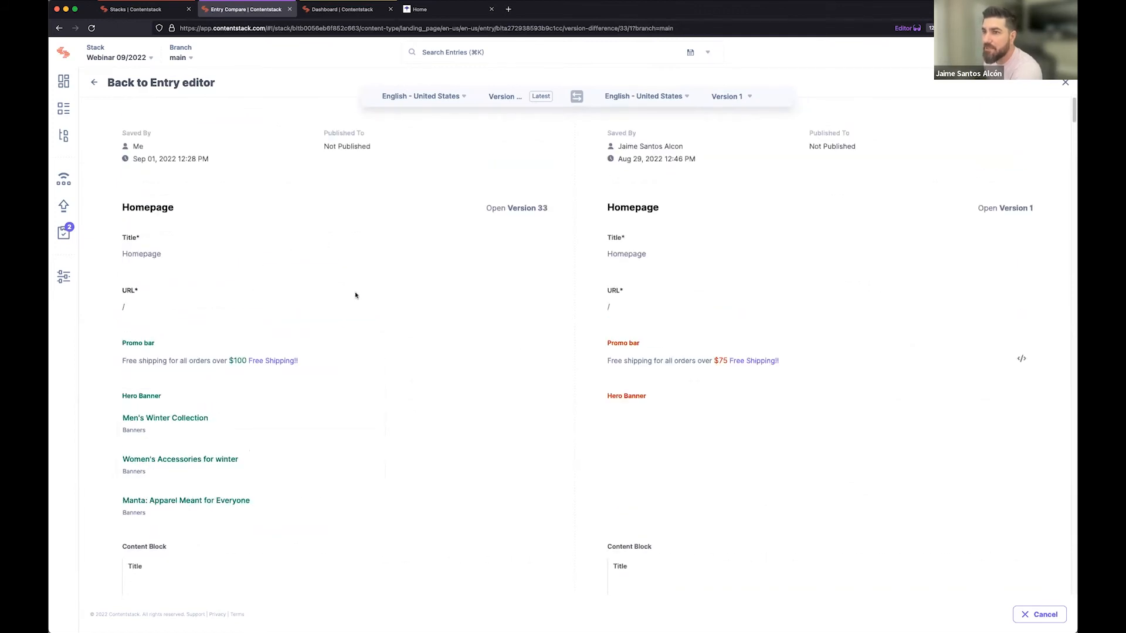
click(1065, 83)
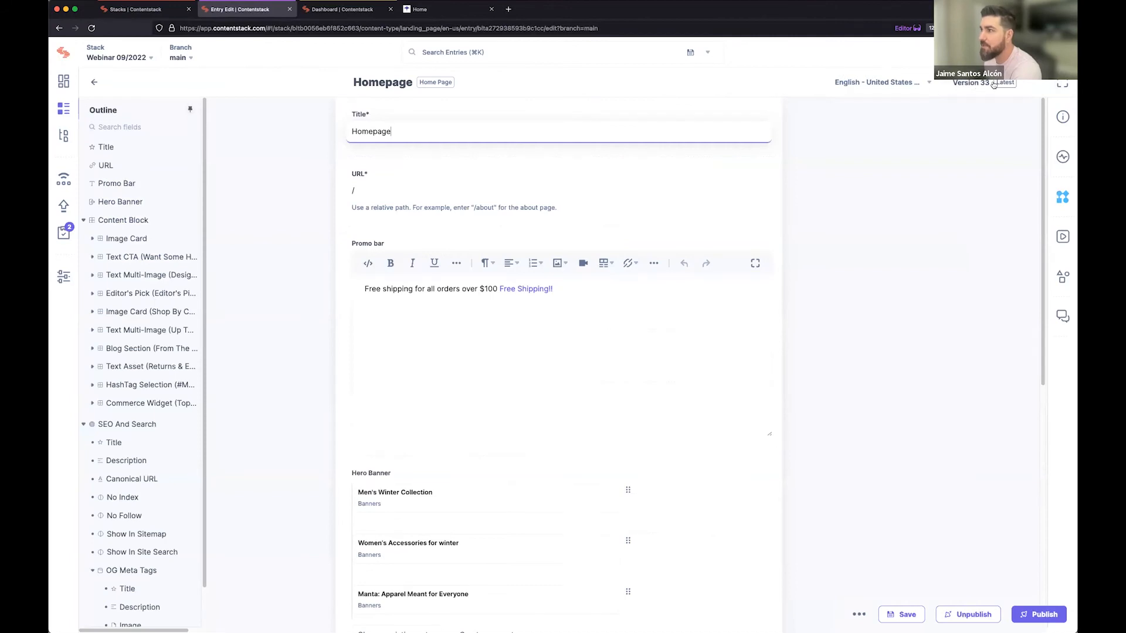
Rename the latest version of the Homepage entry as "Live for Webinar".
click(994, 85)
click(1018, 111)
key(super+a)
text(Live for Webinar)
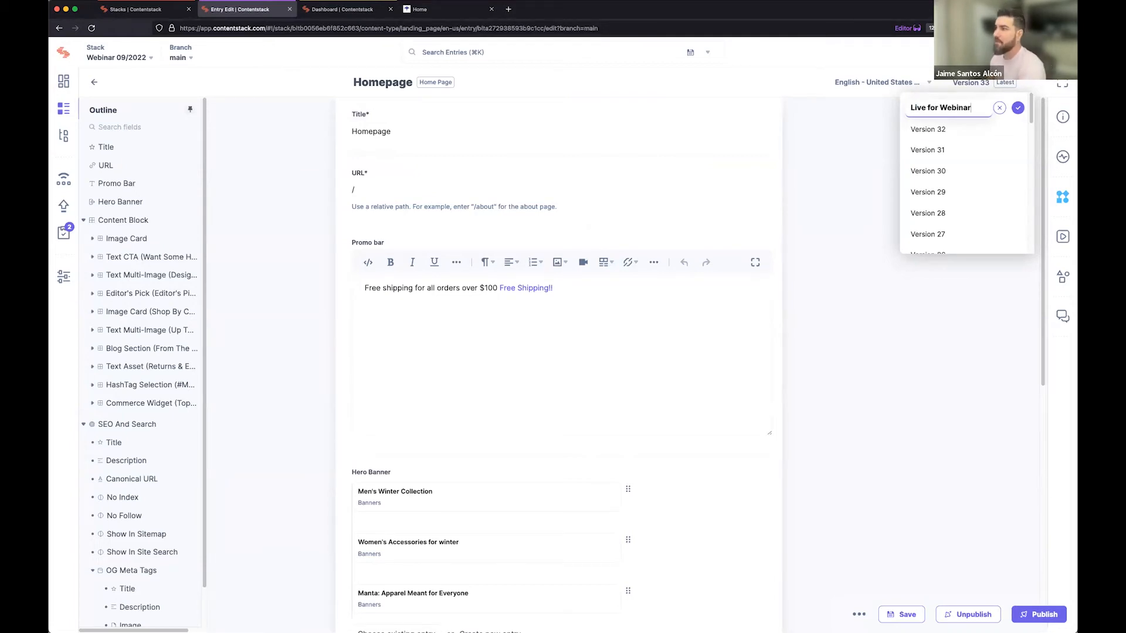
click(1018, 107)
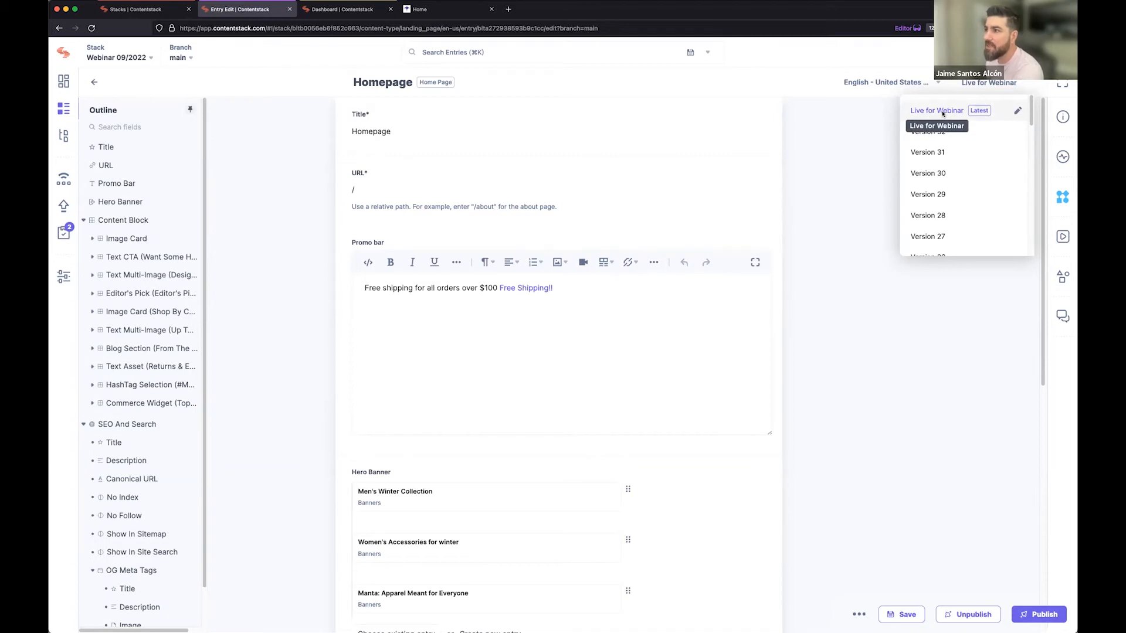
Rename the "Live for Webinar" version as "Version 33" and close the version list.
click(1017, 111)
key(super+a)
text(Version 33)
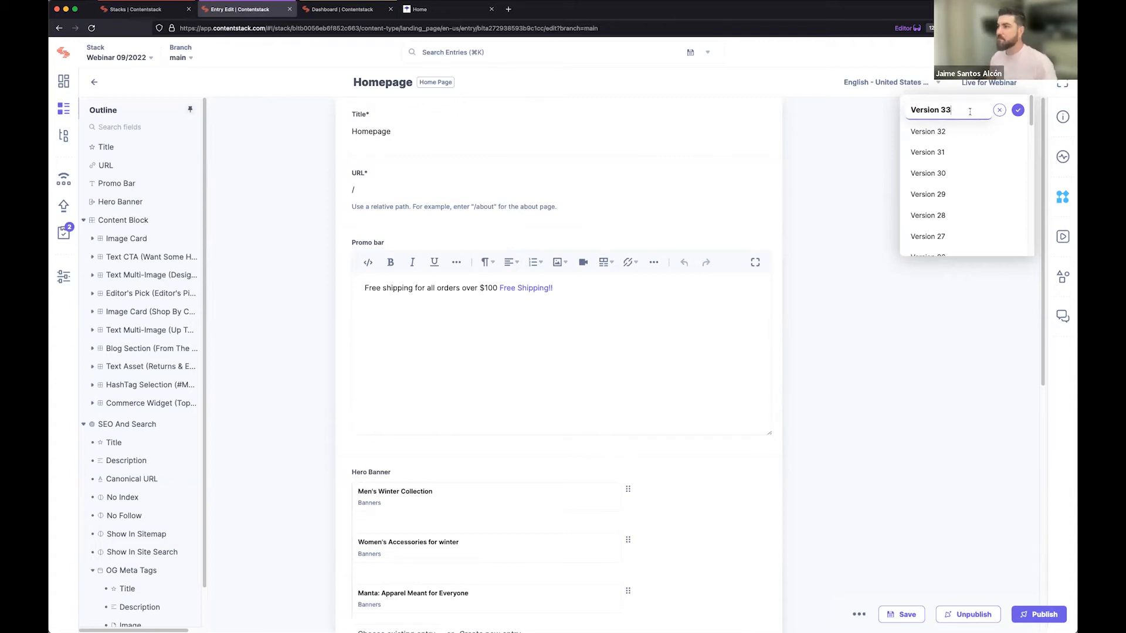
click(1017, 110)
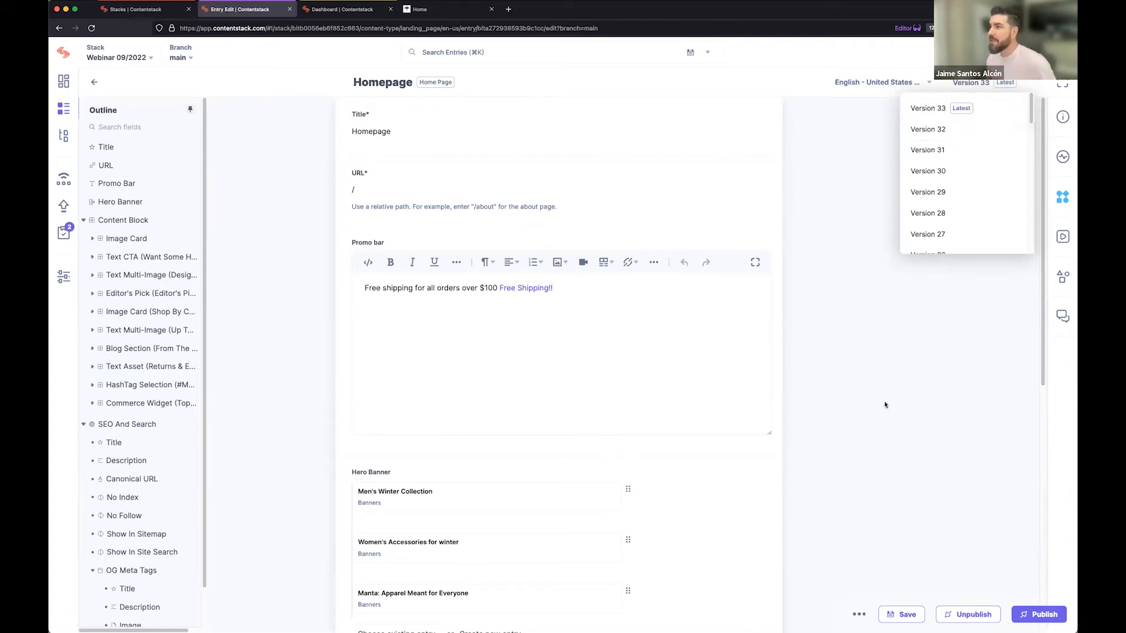
click(885, 404)
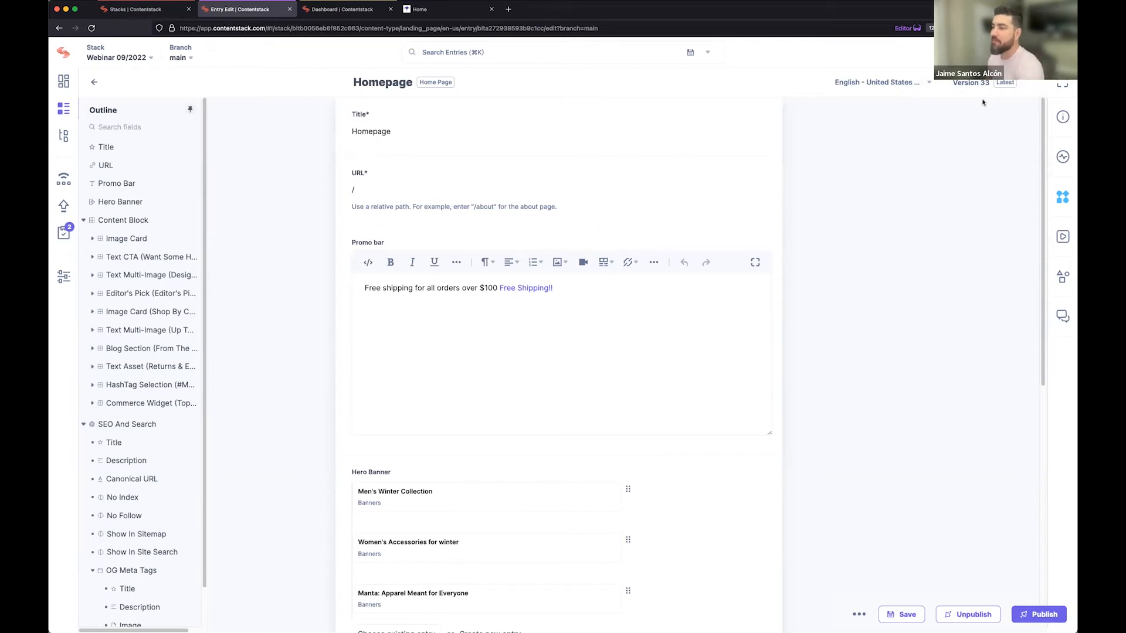
Review the entry's available languages and switch the Homepage entry to French - France.
click(889, 84)
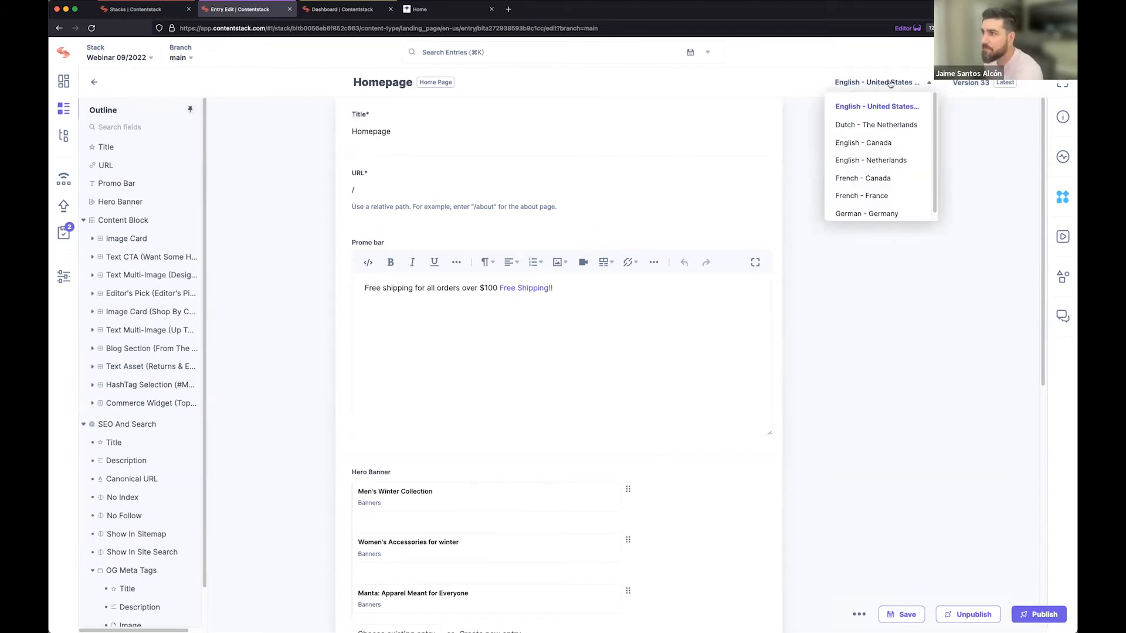
click(889, 335)
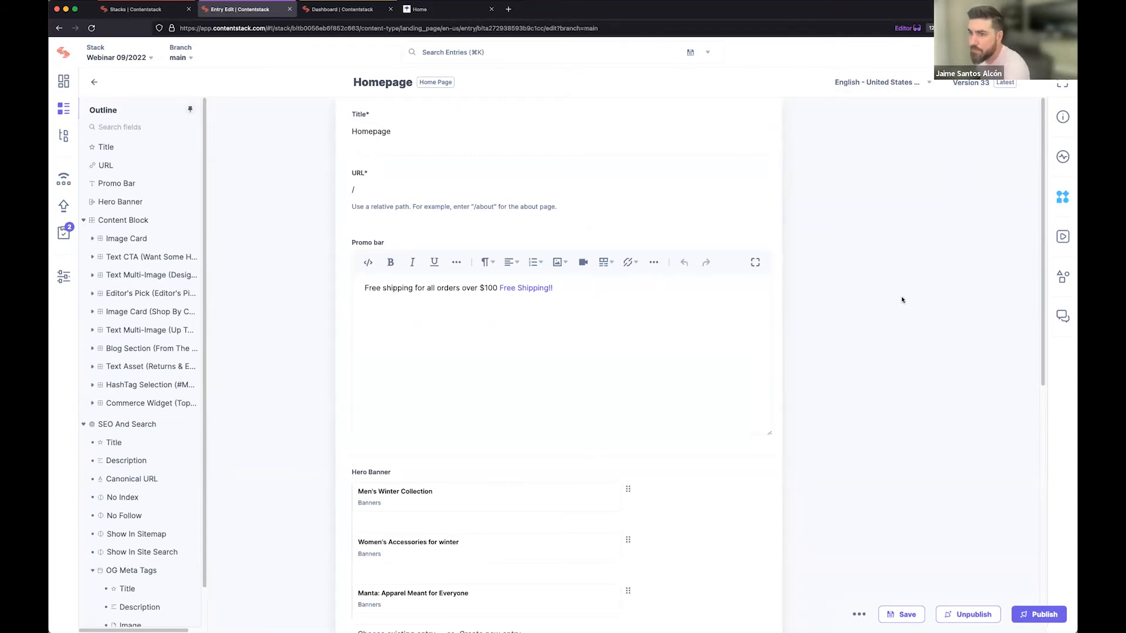
click(849, 88)
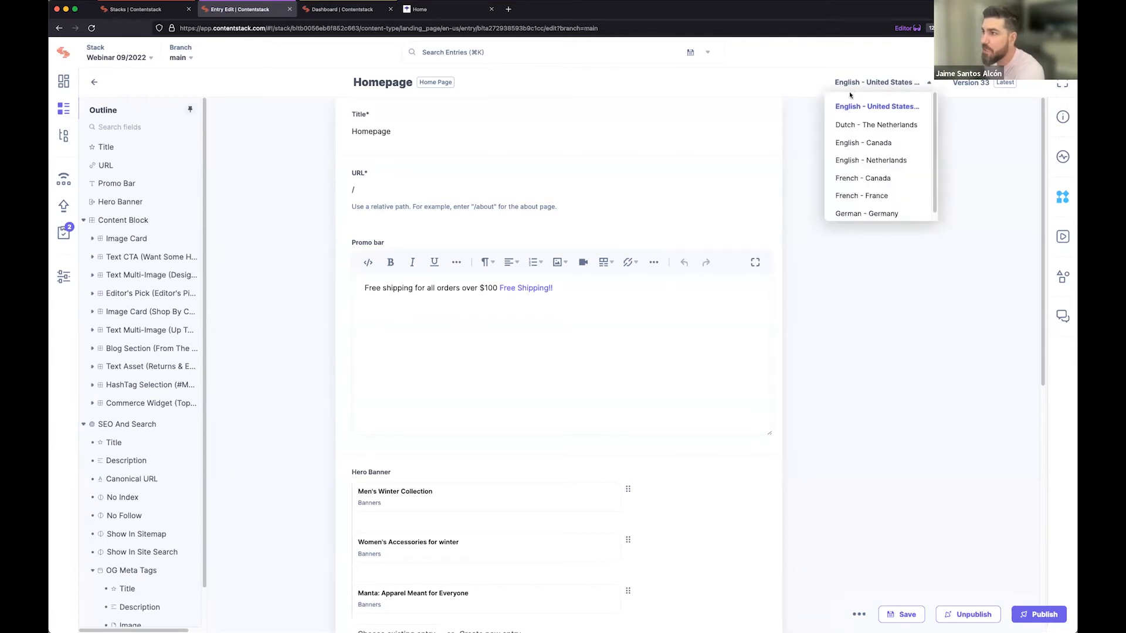
click(889, 195)
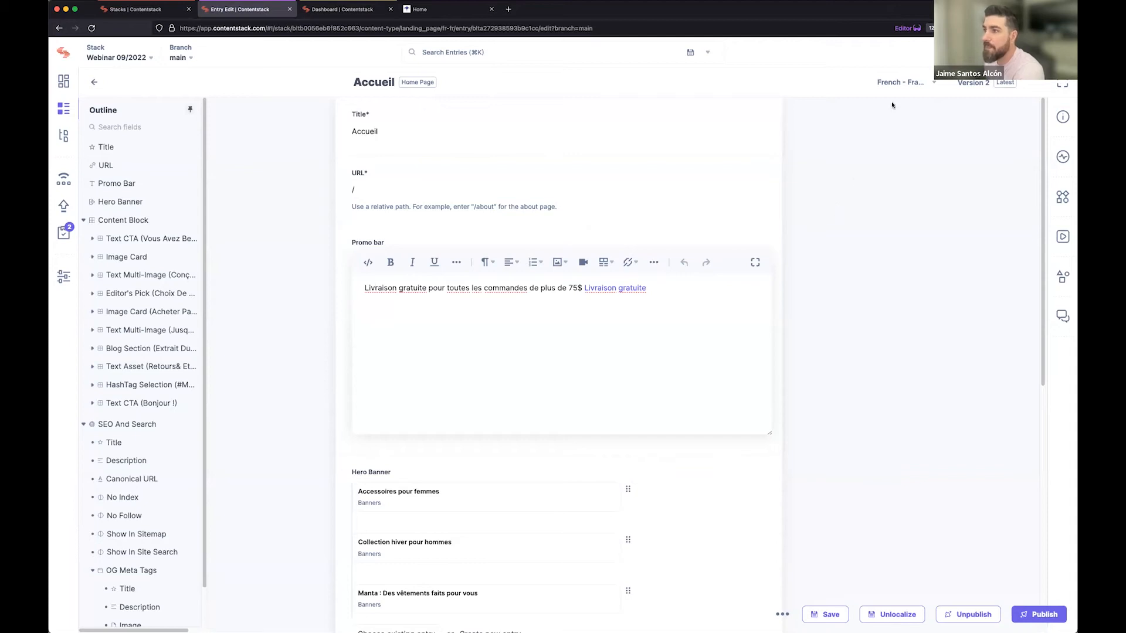
Switch the Homepage entry to French - Canada and check the explanation of its Unlocalized status.
click(885, 83)
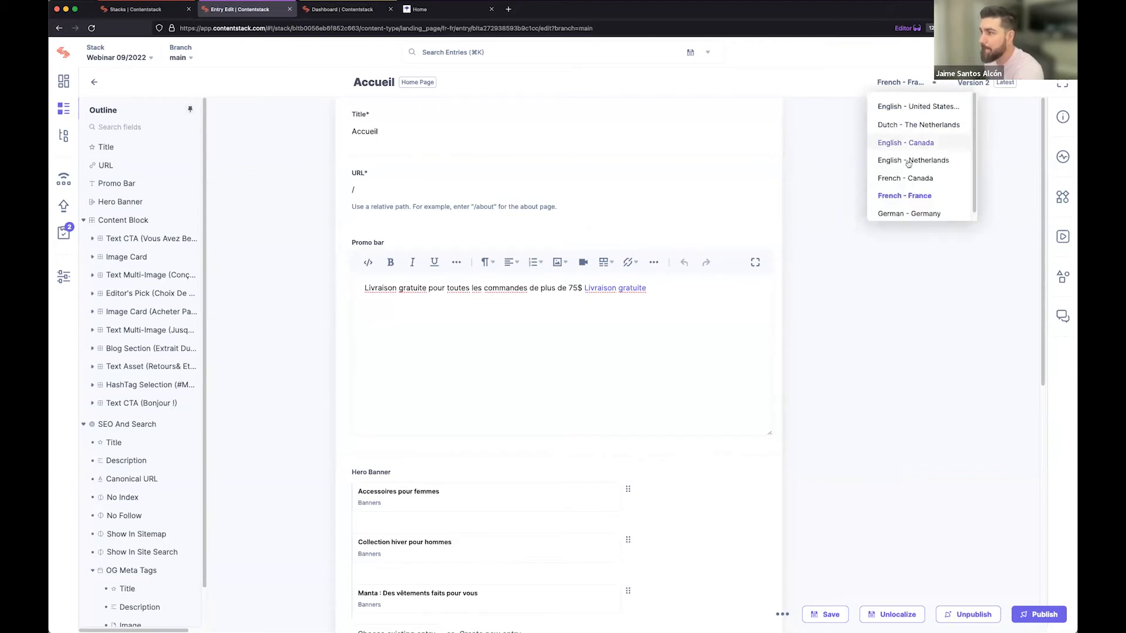
click(910, 178)
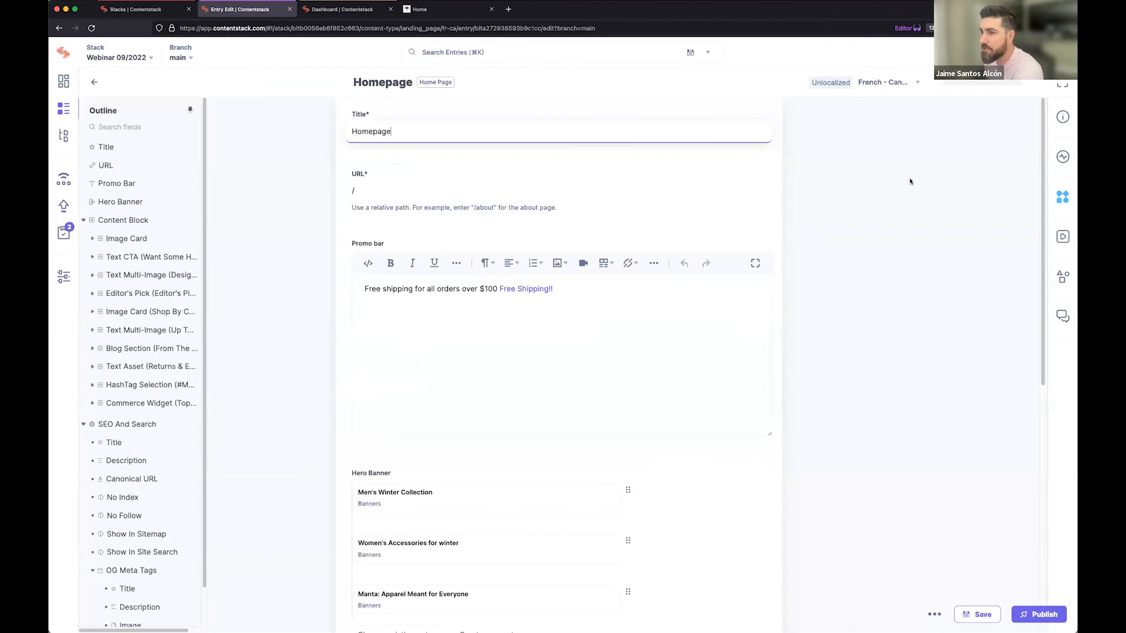
mouse_move(835, 87)
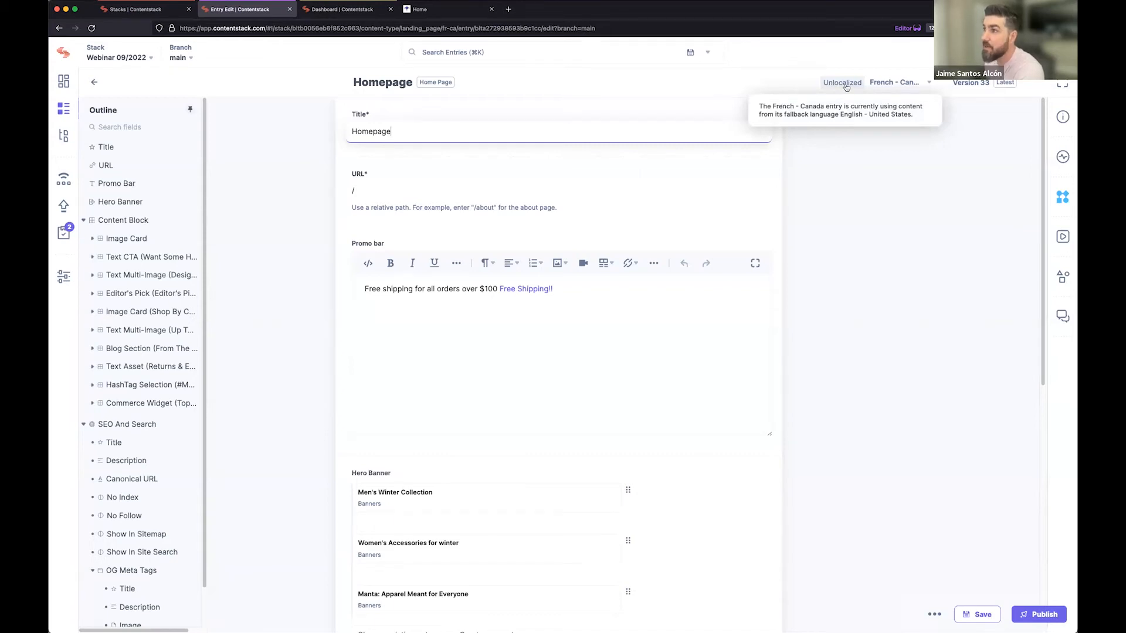
Try adding "Wrei" to the end of the French - Canada promo bar text and saving, but back out of localizing the entry.
click(632, 292)
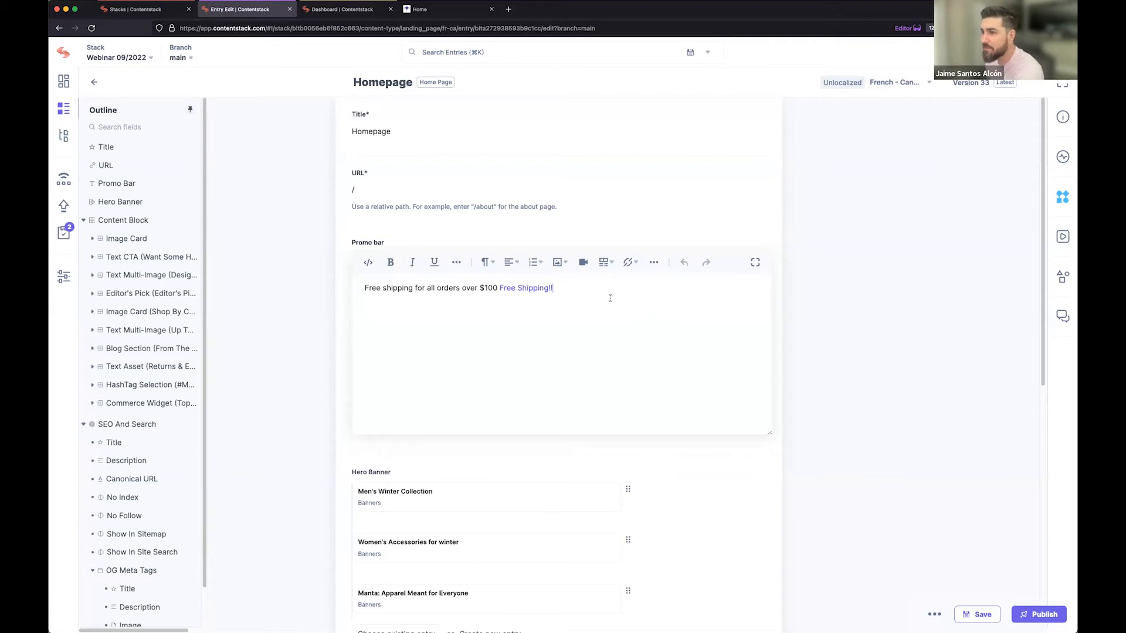
text(Wrei)
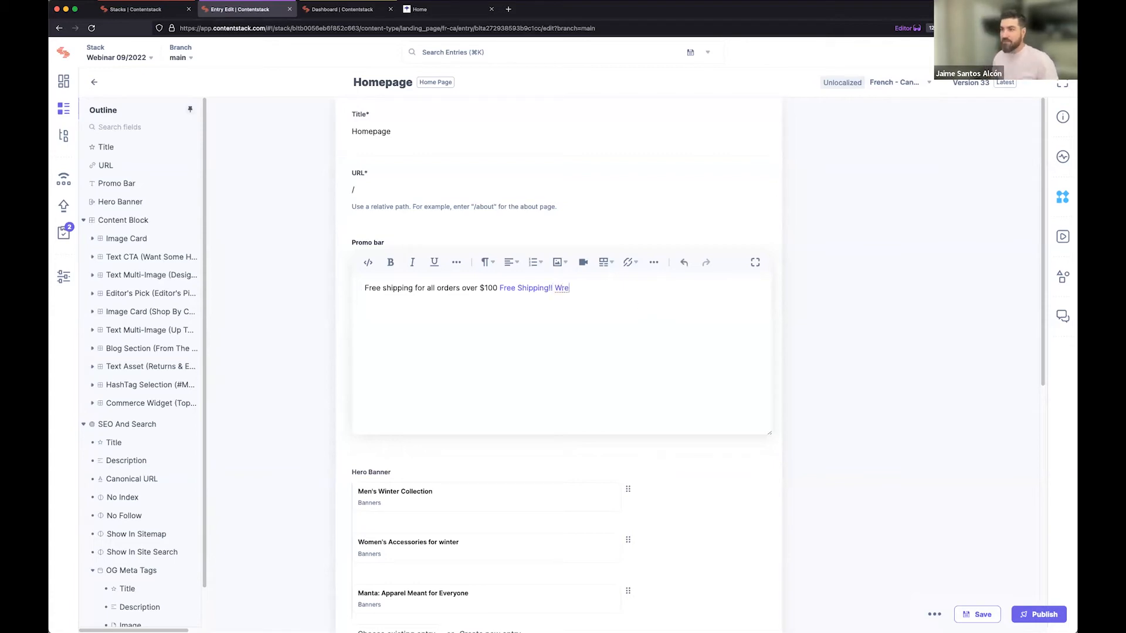
click(976, 615)
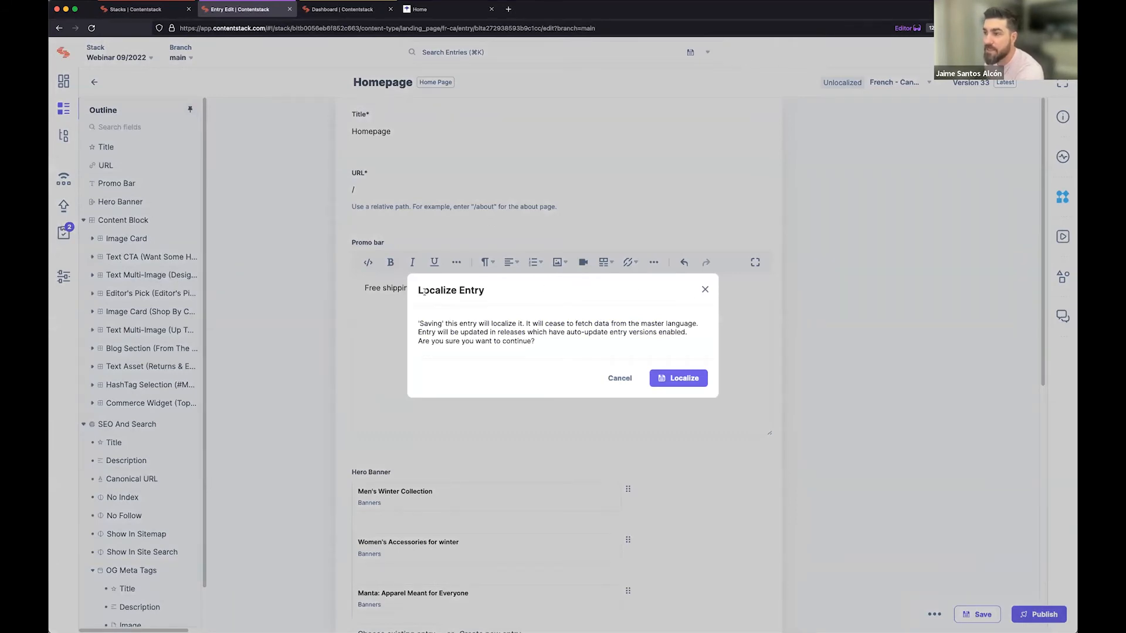
click(705, 290)
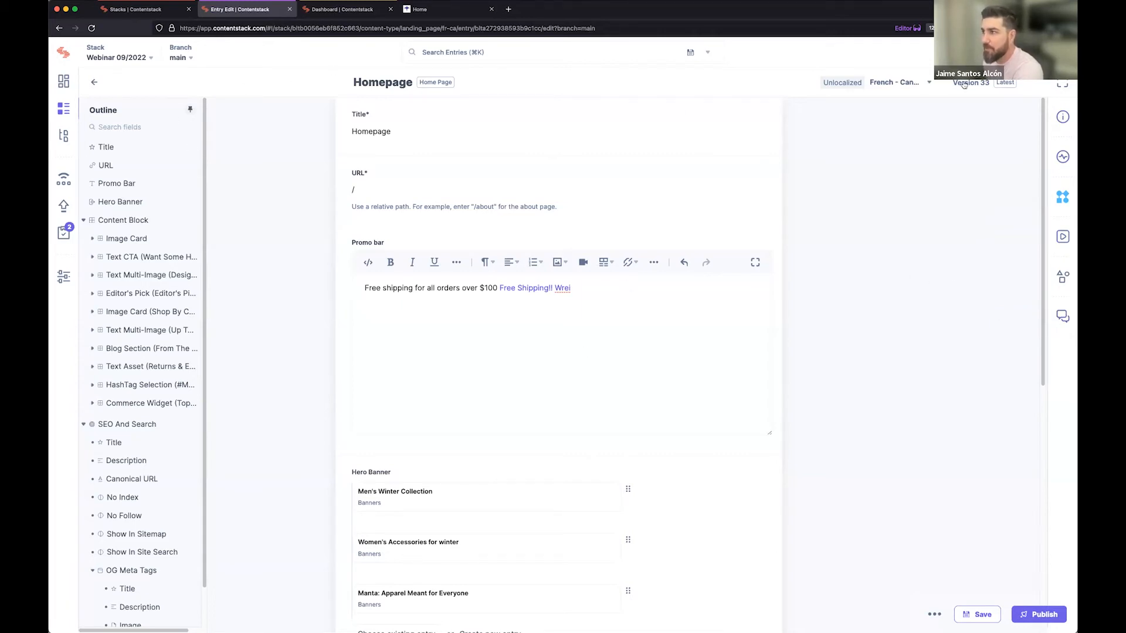
Switch the entry to English - United States, discarding the unsaved promo bar change.
click(907, 85)
click(903, 107)
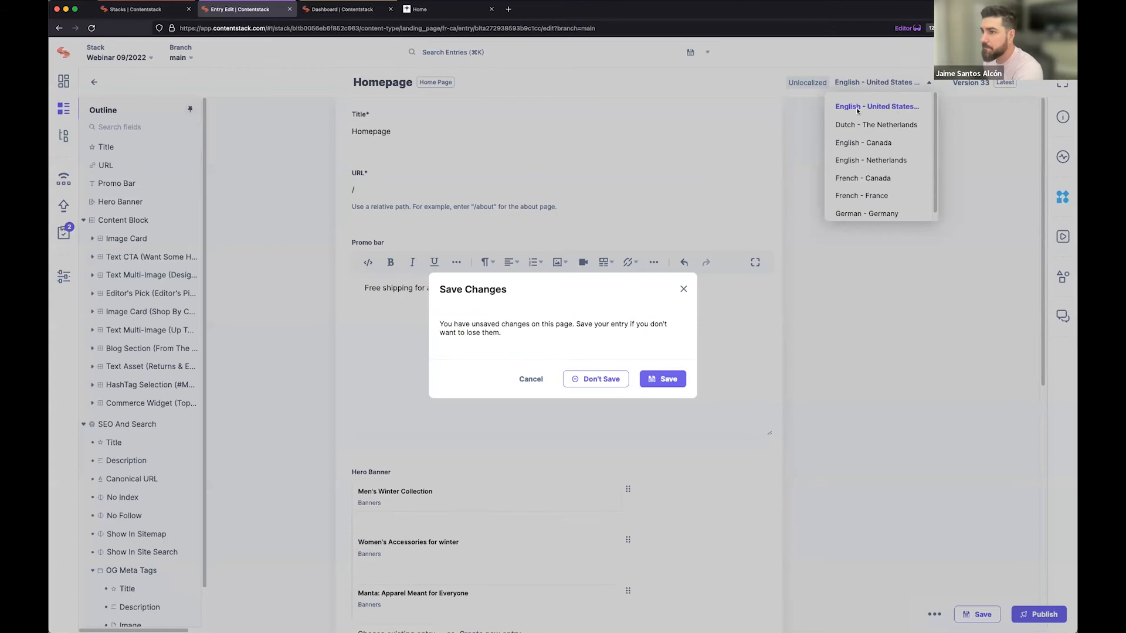
click(601, 380)
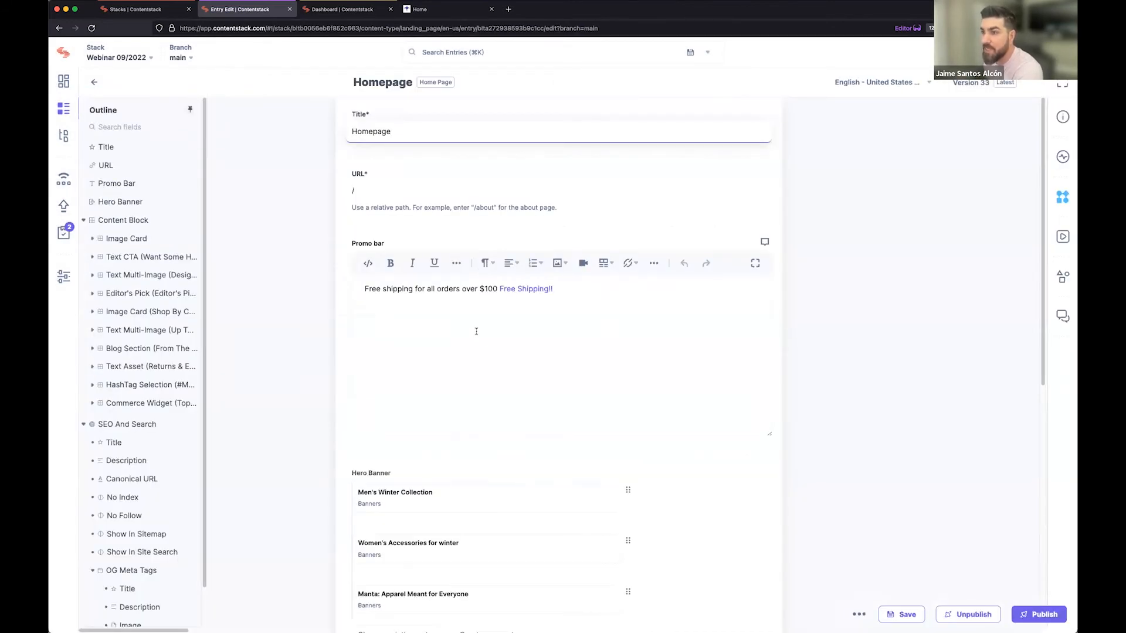
Look over the English Homepage fields and open the entry's information to view its details and localization status.
scroll(590, 311, down, 2)
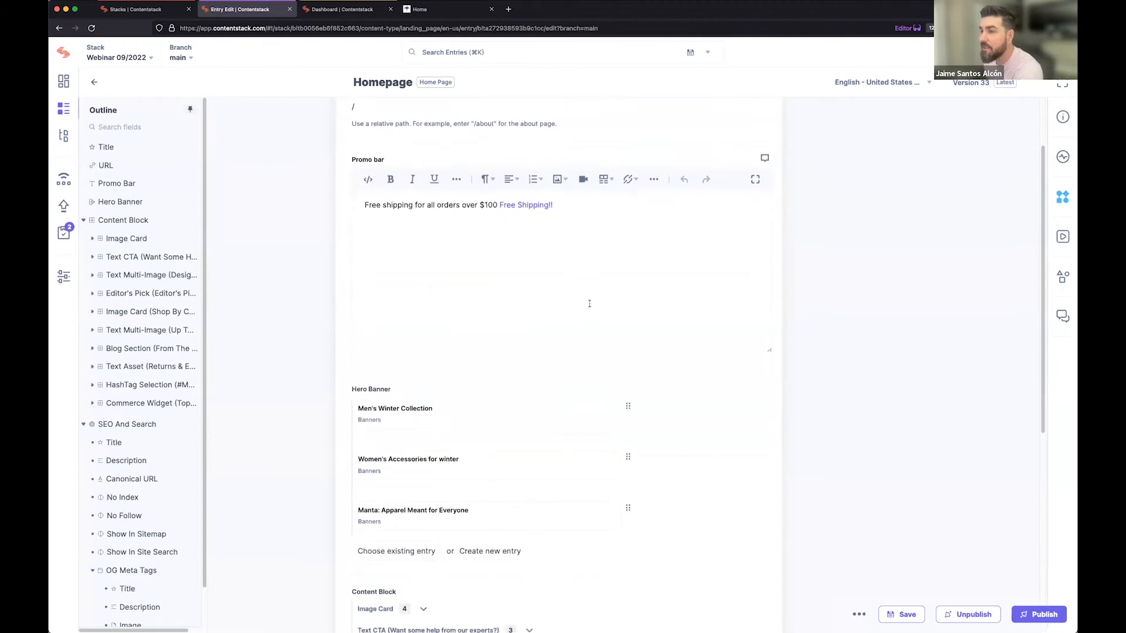
scroll(589, 303, up, 2)
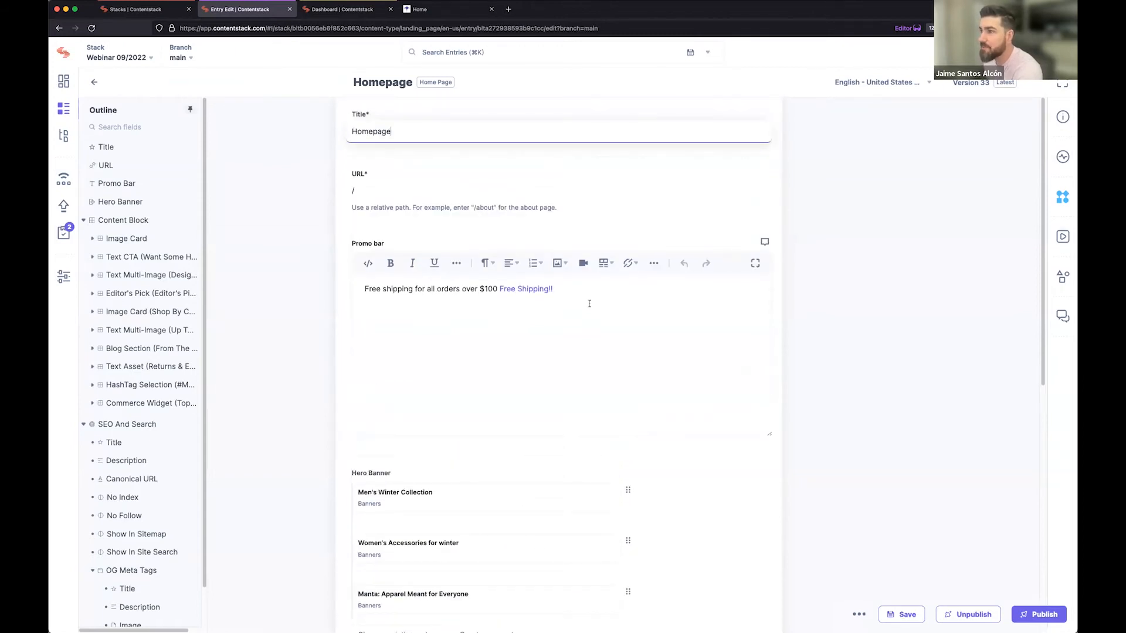
click(1063, 119)
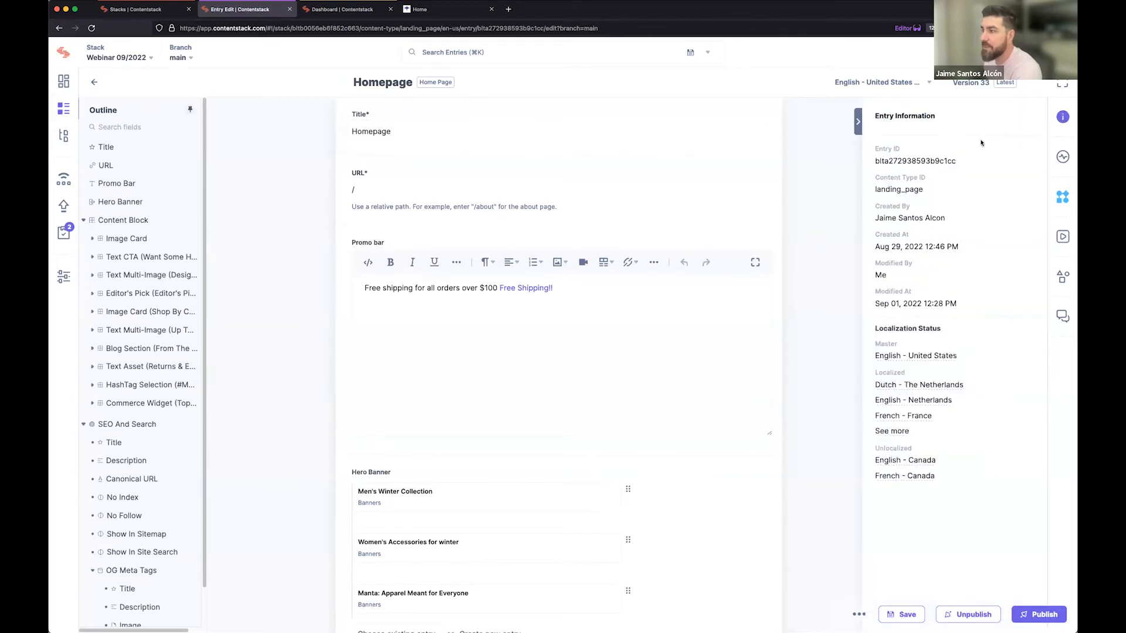
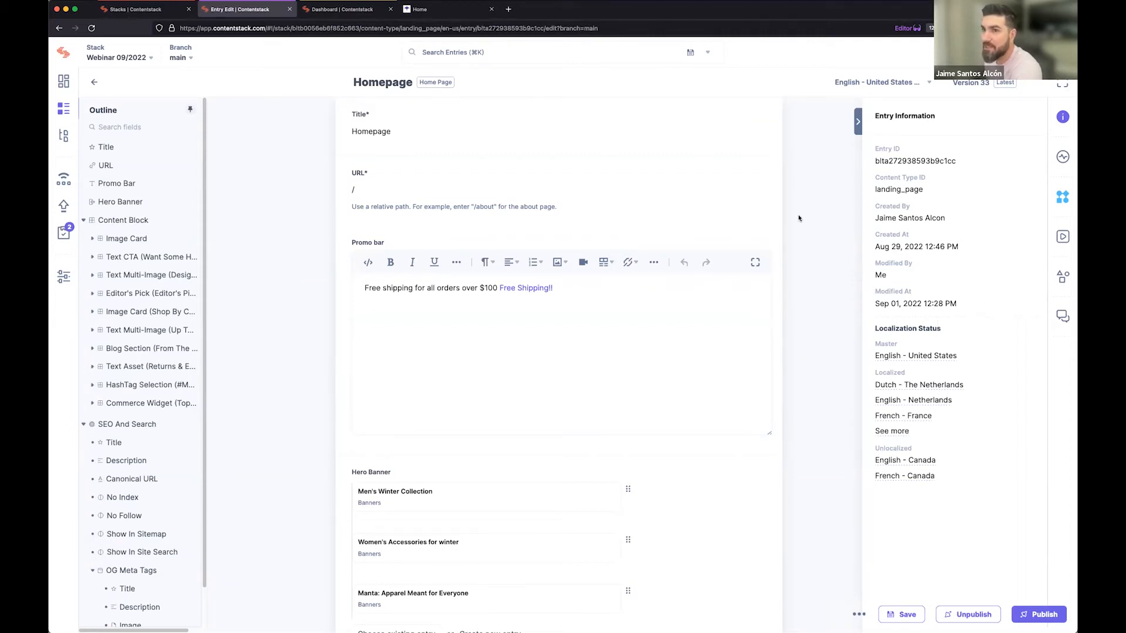
Return to the stack's entries, filter them to the Authors content type and open the second author's entry.
click(61, 115)
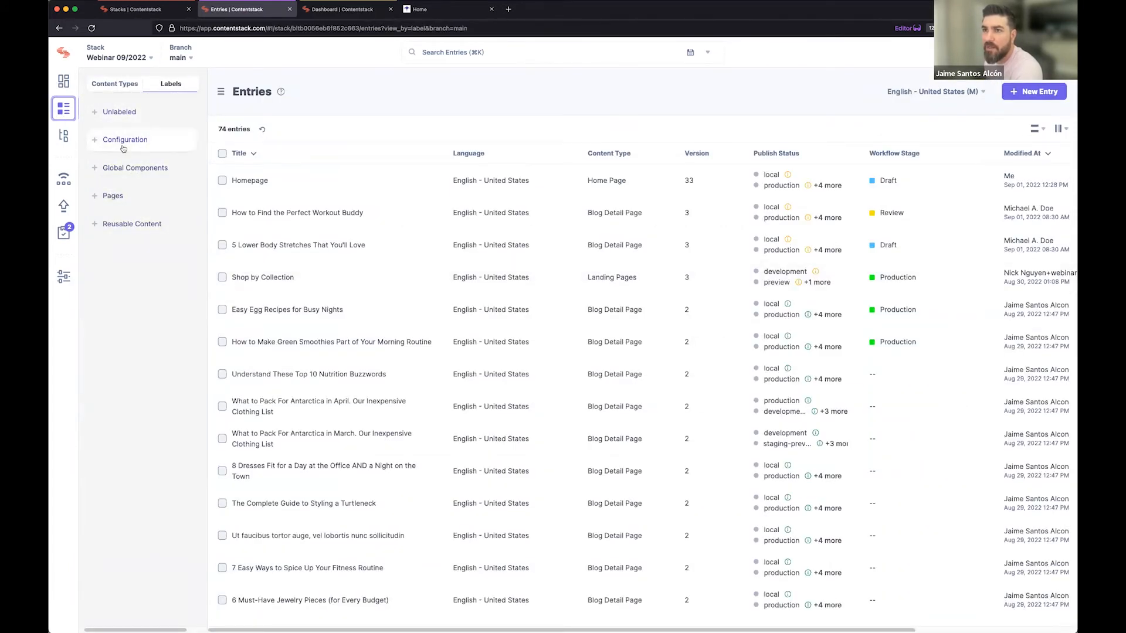
click(116, 92)
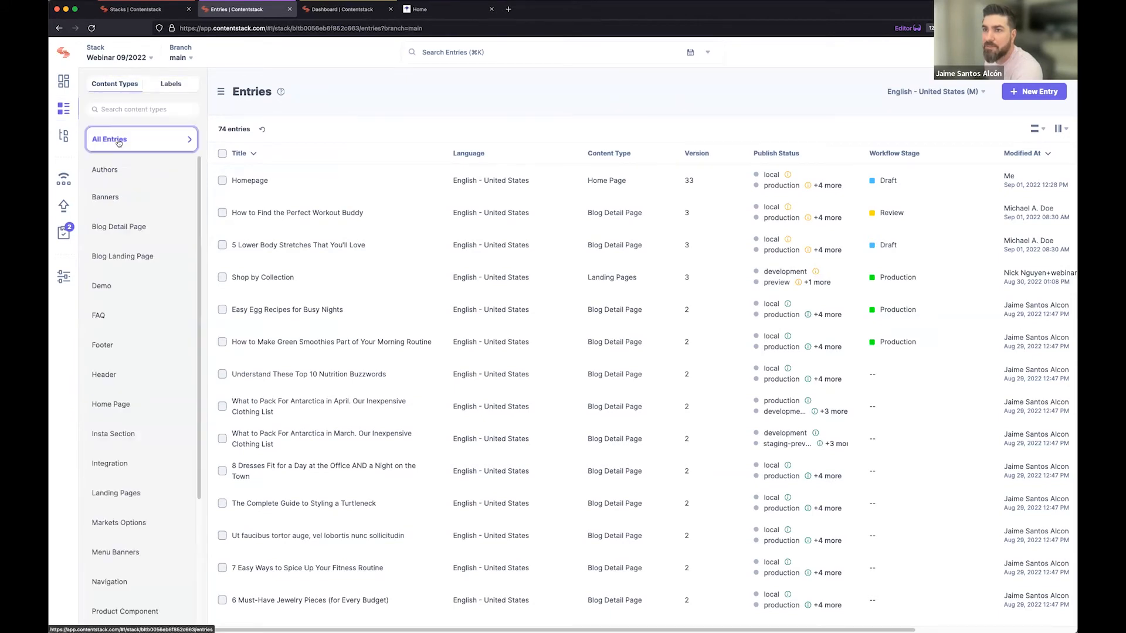
click(113, 170)
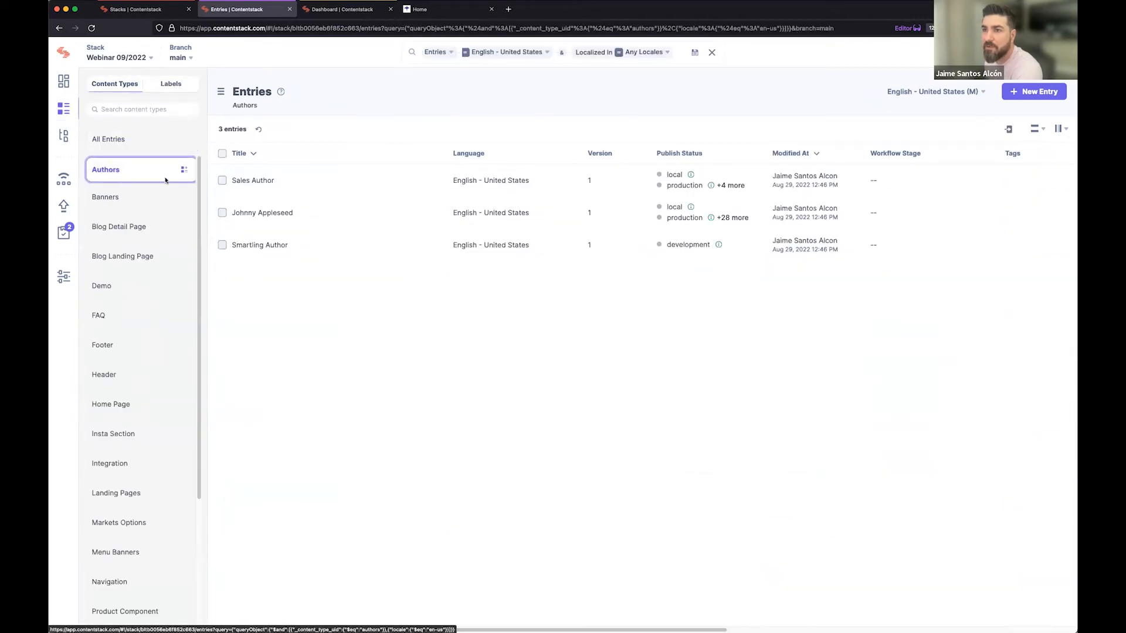
click(265, 215)
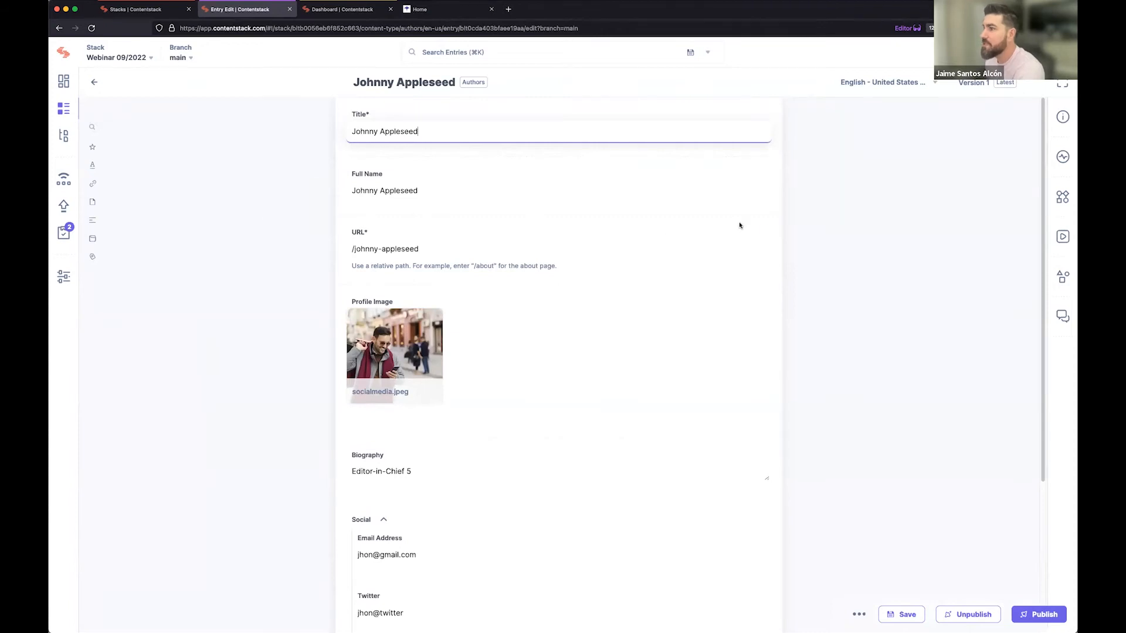
Review the author's entry information and open the referencing blog entry "6 Must-Have Jewelry Pieces (for Every Budget)".
click(1062, 120)
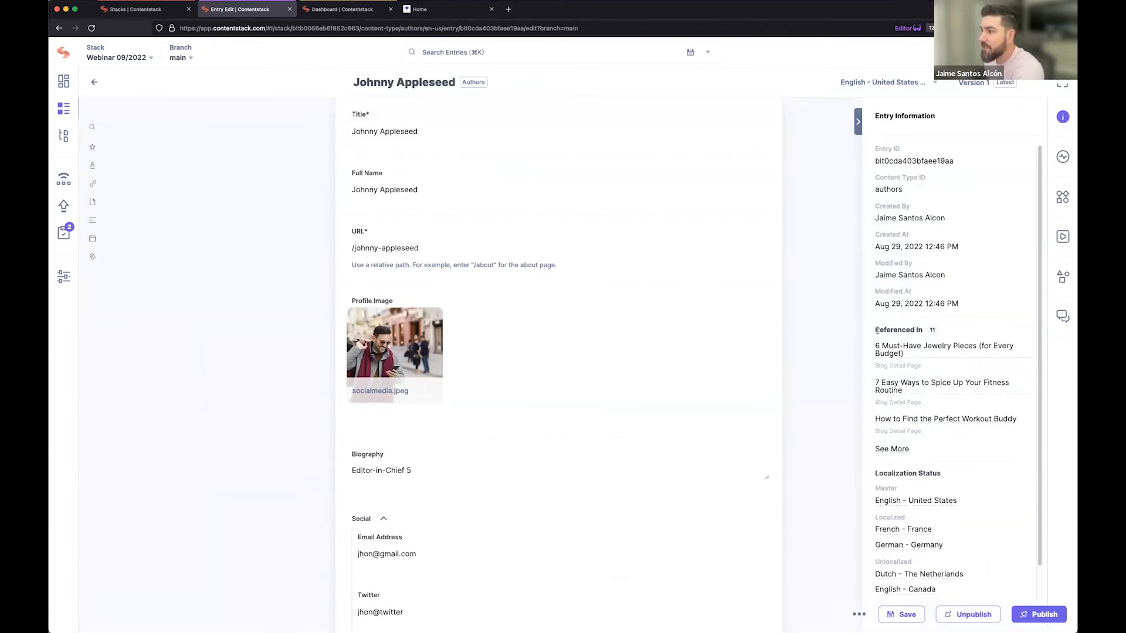
scroll(950, 328, down, 1)
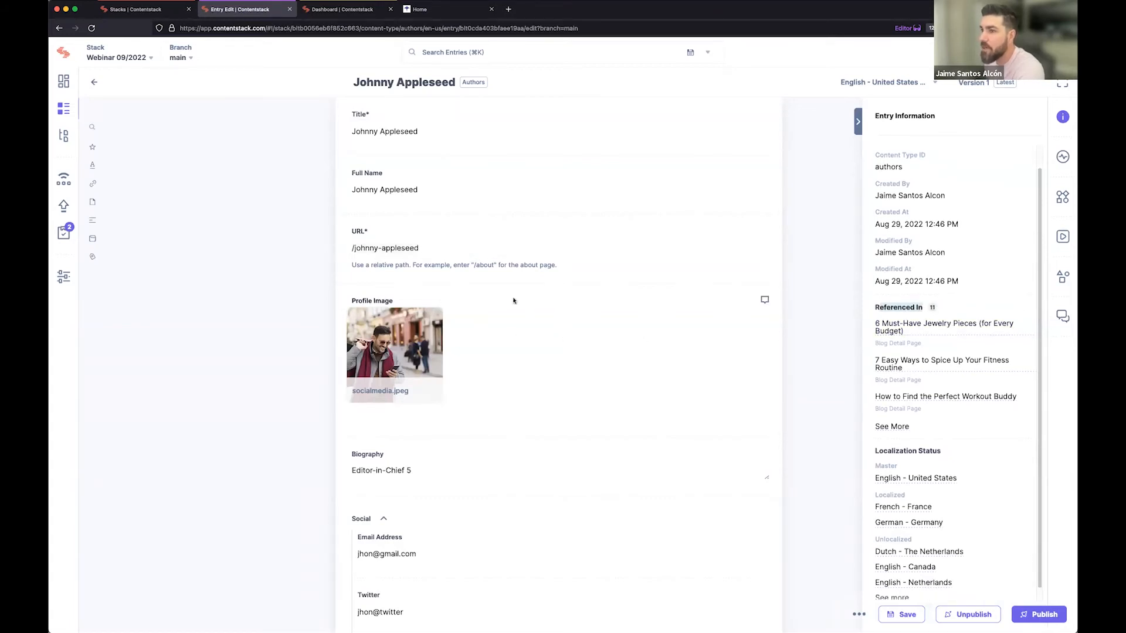
click(881, 327)
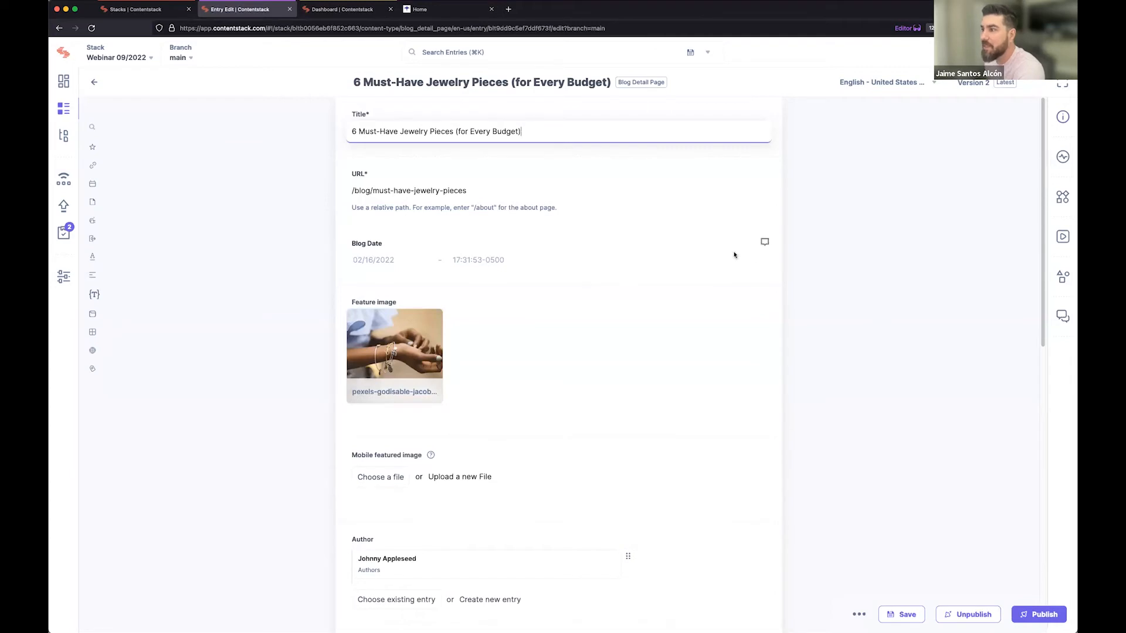
Check where the jewelry blog entry is referenced and open the Homepage entry from its references.
click(1065, 117)
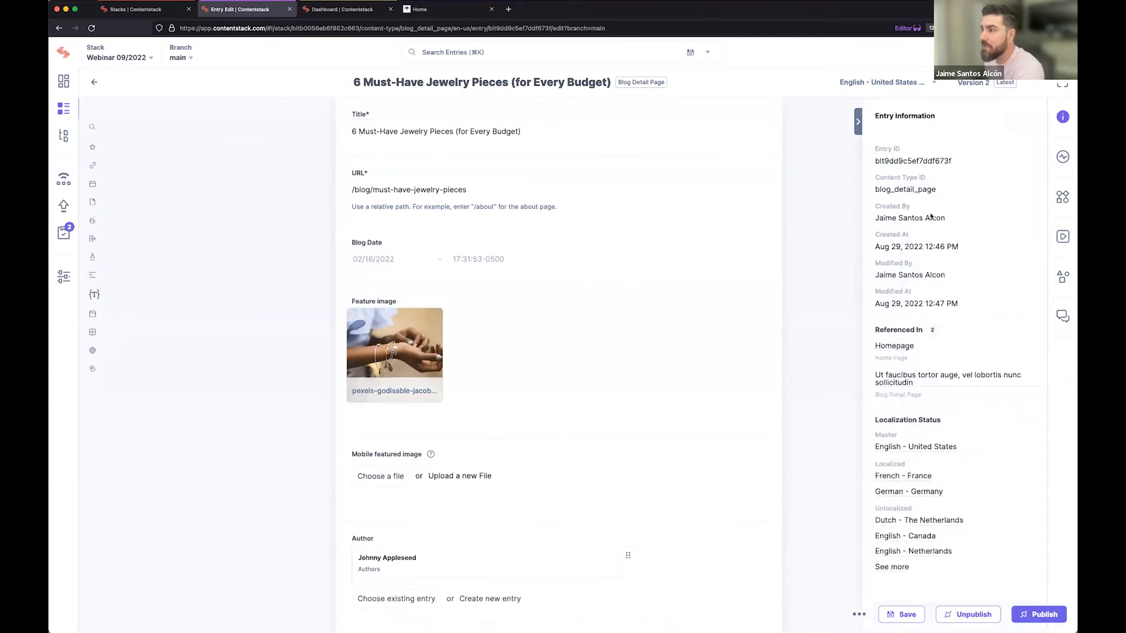
click(896, 347)
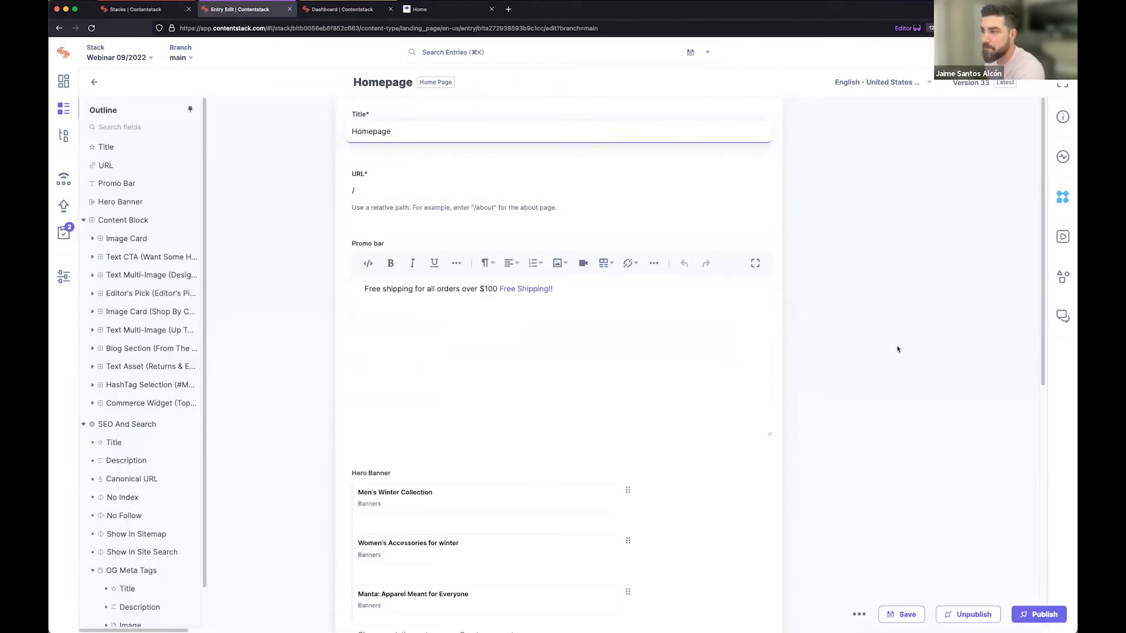
click(448, 352)
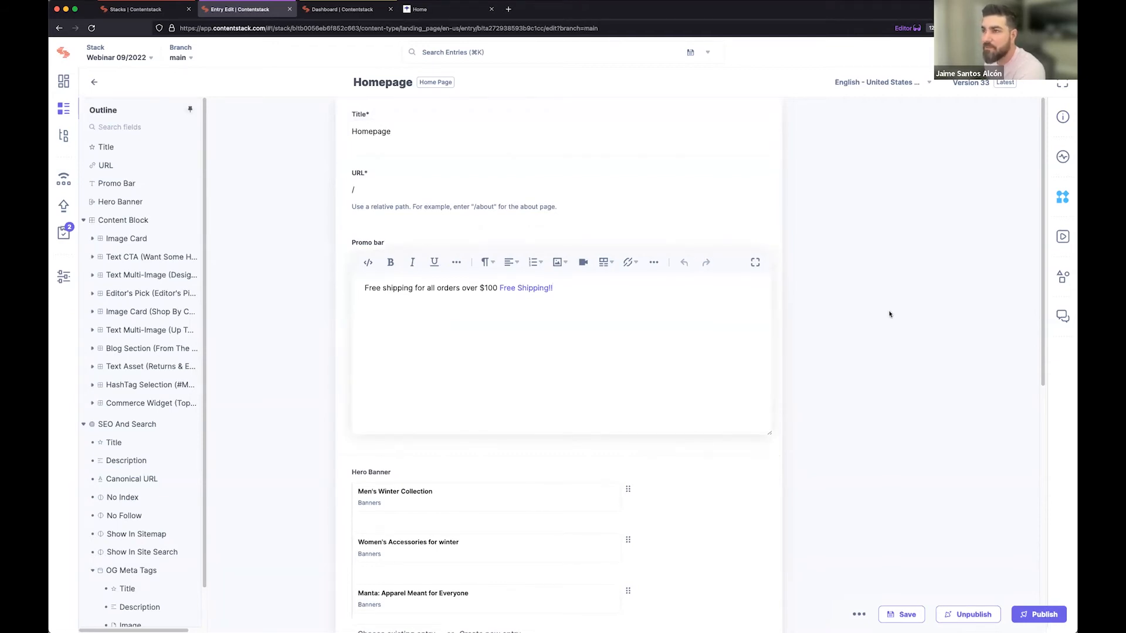
Review the Homepage entry's status, including the full publish status list for every environment, and close the list.
click(1062, 157)
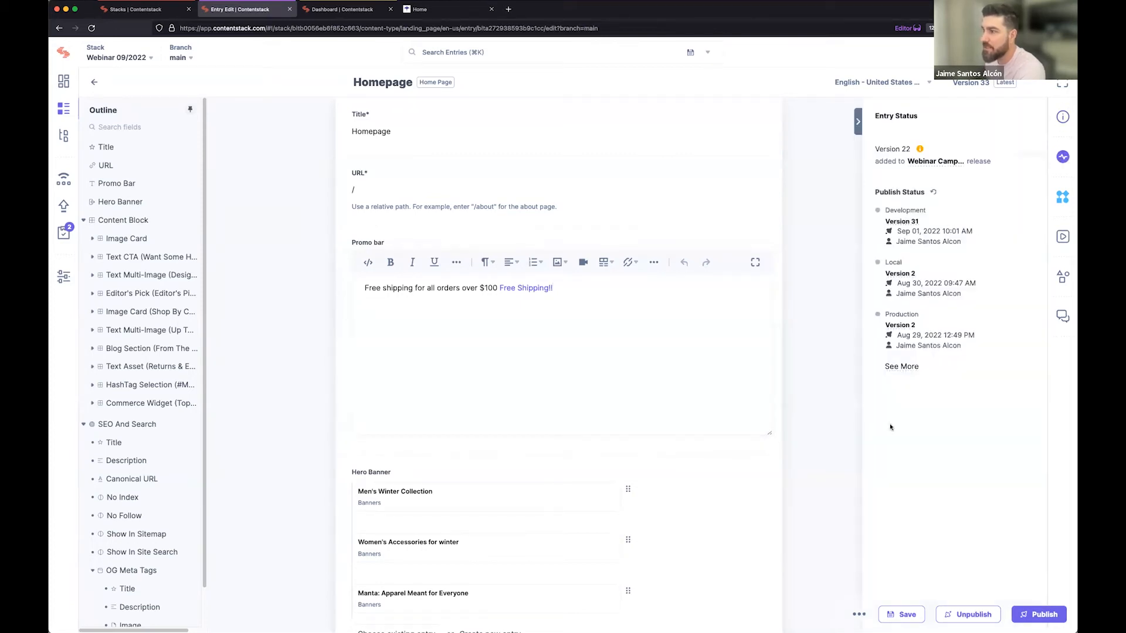
click(903, 367)
scroll(605, 379, down, 3)
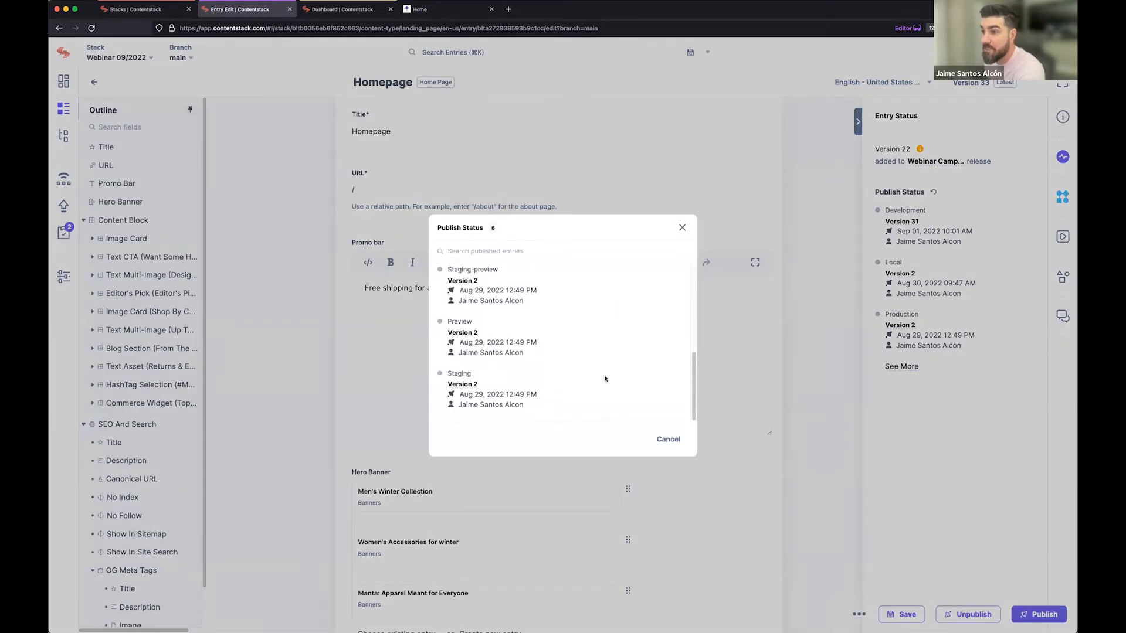
scroll(605, 378, up, 3)
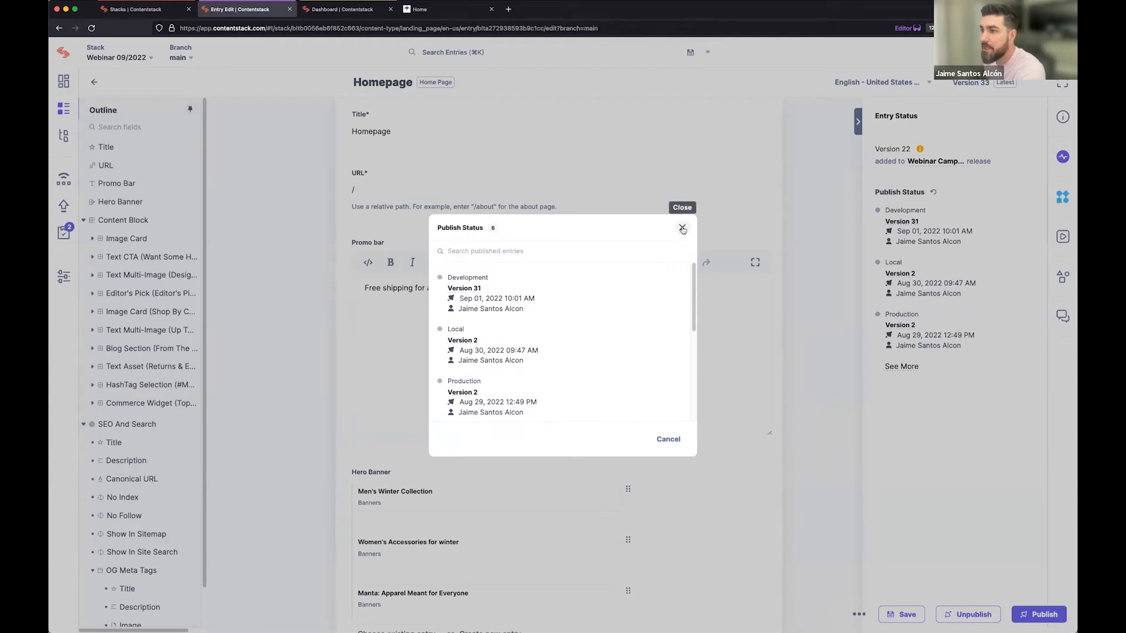
click(581, 246)
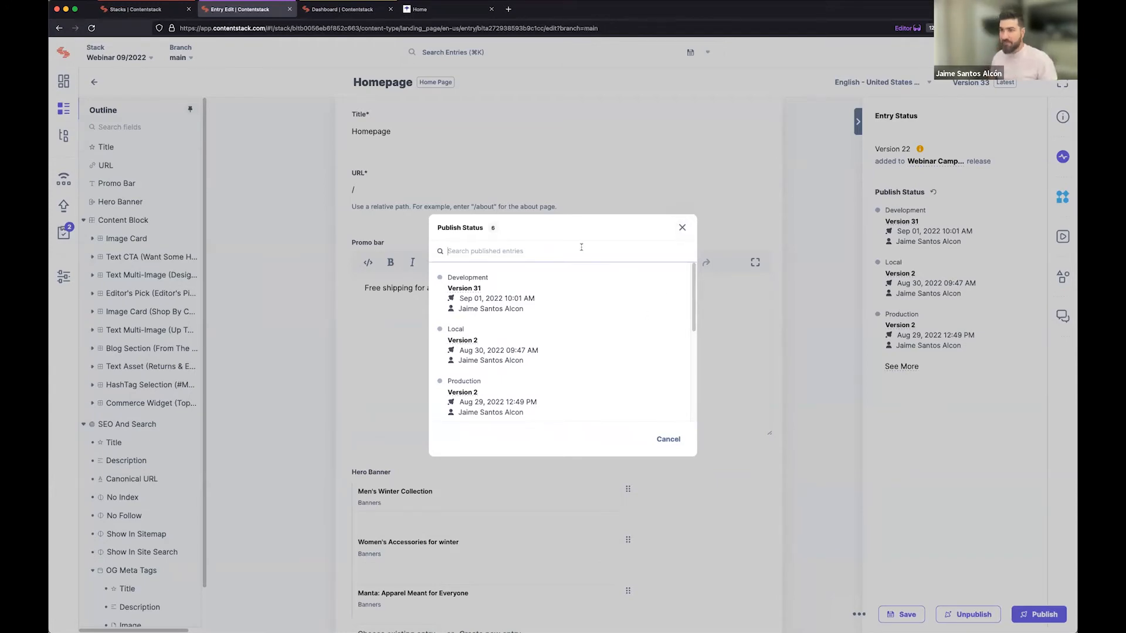
text(s)
key(BackSpace)
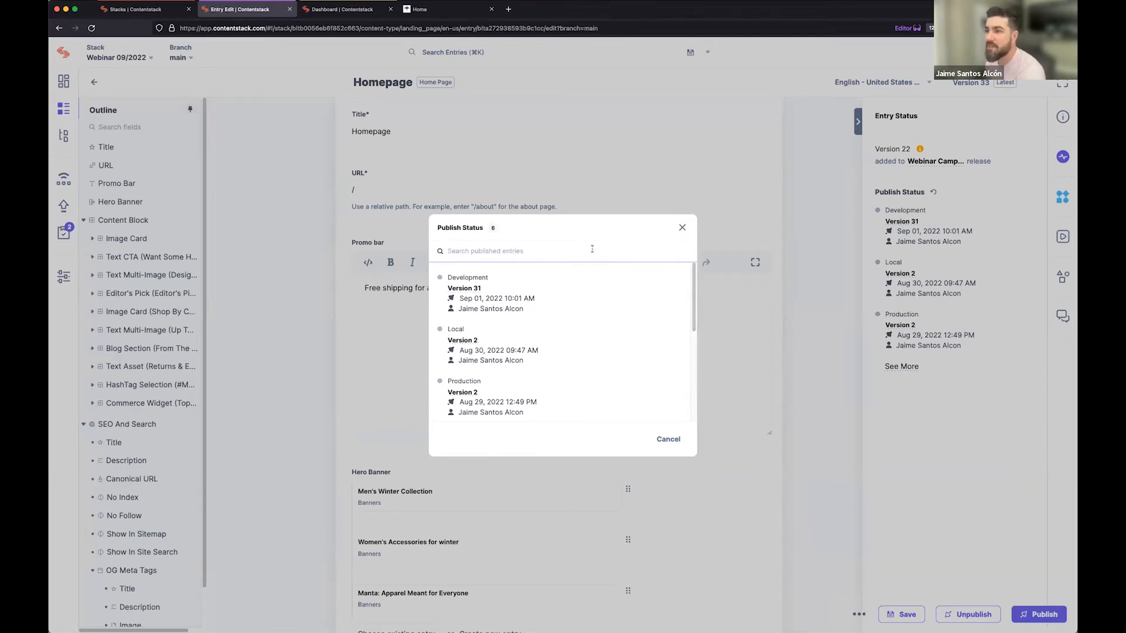
click(683, 229)
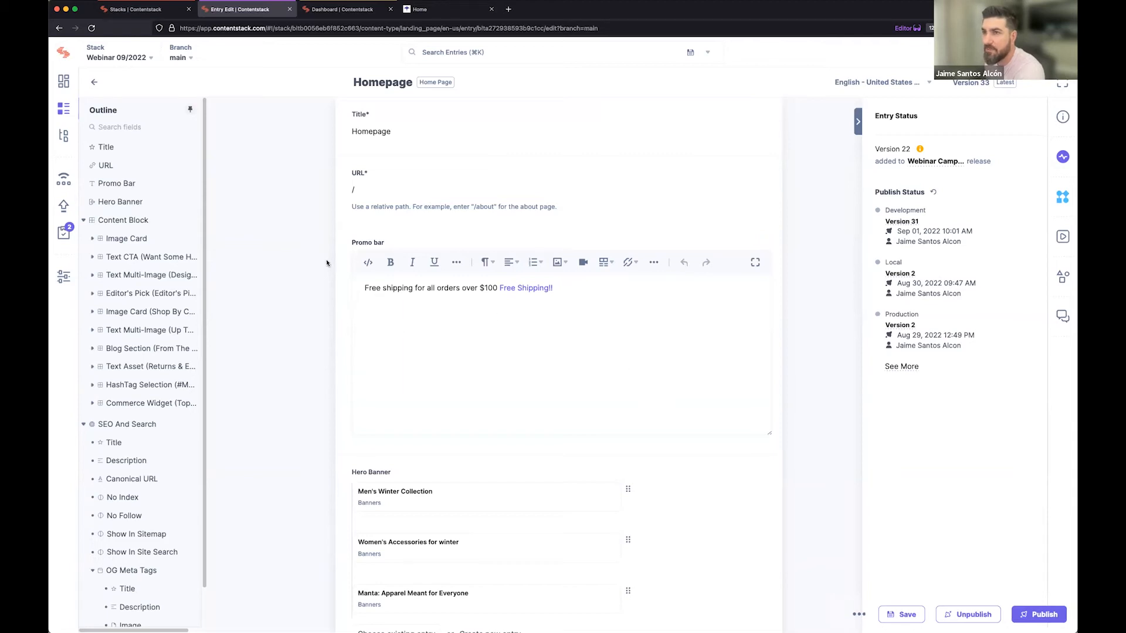
Switch to the developer's session of the stack and open the Homepage entry from its entries list.
click(352, 11)
click(270, 11)
click(325, 12)
click(270, 11)
click(338, 10)
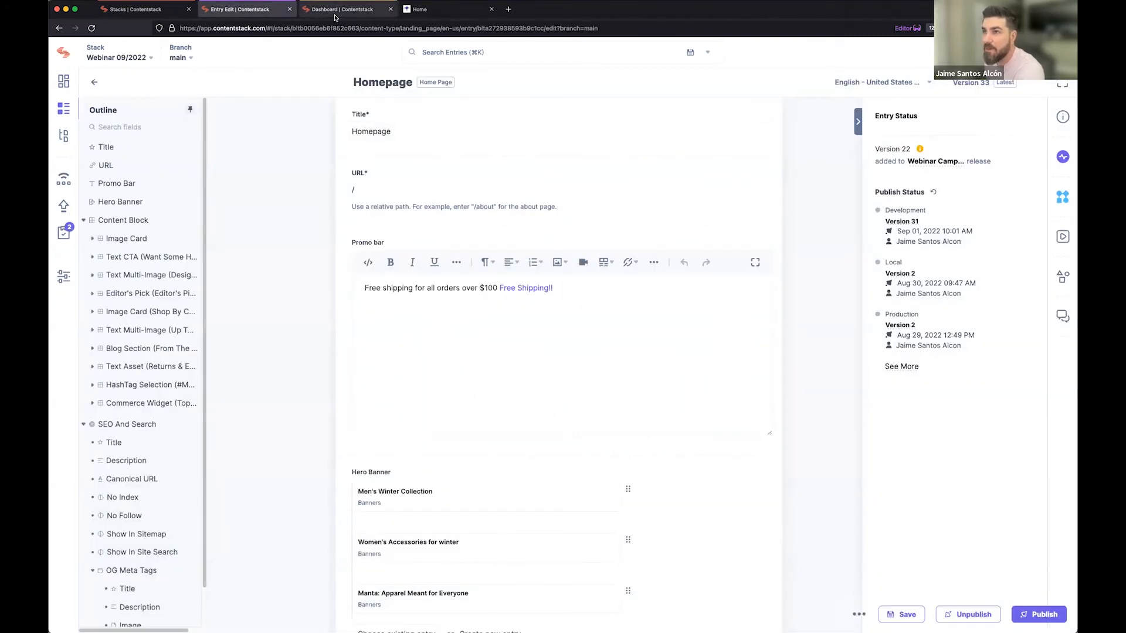
click(63, 113)
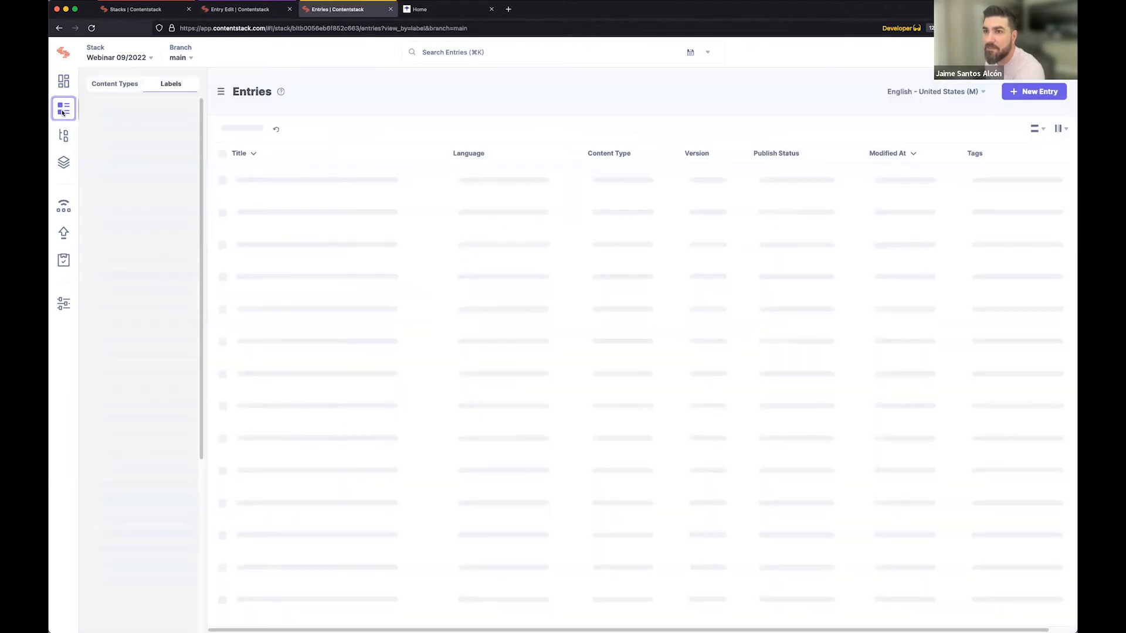
click(260, 191)
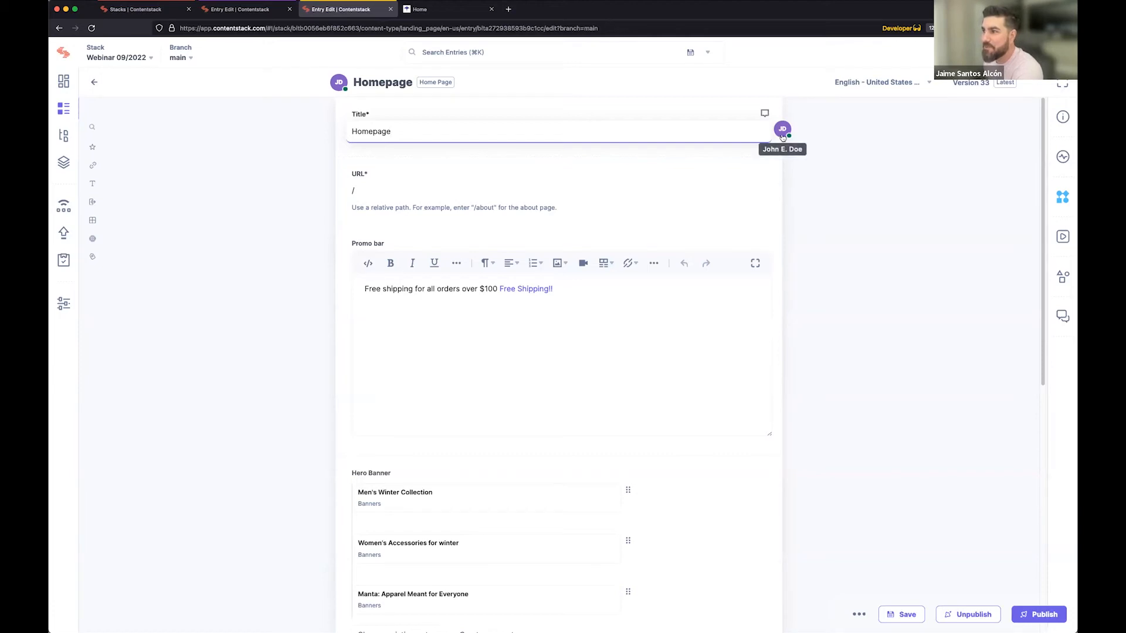
Post a comment on the Promo bar field that tags a colleague and asks "can I work on the promo bar".
click(754, 188)
click(445, 334)
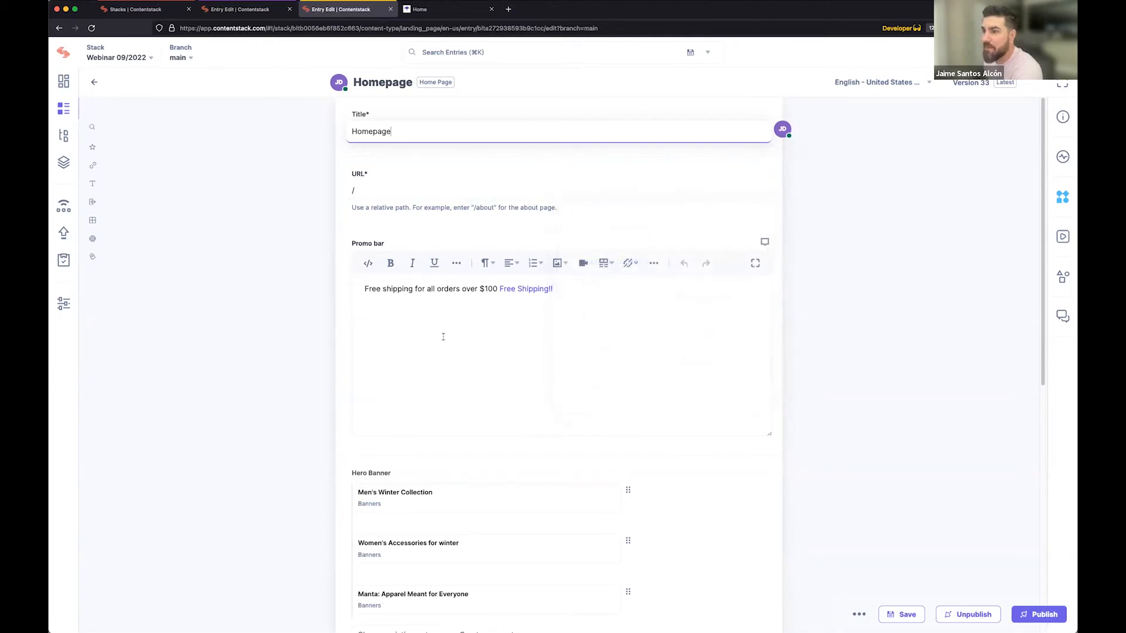
click(764, 240)
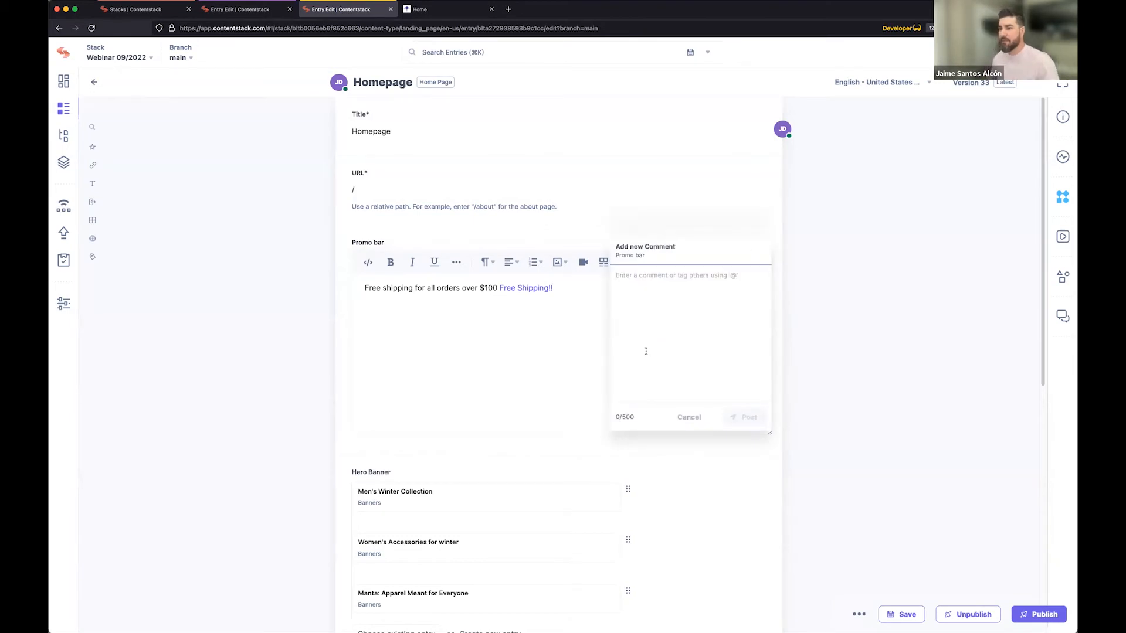
text(@)
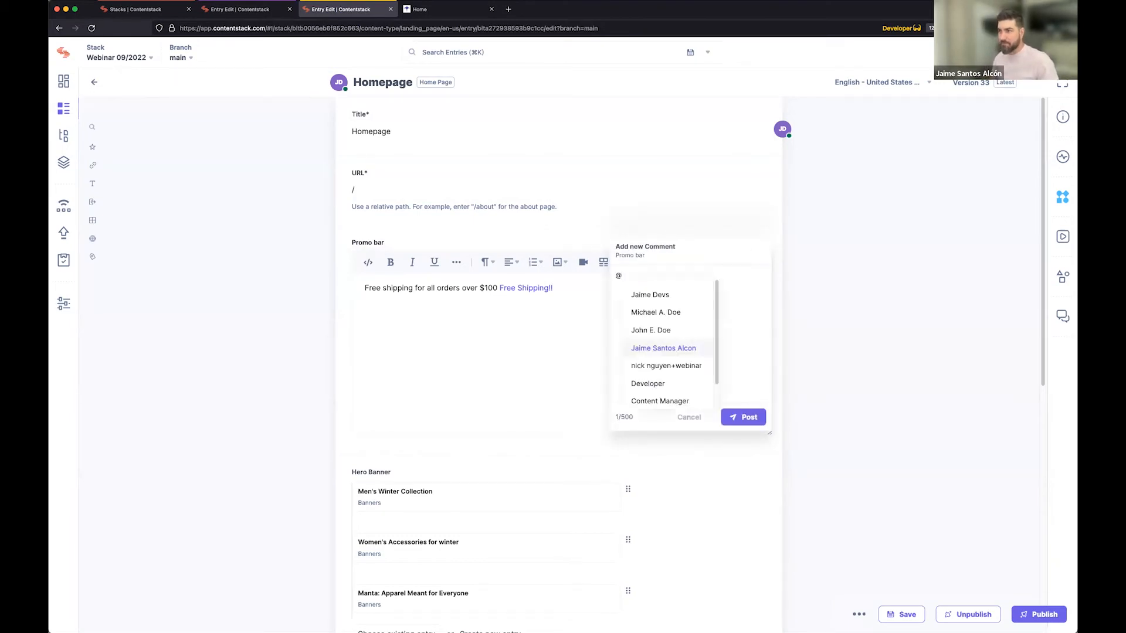
text(Jo)
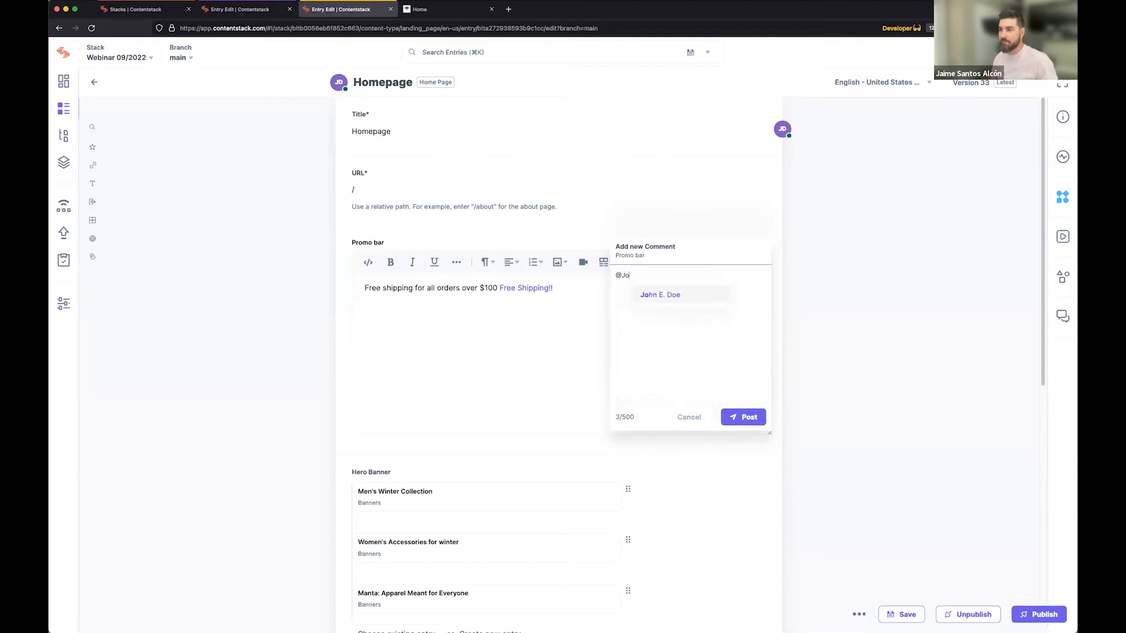
click(679, 300)
text(can I work on the promo bar)
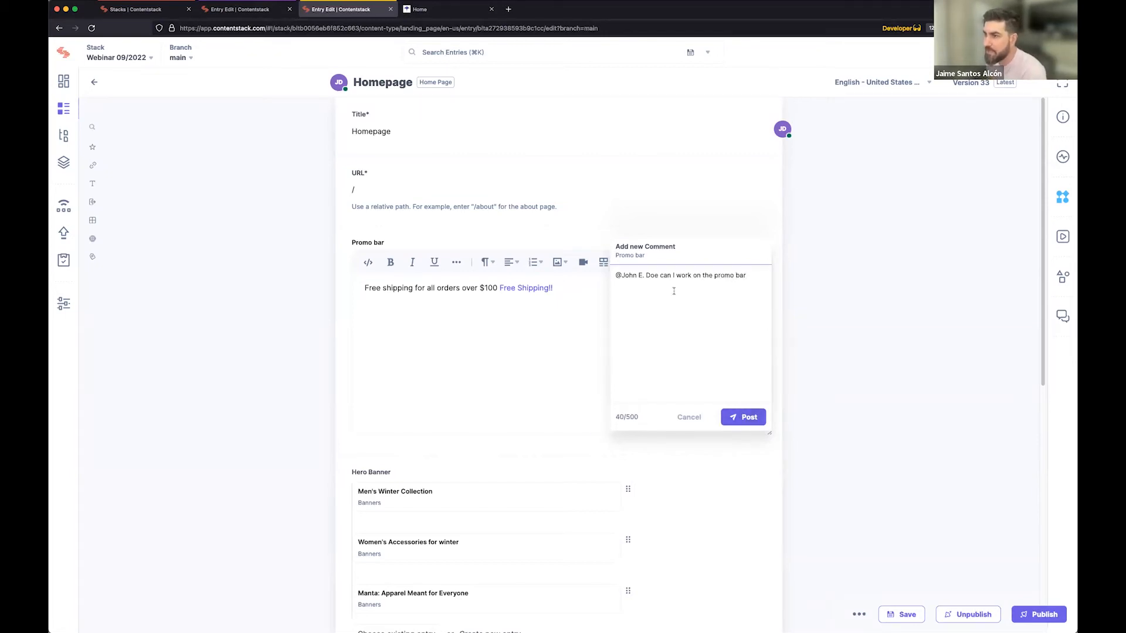
click(753, 418)
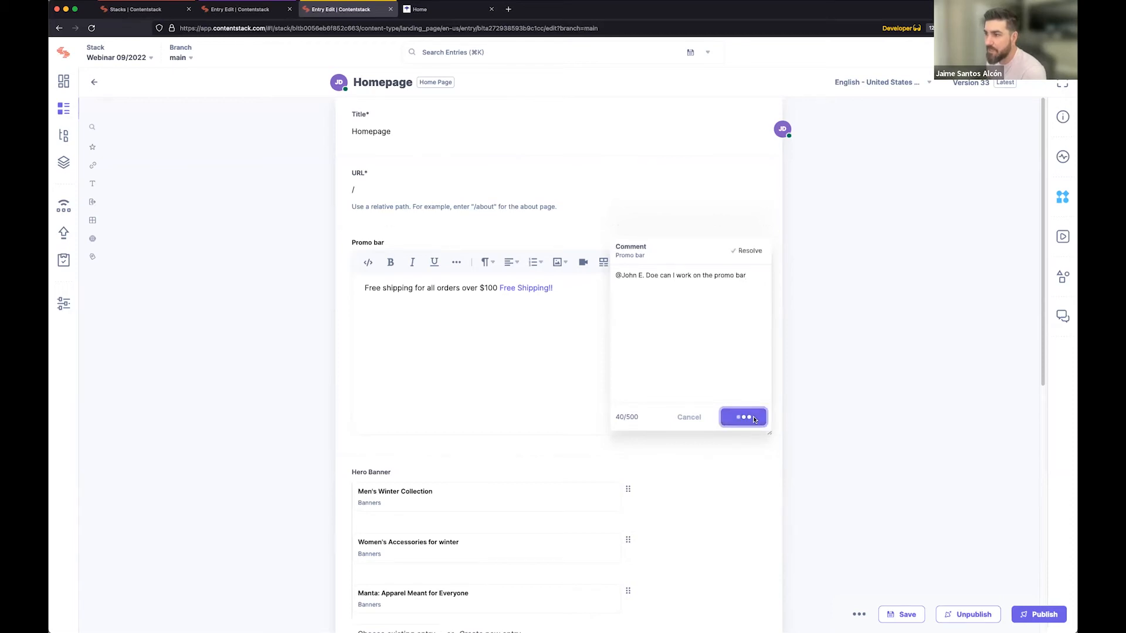
mouse_move(659, 285)
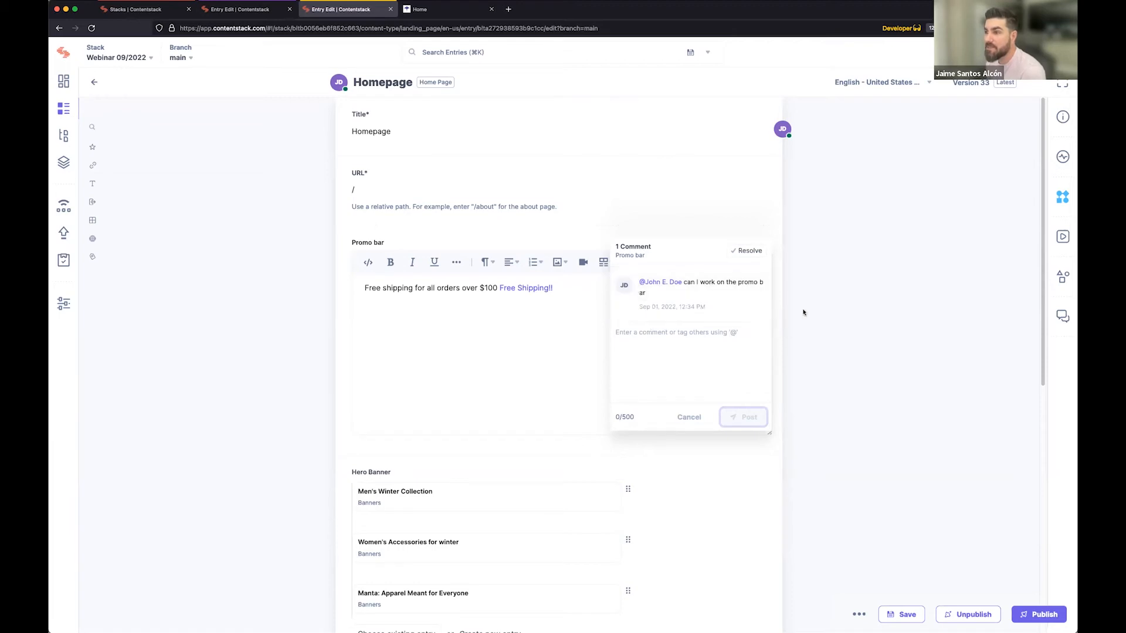
Return to the editor's session, reload the Homepage entry by leaving the page, and open the comment on the Promo bar field.
click(263, 12)
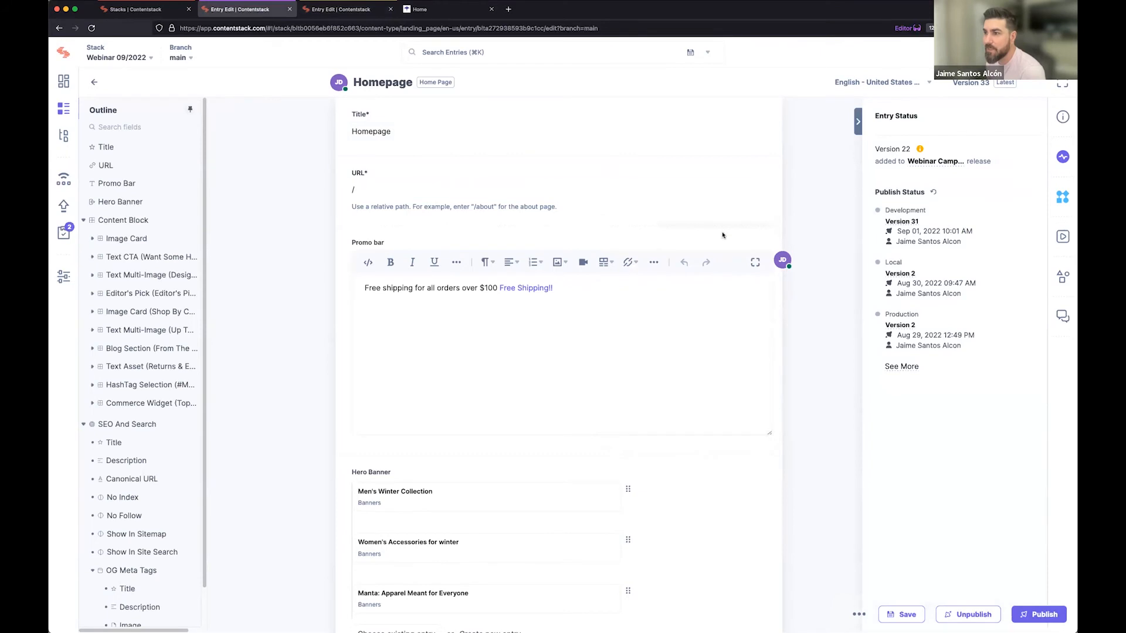
click(764, 242)
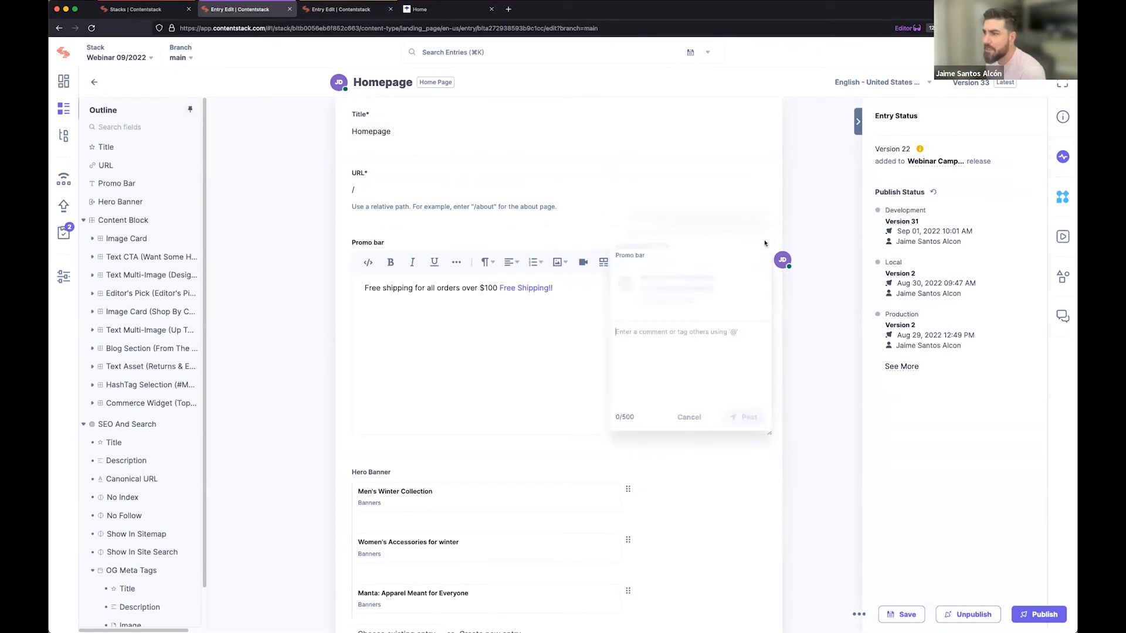
click(794, 223)
click(92, 30)
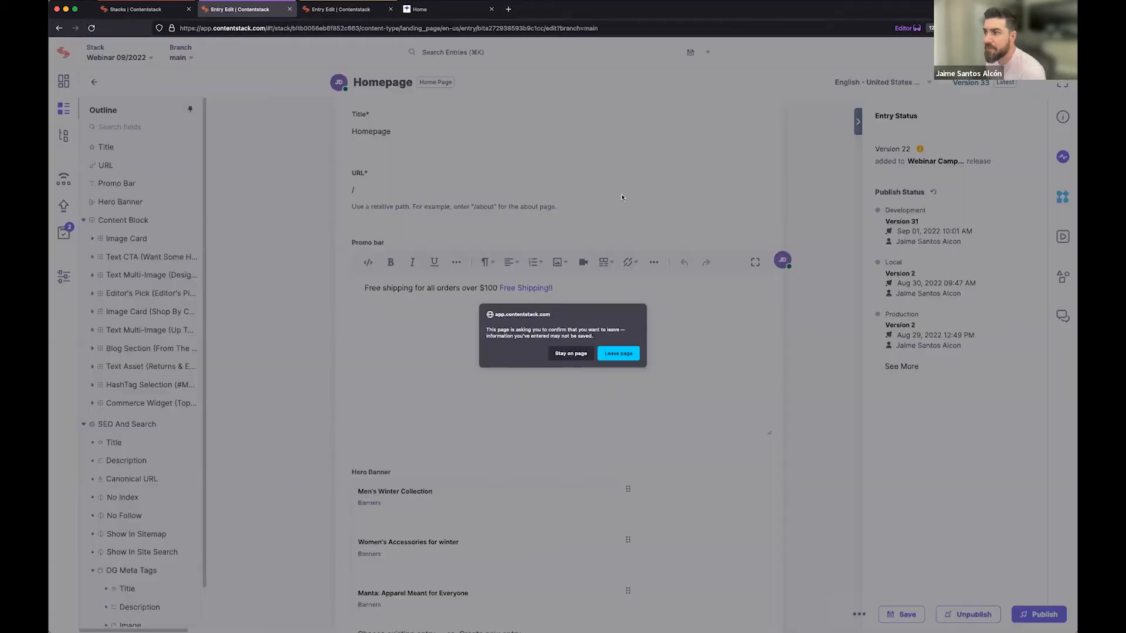
click(571, 353)
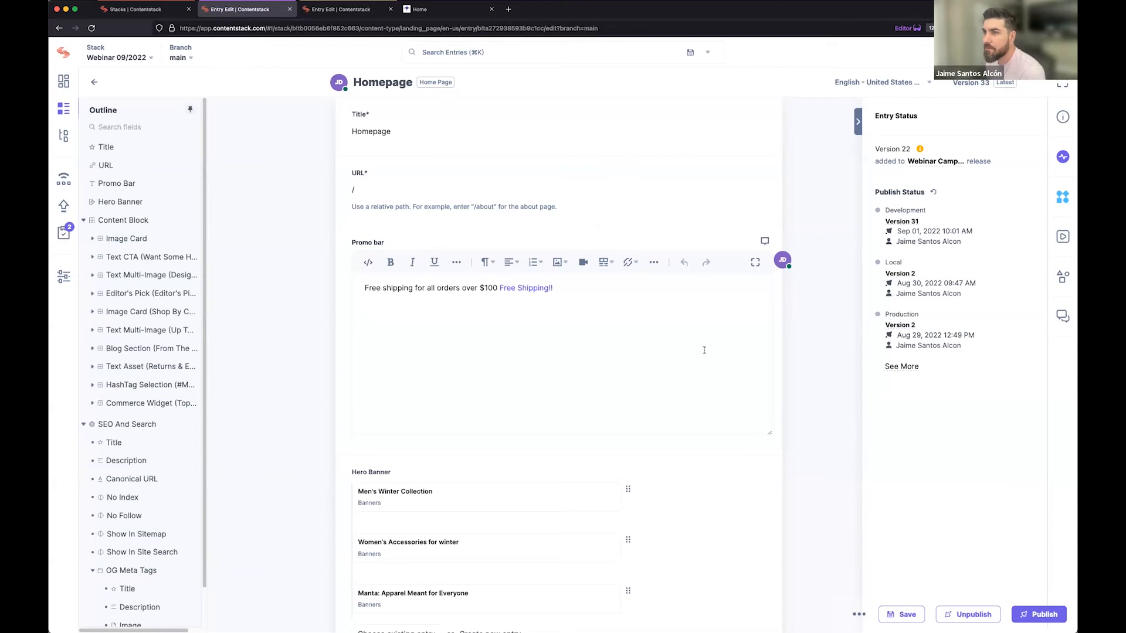
key(super+r)
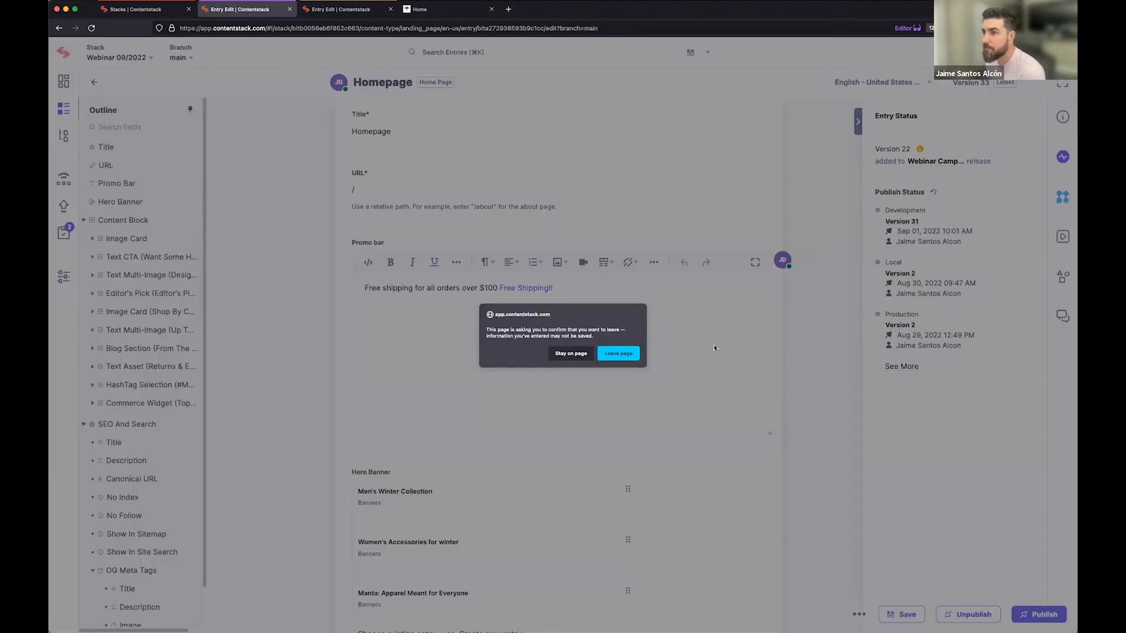
click(639, 353)
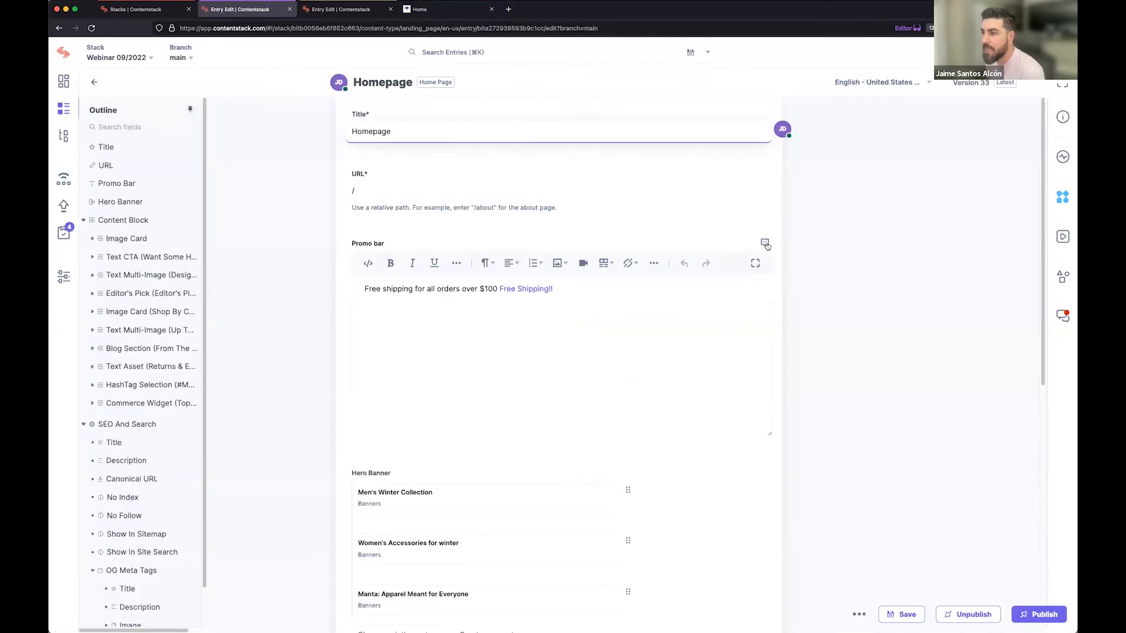
click(765, 244)
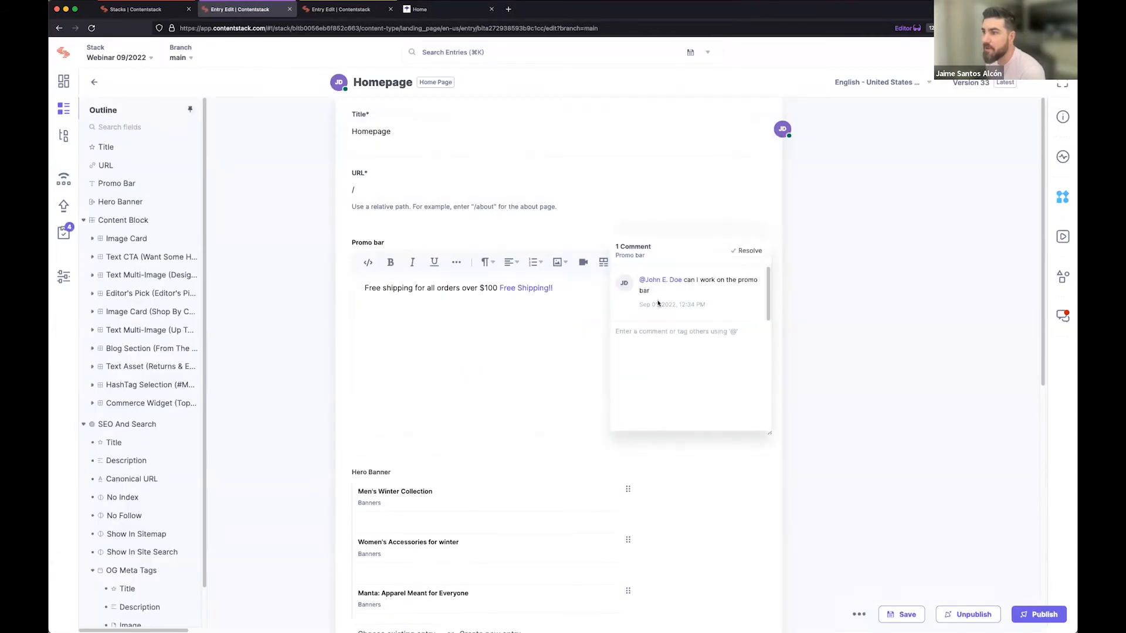
Reply to the Promo bar comment with "ok, I will let you work on this" and post it.
click(654, 352)
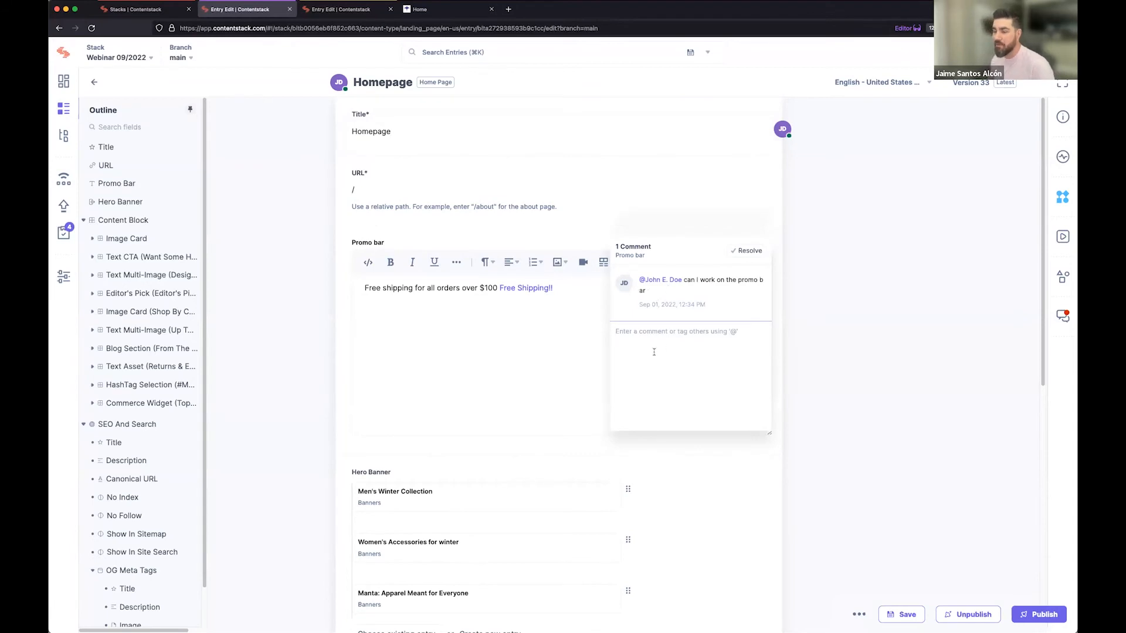
text(ok, I will let you work on this)
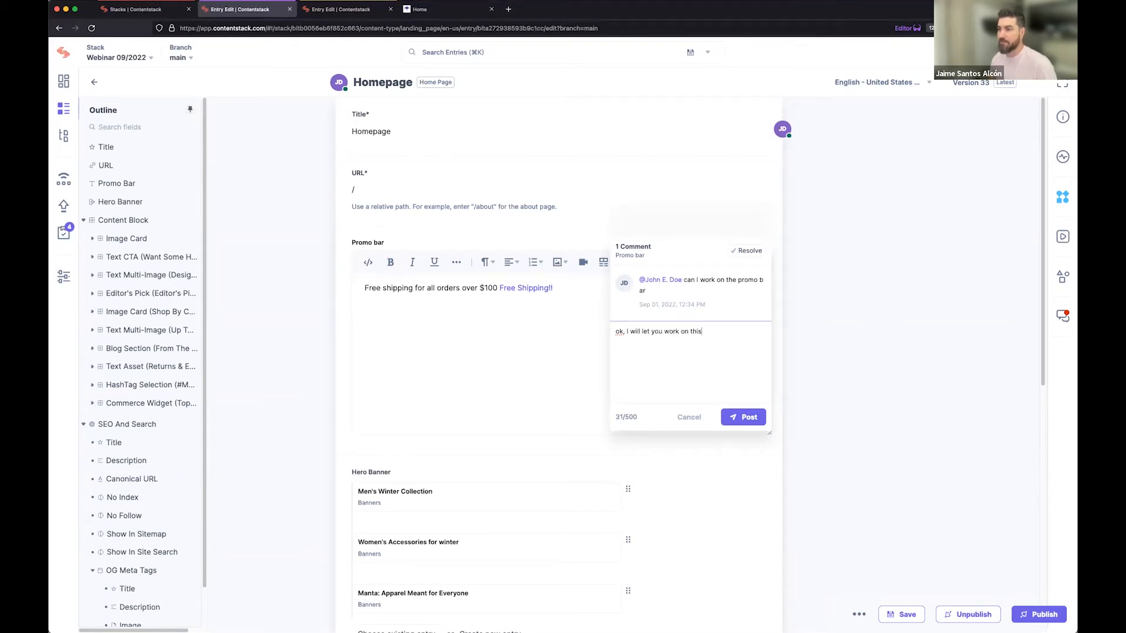
click(750, 418)
Switch to the developer's session, reopen the Promo bar comment thread and resolve it.
click(340, 10)
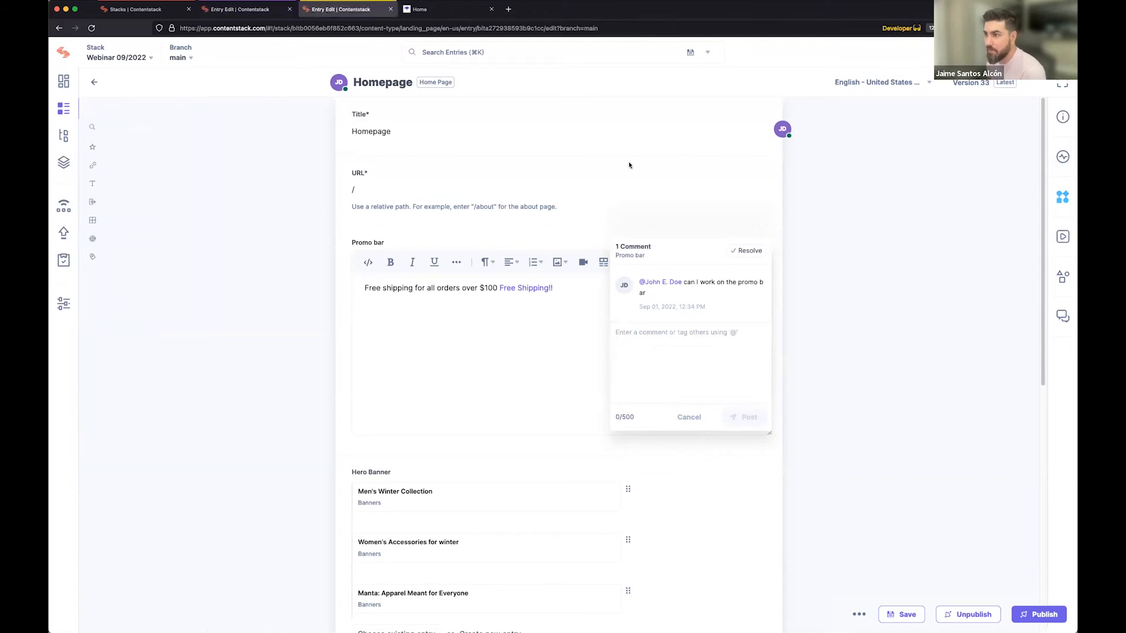
click(741, 230)
click(765, 241)
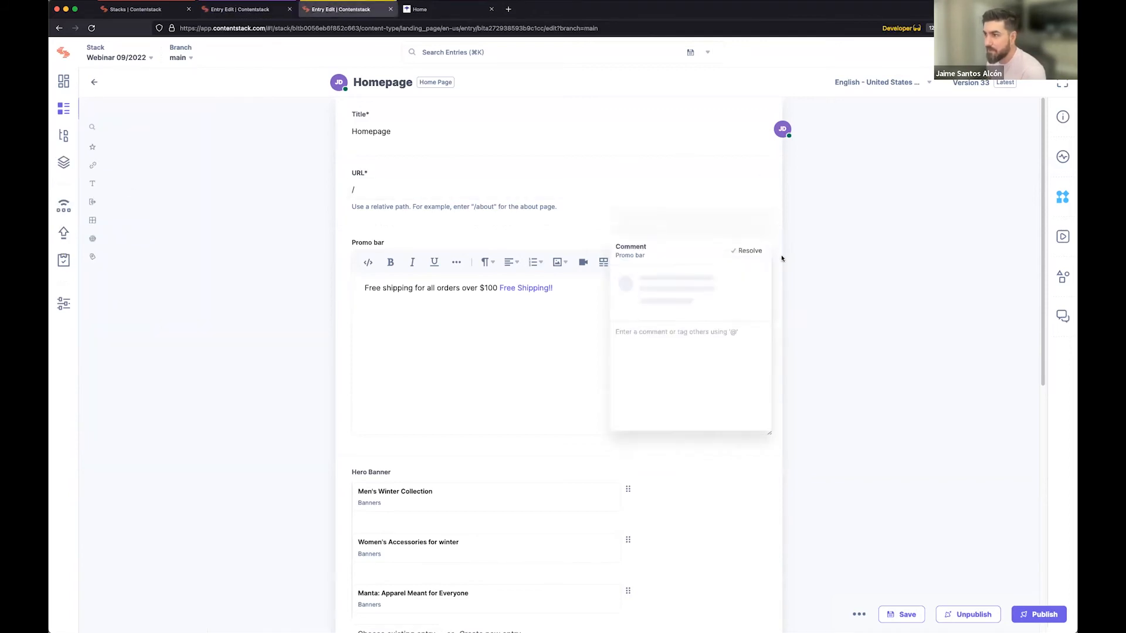
click(750, 252)
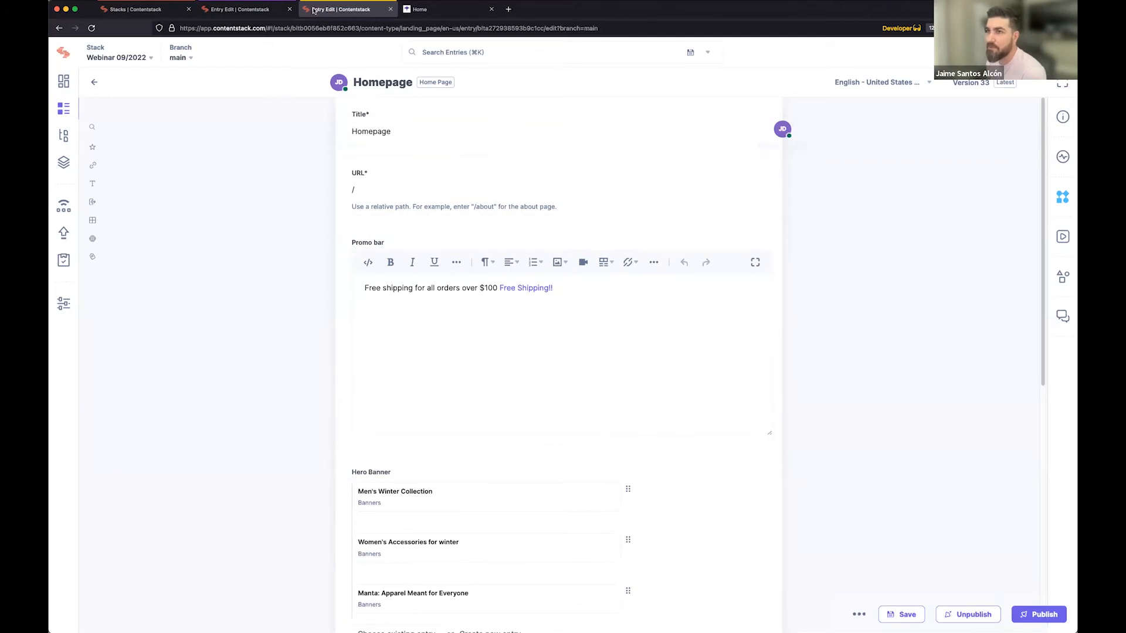
Return to the editor's session, change the free shipping amount in the Promo bar text to $50 and save the entry.
click(263, 10)
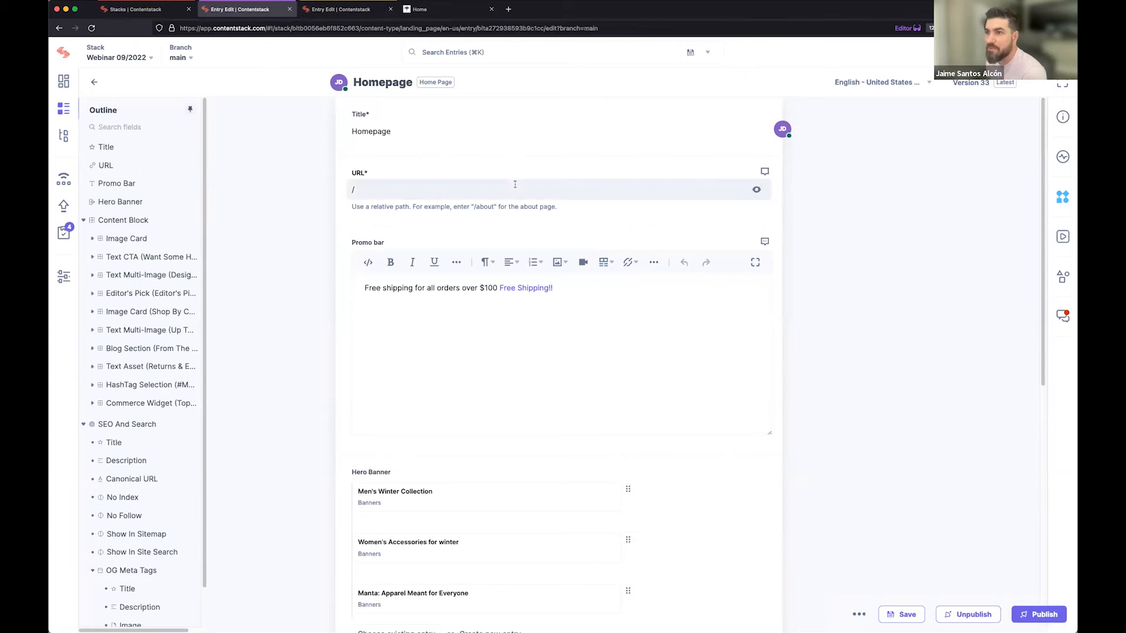
double_click(489, 287)
text(50)
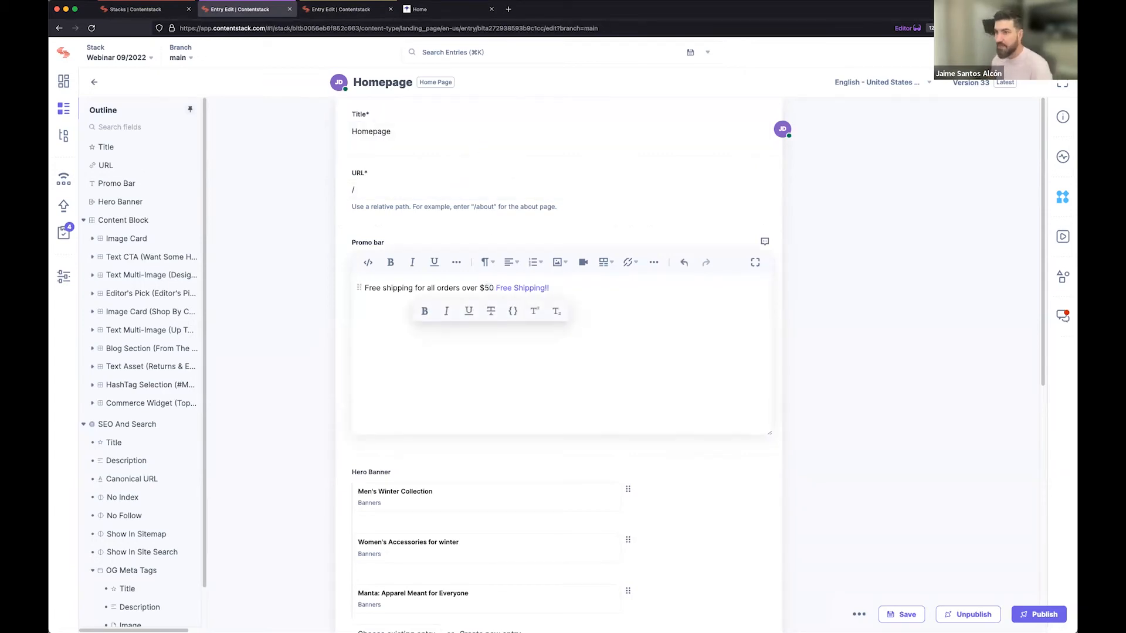
click(900, 614)
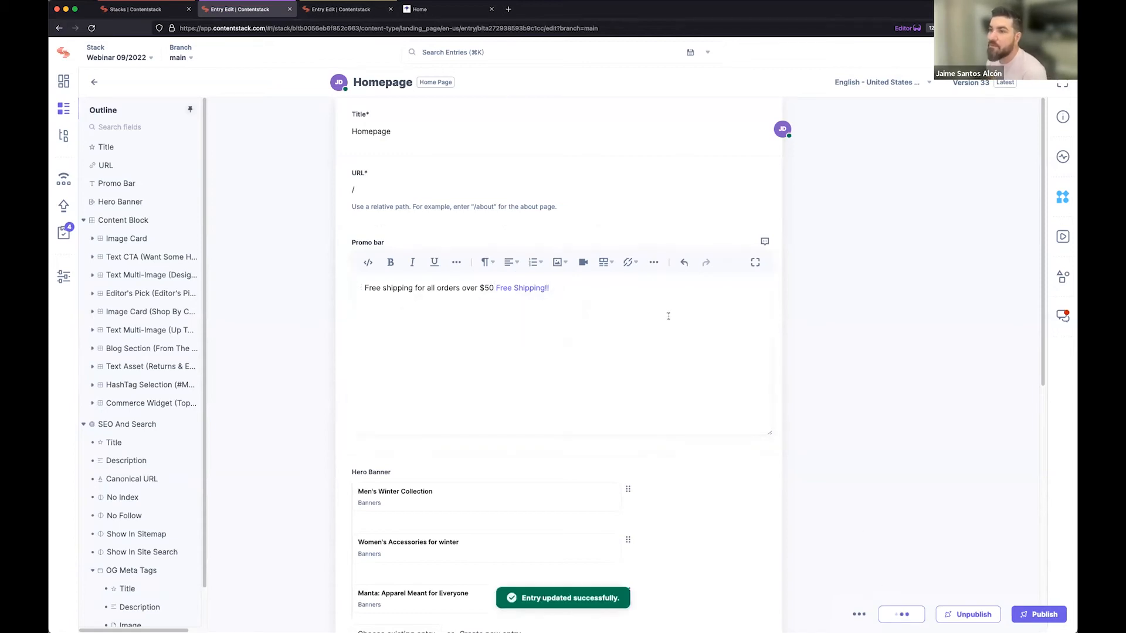
Switch to the developer's session and load version 34 of the Homepage entry.
click(317, 10)
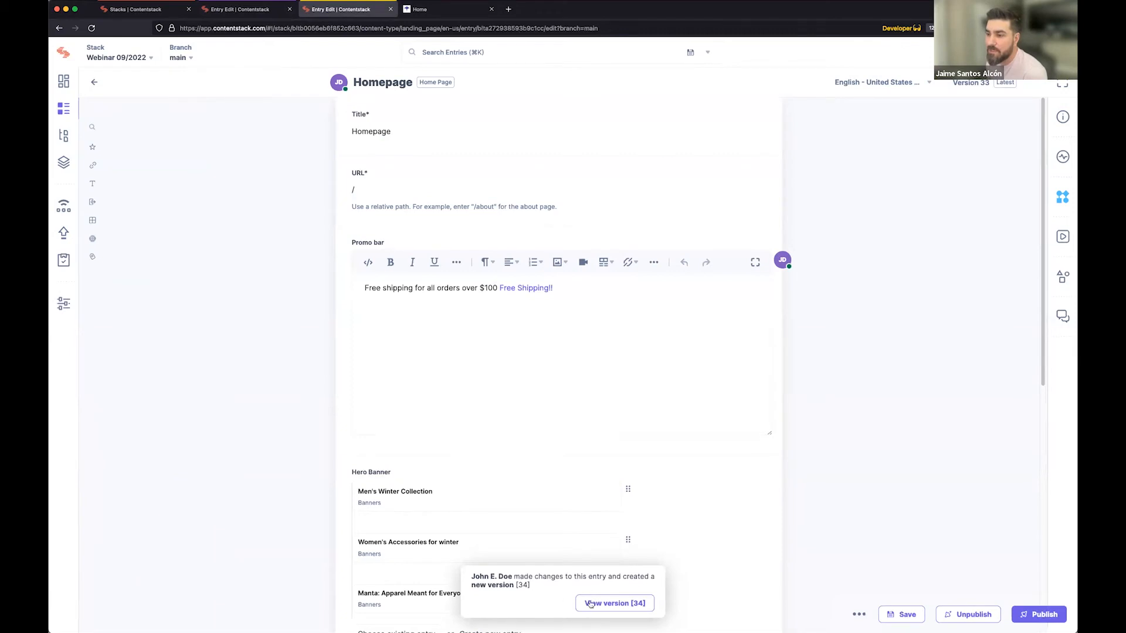
click(608, 604)
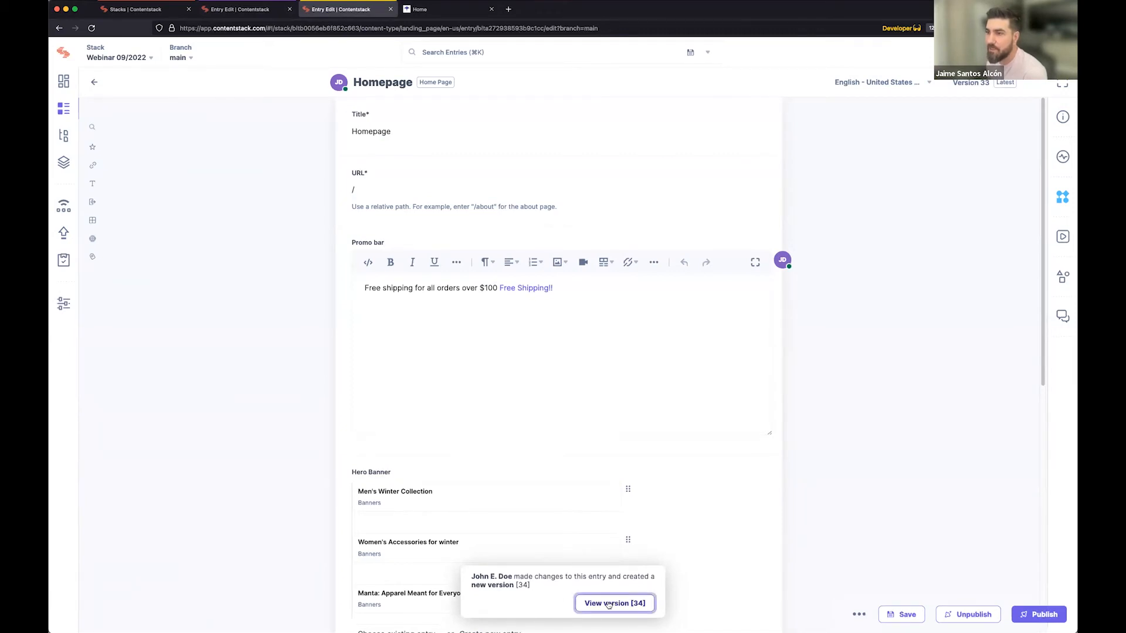
click(545, 375)
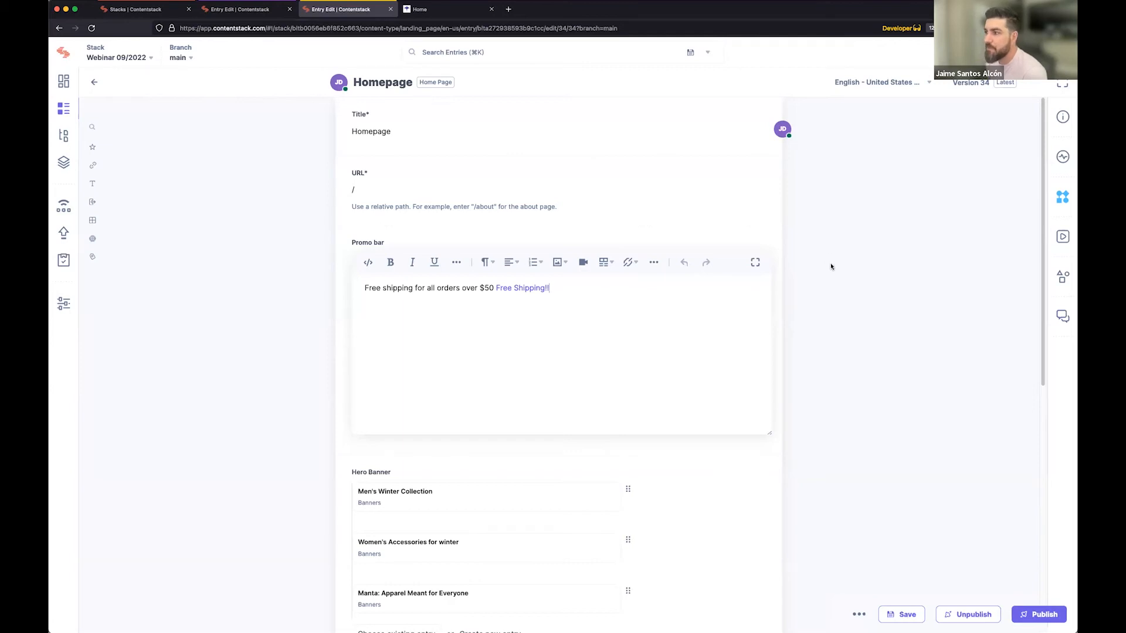
Check the entry's active discussions, and post the comment "Hello!" on the Title field.
click(1059, 321)
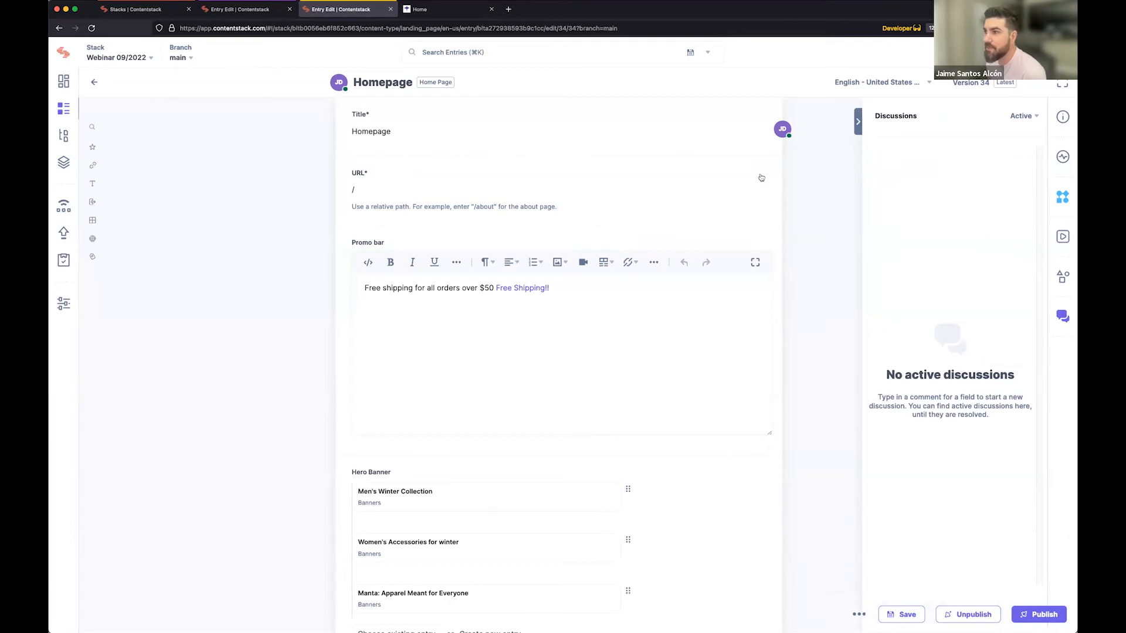
click(764, 115)
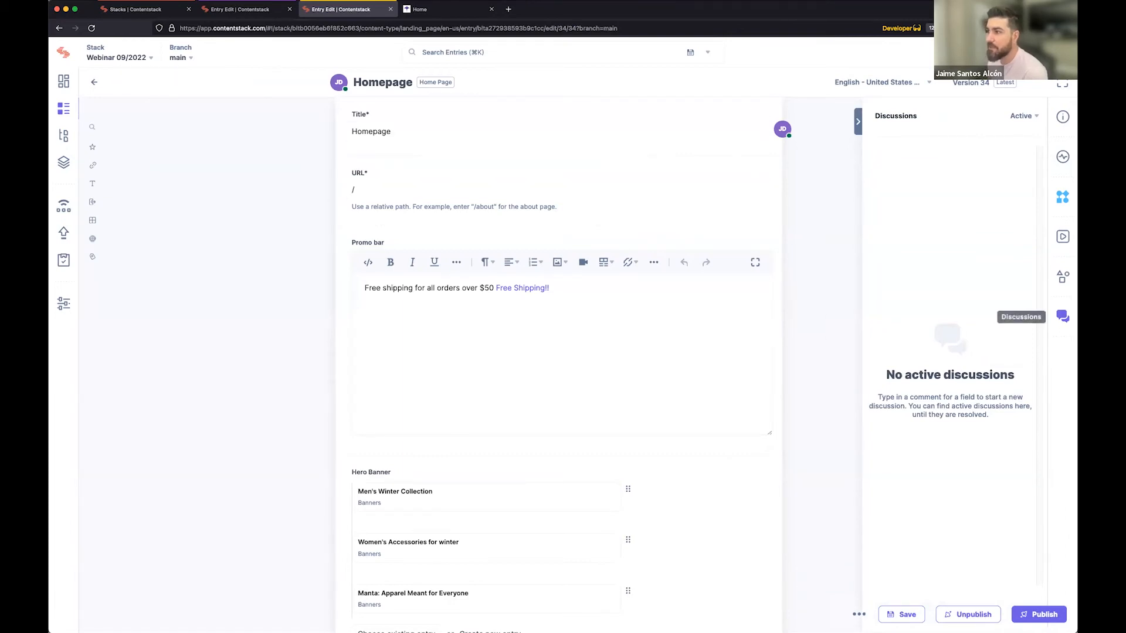
click(766, 115)
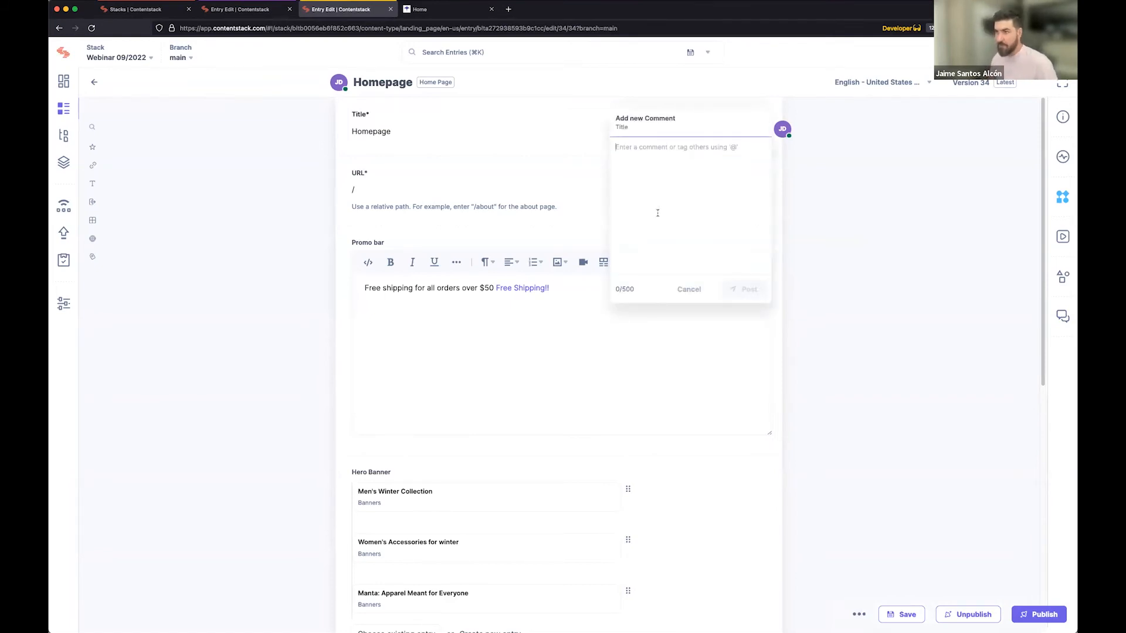
text(Hi!)
text(llo!)
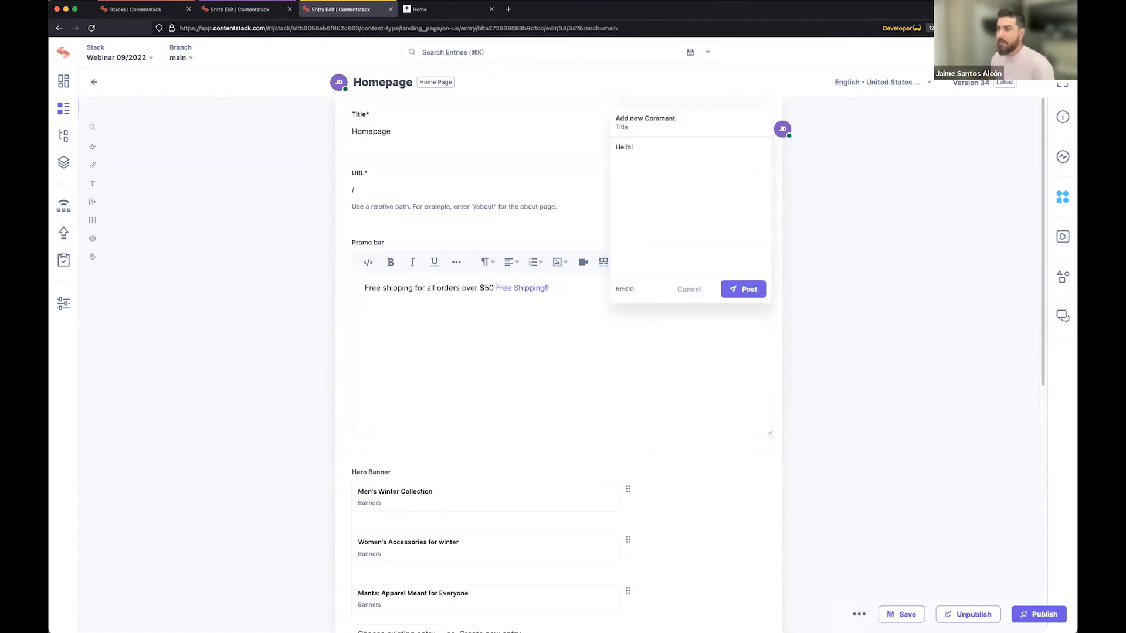
click(733, 290)
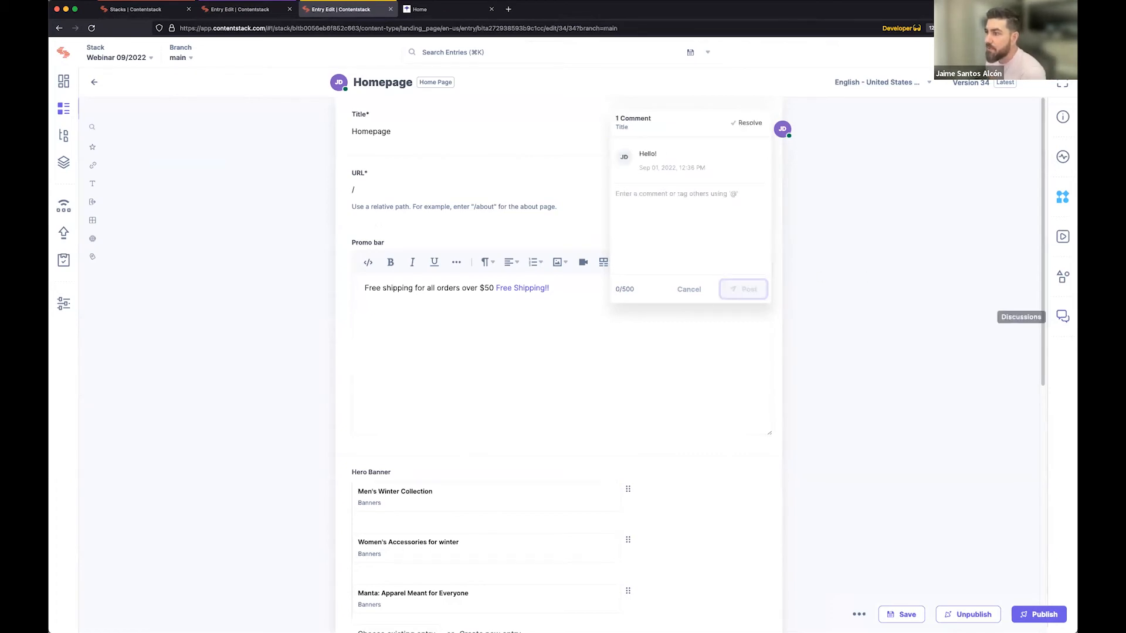
Review the new Title comment in the entry's discussions list and close the list.
click(1062, 317)
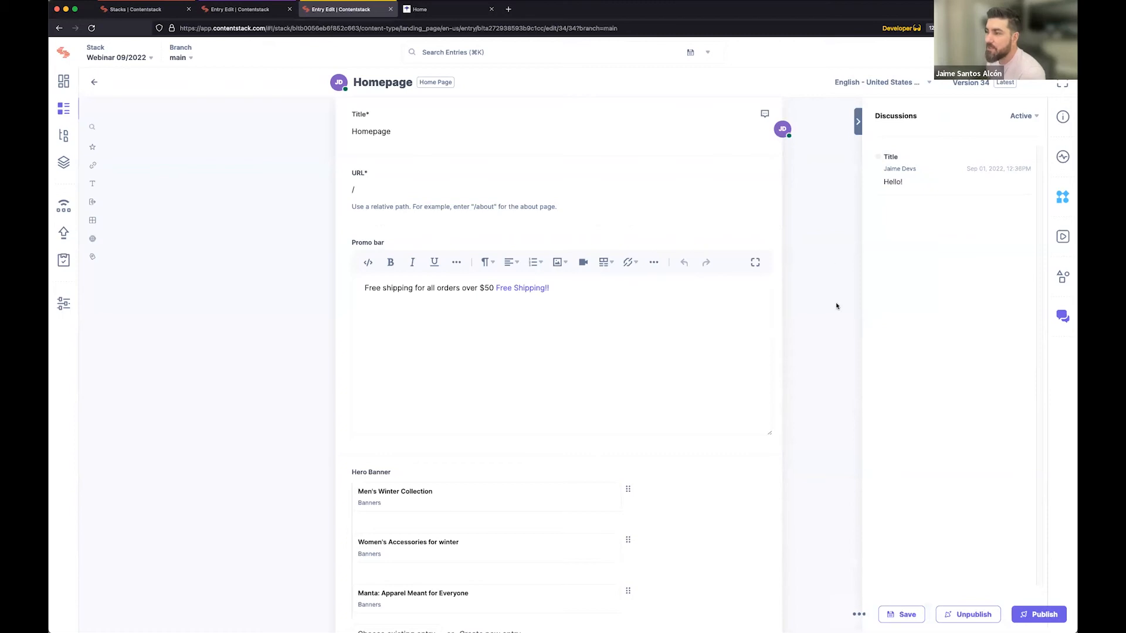
click(1063, 317)
click(1063, 316)
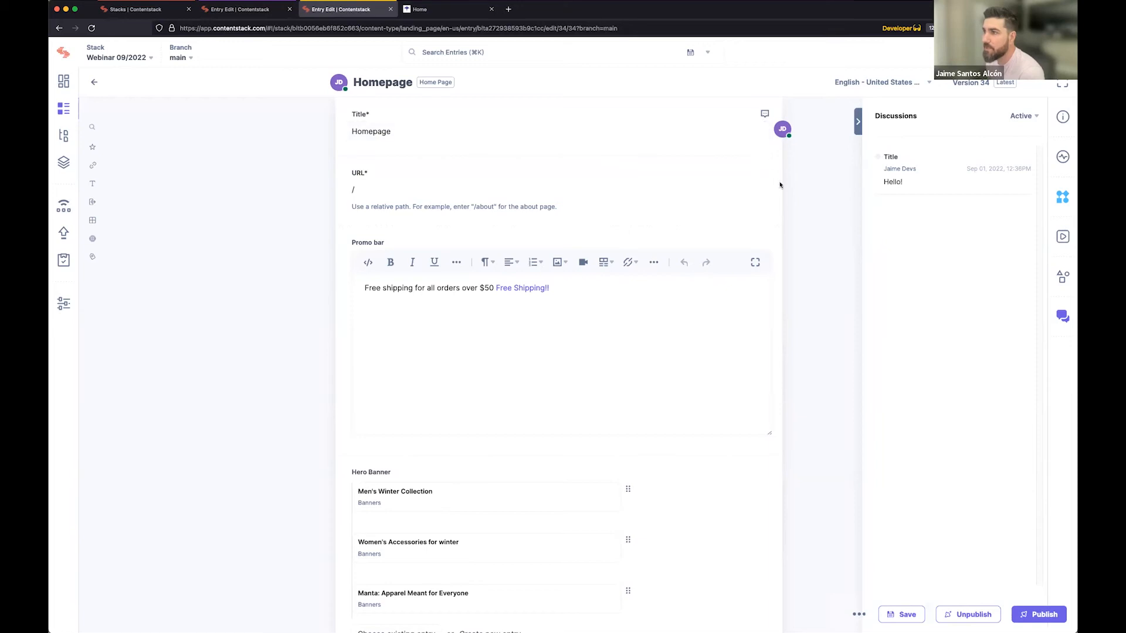
click(859, 126)
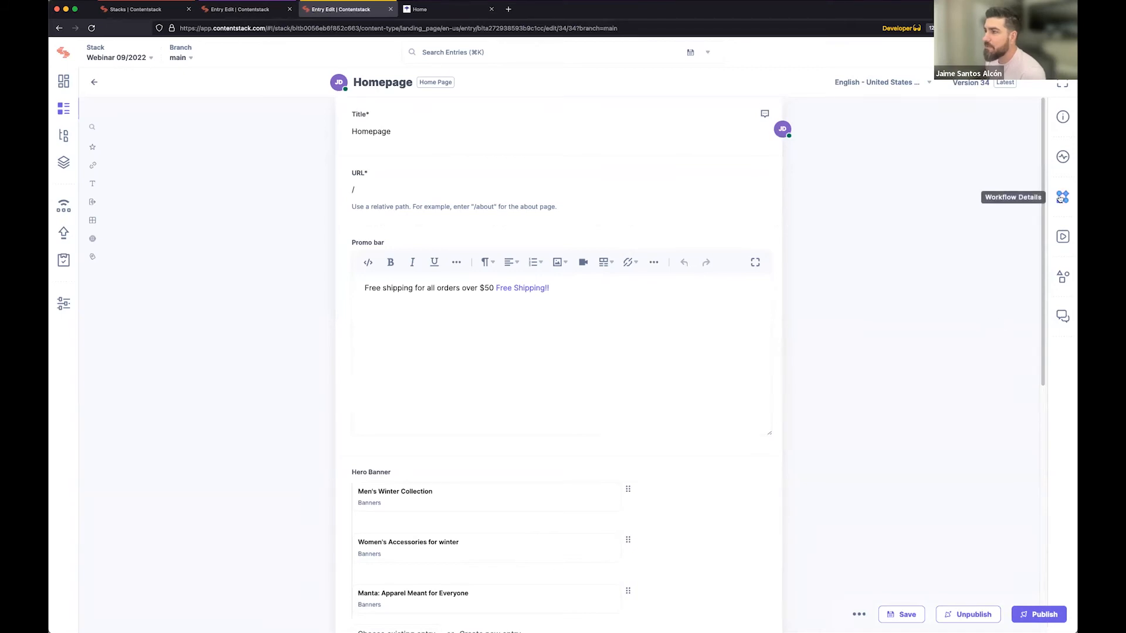
Show the Developer Tools app among the entry's widgets and widen its pane to view the API details.
click(1061, 278)
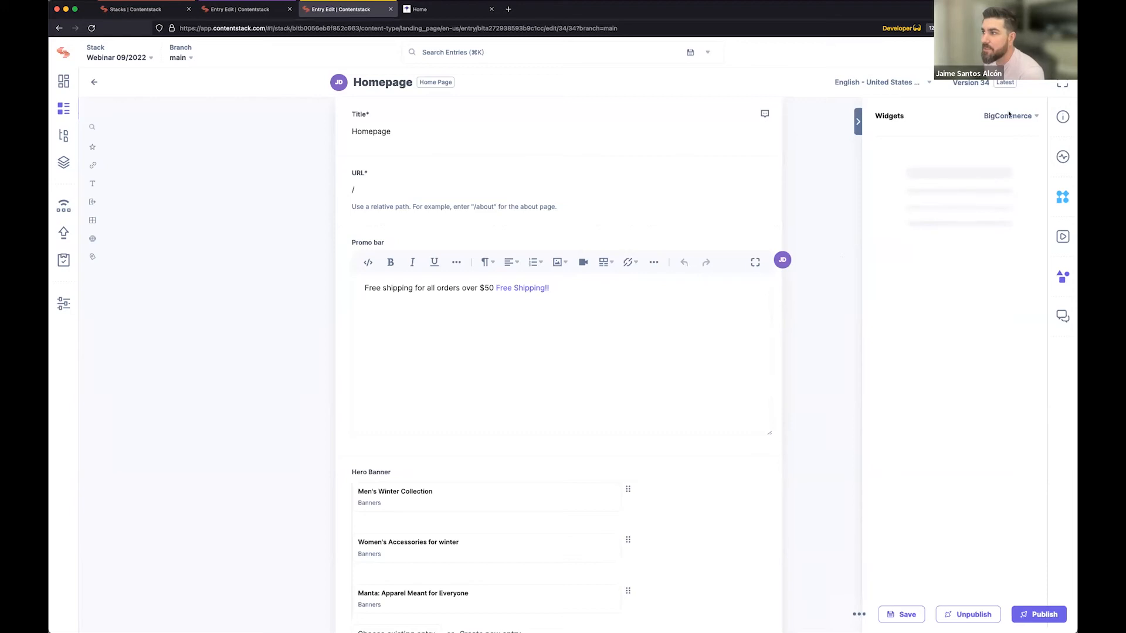
click(1010, 119)
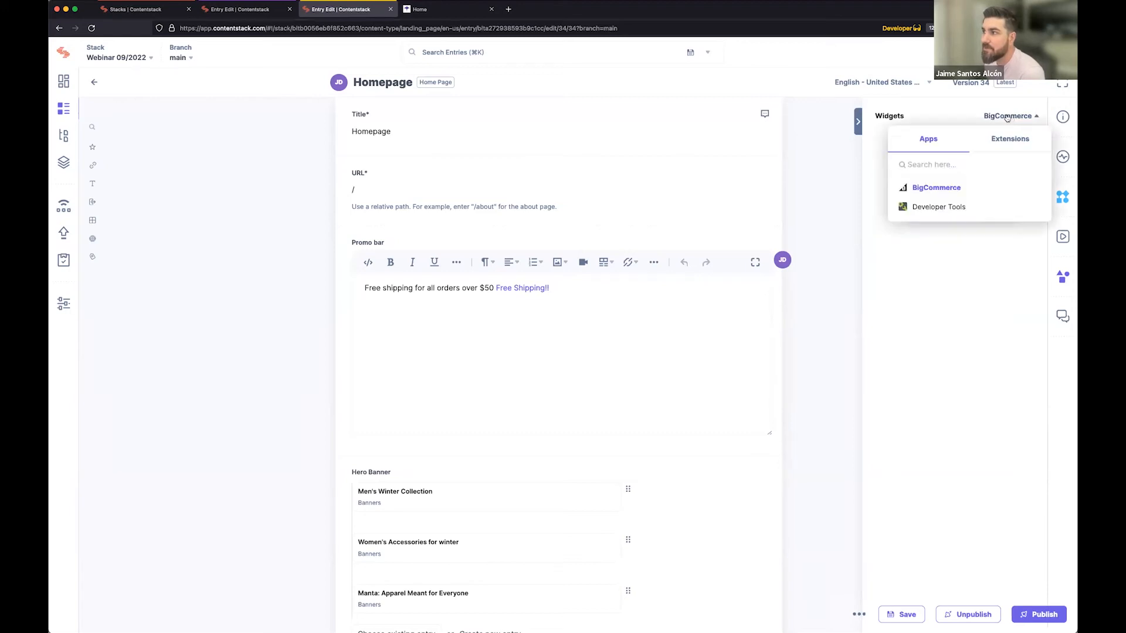
click(937, 208)
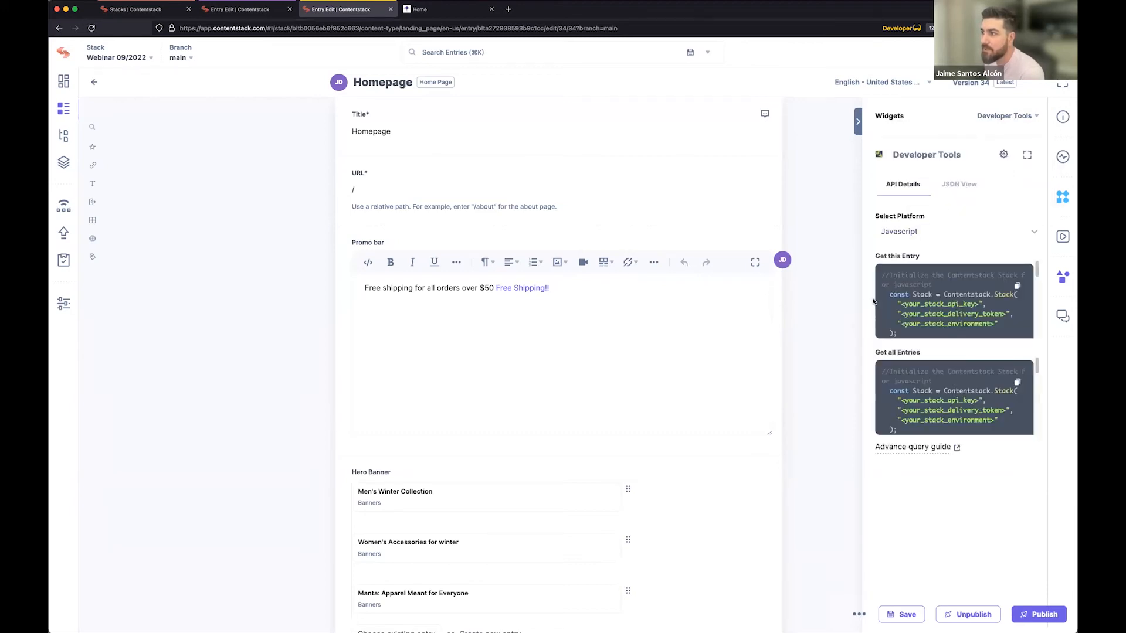
drag(862, 298, 831, 298)
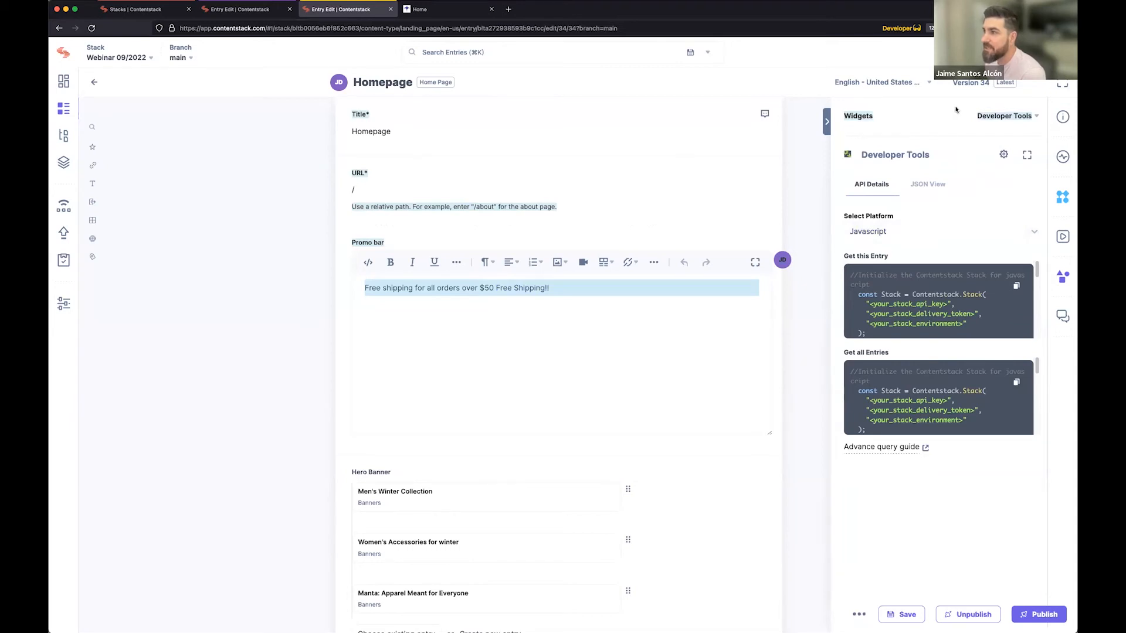
View the BigCommerce app and the IBM Watson extension among the entry's widgets, and close the widgets.
click(990, 116)
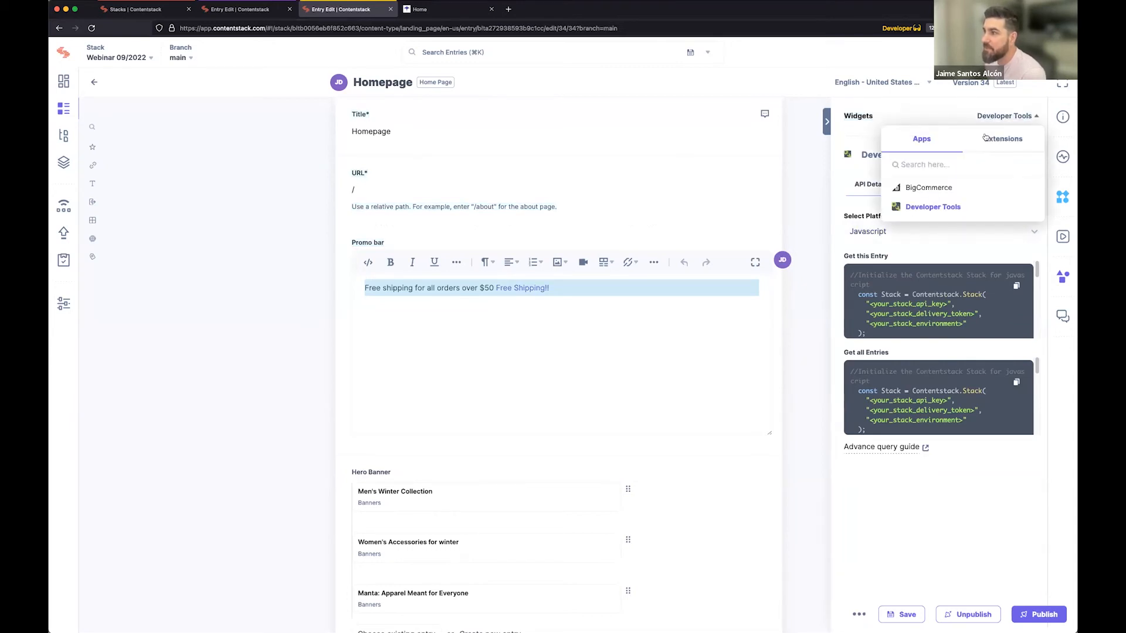
click(932, 187)
click(1006, 116)
click(997, 145)
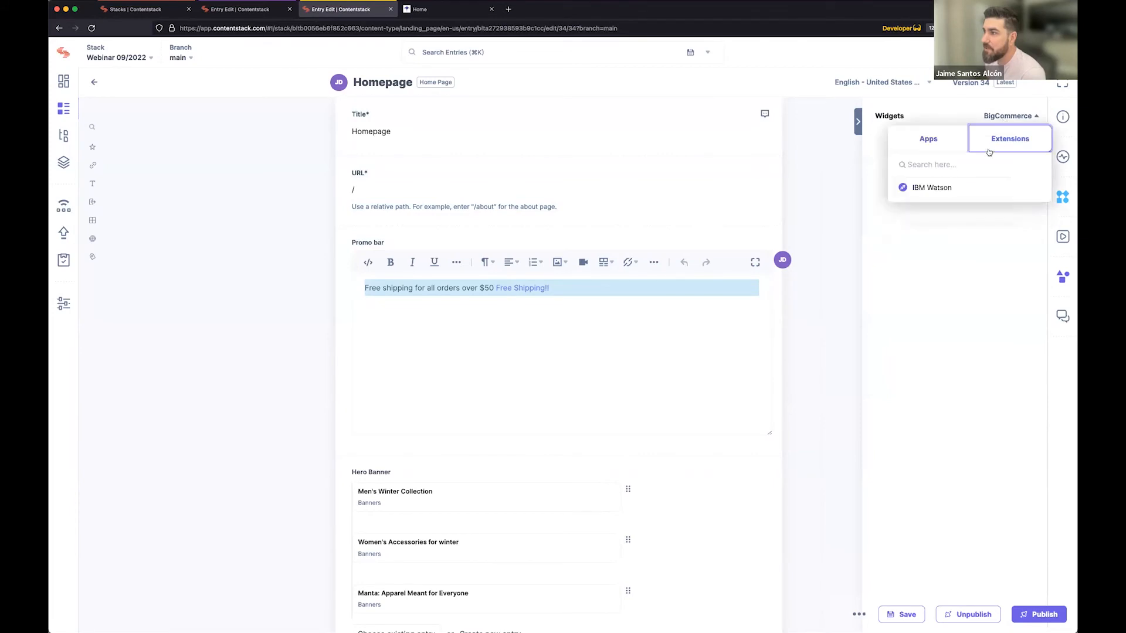
click(934, 187)
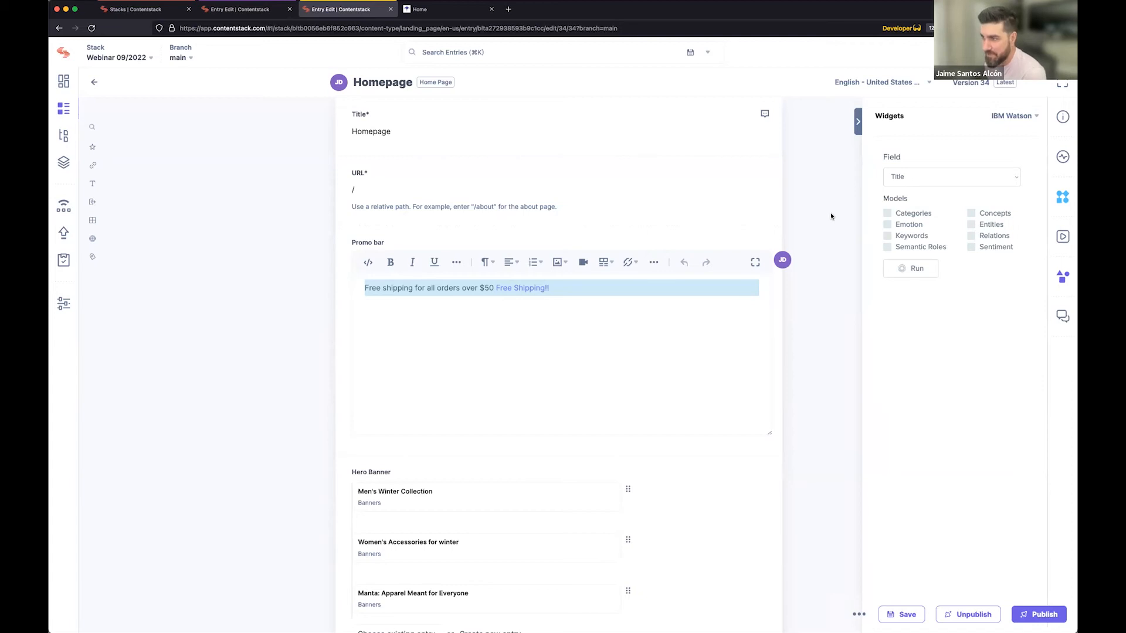
click(857, 130)
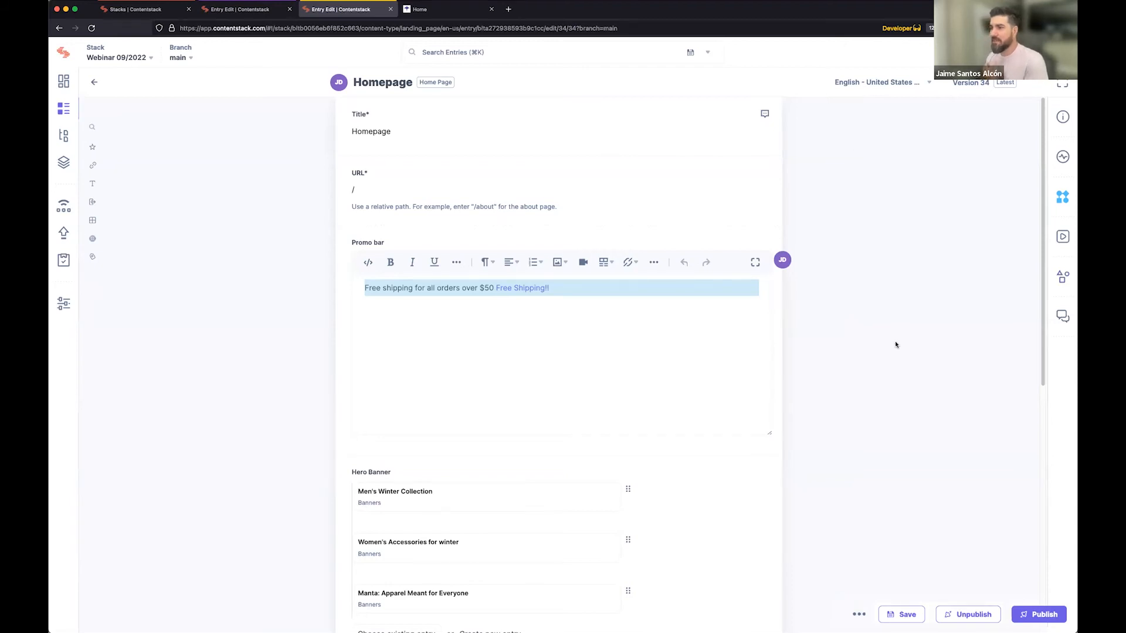
click(541, 348)
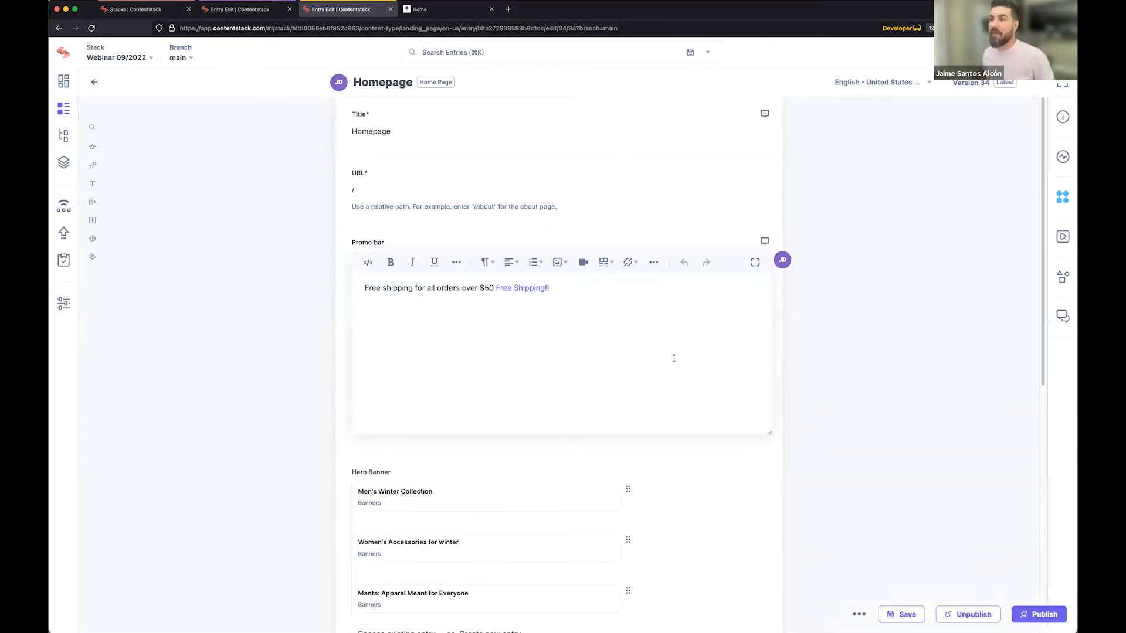
Switch to the local website's home page and examine the order amount in its promo bar.
click(441, 10)
click(581, 147)
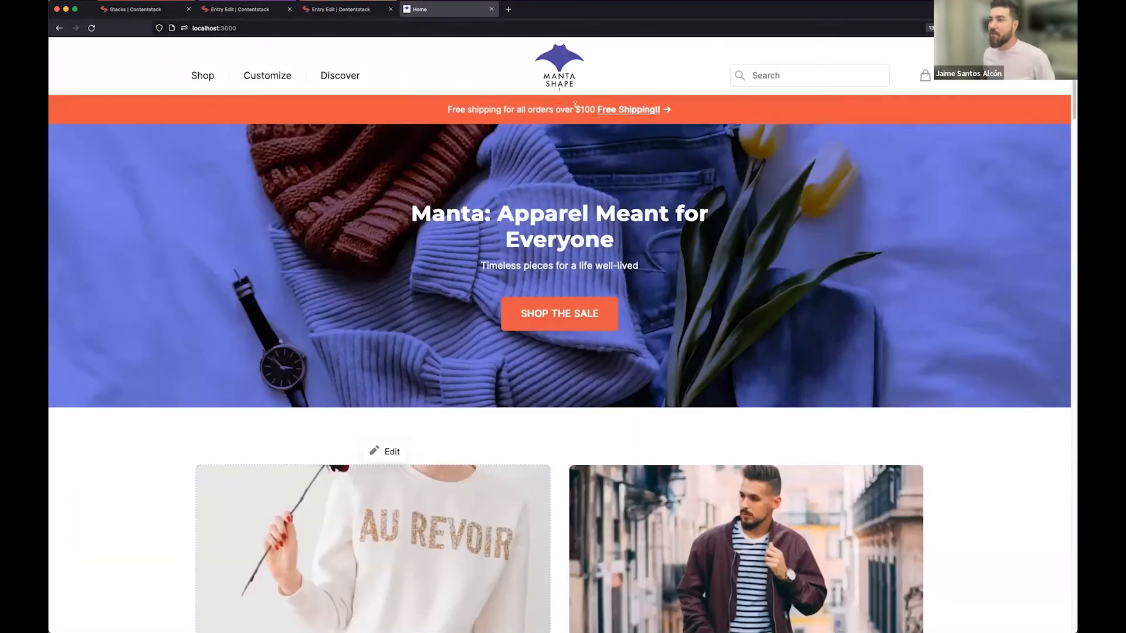
drag(557, 109, 596, 110)
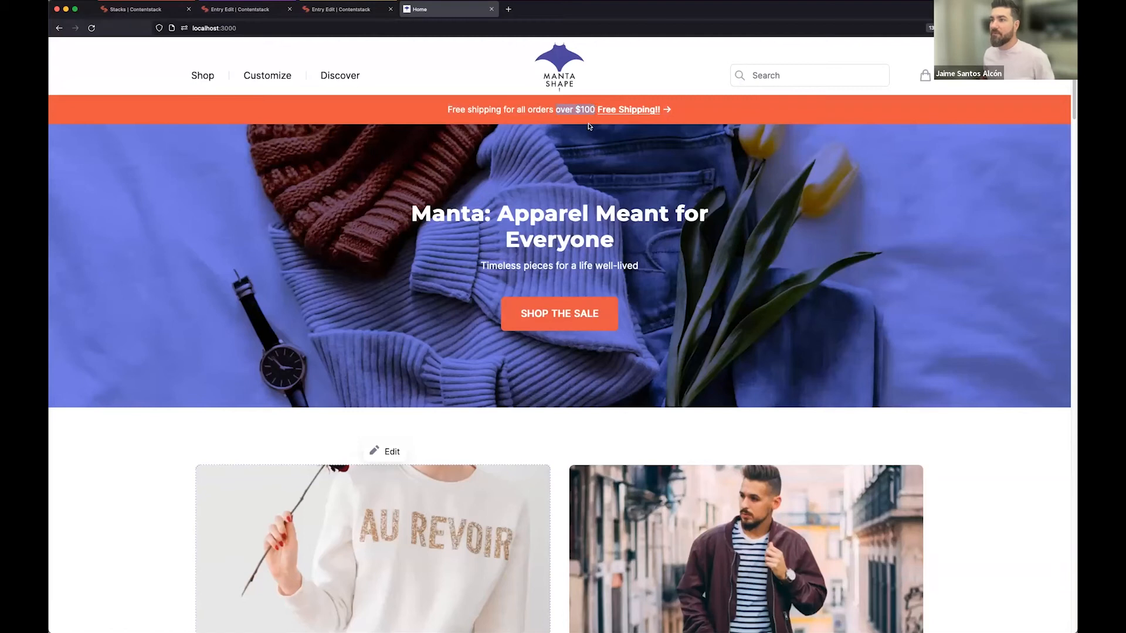
Return to the developer's Homepage entry, remove "over $50" from the Promo bar text and save the entry.
click(341, 9)
drag(465, 287, 499, 289)
key(BackSpace)
click(893, 615)
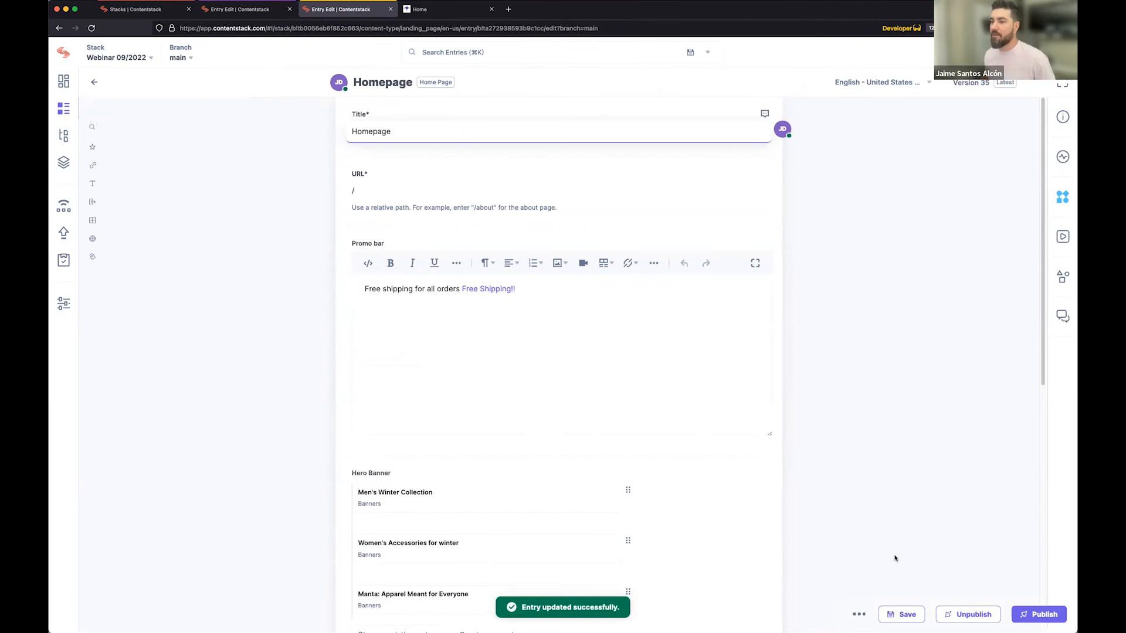
Publish the Homepage entry immediately to the development environment in English - United States only.
click(1038, 615)
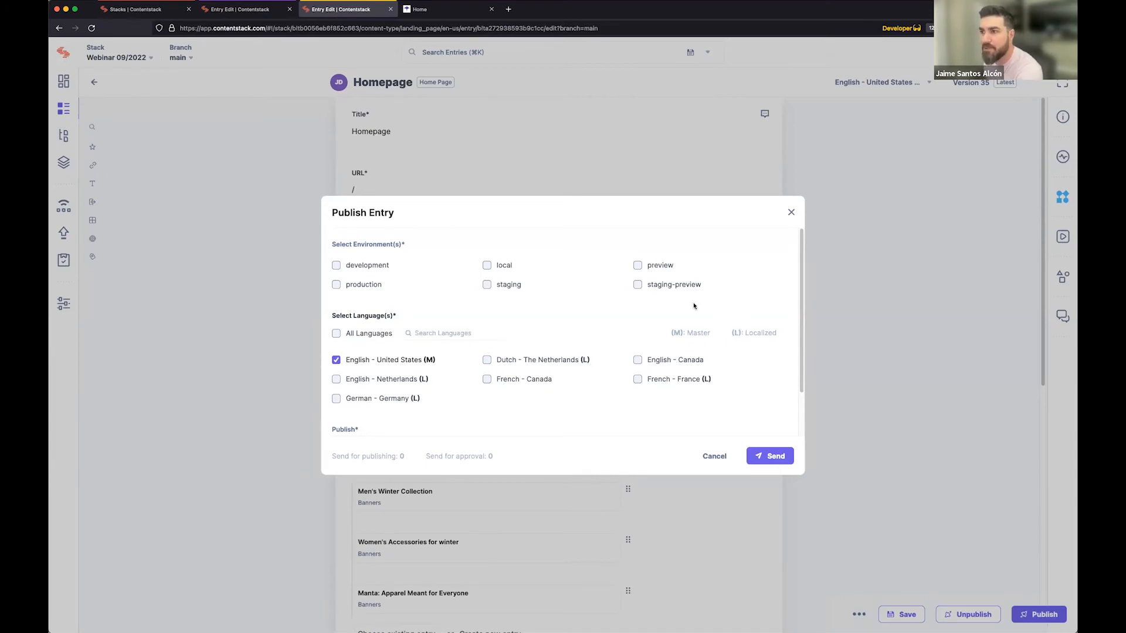
click(338, 267)
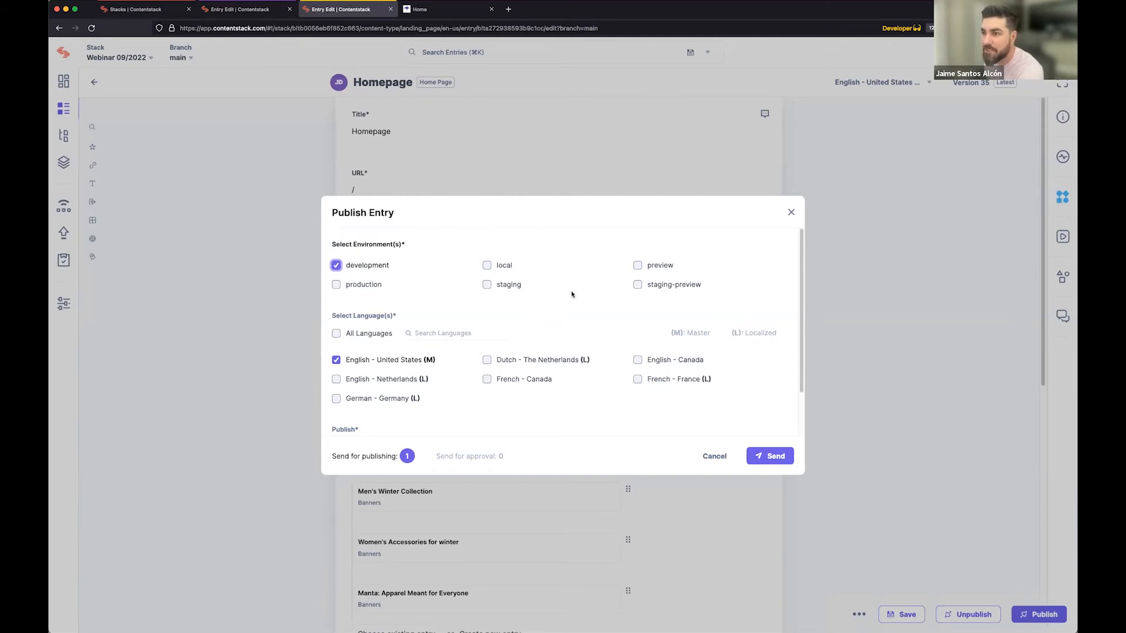
scroll(569, 295, down, 1)
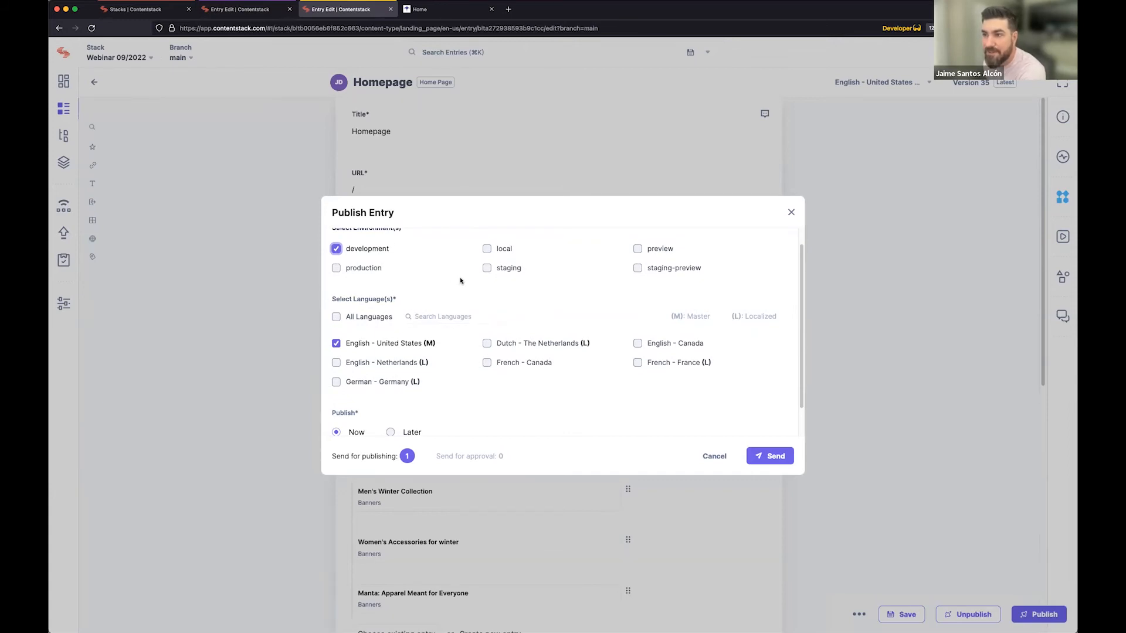
click(336, 319)
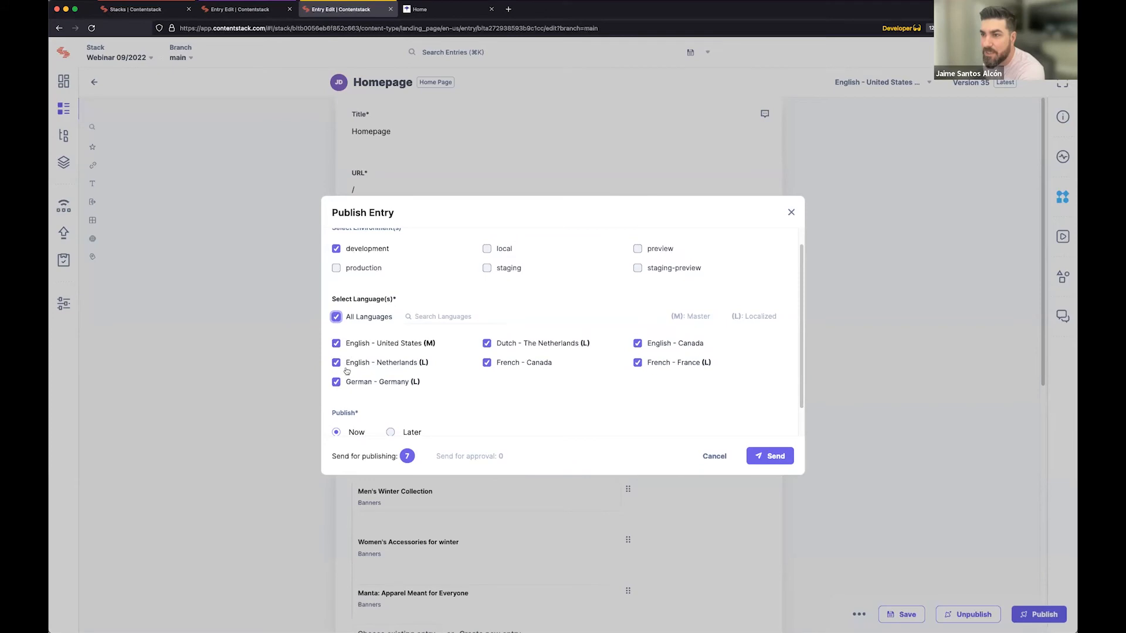
click(337, 320)
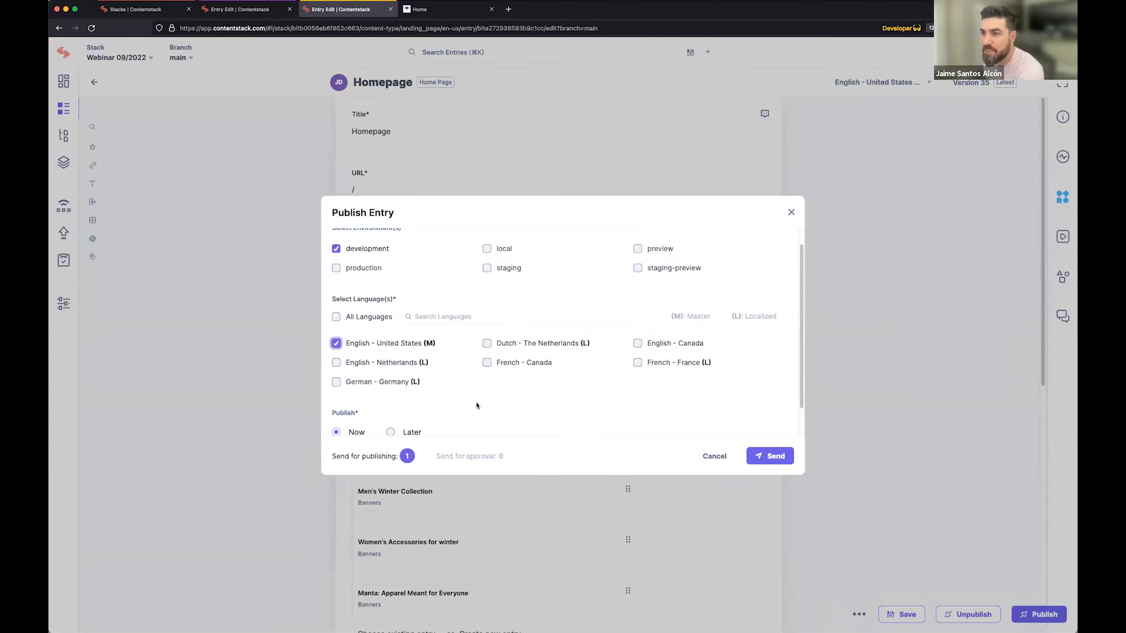
scroll(496, 387, down, 1)
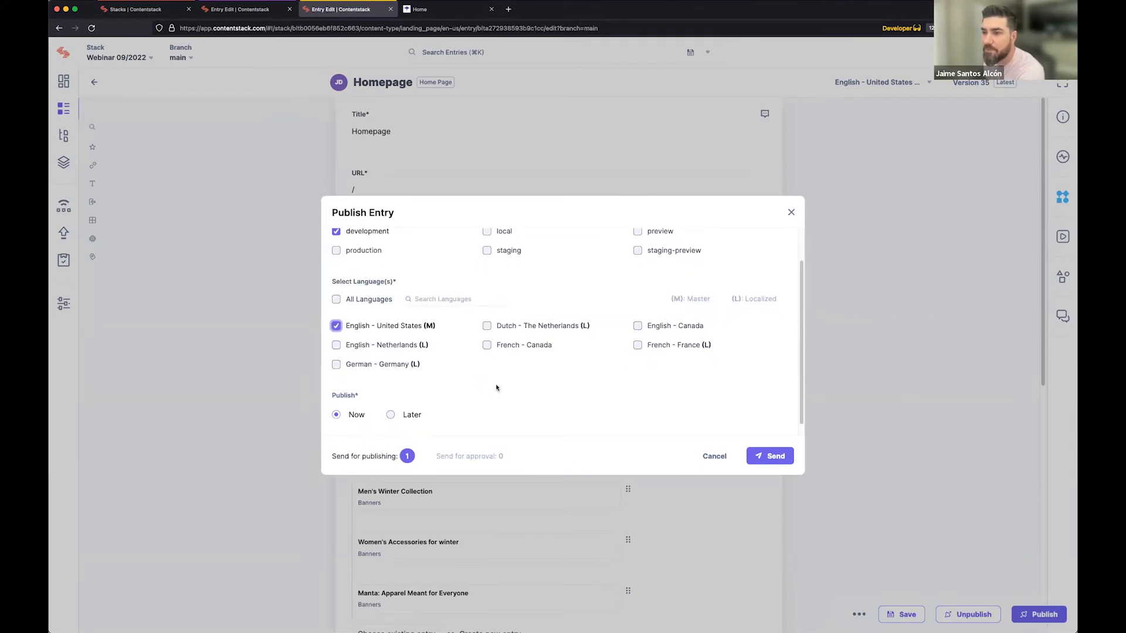
scroll(496, 388, down, 1)
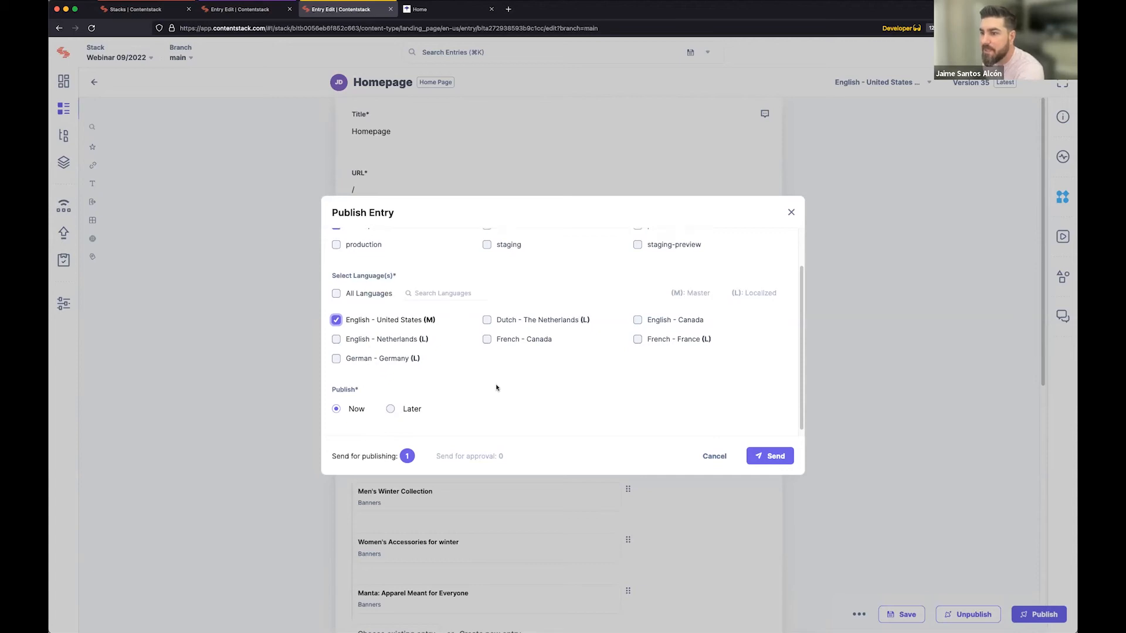
click(394, 405)
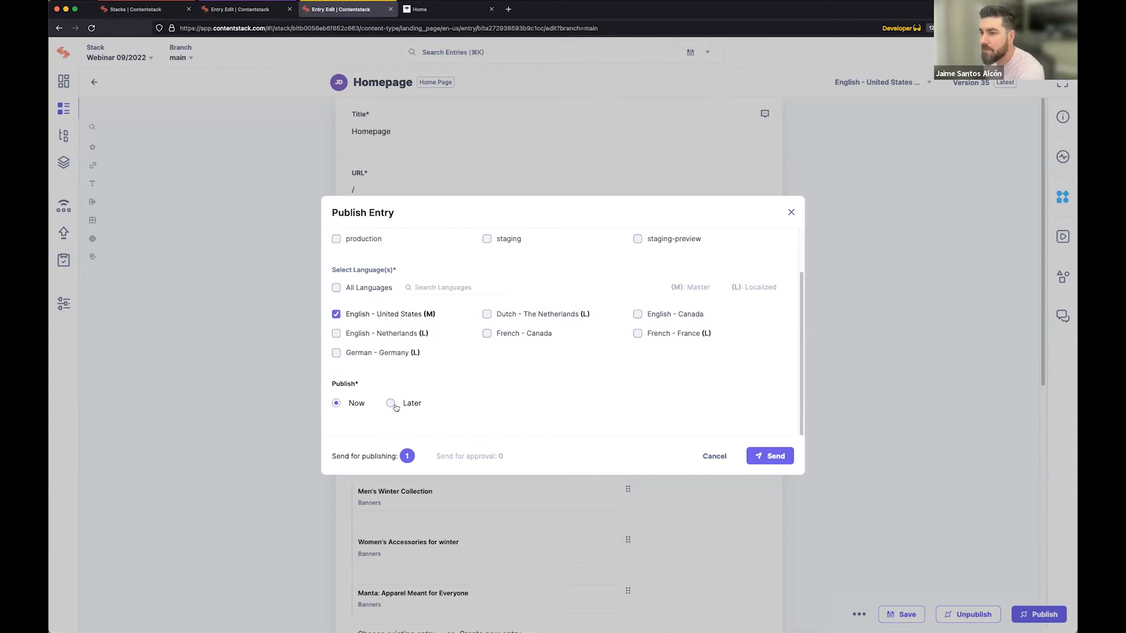
scroll(396, 405, down, 3)
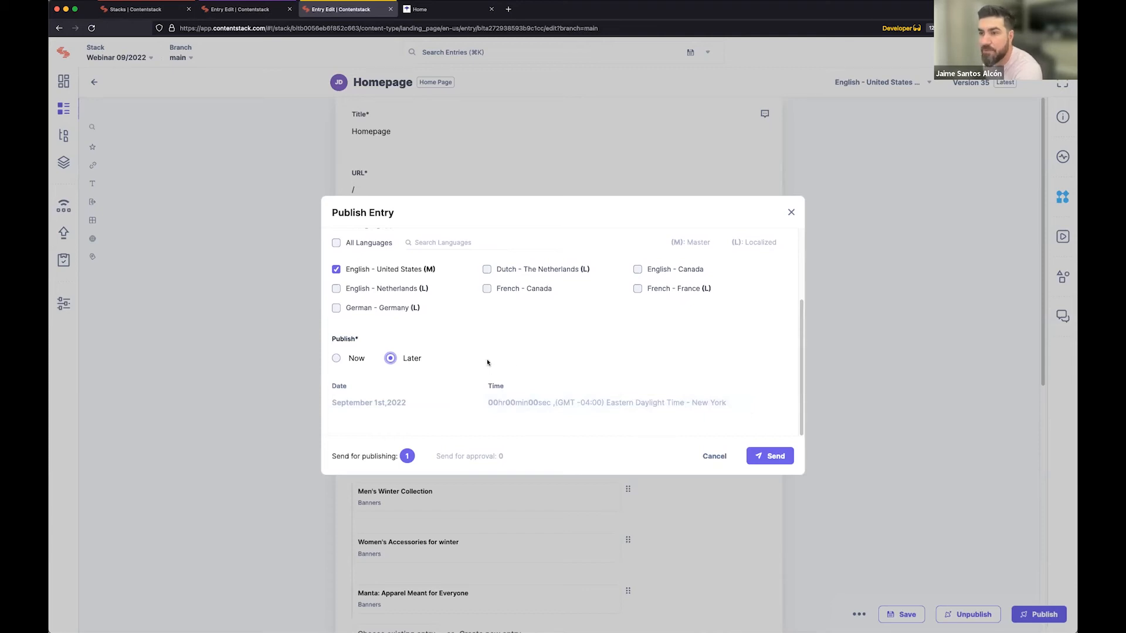
click(356, 359)
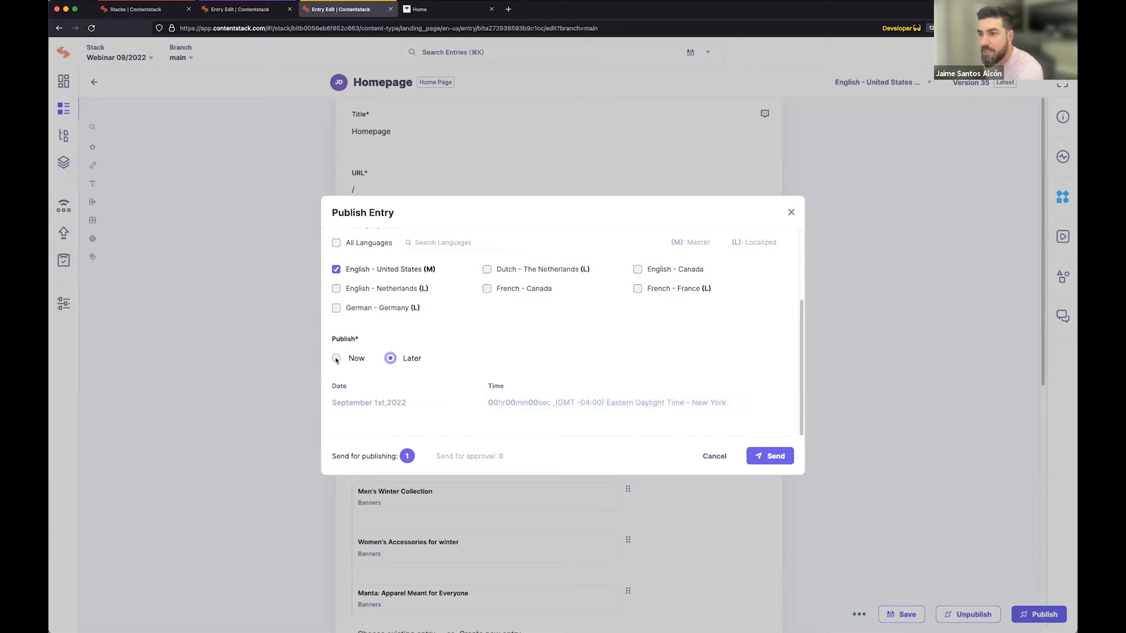
click(769, 457)
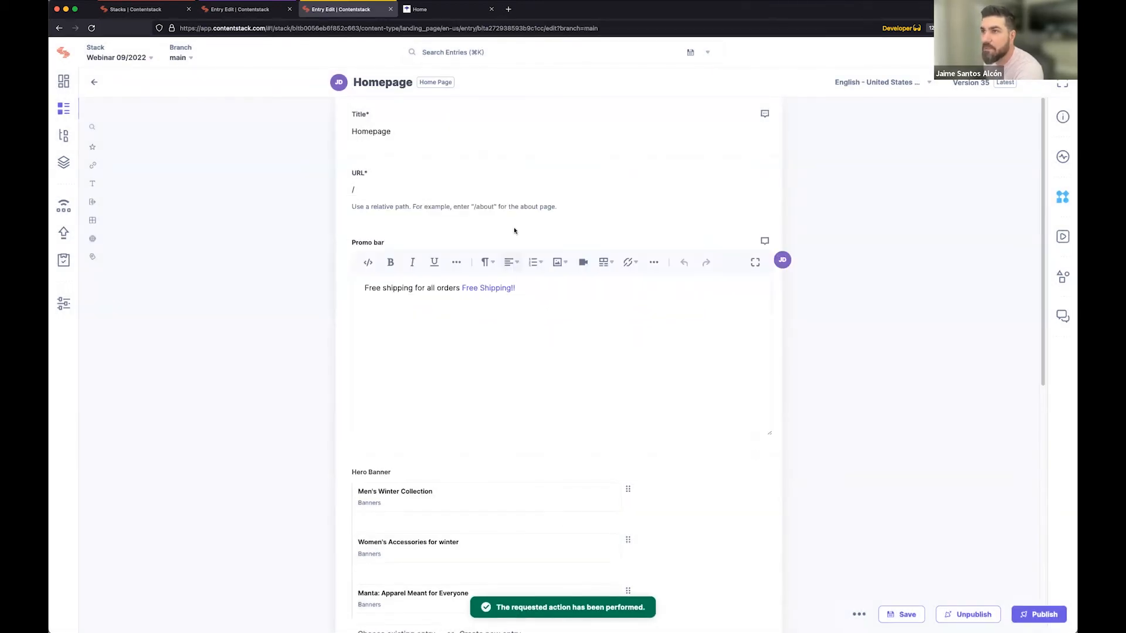
Switch to the local website's home page and reload it to check the promo bar text.
click(437, 10)
click(91, 28)
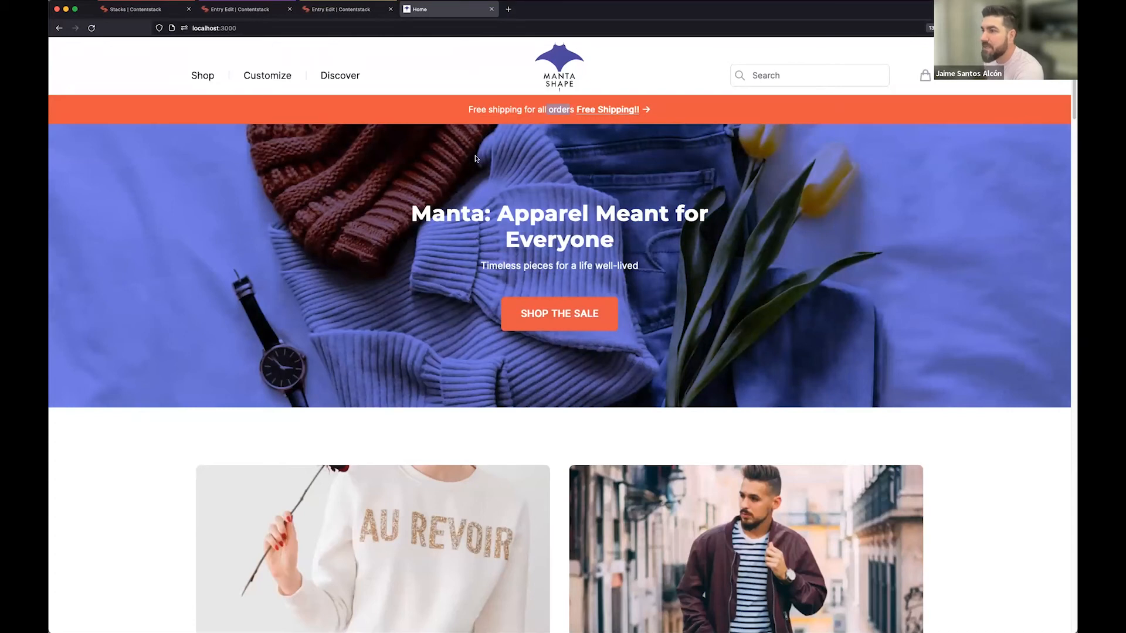
Return to the developer's Homepage entry and, in its workflow settings, keep the Draft stage and set the due date to 09/04/2022.
click(334, 9)
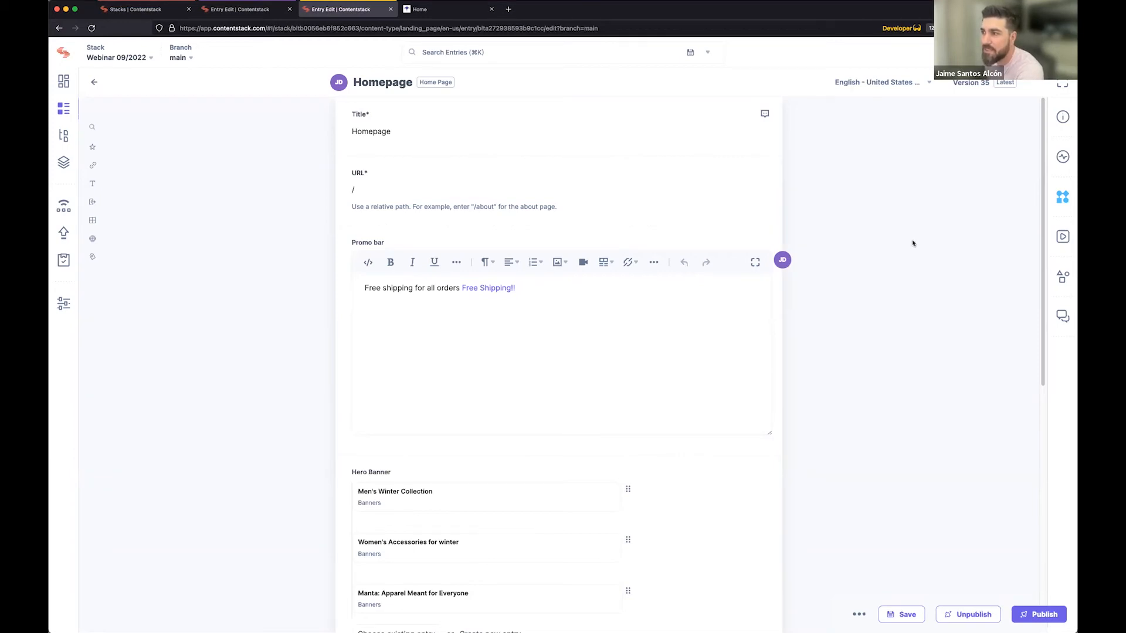
click(1063, 199)
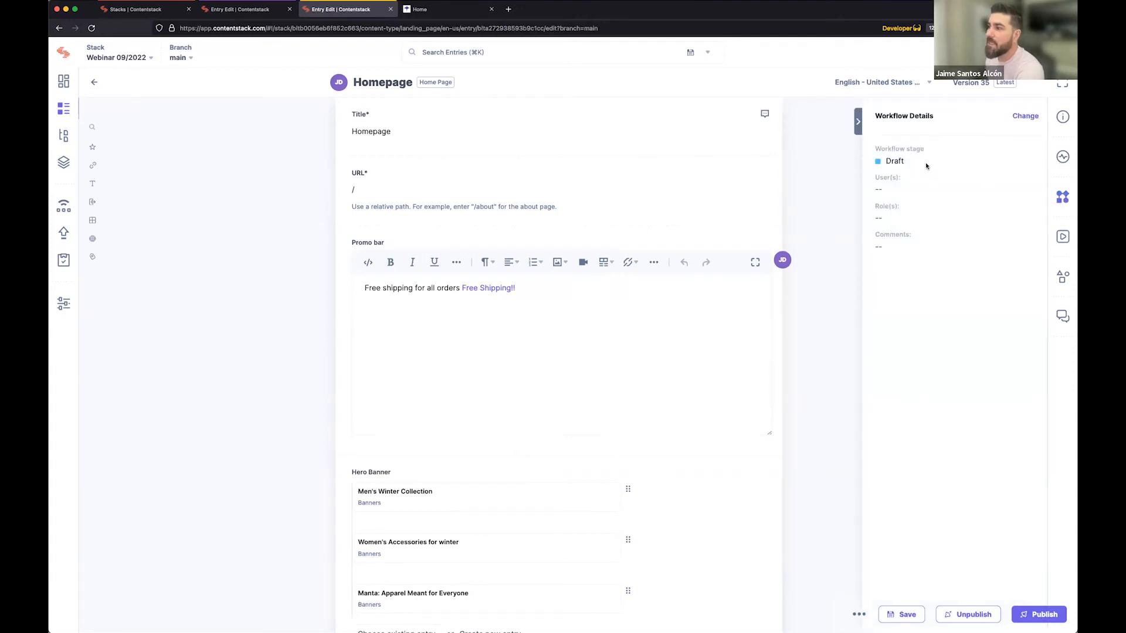
click(1025, 115)
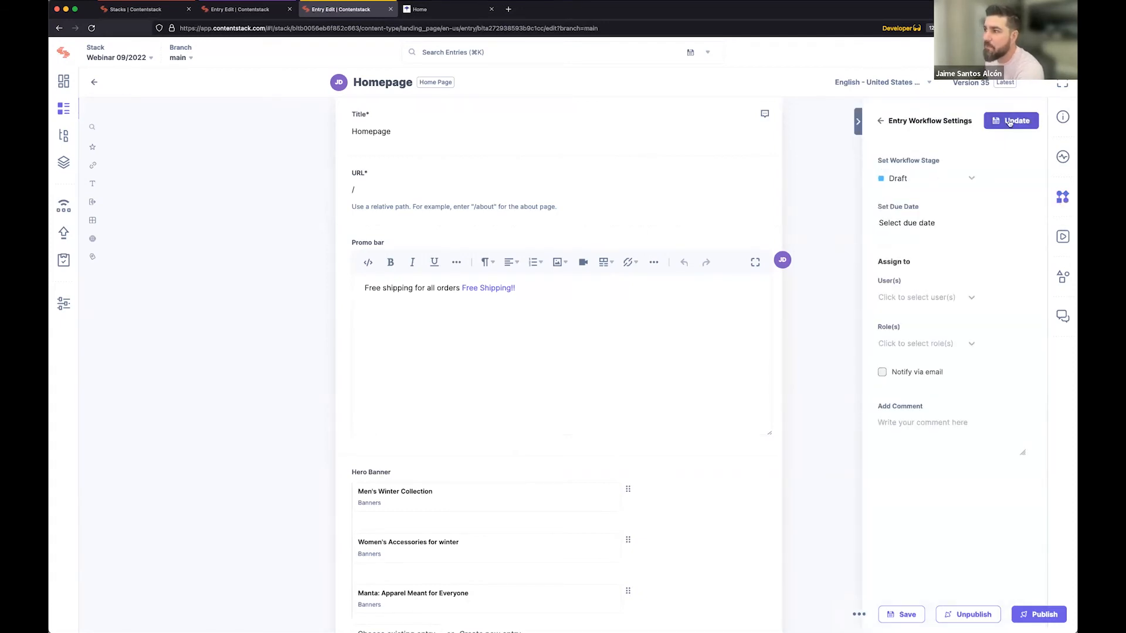
click(942, 178)
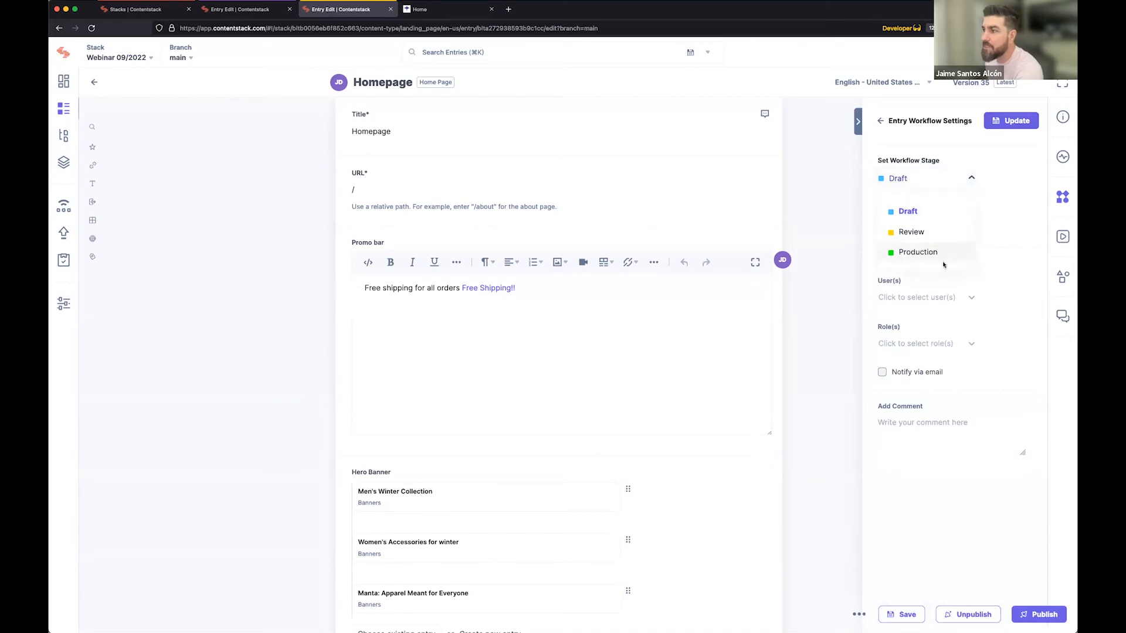
click(924, 214)
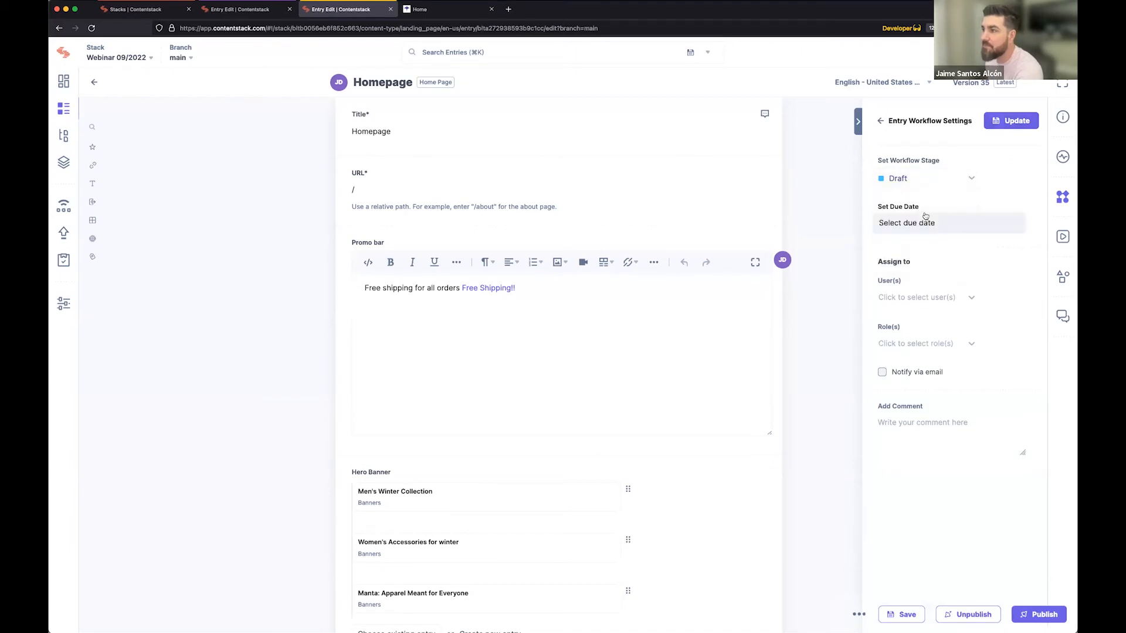
click(937, 223)
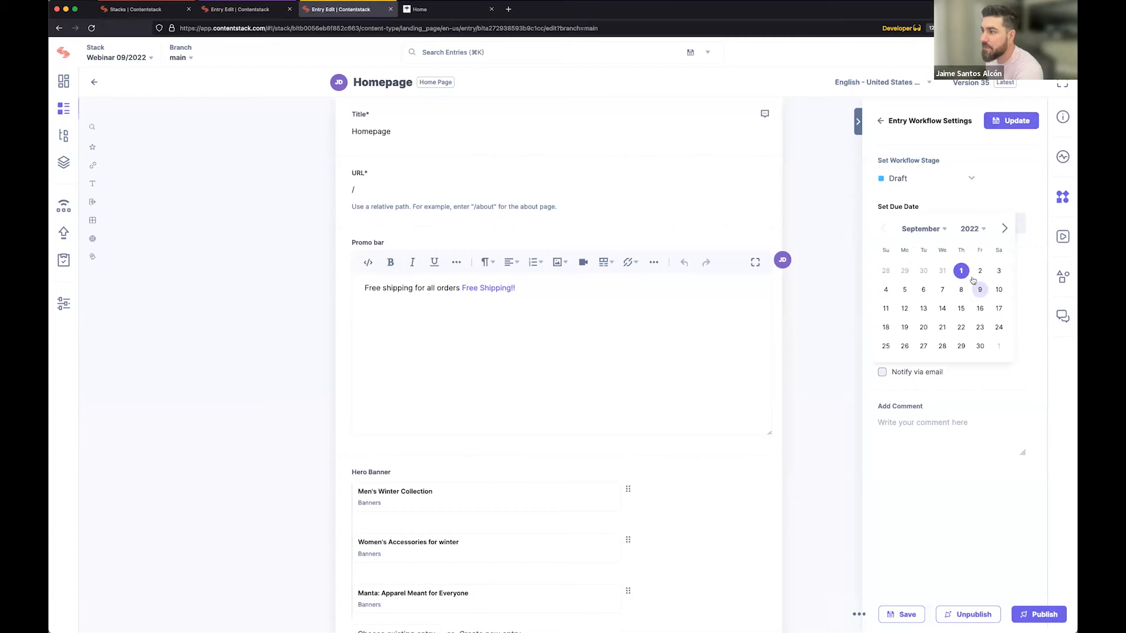
click(885, 290)
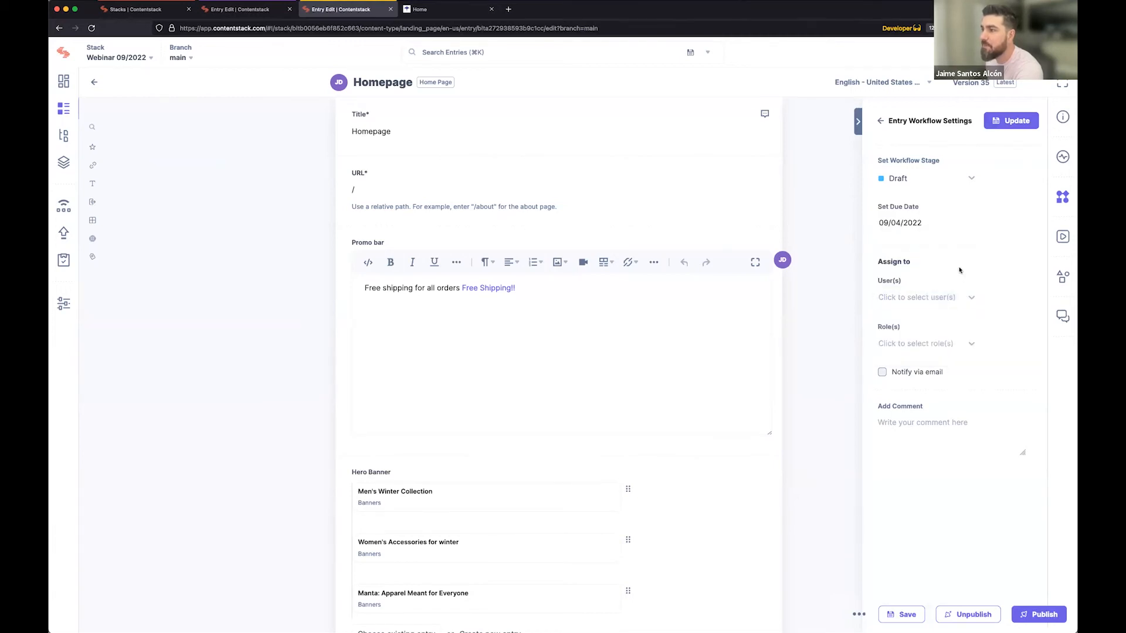
Assign the workflow task to the editor's user account and the Content Manager role, with email notification enabled.
click(953, 297)
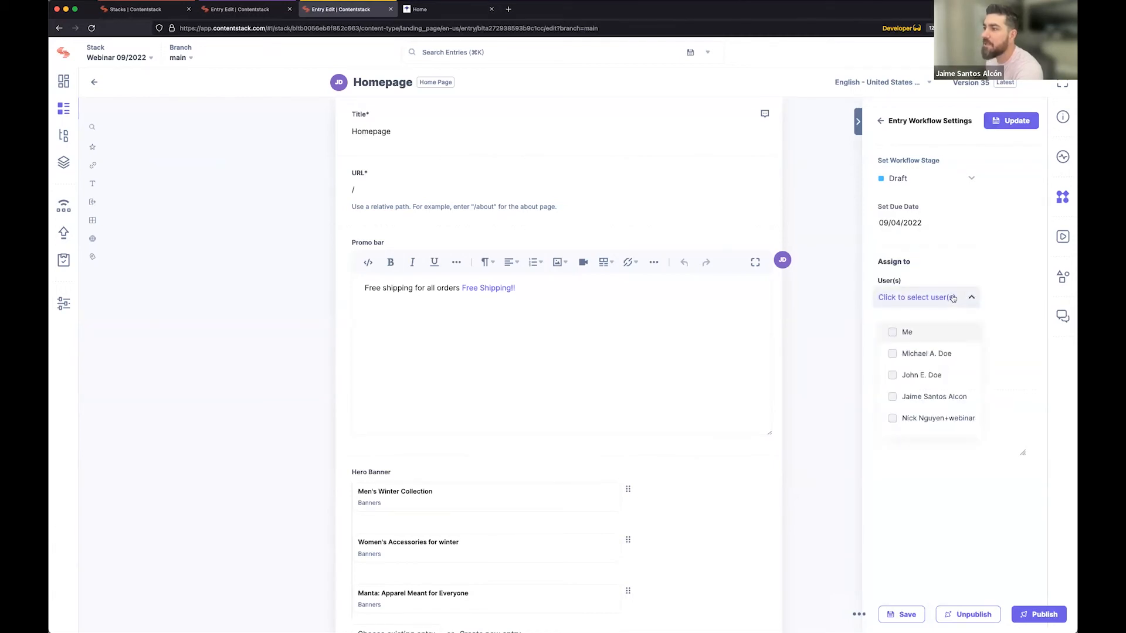
click(892, 375)
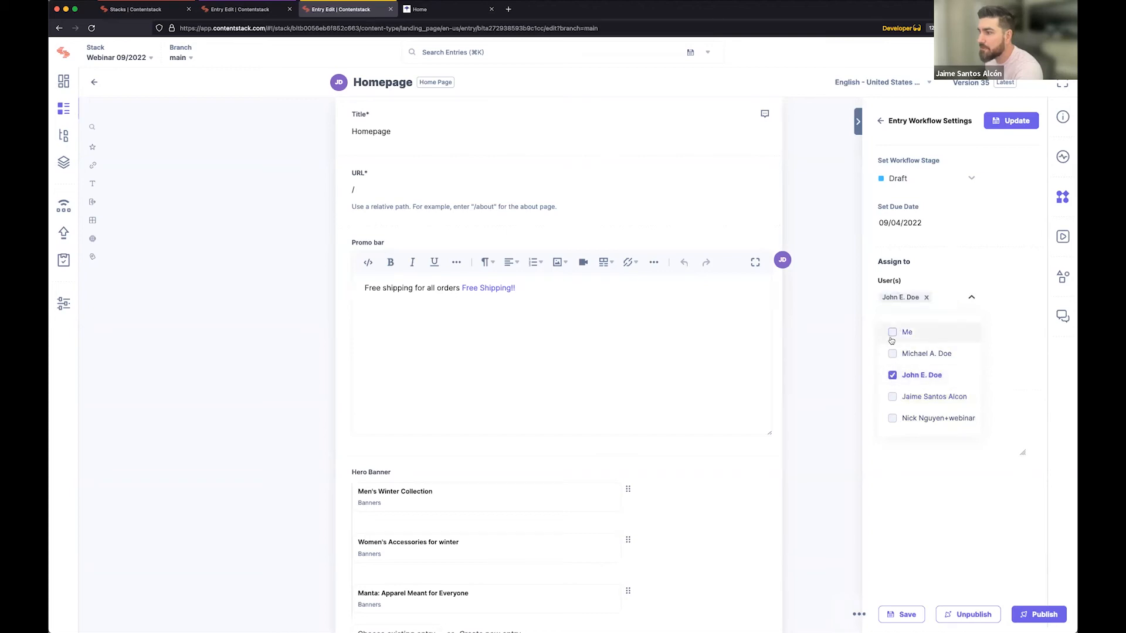
click(966, 253)
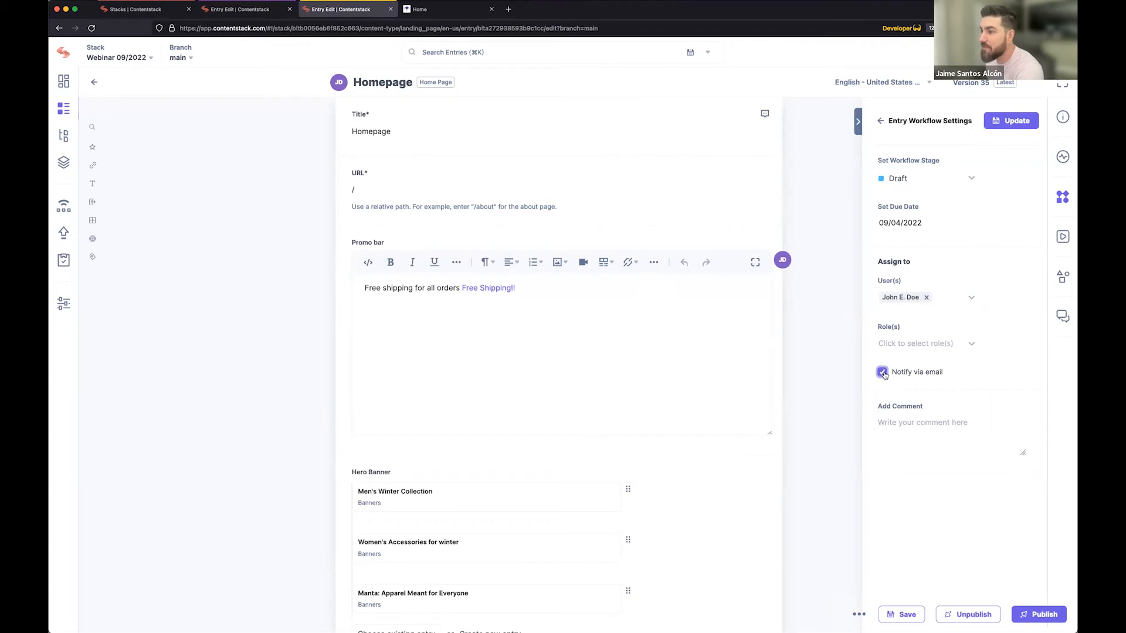
click(917, 346)
click(892, 400)
click(989, 320)
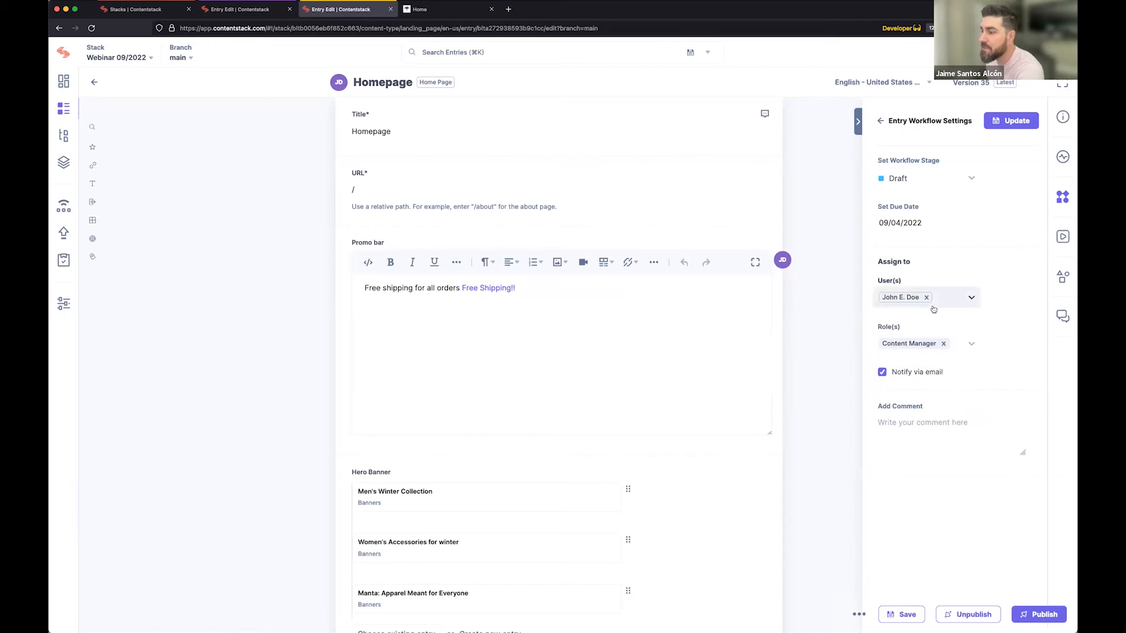
Add the workflow comment "Please work on this" and update the entry's workflow settings.
click(925, 443)
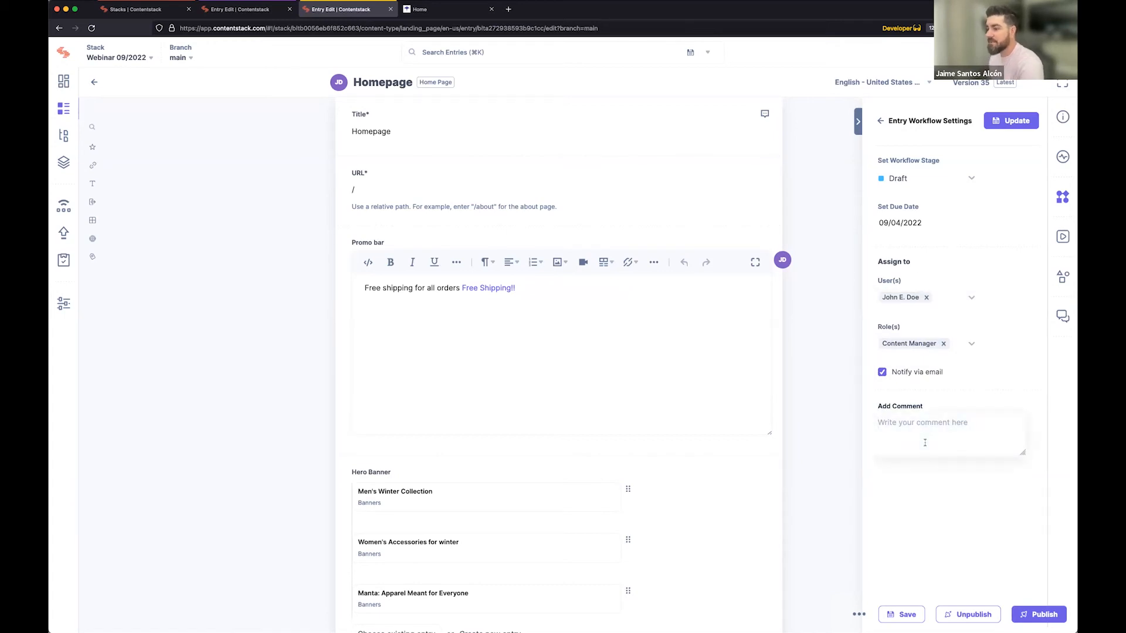
text(Please work on this)
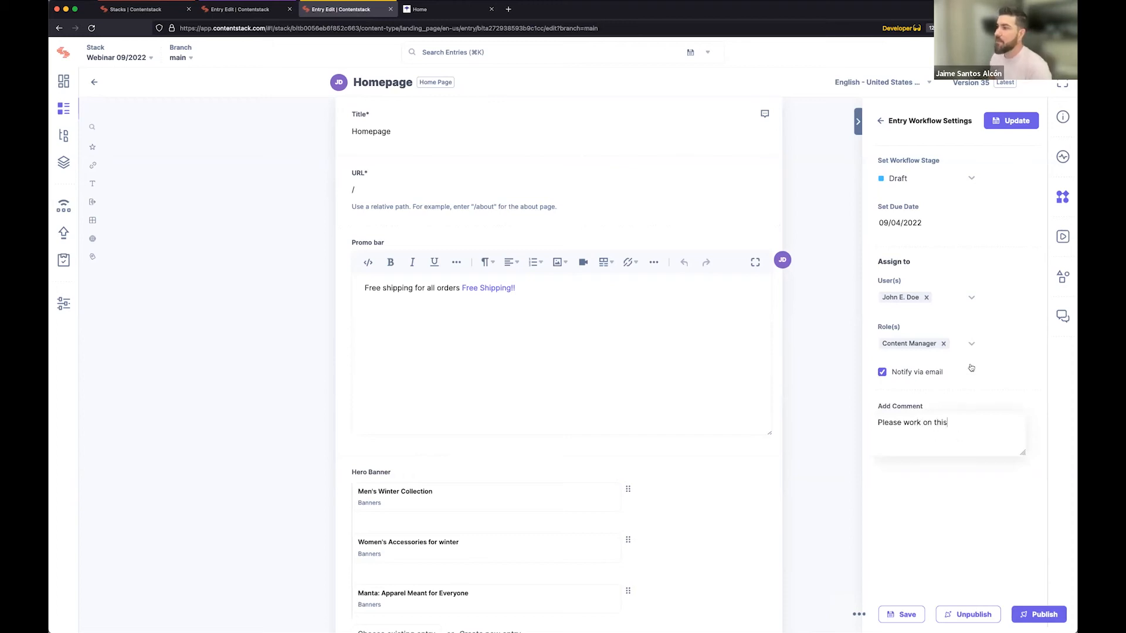
click(1004, 124)
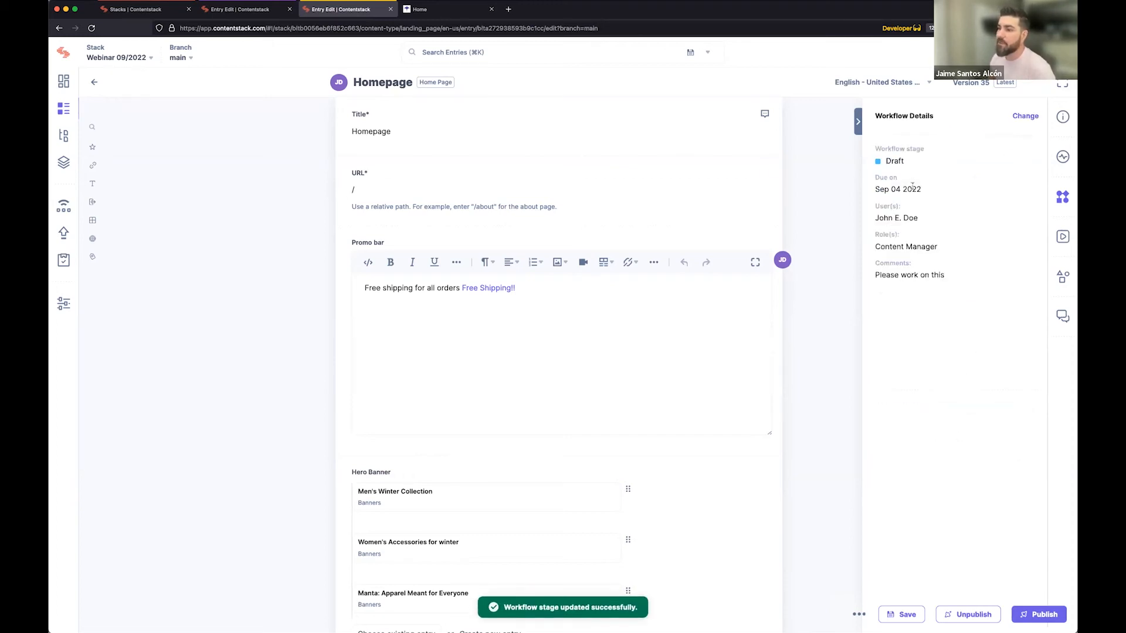
Switch to the editor's session, check the Homepage task's assignees in the Tasks list and open its entry.
click(250, 9)
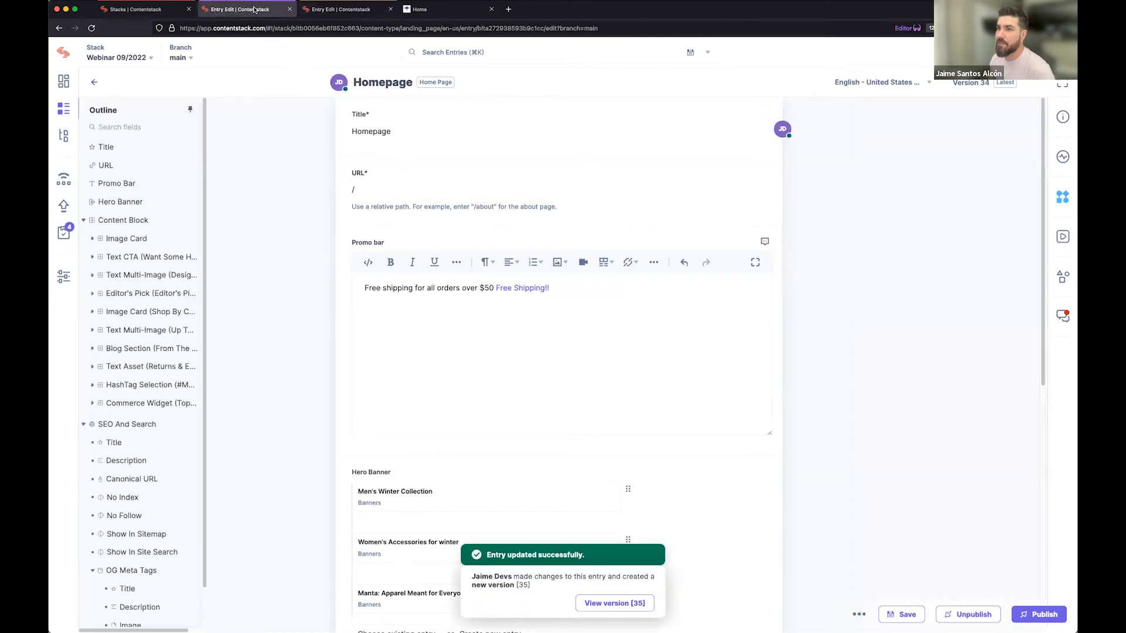
click(63, 232)
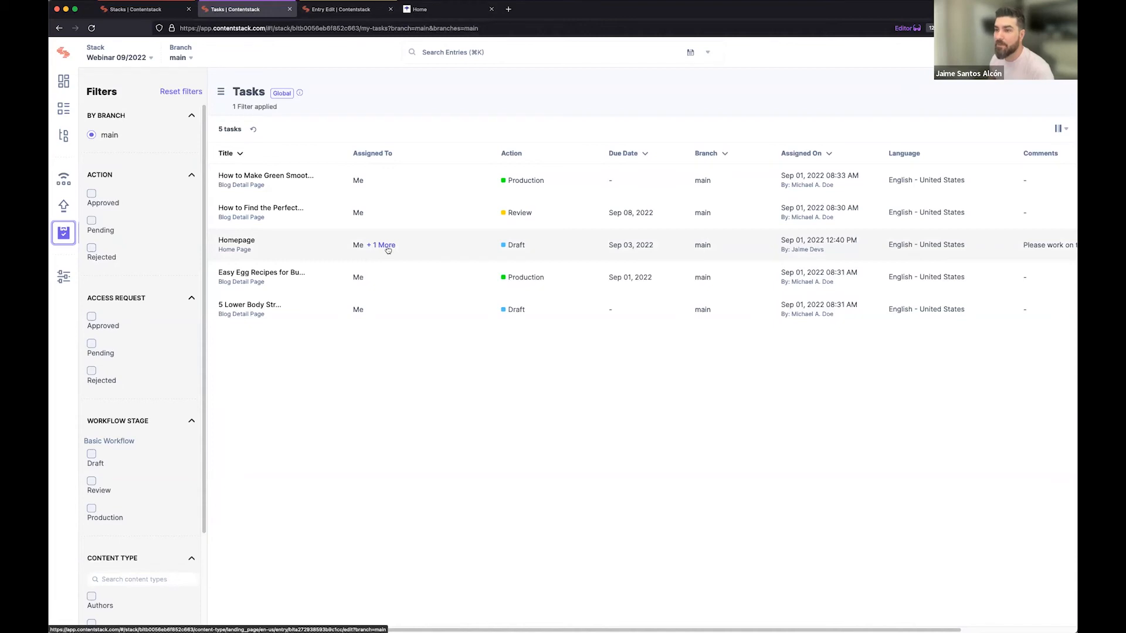
click(386, 246)
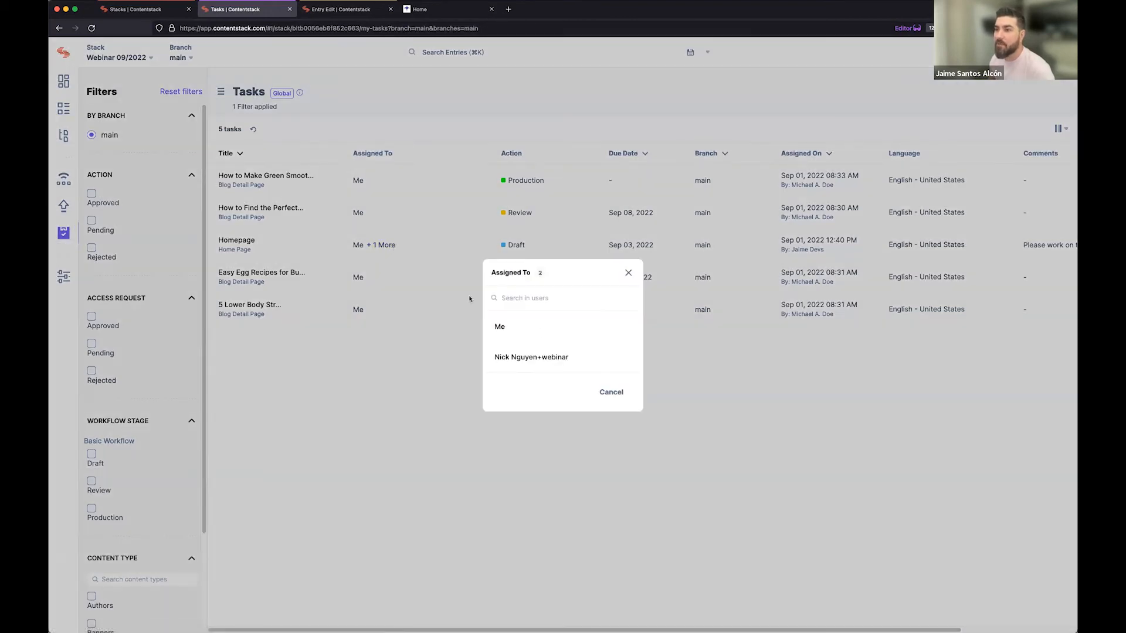
click(609, 391)
click(247, 245)
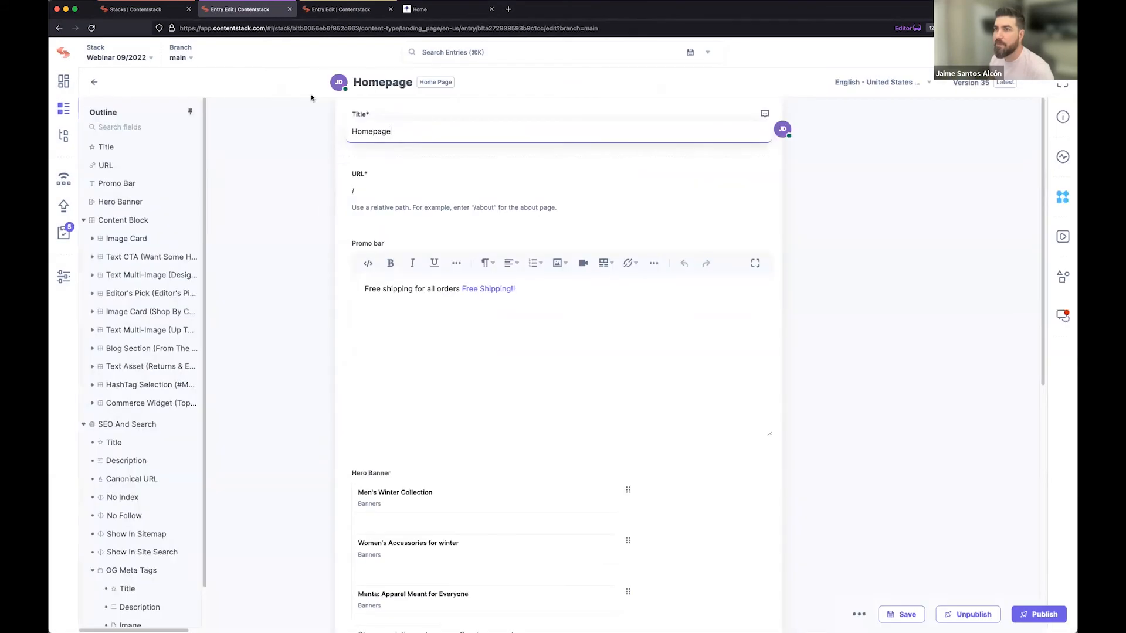
Resolve the active discussion on the Homepage entry's Title field and close the discussions.
click(571, 336)
click(1061, 319)
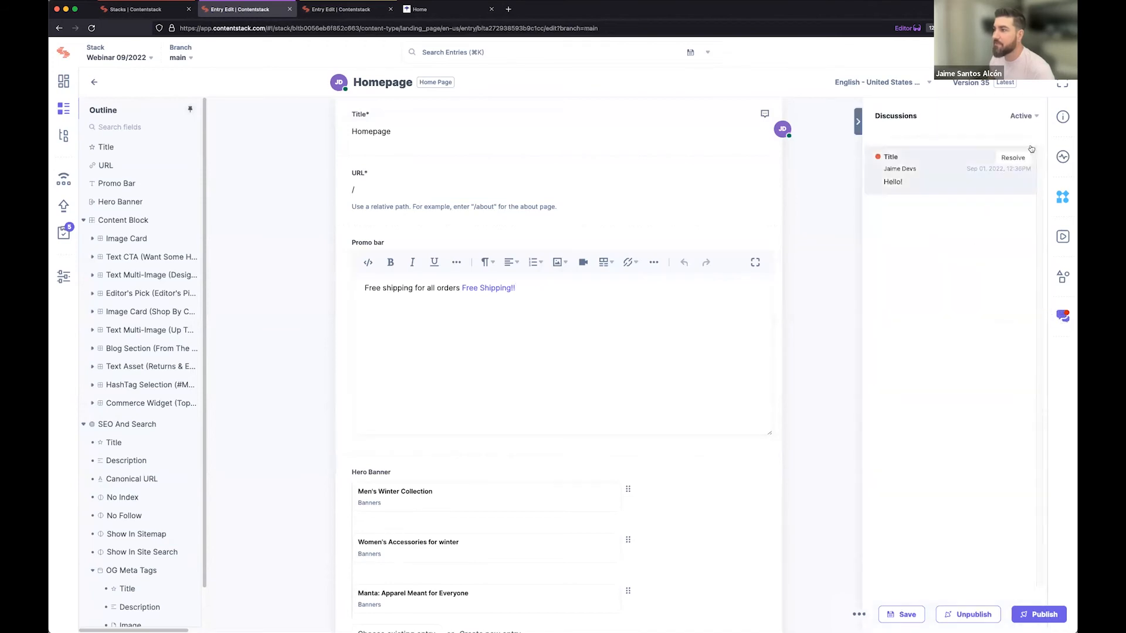
click(1018, 164)
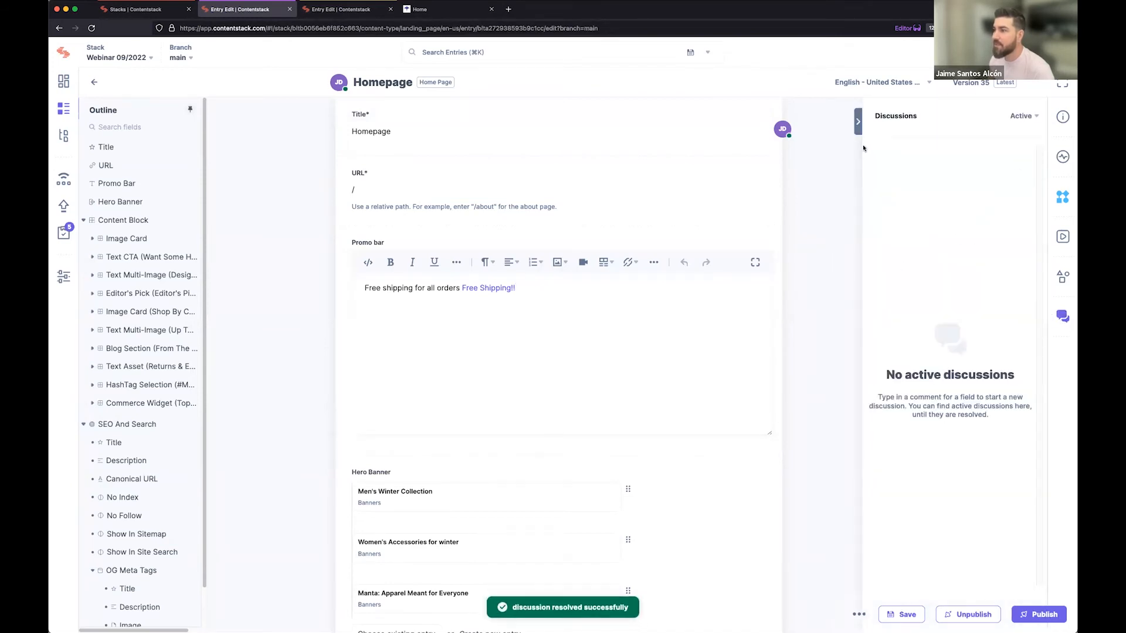
click(857, 120)
Insert "over $100" after "Free shipping for all orders" in the Promo bar text.
click(623, 295)
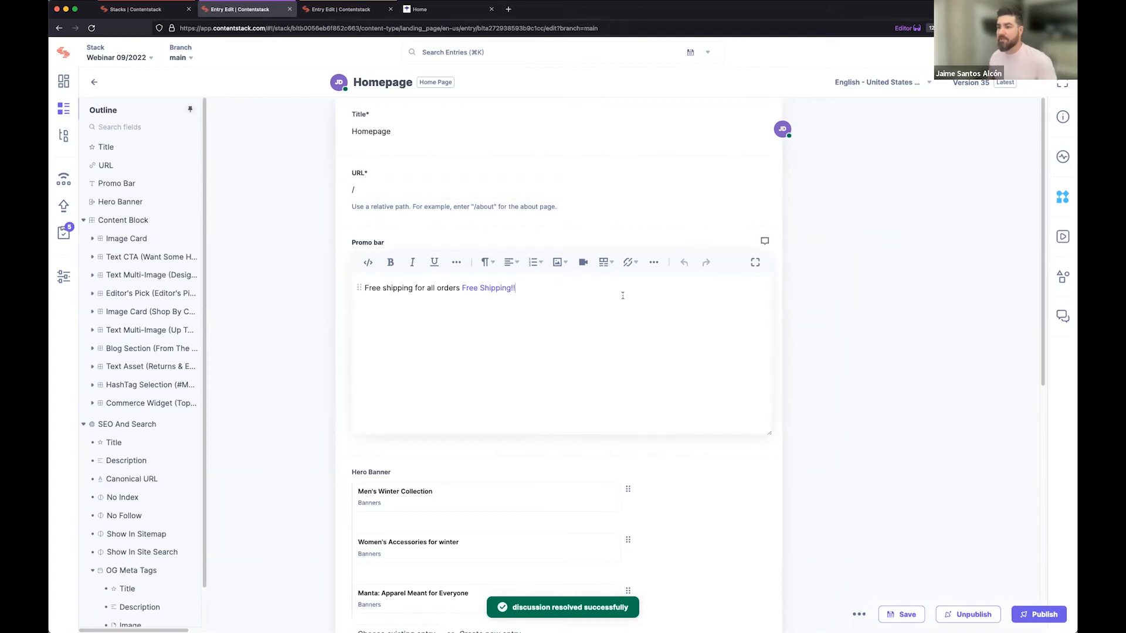
key(Left)
key(Left)
key(Left)
key(Left)
key(Left)
key(Left)
key(Left)
key(Left)
key(Left)
key(Left)
key(Left)
key(Left)
key(Left)
key(Left)
key(Left)
key(Left)
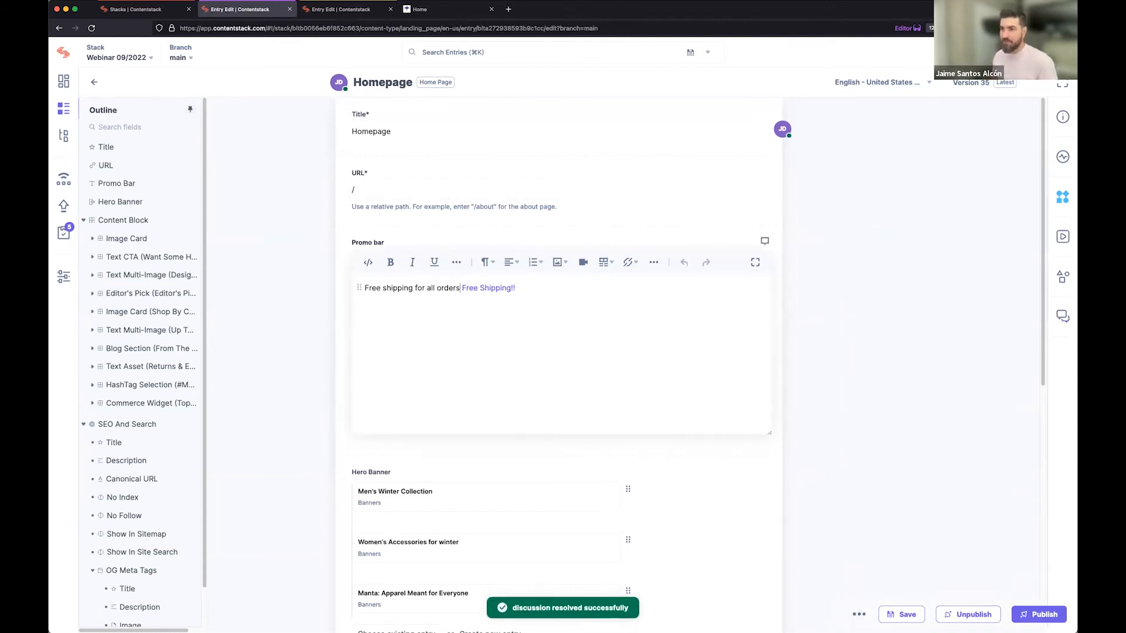
text(over $ )
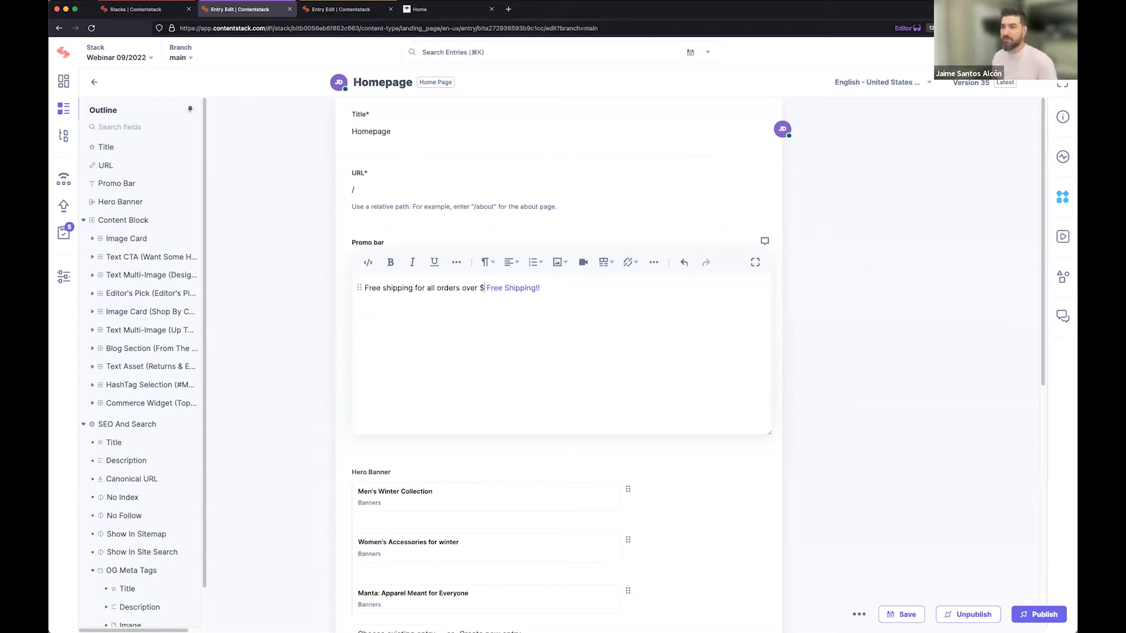
text(100)
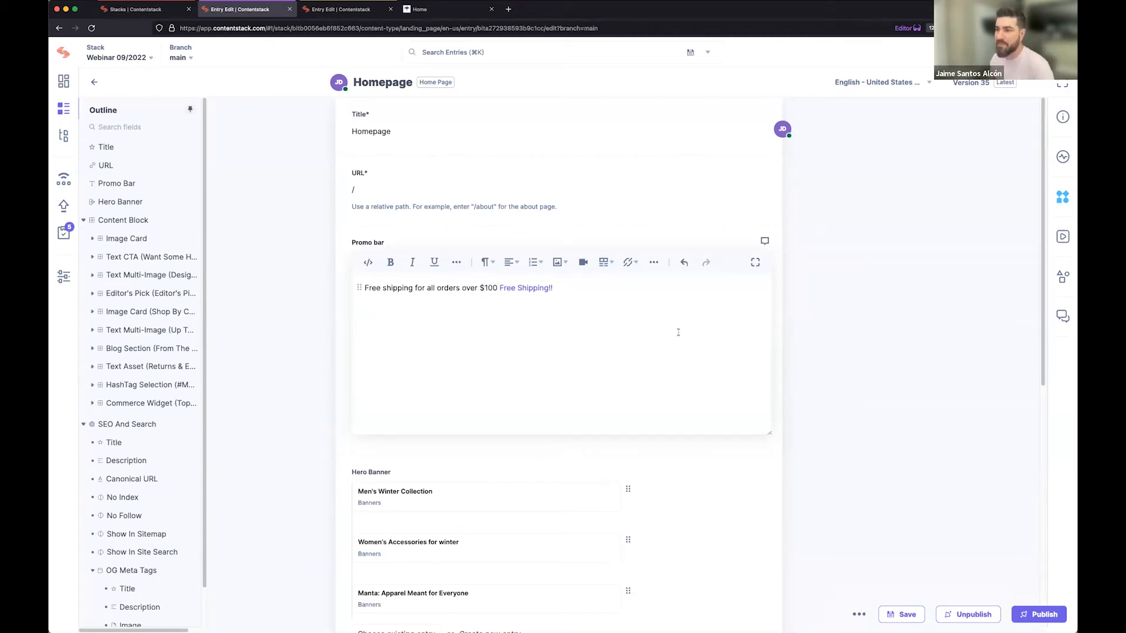
Save the Homepage entry and change its workflow stage to Review.
click(898, 615)
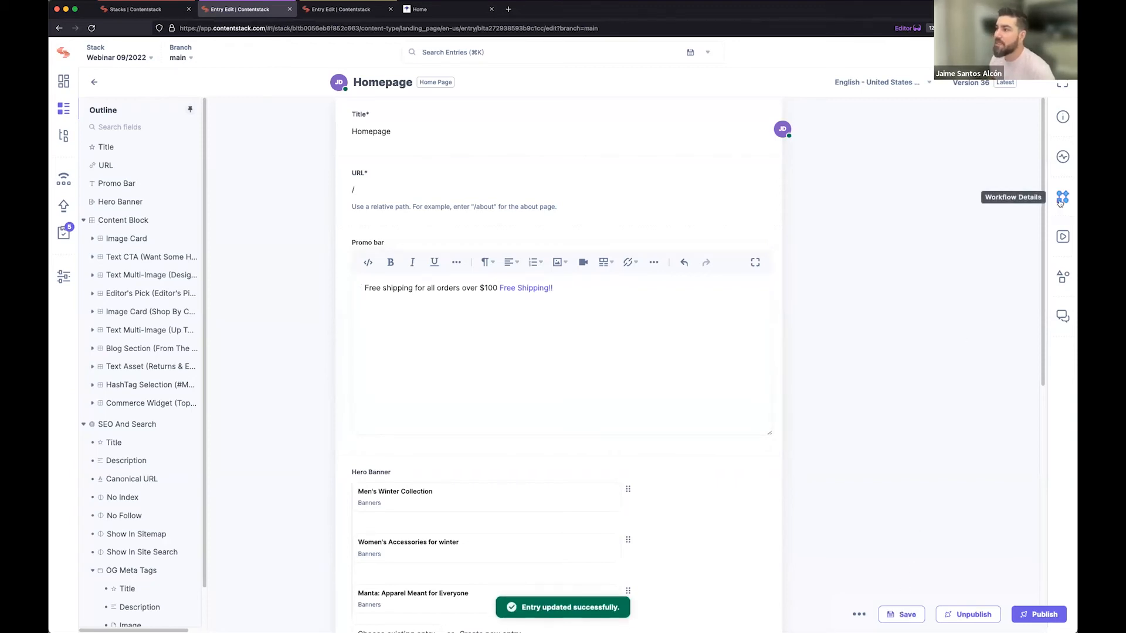
click(1061, 200)
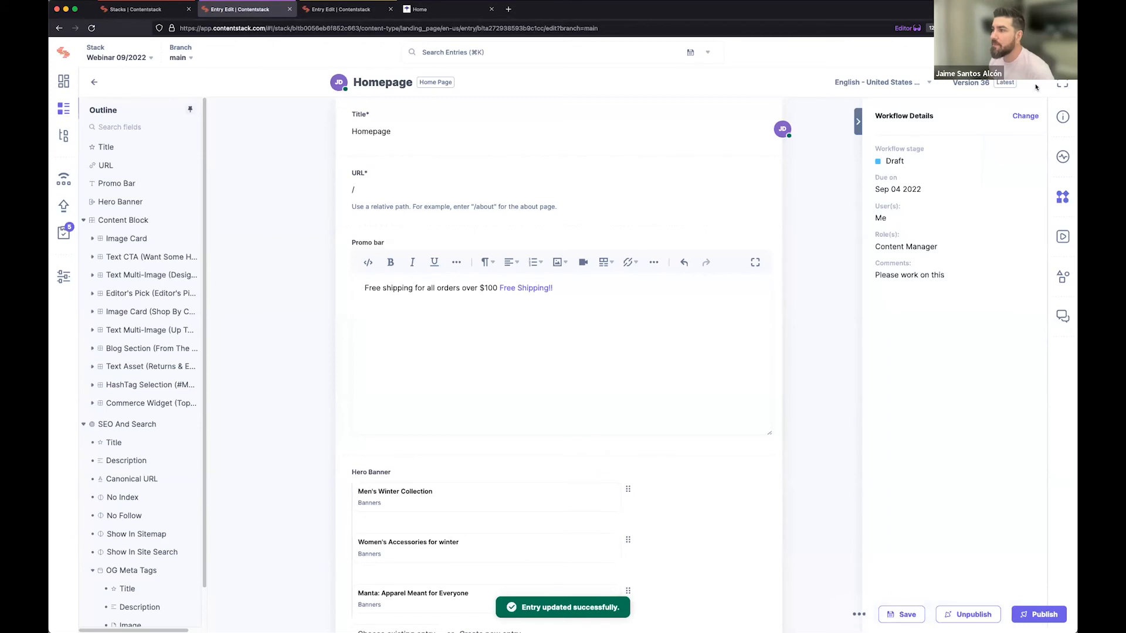
click(1026, 117)
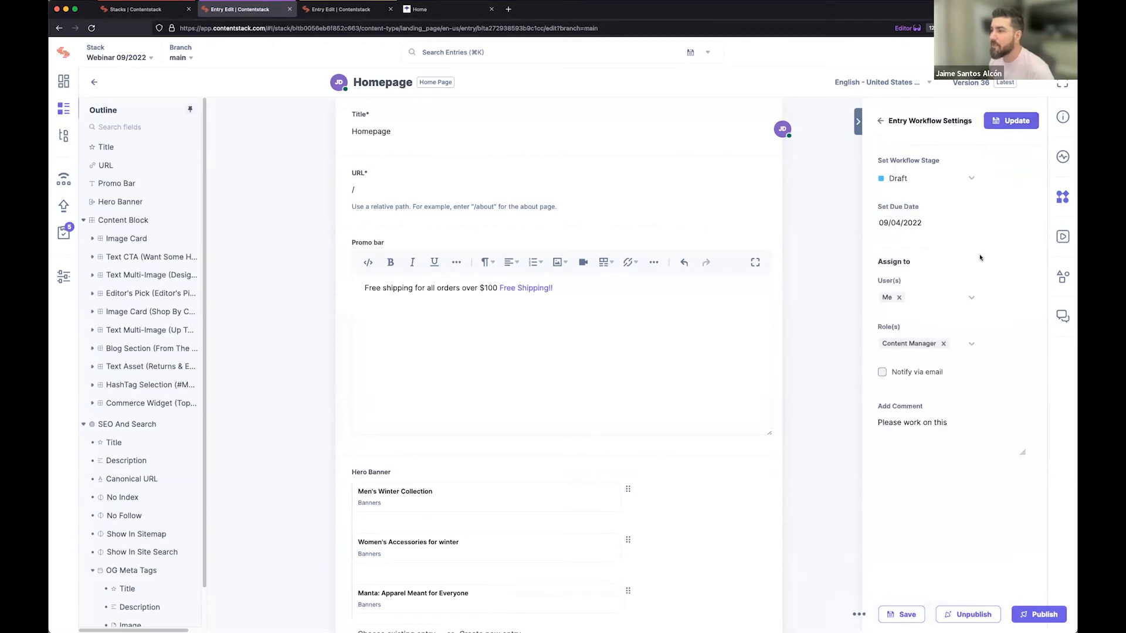
click(917, 178)
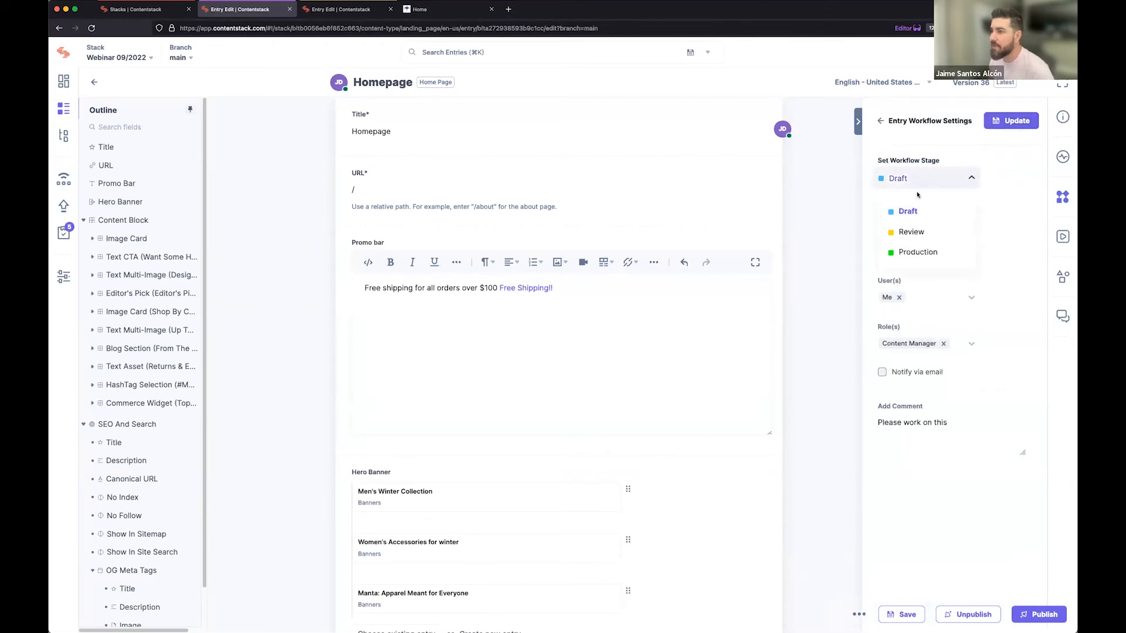
click(917, 231)
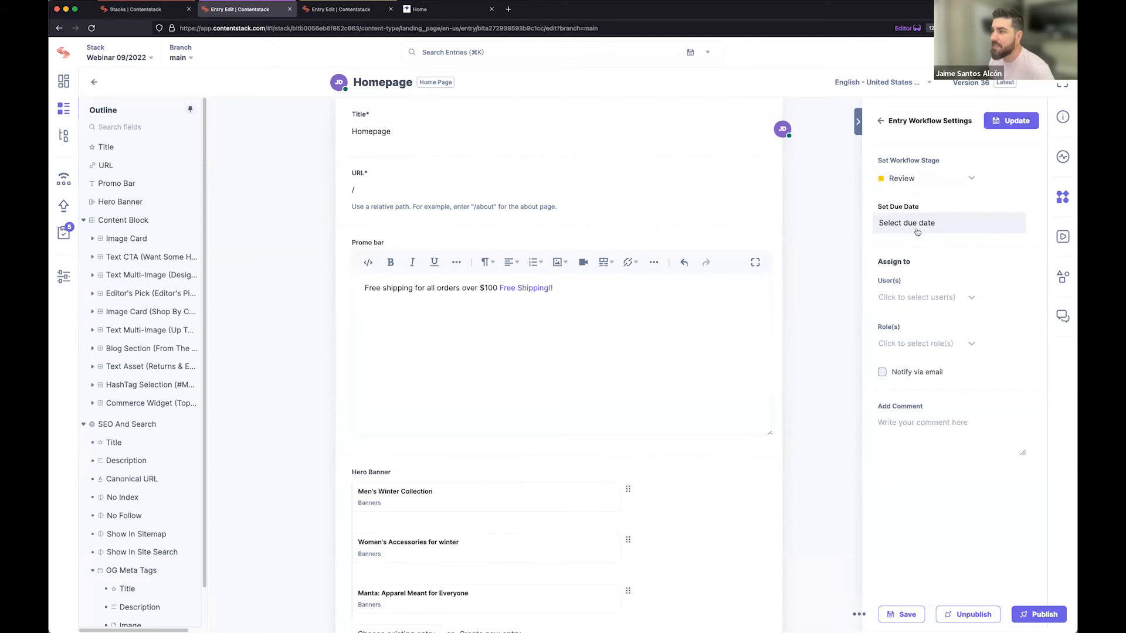
Assign the Review stage to the first user in the list and update the entry's workflow settings.
click(932, 299)
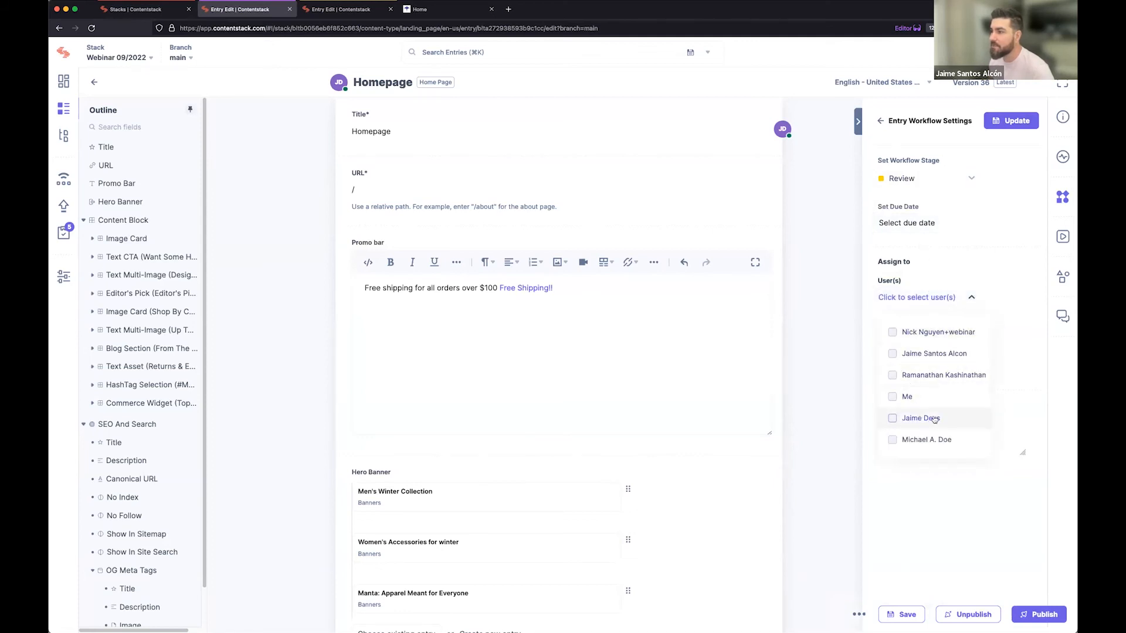
click(892, 333)
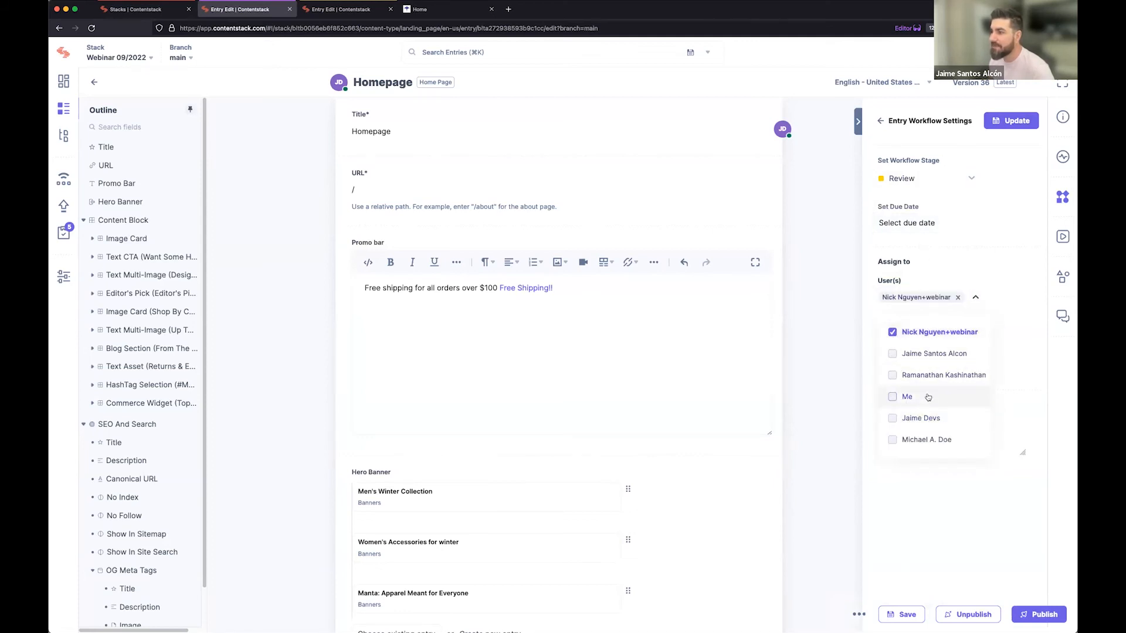
click(989, 269)
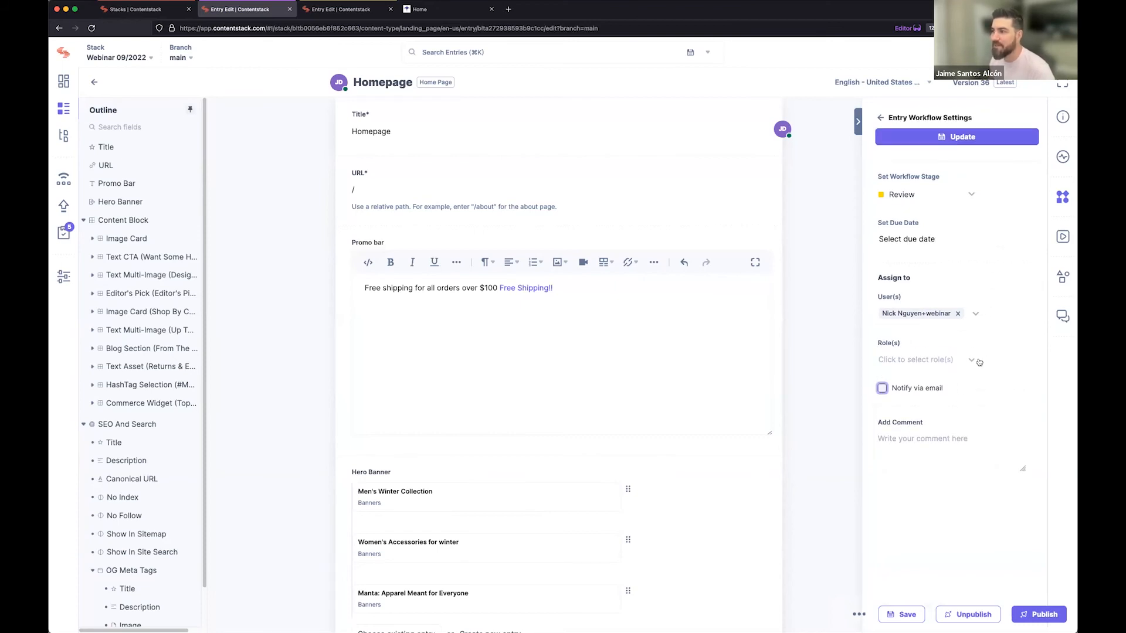
click(925, 139)
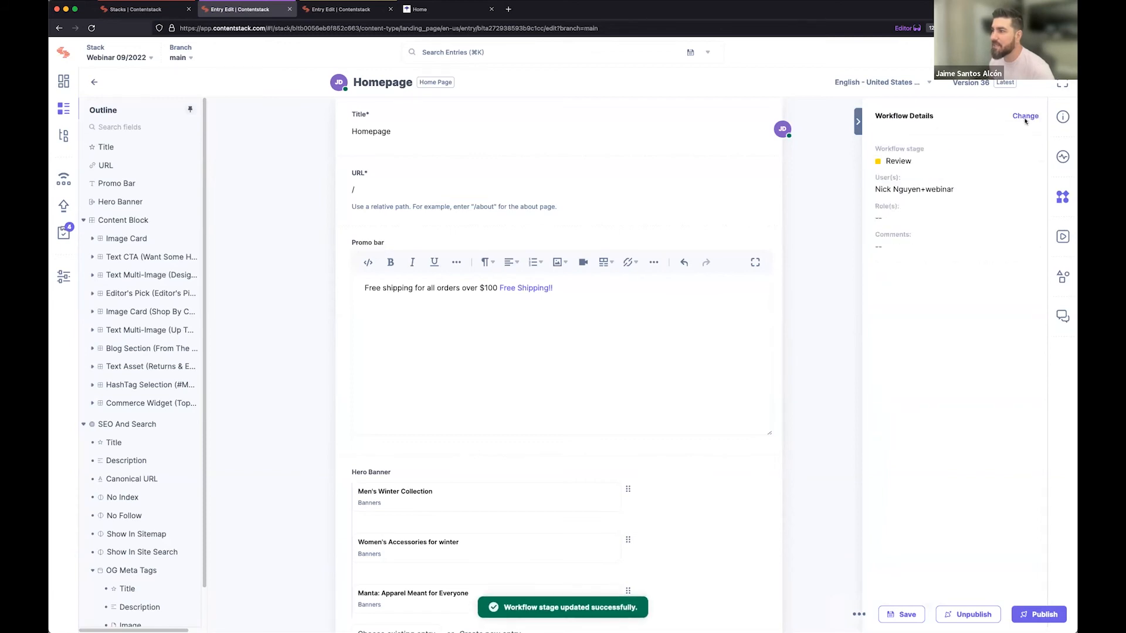
Select the Production stage with due date 09/12/2022 in the workflow settings and close them without updating.
click(1025, 117)
click(920, 194)
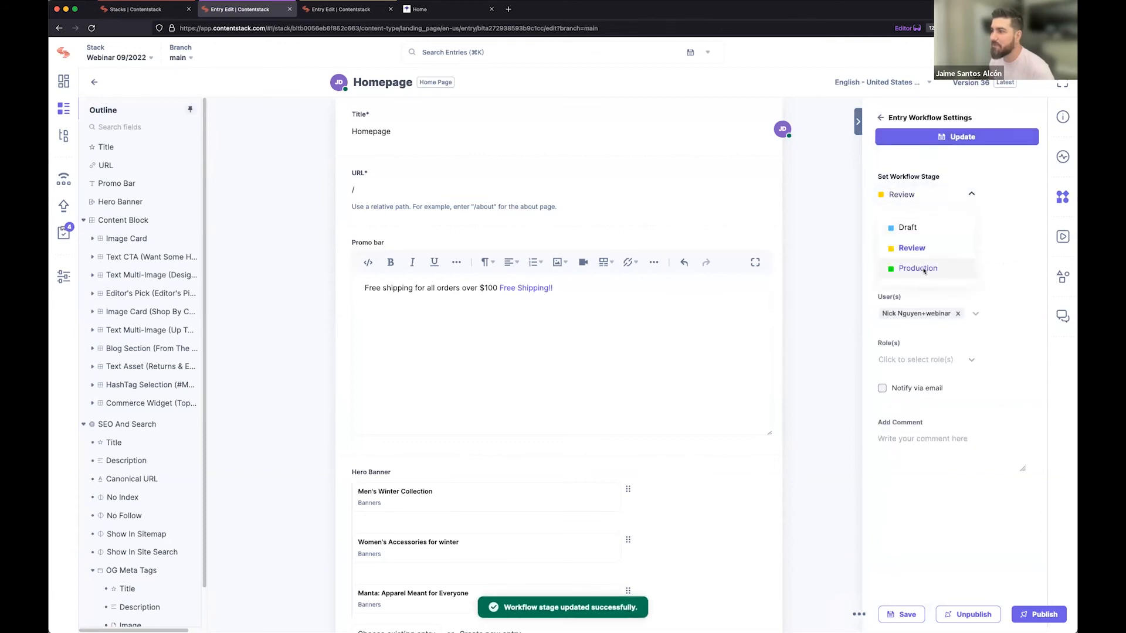
click(923, 270)
click(917, 239)
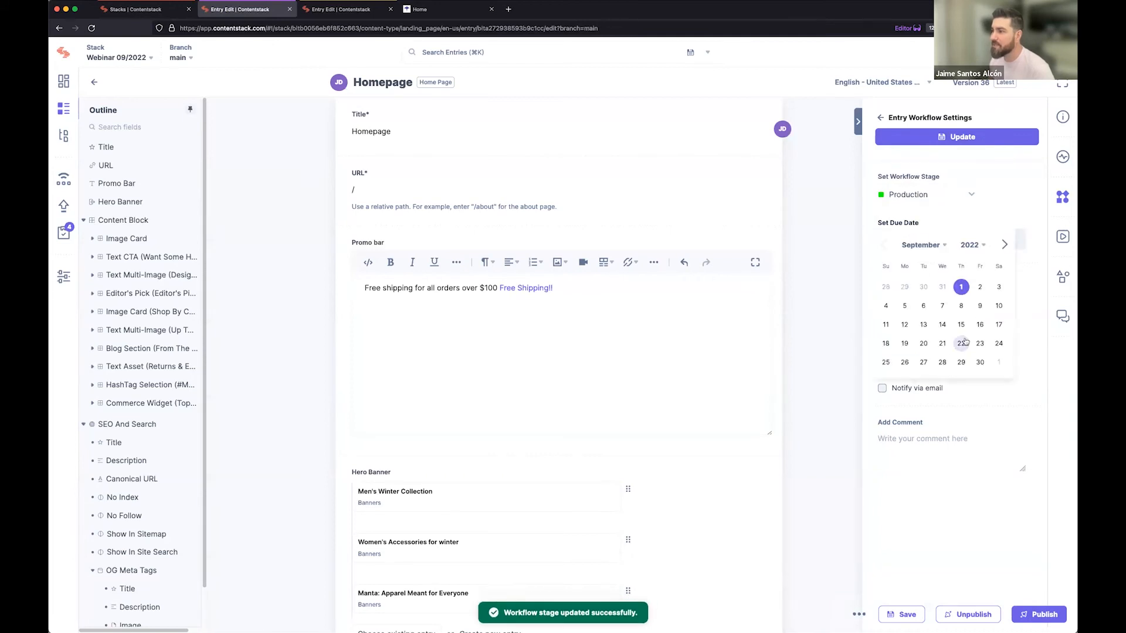
click(905, 324)
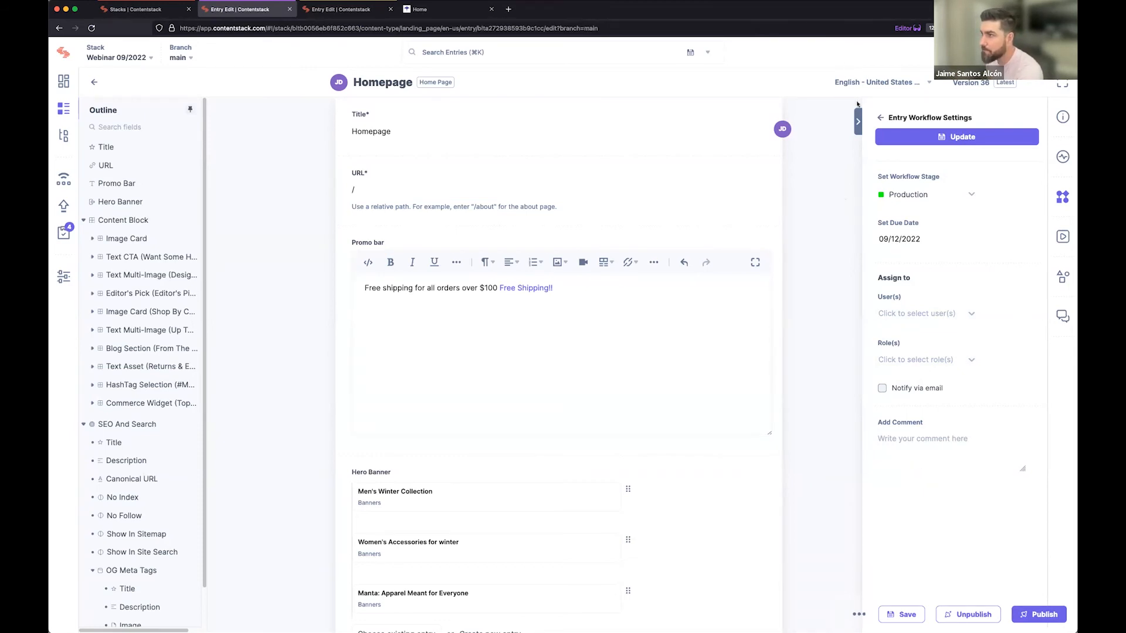
click(858, 120)
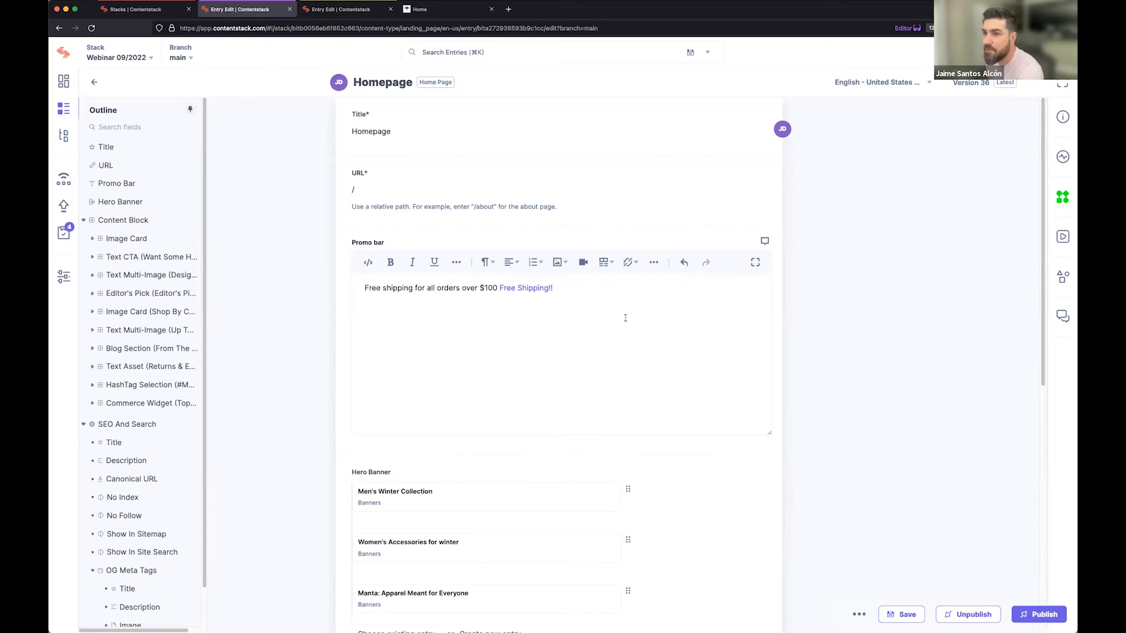
Go through the outline to the first Image Card block and the Image Card (Shop by Collection) block.
click(128, 239)
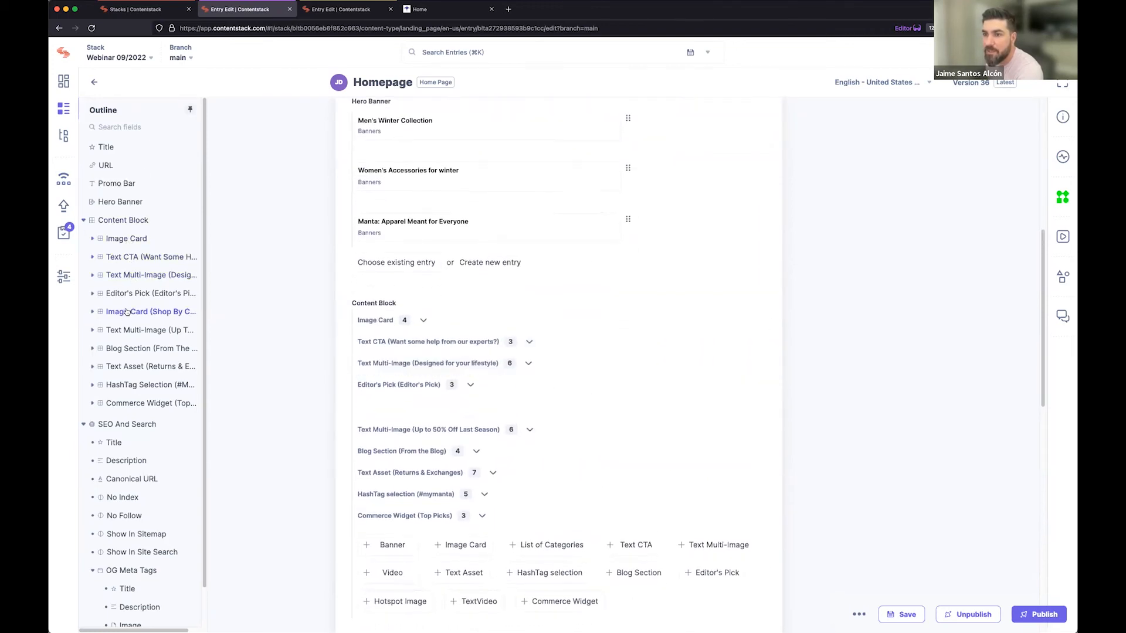
click(127, 311)
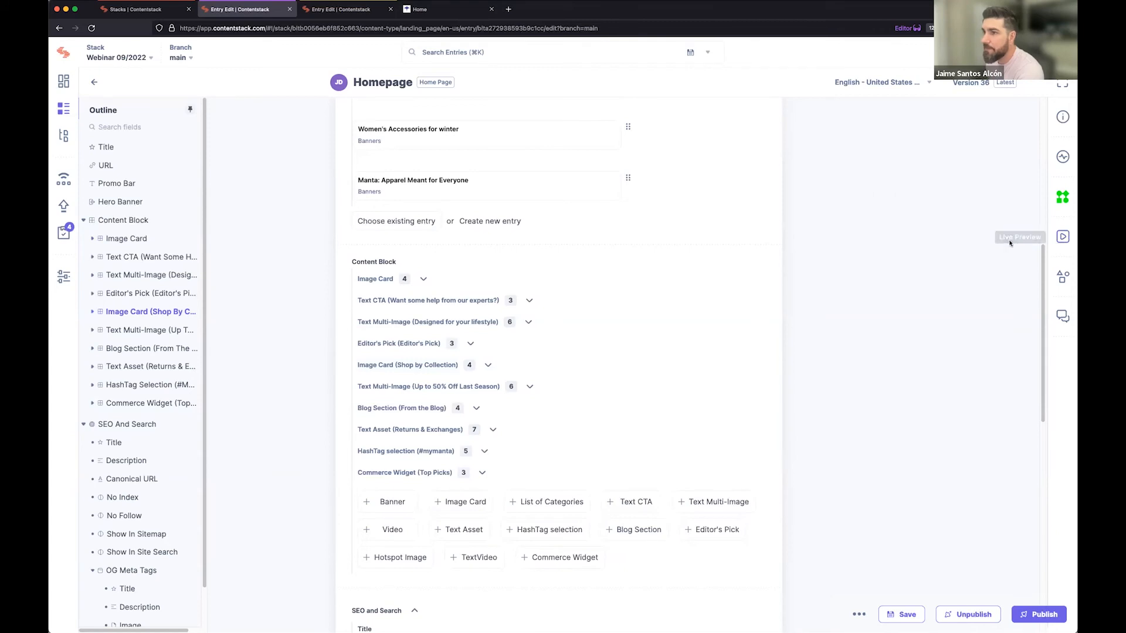
Switch to the Home website and open its "Want some help from our experts?" heading for editing in Contentstack.
click(414, 10)
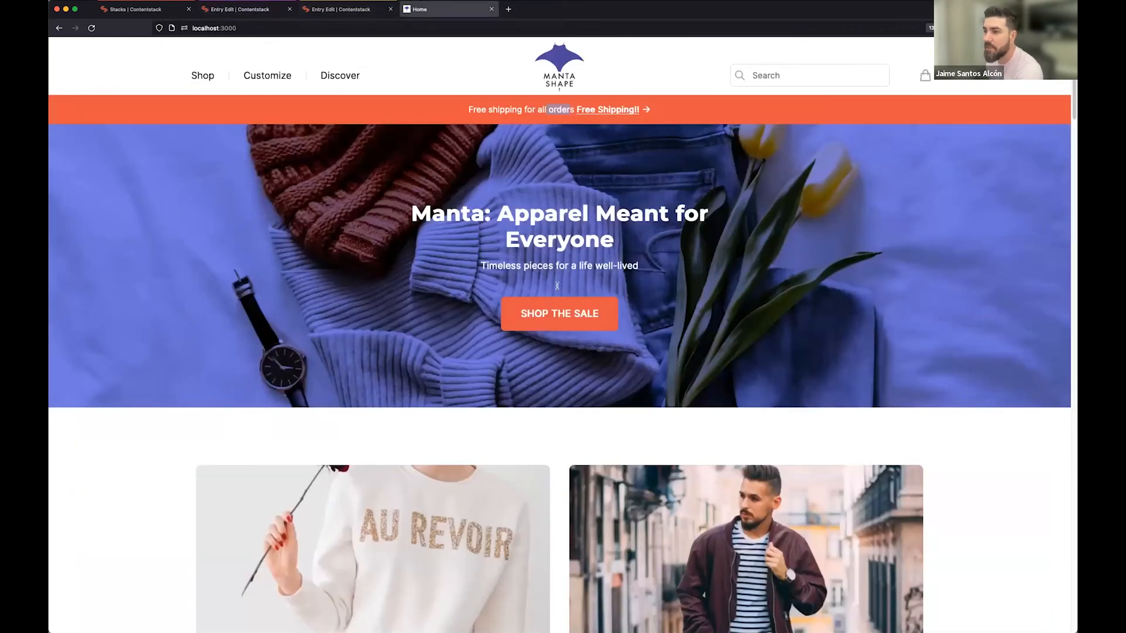
scroll(436, 274, down, 3)
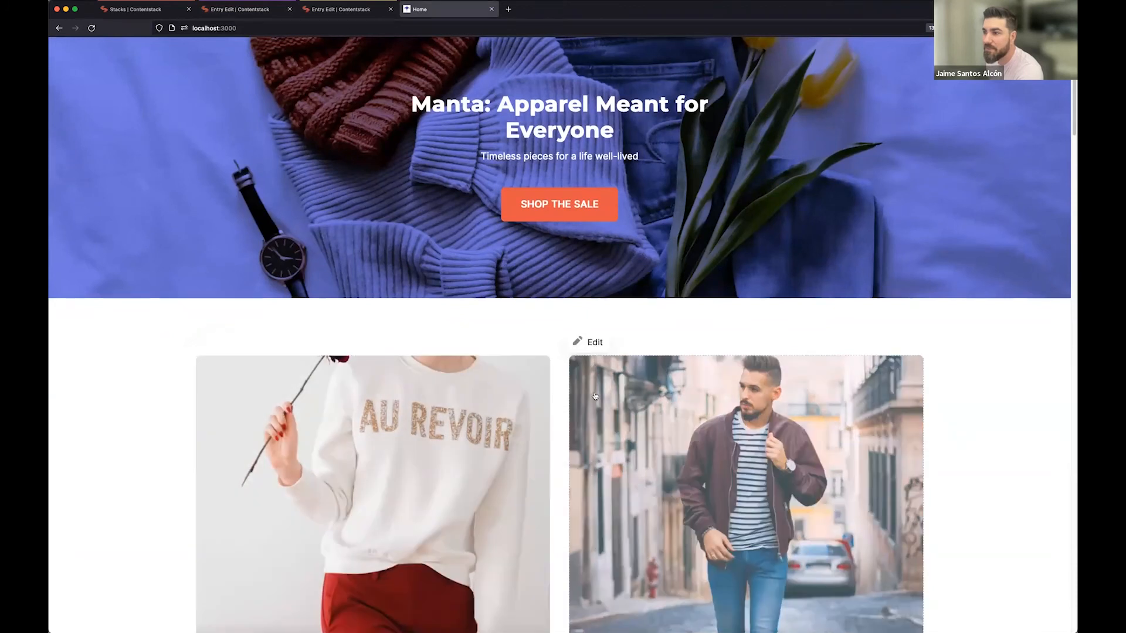
scroll(611, 387, down, 2)
scroll(611, 386, down, 8)
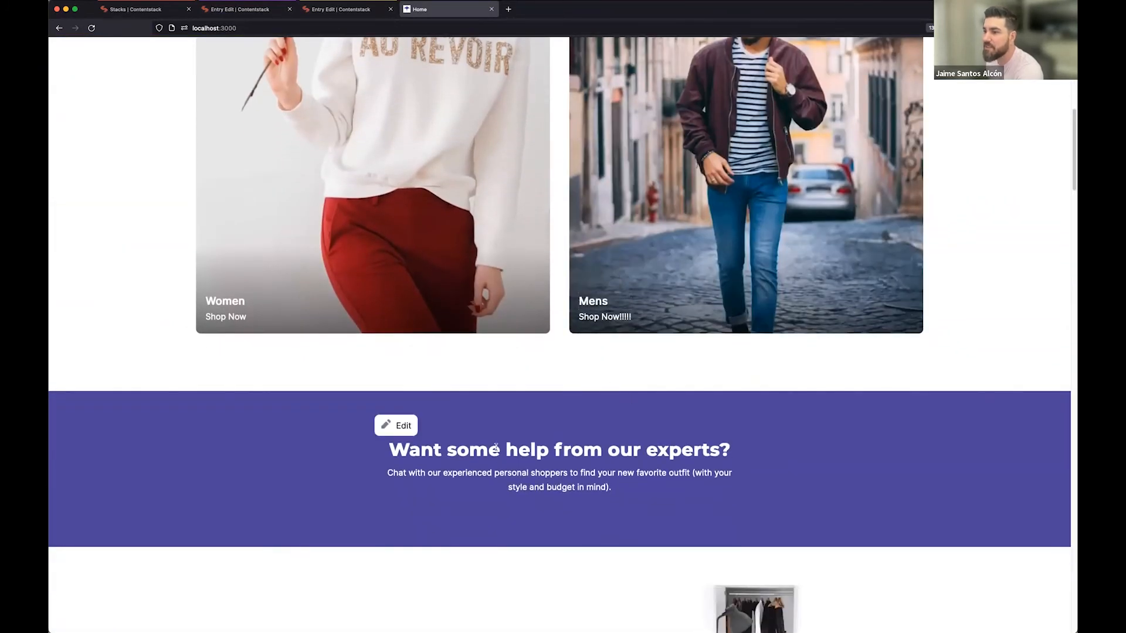
click(396, 432)
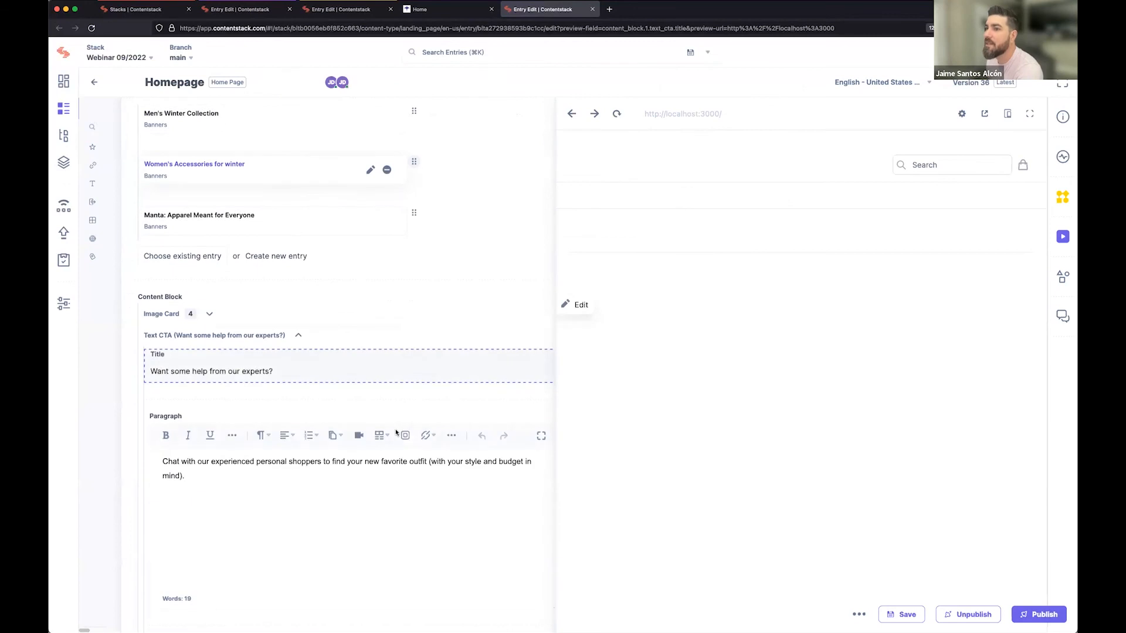
Extend the Text CTA block's Title to read "Want some help from our experts, they are the best!".
scroll(792, 439, down, 3)
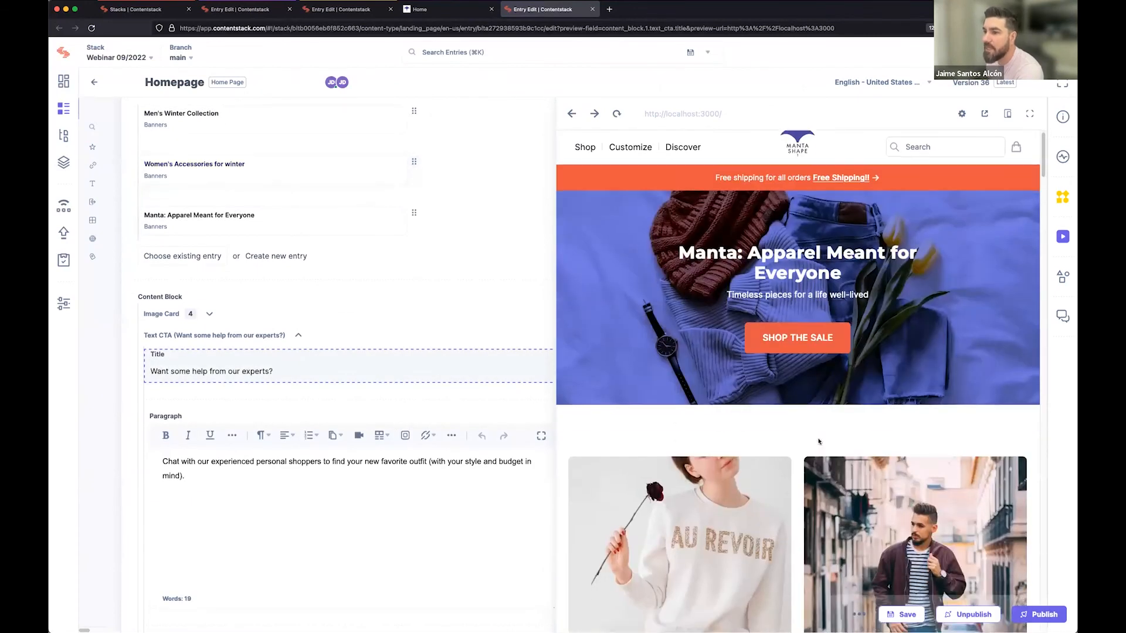
scroll(819, 442, down, 4)
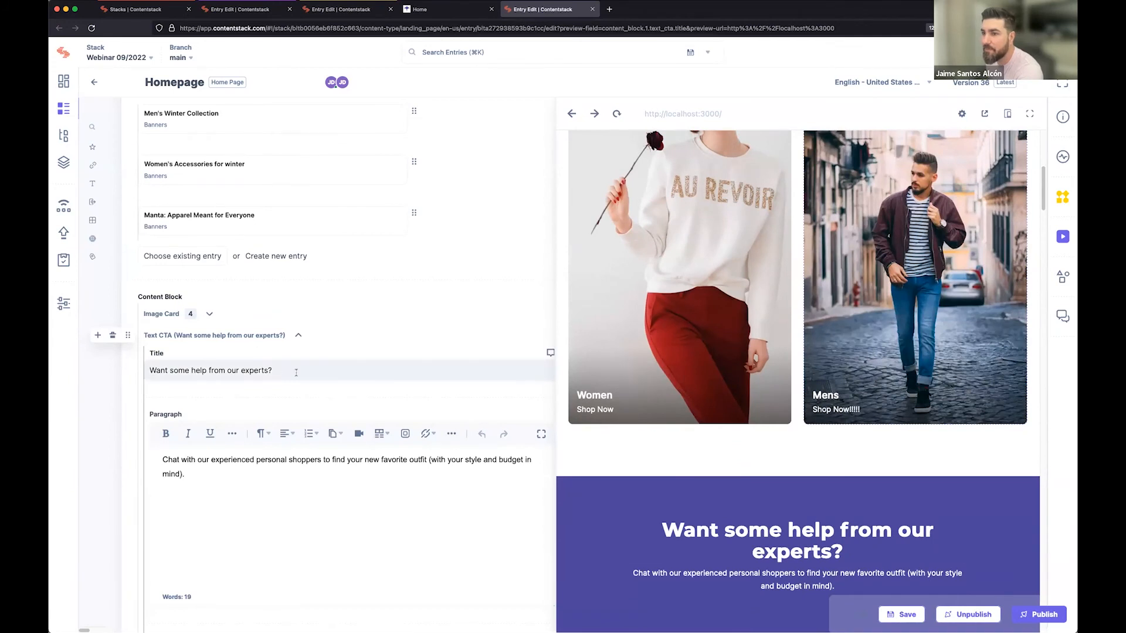
scroll(698, 467, down, 3)
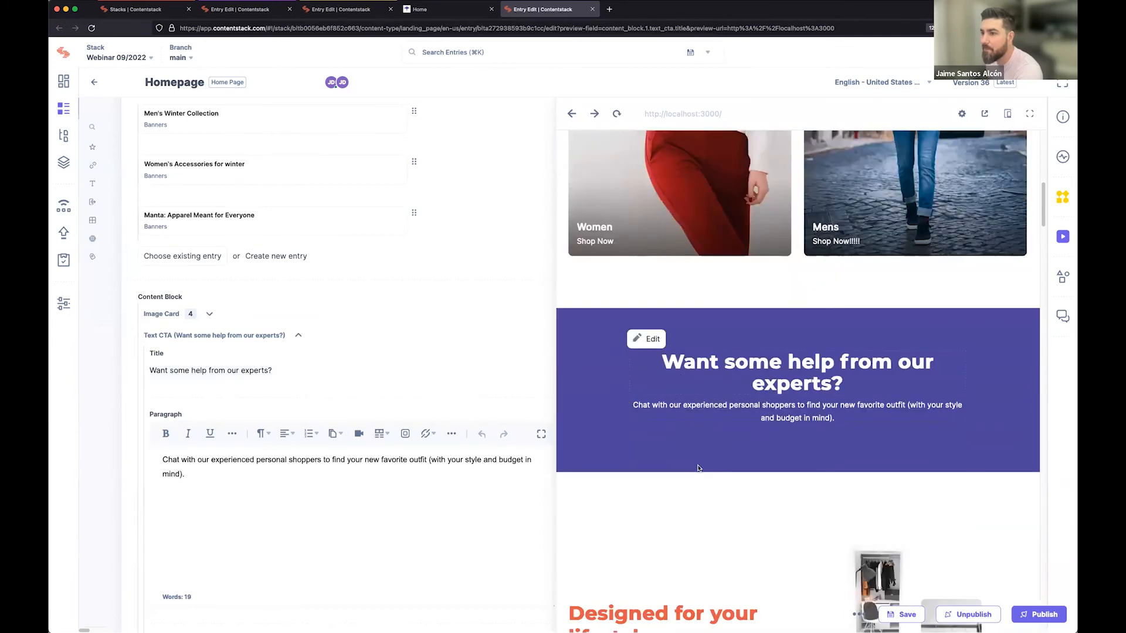
click(401, 370)
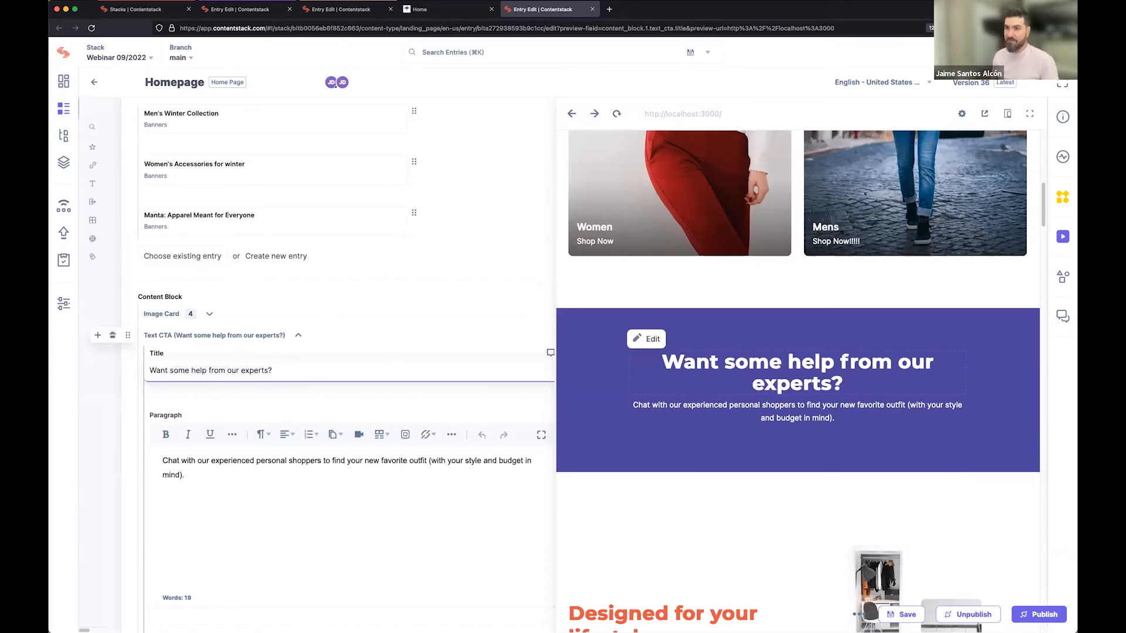
text(, they )
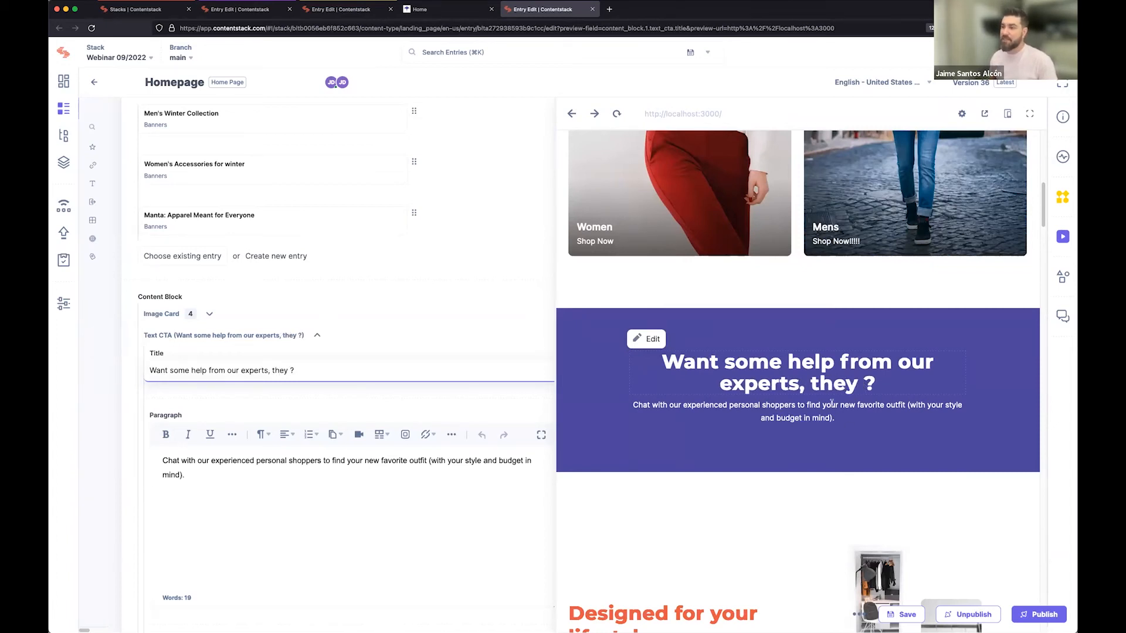
text(are the est)
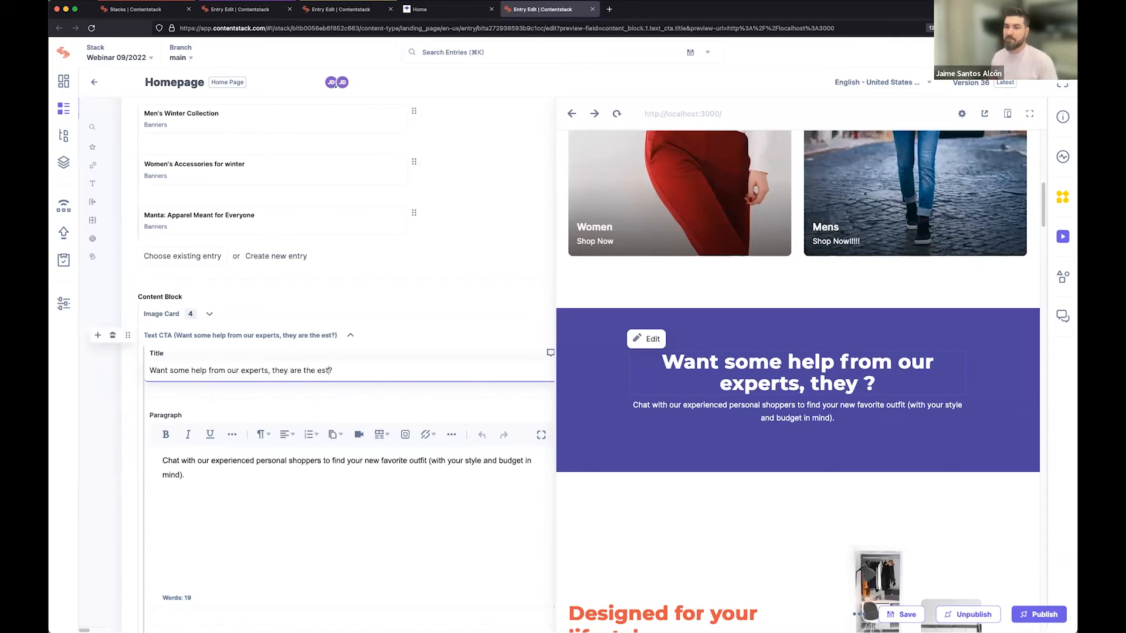
text(!)
key(Left)
key(Left)
key(Left)
key(Left)
text(b)
key(Right)
key(Right)
key(Right)
key(Right)
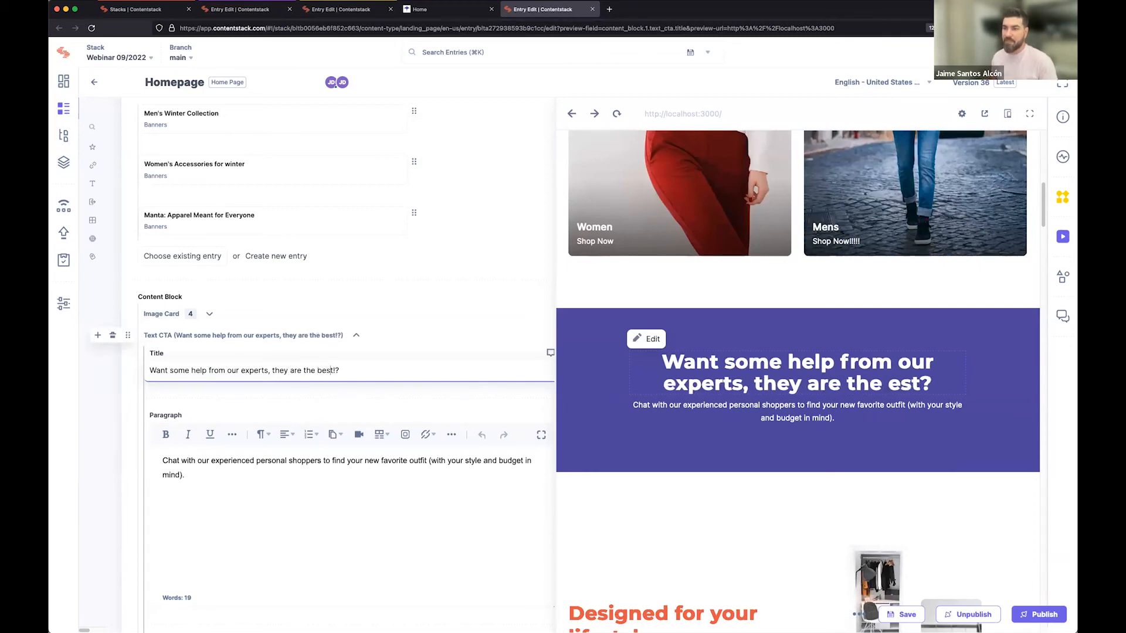
key(Delete)
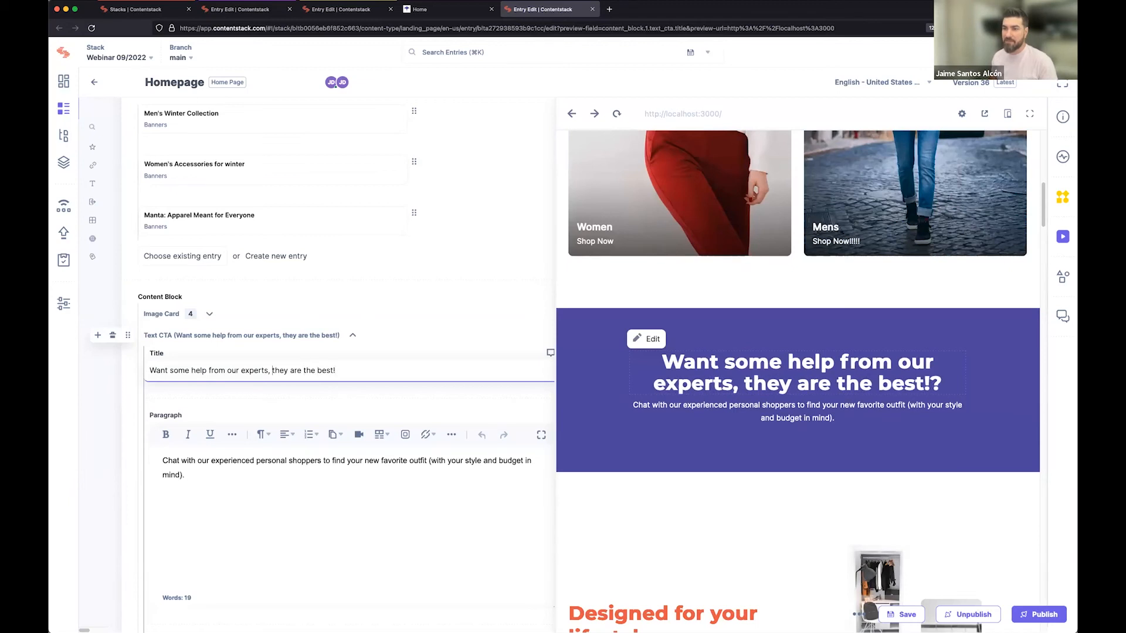
Repunctuate the Text CTA title as two sentences: "Want some help from our experts? They are the best!".
key(BackSpace)
text(?)
key(Delete)
text(T)
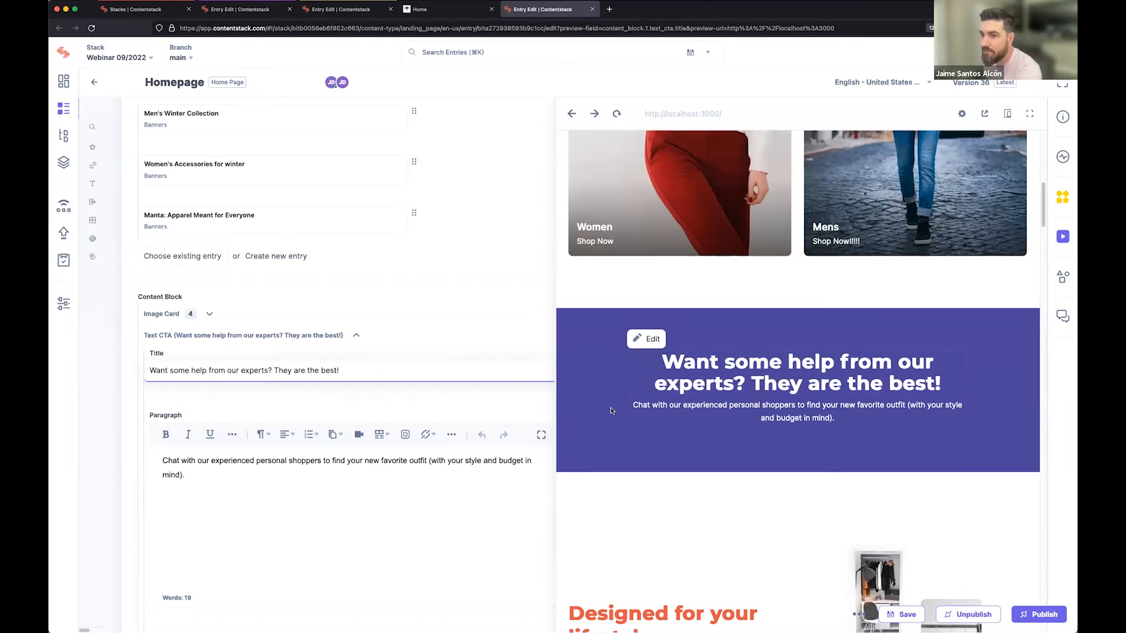
click(456, 507)
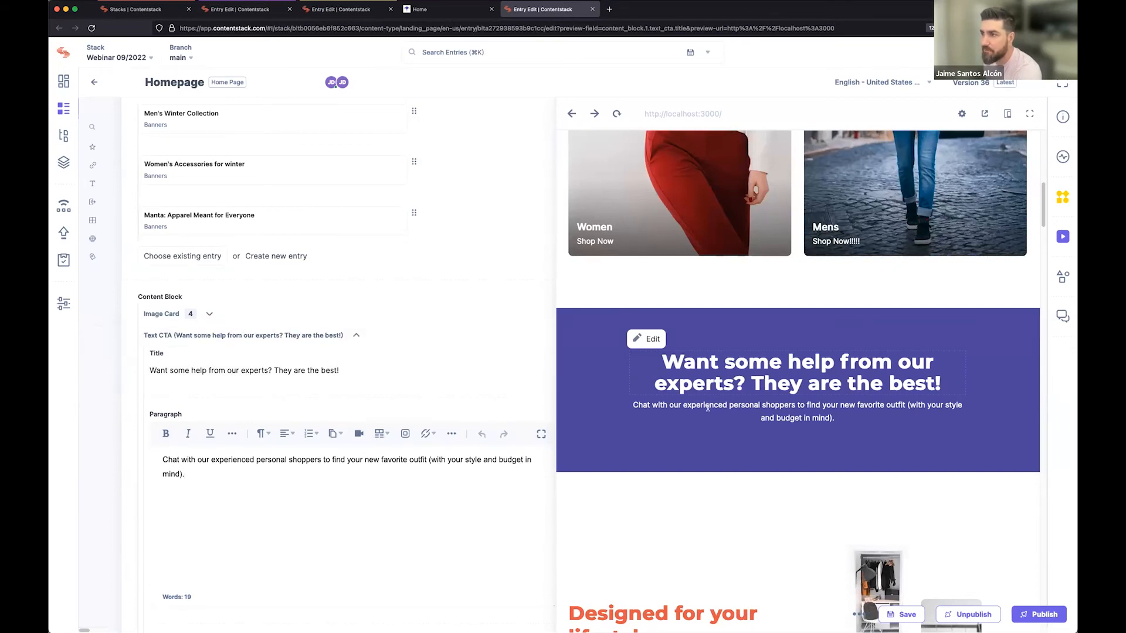
Move the Text CTA block above the first Image Card block in the Content Block.
scroll(708, 409, up, 3)
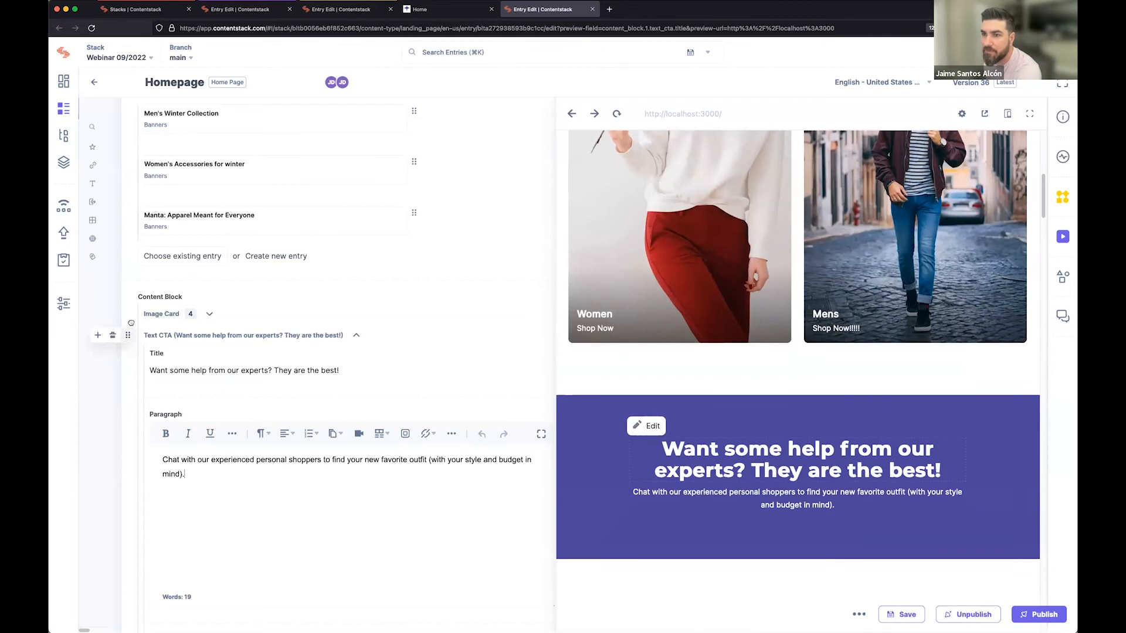
drag(131, 323, 130, 311)
scroll(804, 395, up, 4)
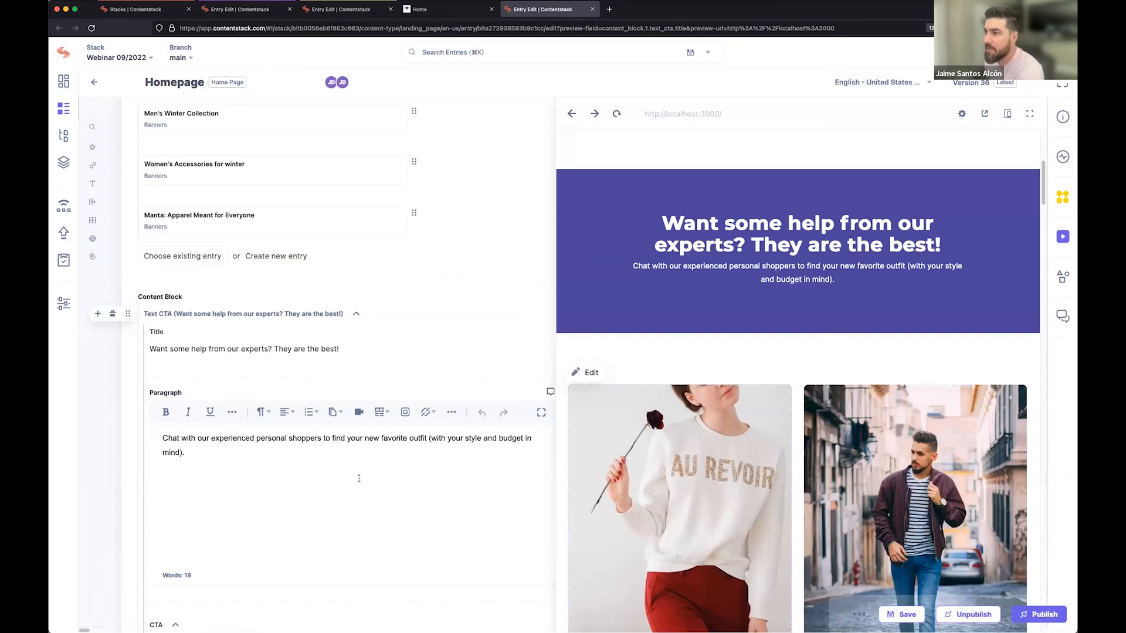
Collapse the Text CTA block, return it below the first Image Card block and save the entry.
scroll(337, 465, down, 1)
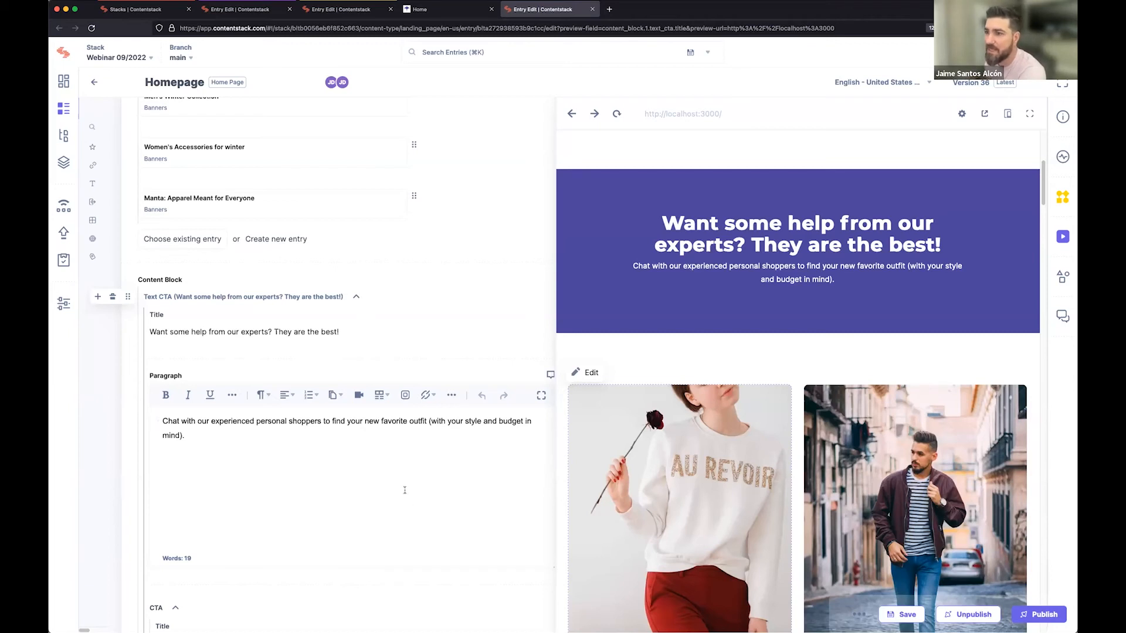
click(356, 296)
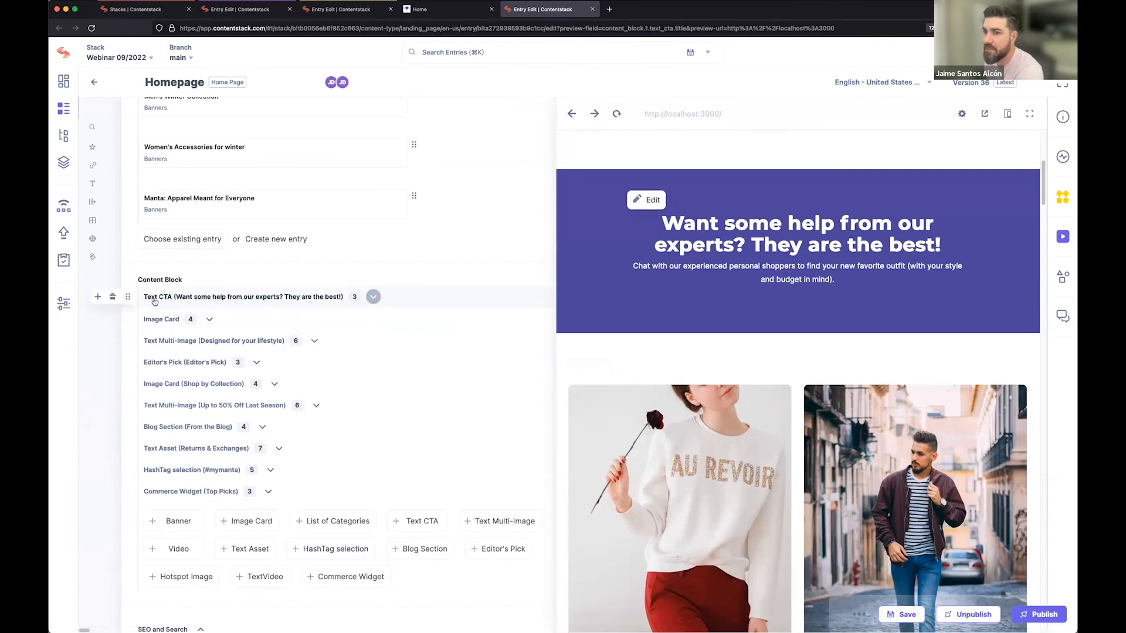
drag(129, 297, 131, 321)
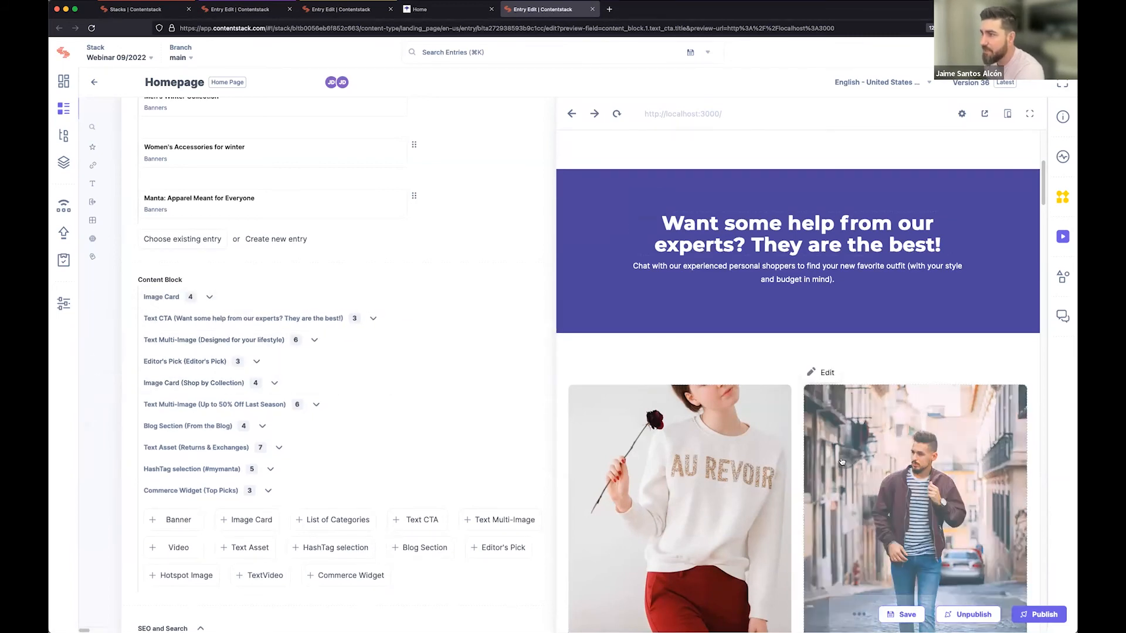
click(905, 617)
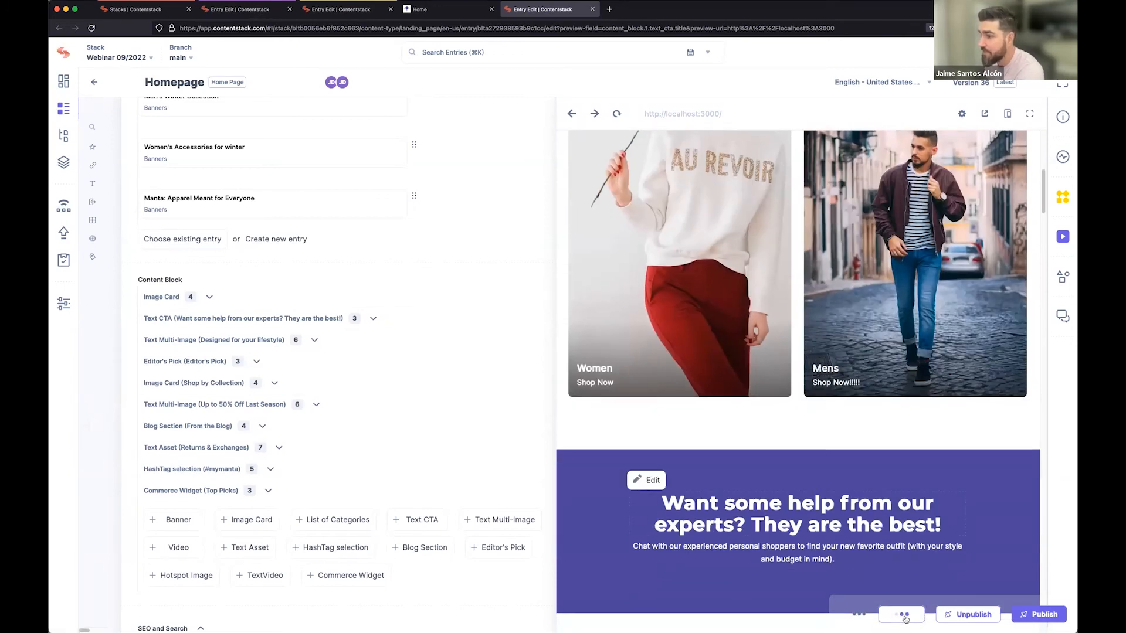
Check the Homepage entry's workflow details, then publish the entry to the development environment in English - United States.
click(1063, 200)
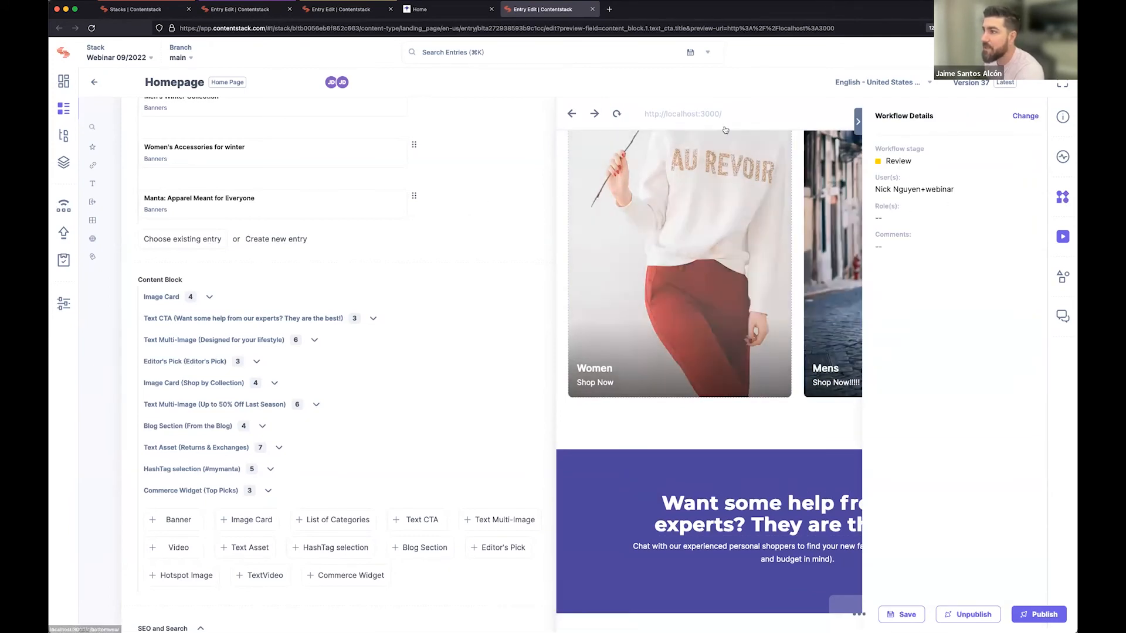
click(858, 124)
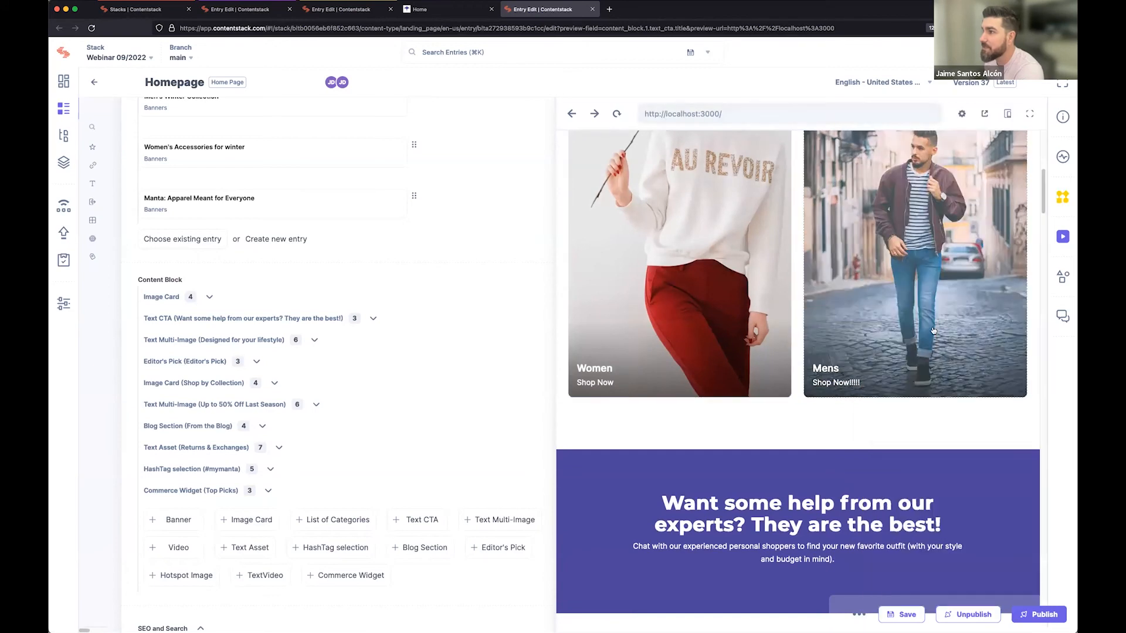
click(1036, 614)
click(336, 265)
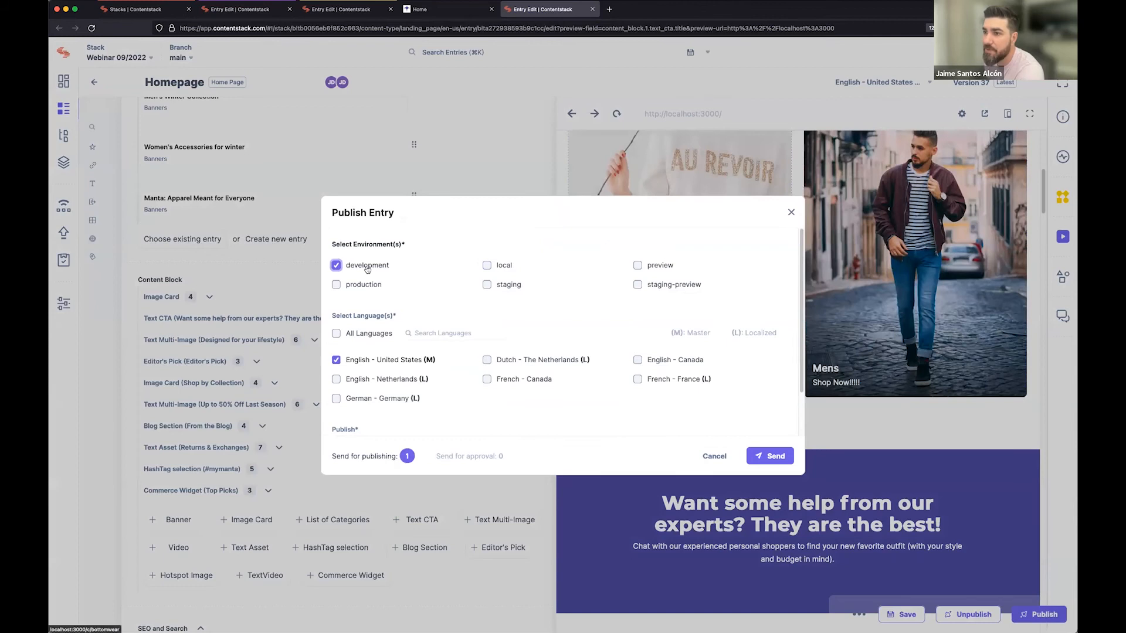
scroll(439, 364, down, 1)
click(770, 458)
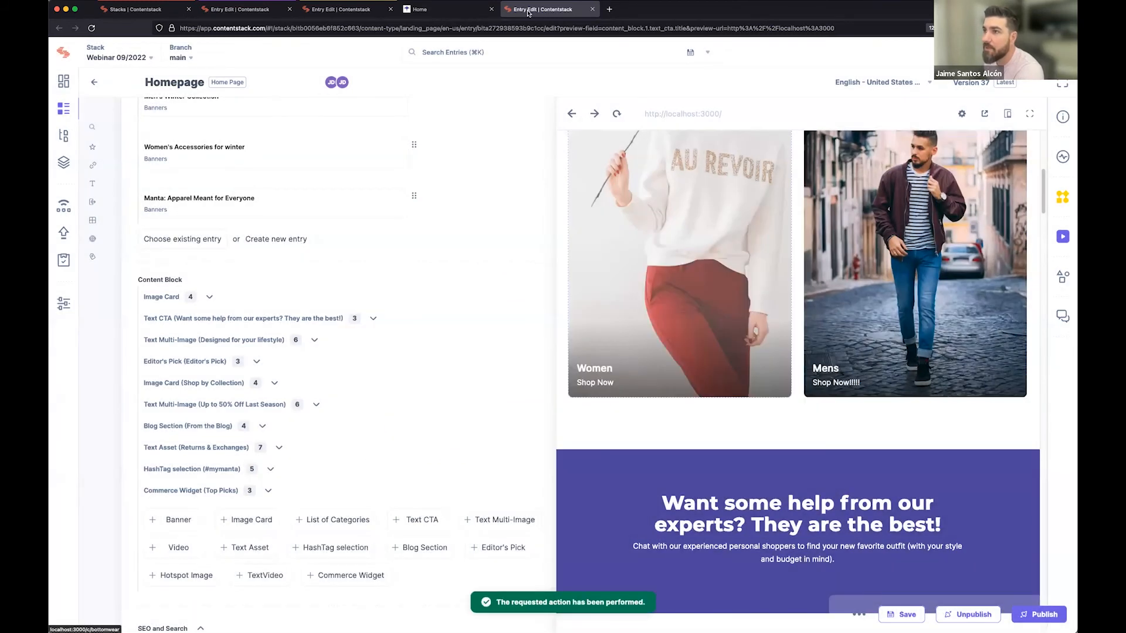
Reload the localhost:3000 home page, check the Text CTA banner on it and return to the Homepage entry.
click(472, 10)
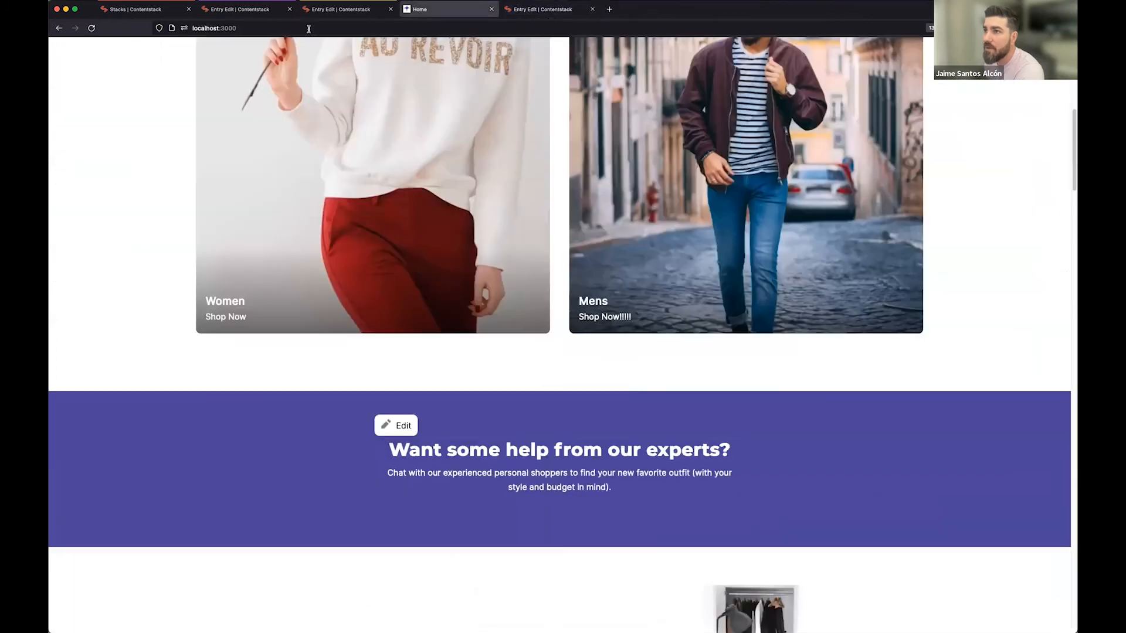
click(92, 28)
scroll(754, 405, down, 8)
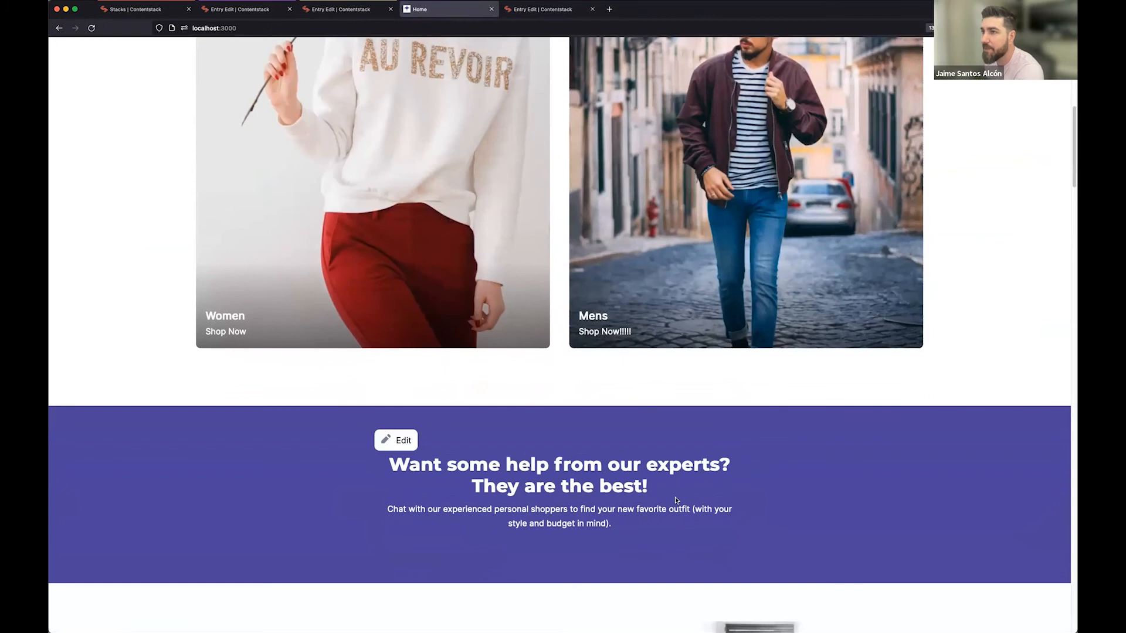
click(524, 10)
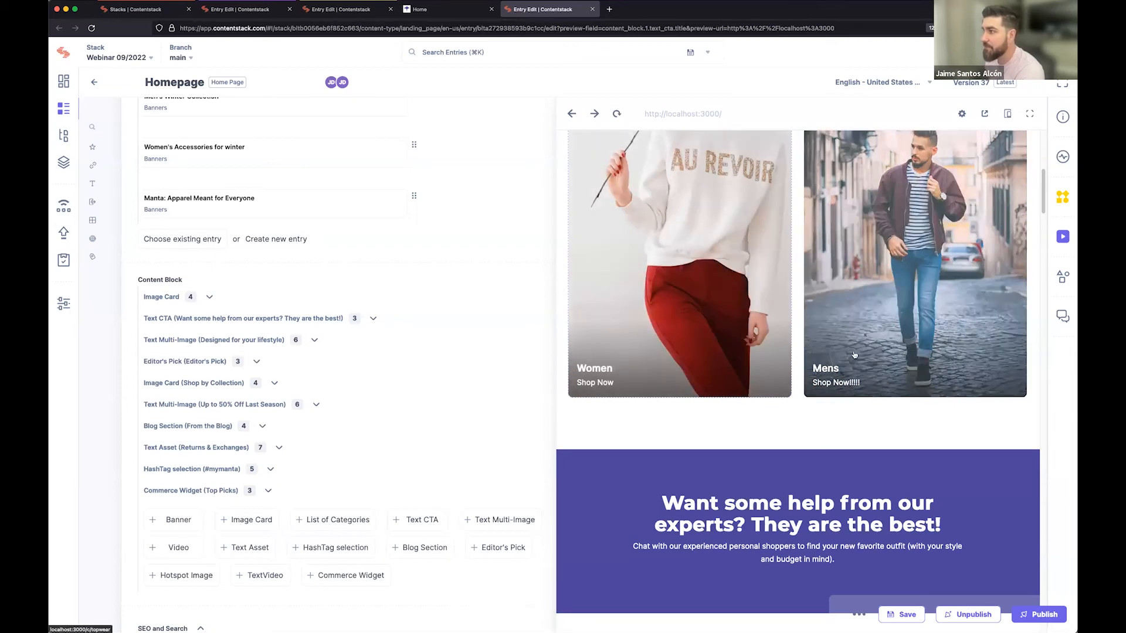
View the available help and support options, such as Documentation and Community, and dismiss them.
mouse_move(852, 369)
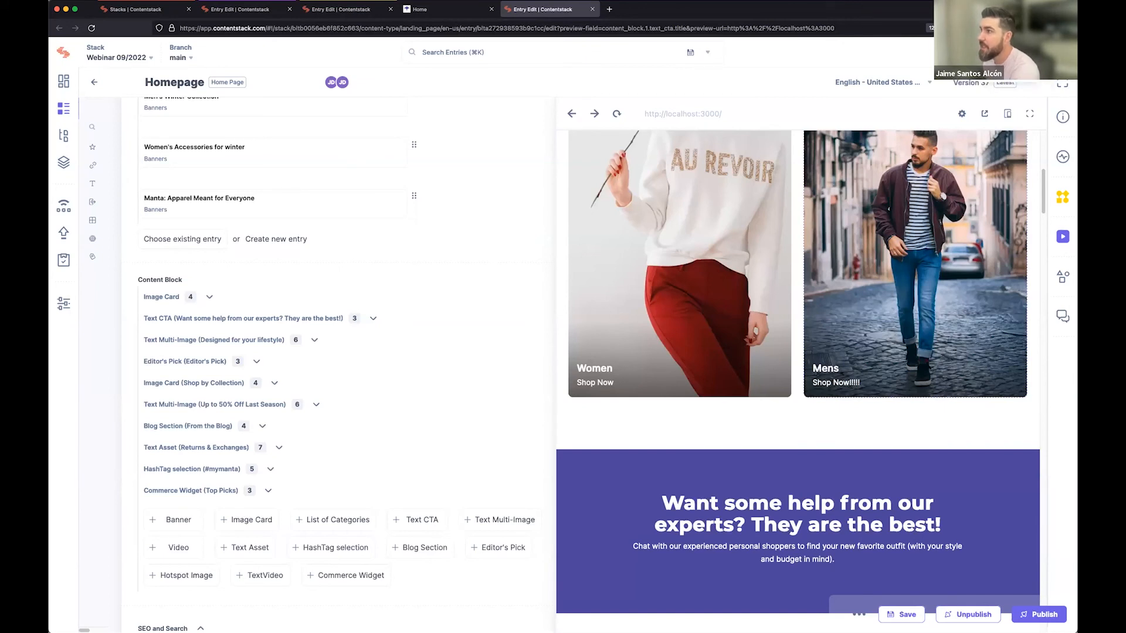
click(999, 52)
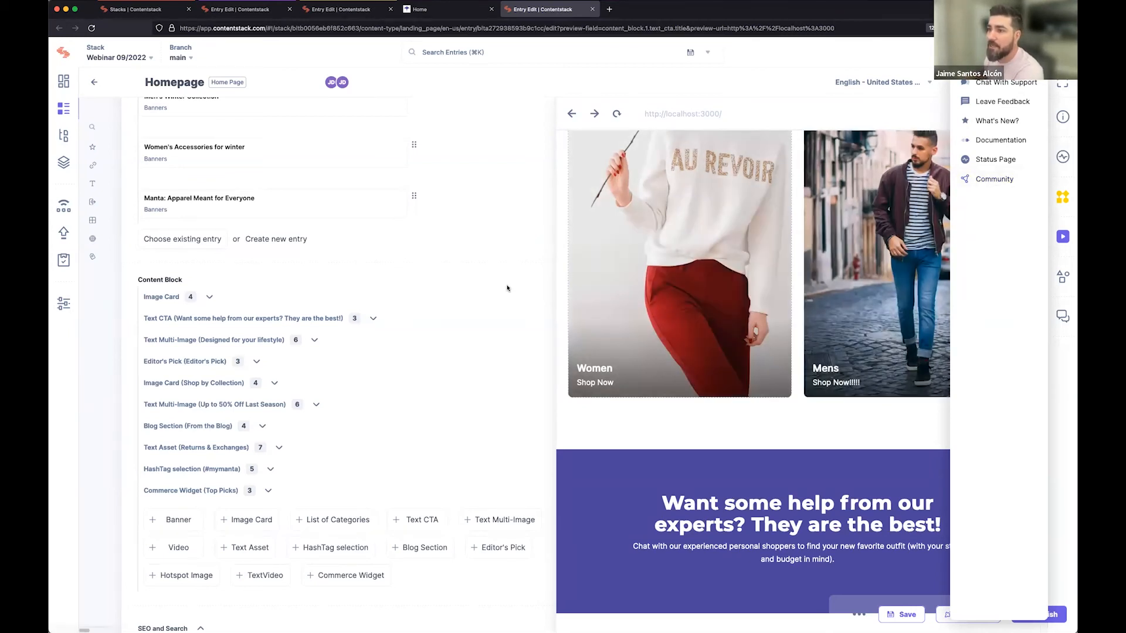
click(507, 288)
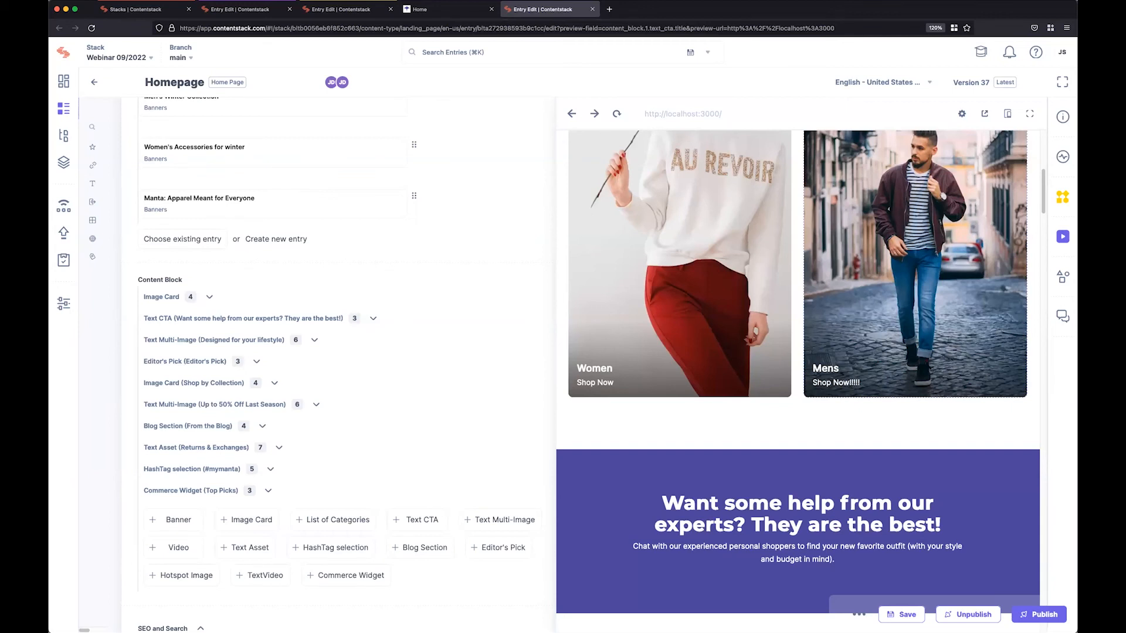
Search the stack's entries for "home" and reverse the sort order of the results by Modified At.
click(538, 56)
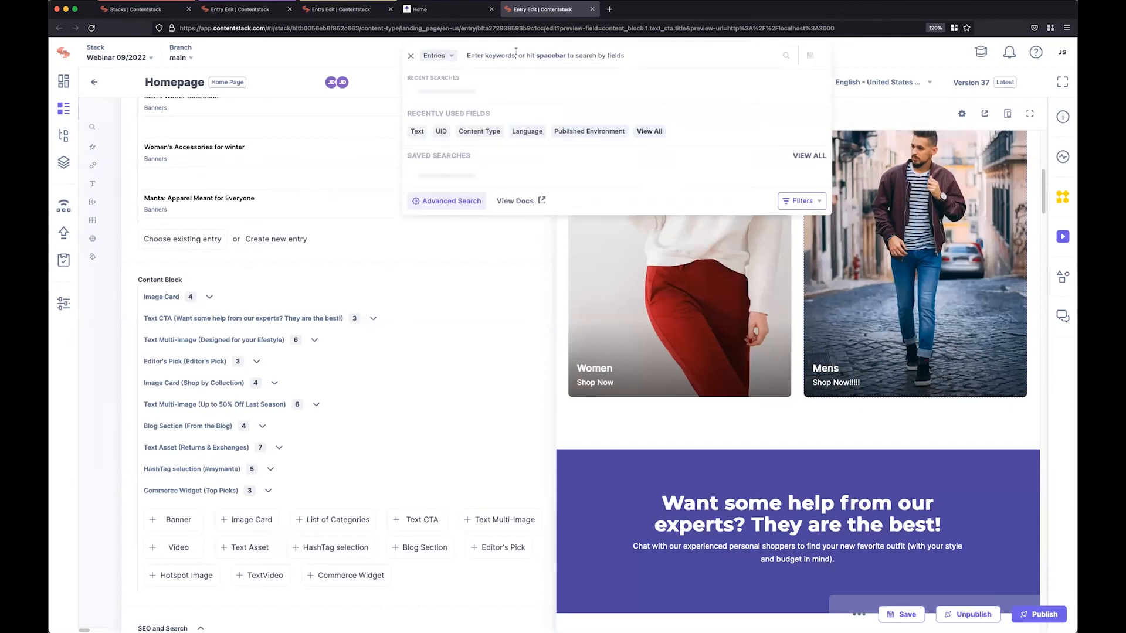
text(home)
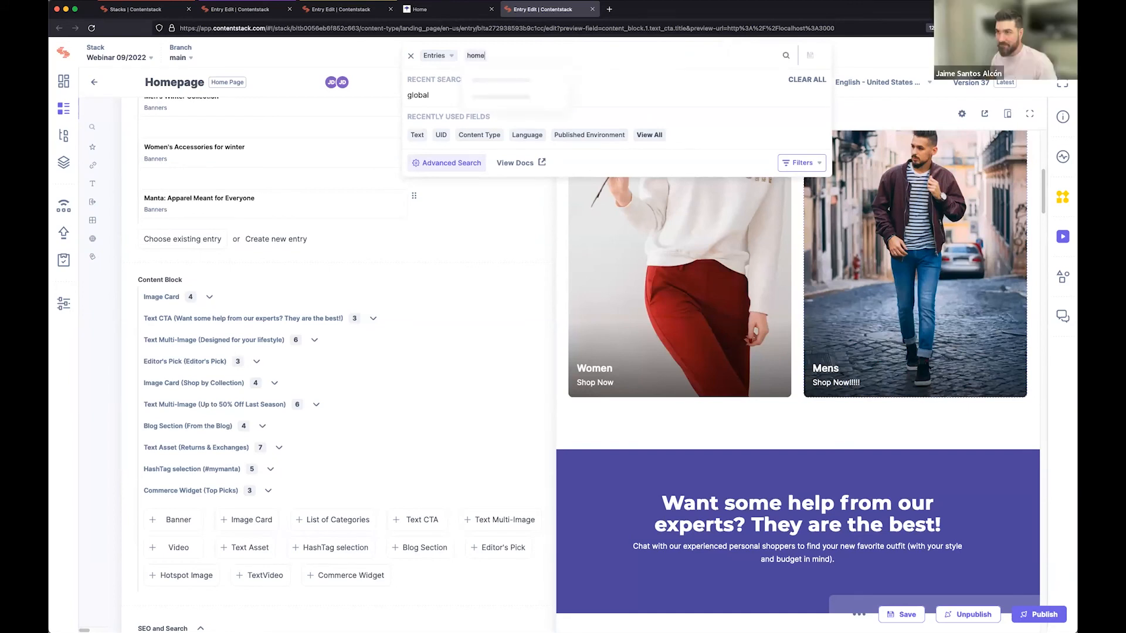
key(Return)
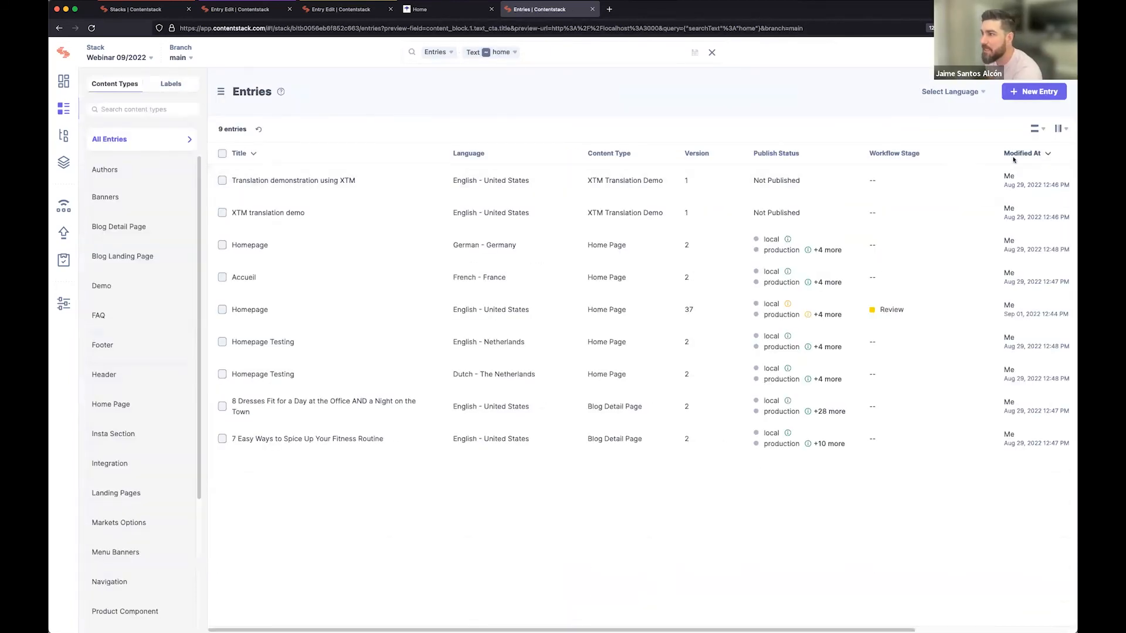
click(1033, 158)
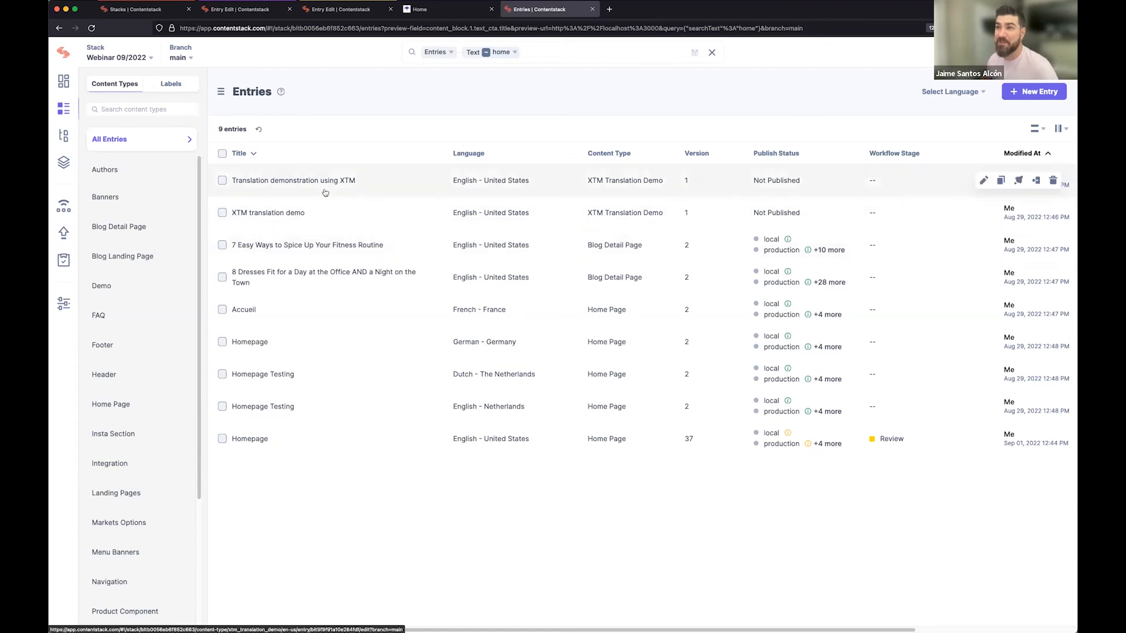
Switch to the editor's Homepage entry, load version 37, and show and hide its live preview.
click(239, 10)
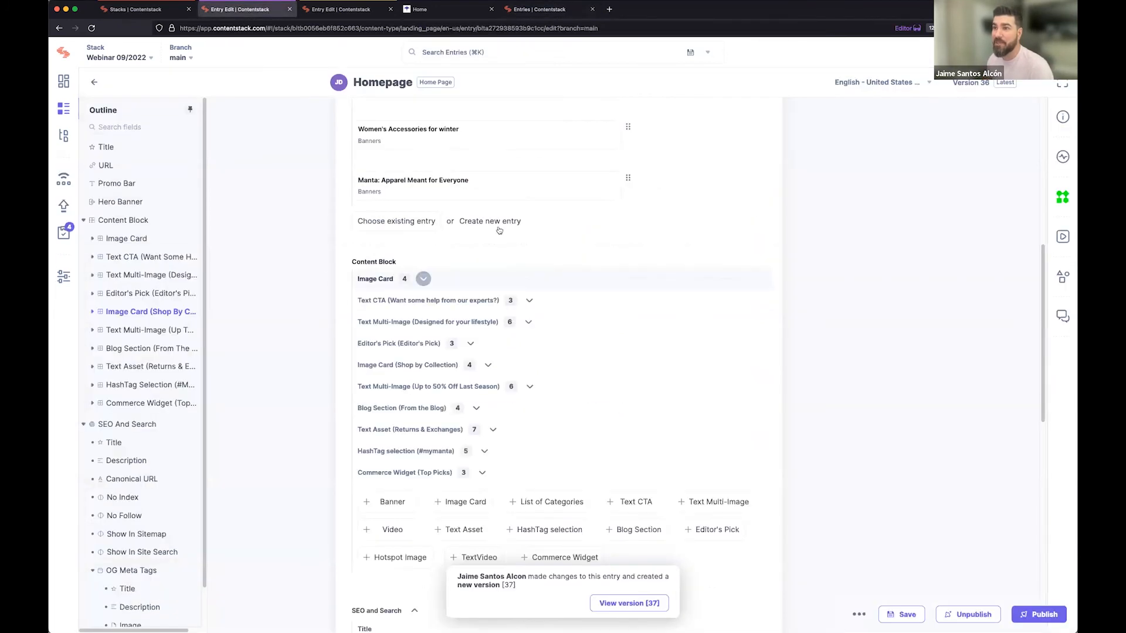
click(642, 603)
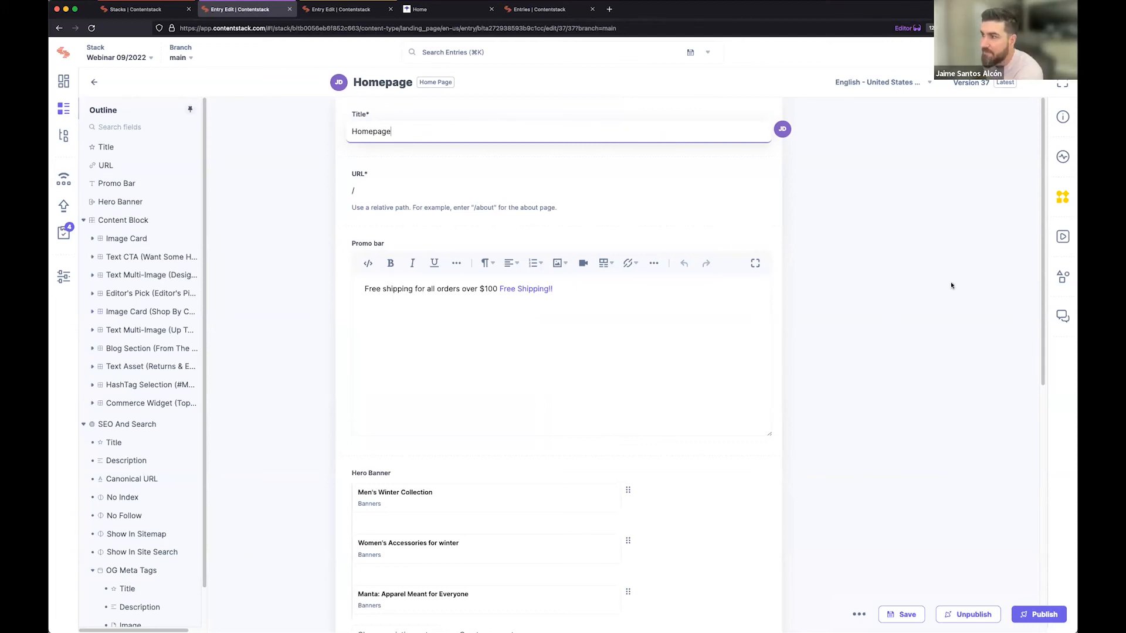
click(1058, 239)
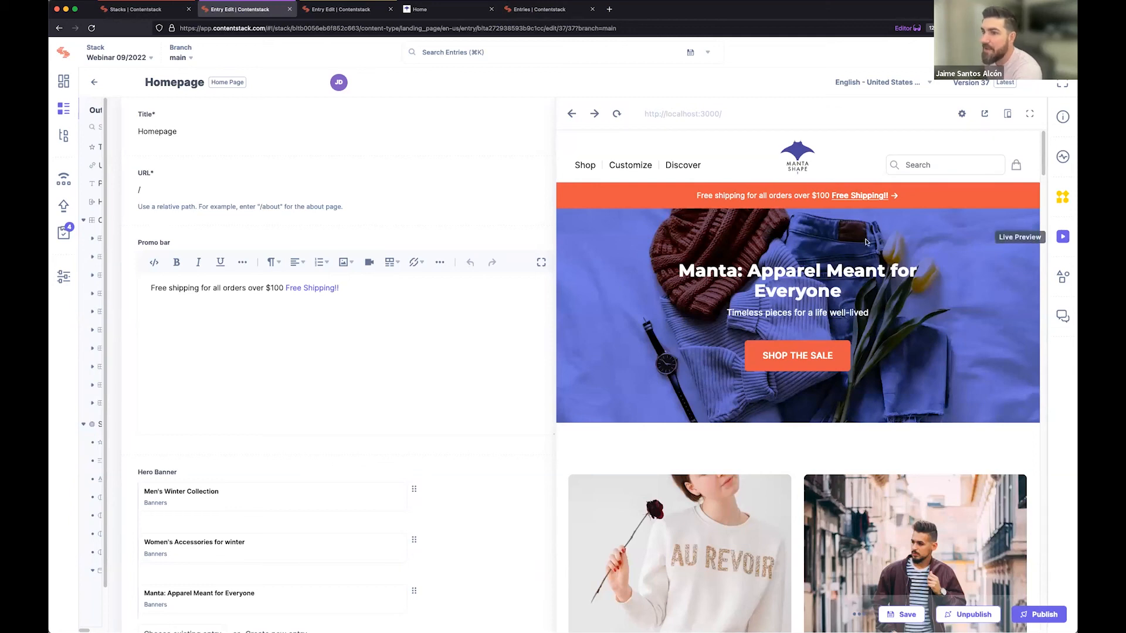
click(339, 289)
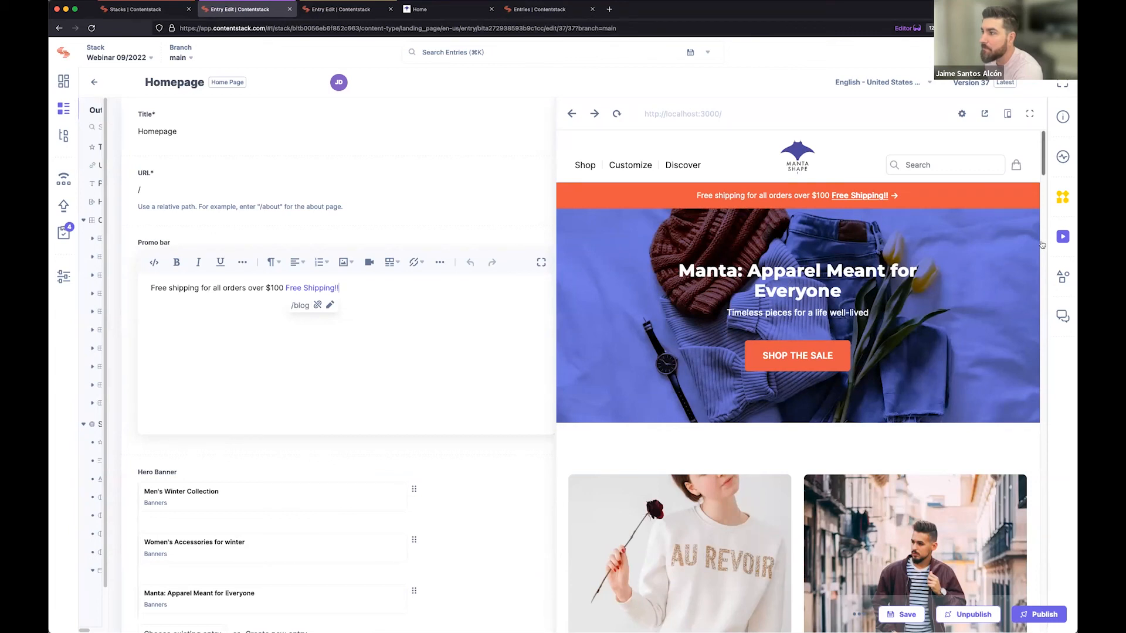
click(1064, 237)
click(1064, 236)
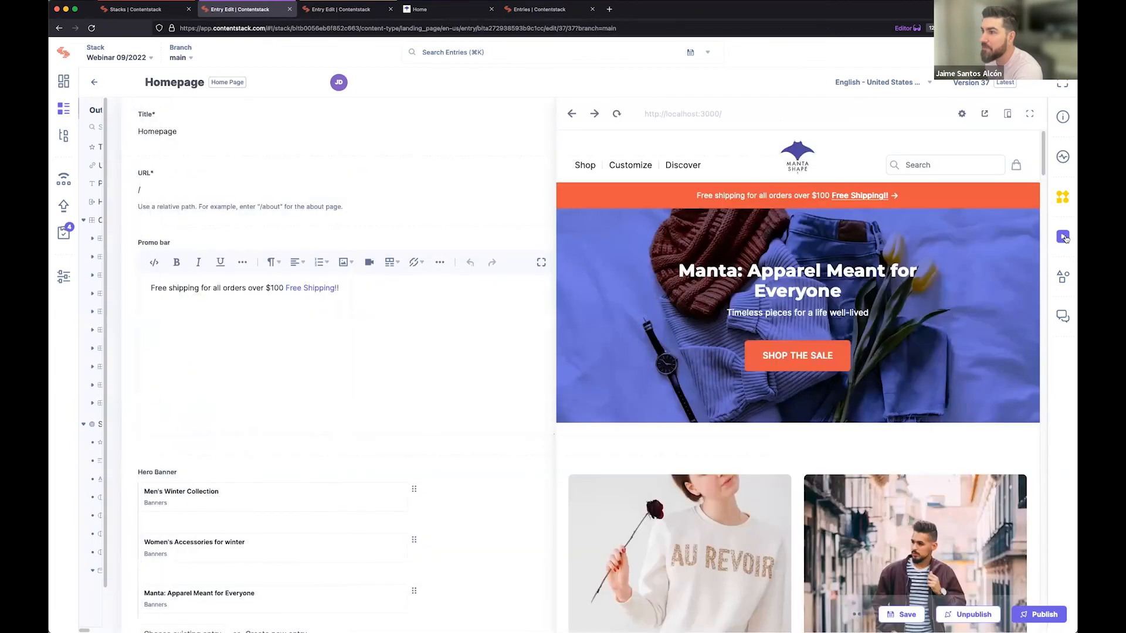
click(1064, 236)
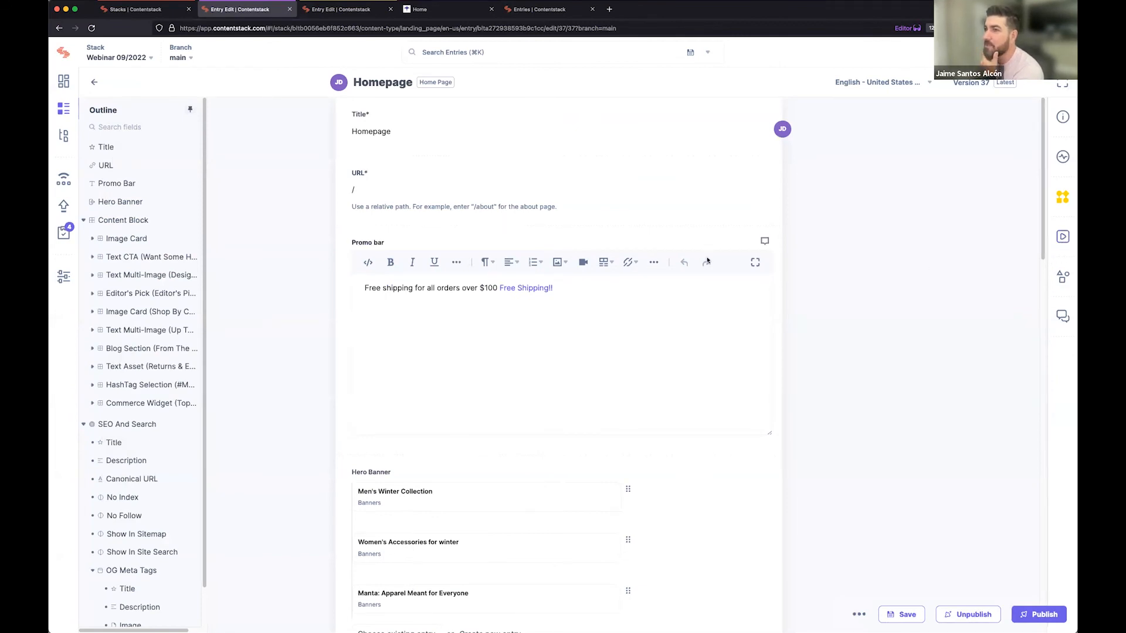
Review the per-environment preview links offered for the Homepage entry's URL field.
click(756, 191)
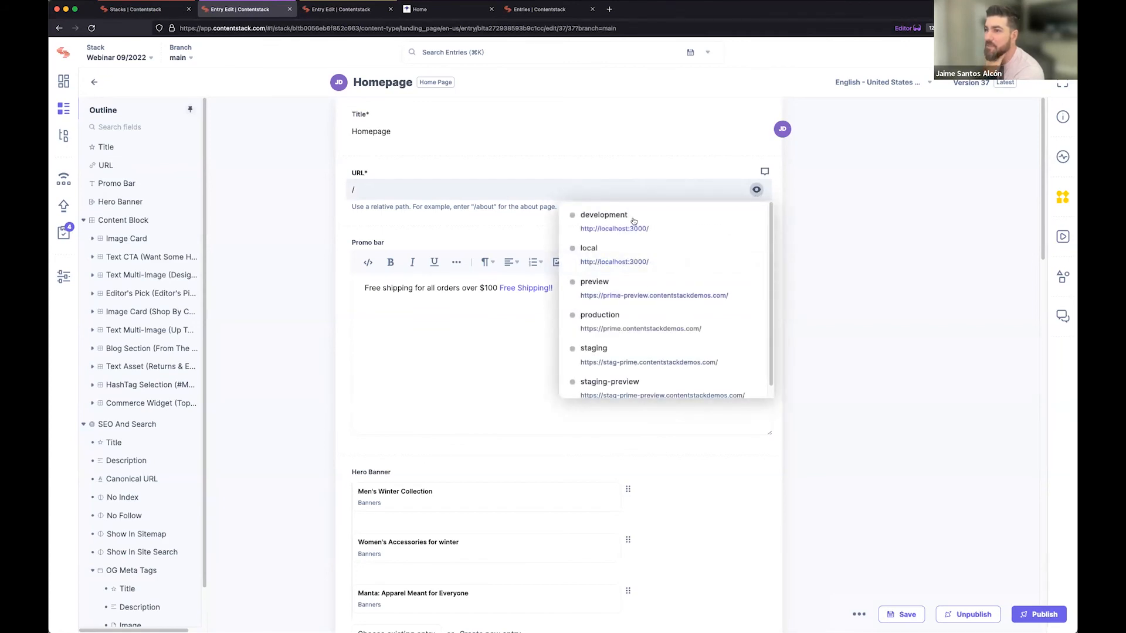
mouse_move(757, 191)
scroll(614, 297, down, 1)
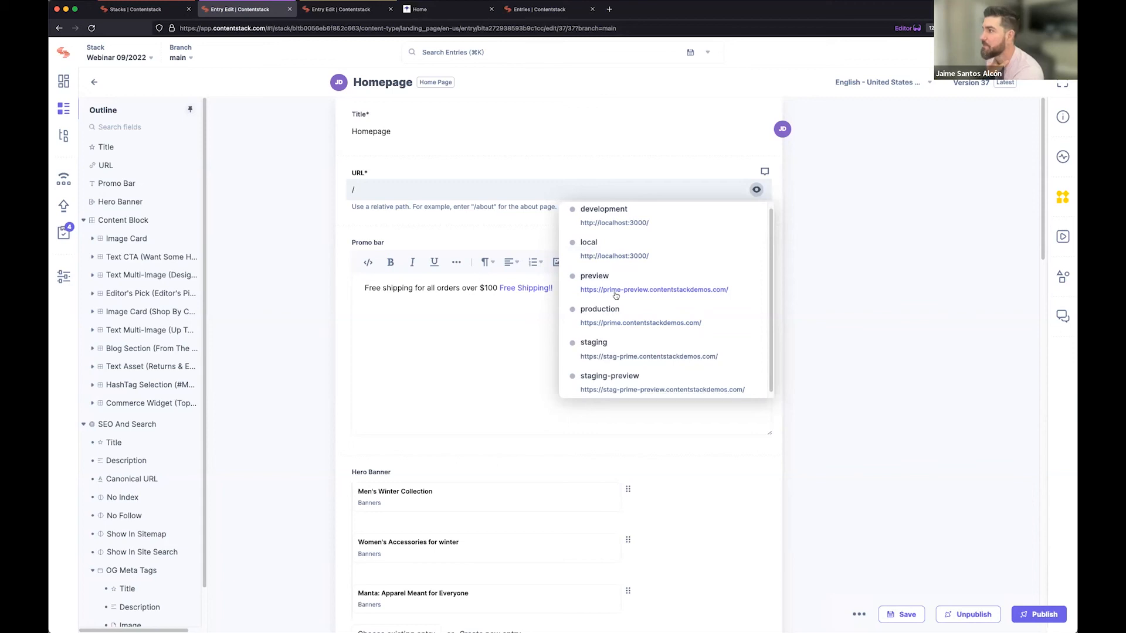
click(790, 254)
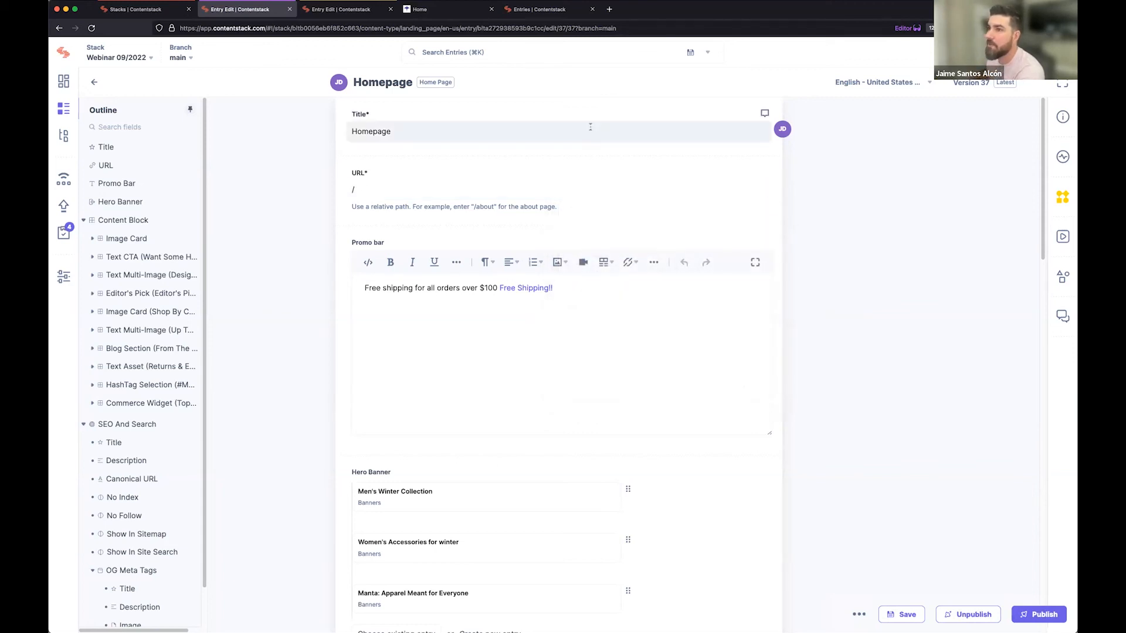
Return to the "home" search results and look through the column options of the entries table.
click(534, 10)
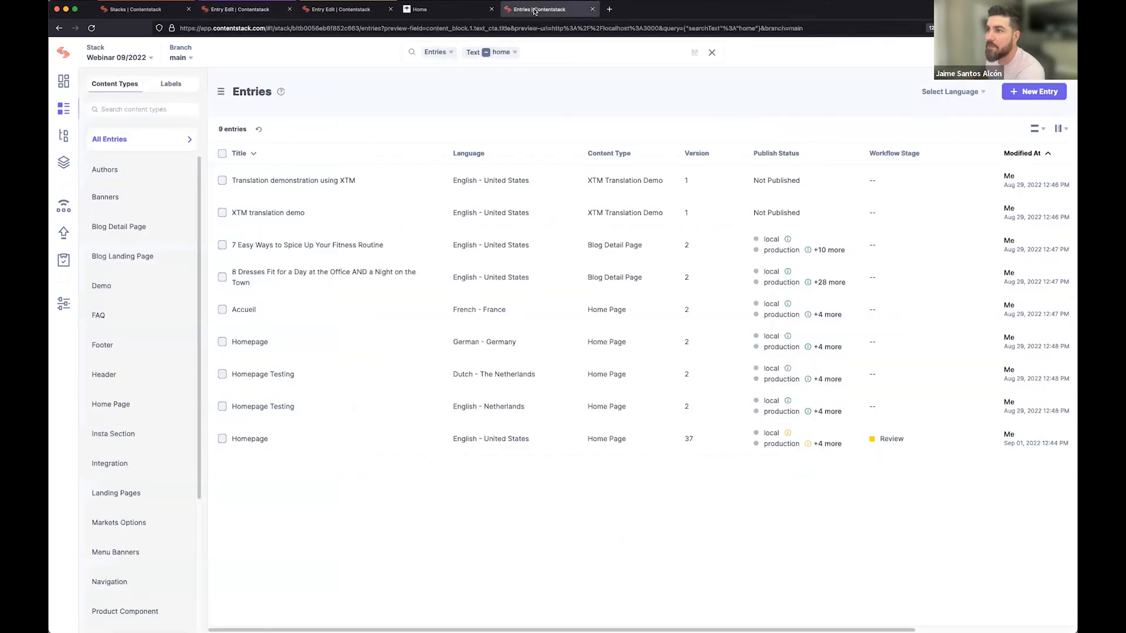
click(1058, 130)
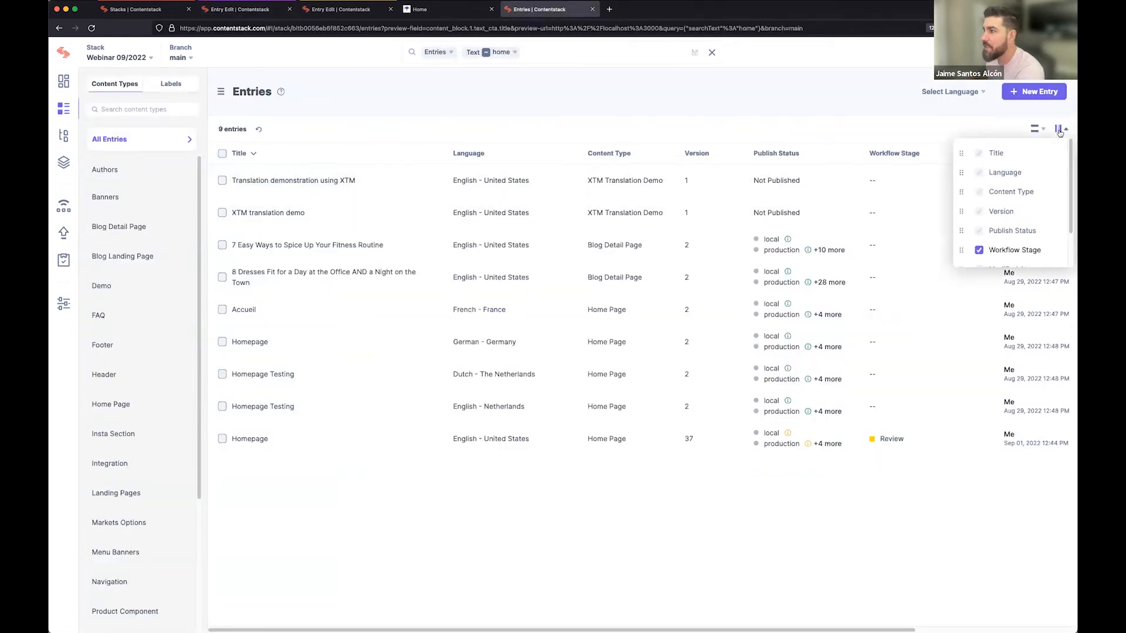
scroll(1004, 234, down, 2)
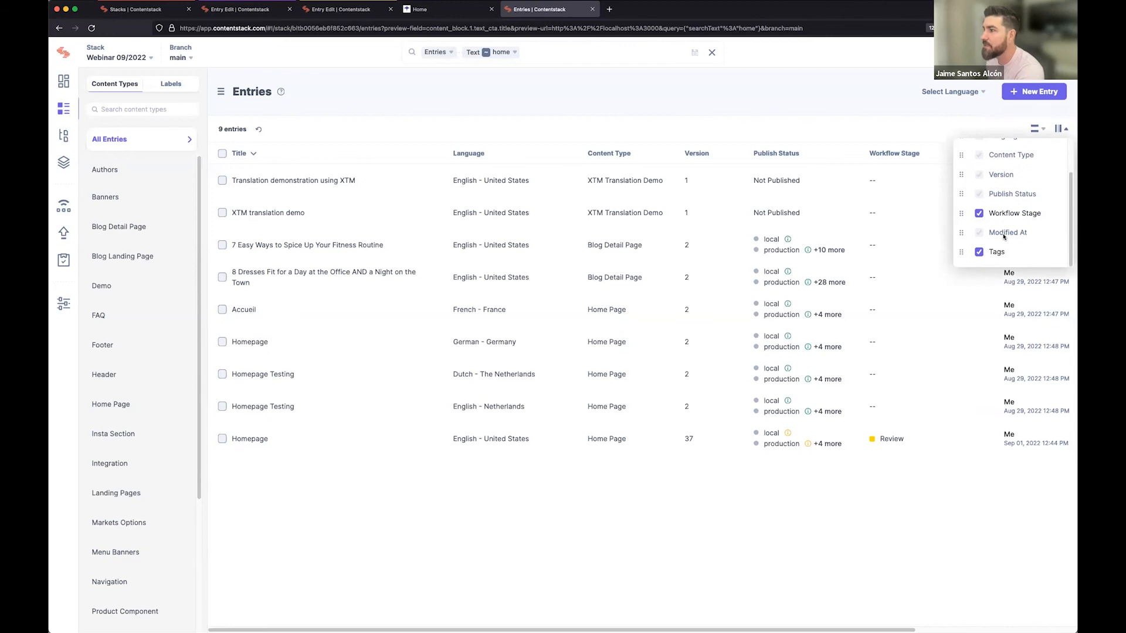
scroll(1004, 235, up, 2)
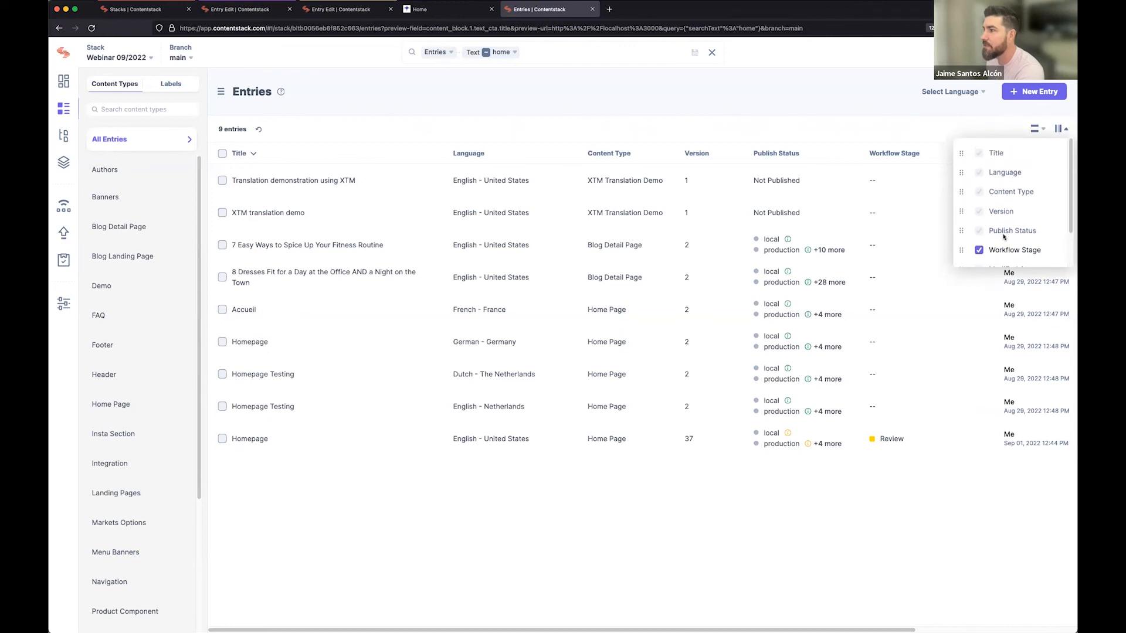
click(818, 524)
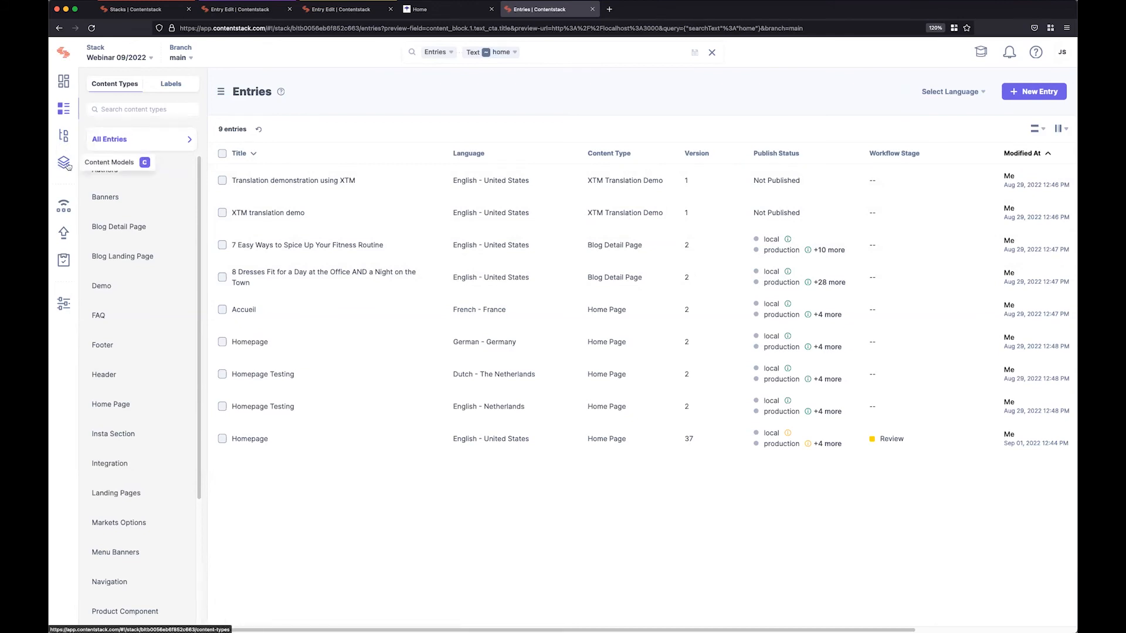
List all entries of the stack without the "home" filter and open the entry search.
click(65, 113)
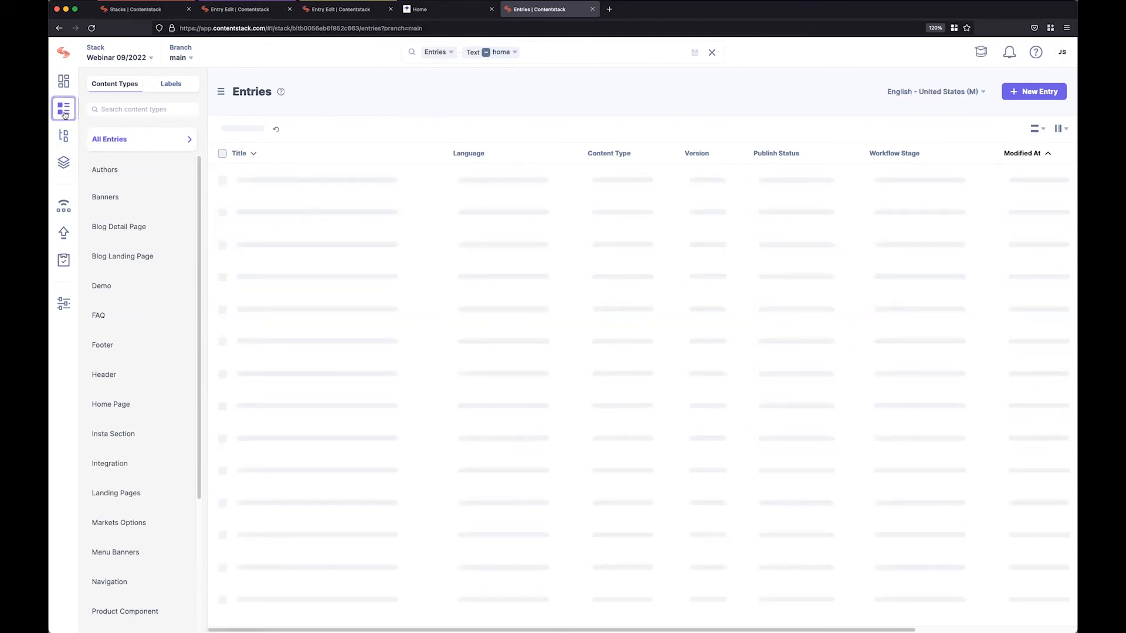
click(538, 56)
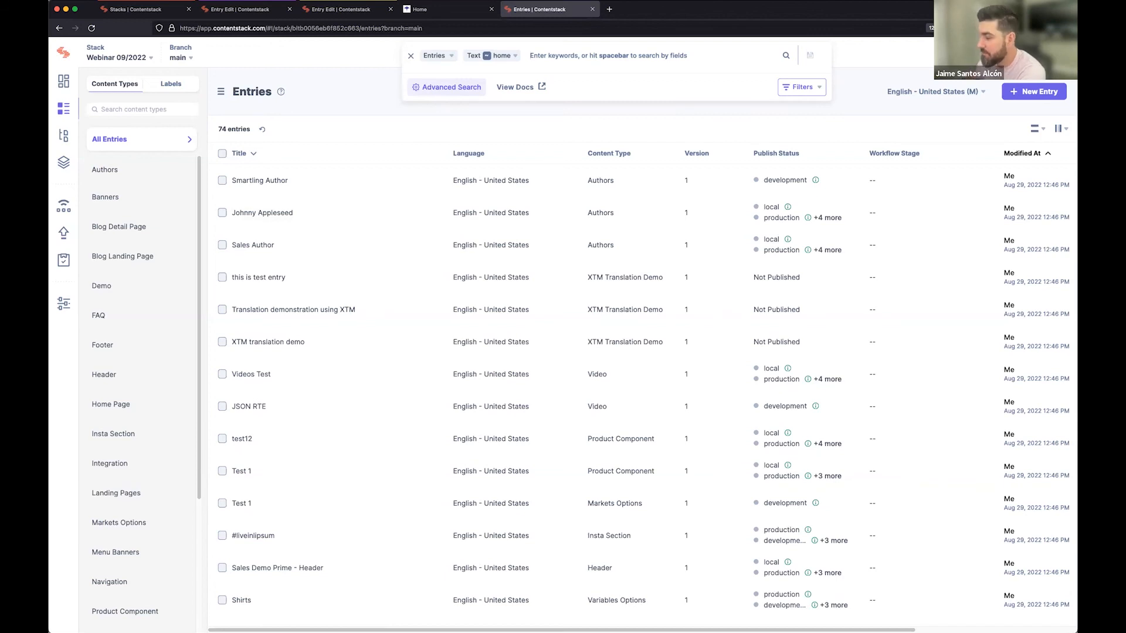
mouse_move(685, 210)
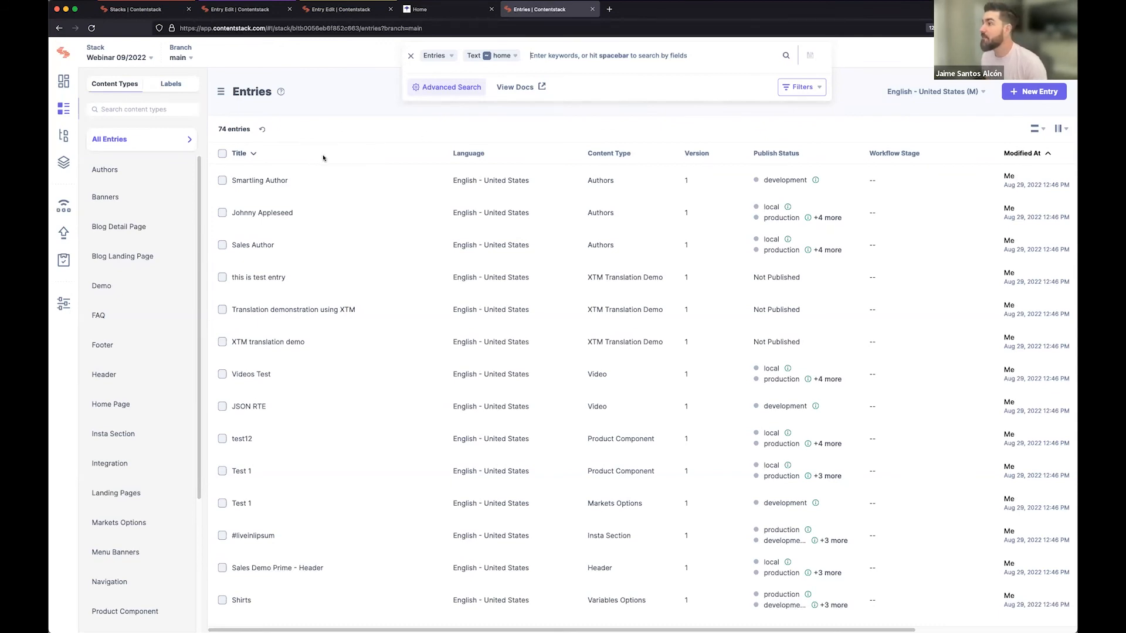
Browse the entries by content type and filter the list to Blog Detail Page.
click(109, 169)
click(111, 139)
click(179, 229)
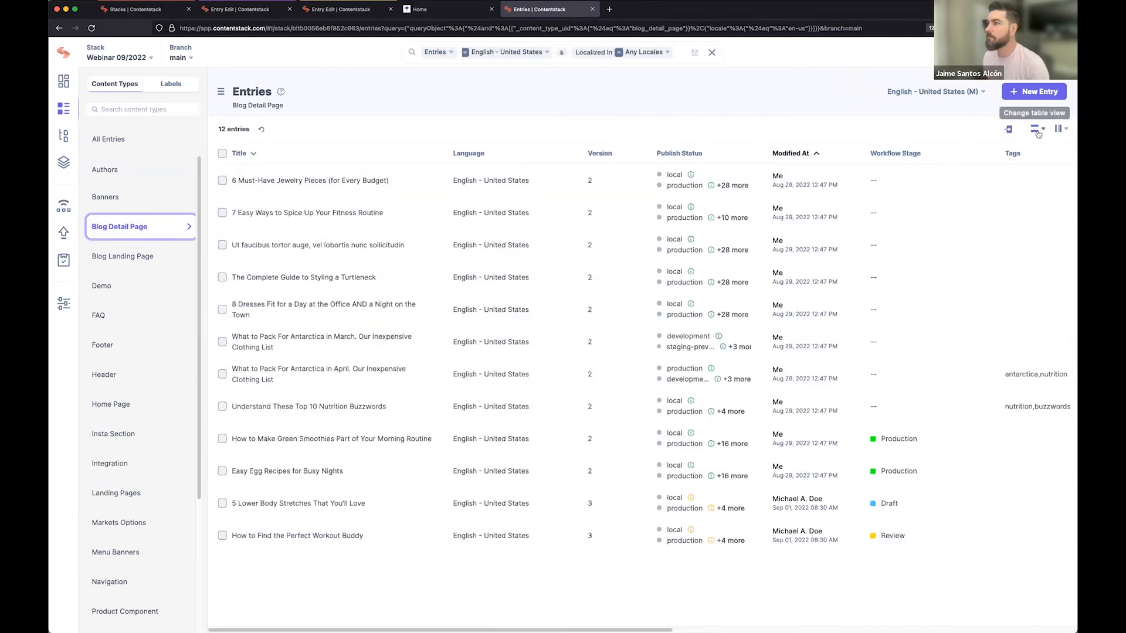
Reorder the entries table columns so that Modified At comes first, followed by Language and Title.
click(1059, 129)
drag(961, 155, 963, 181)
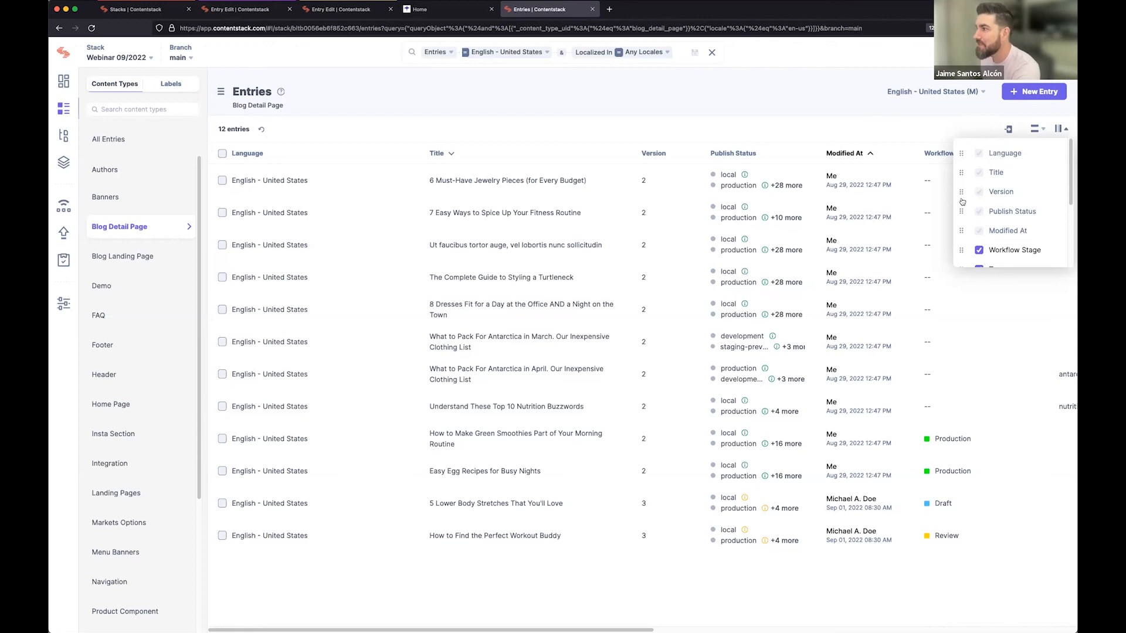
drag(961, 231, 962, 153)
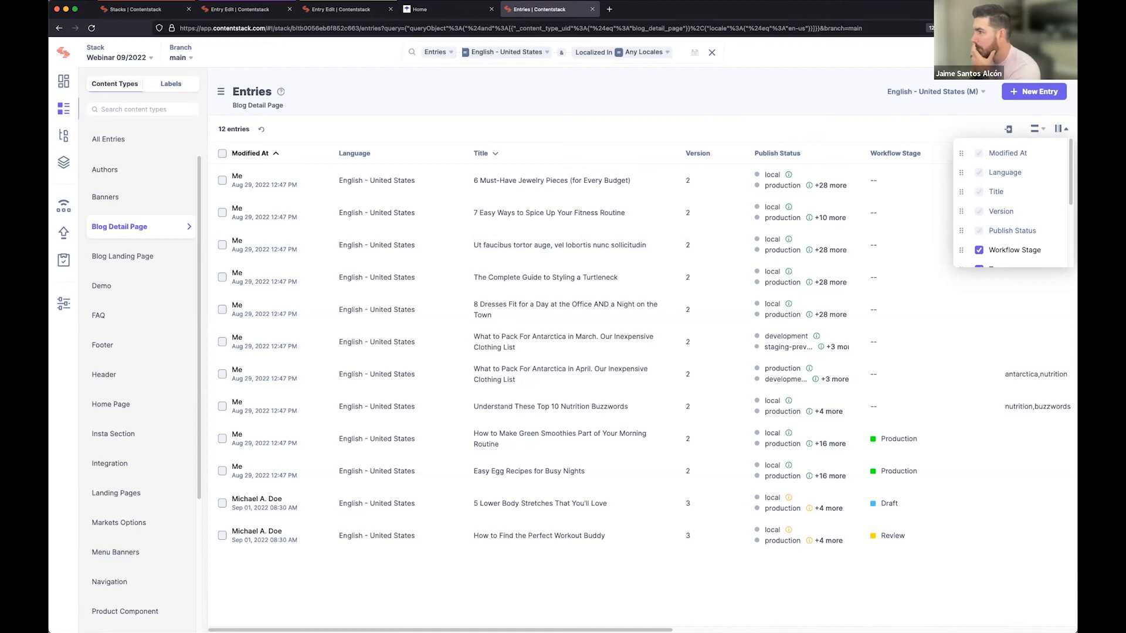
click(497, 130)
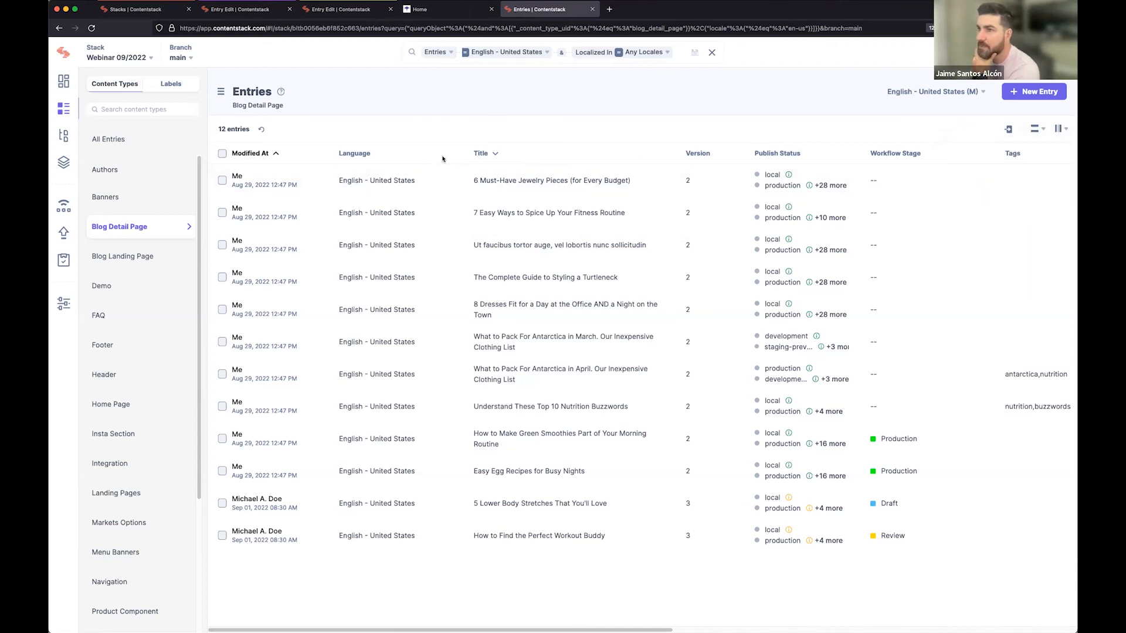
Sort the Blog Detail Page entries by Modified At with the newest first and set the table view to Compact.
click(303, 156)
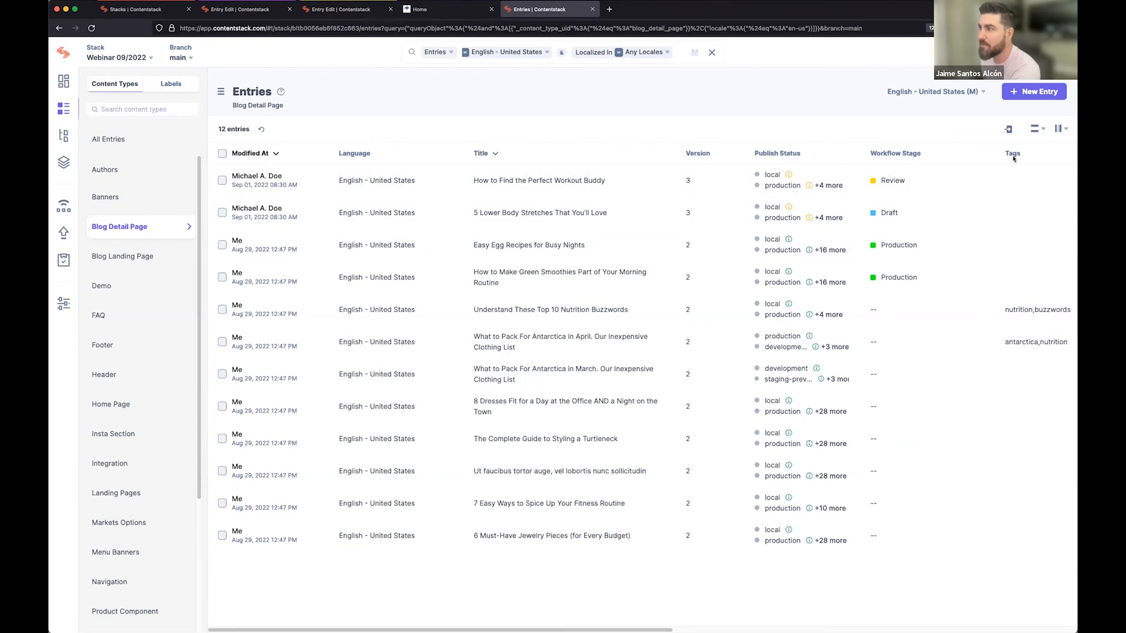
click(1042, 130)
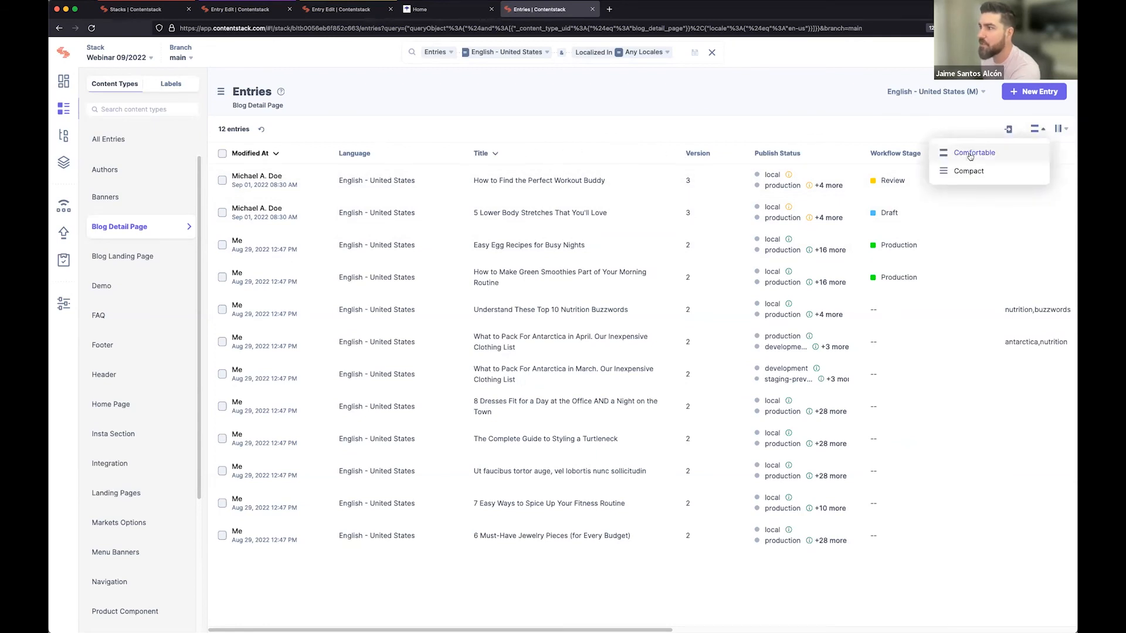
click(969, 171)
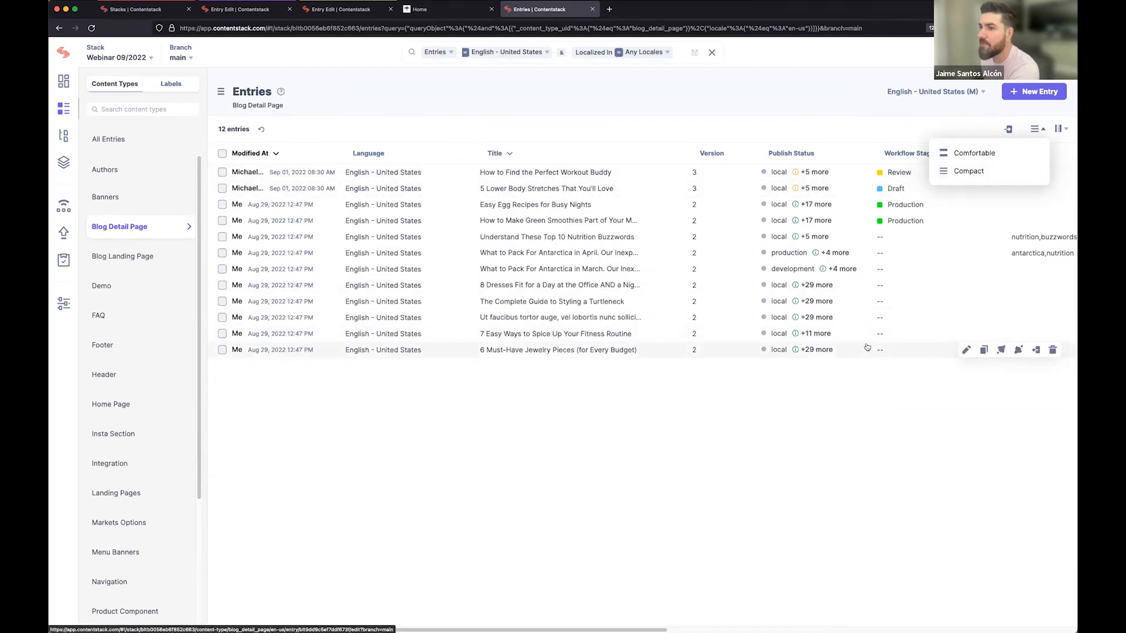
click(449, 152)
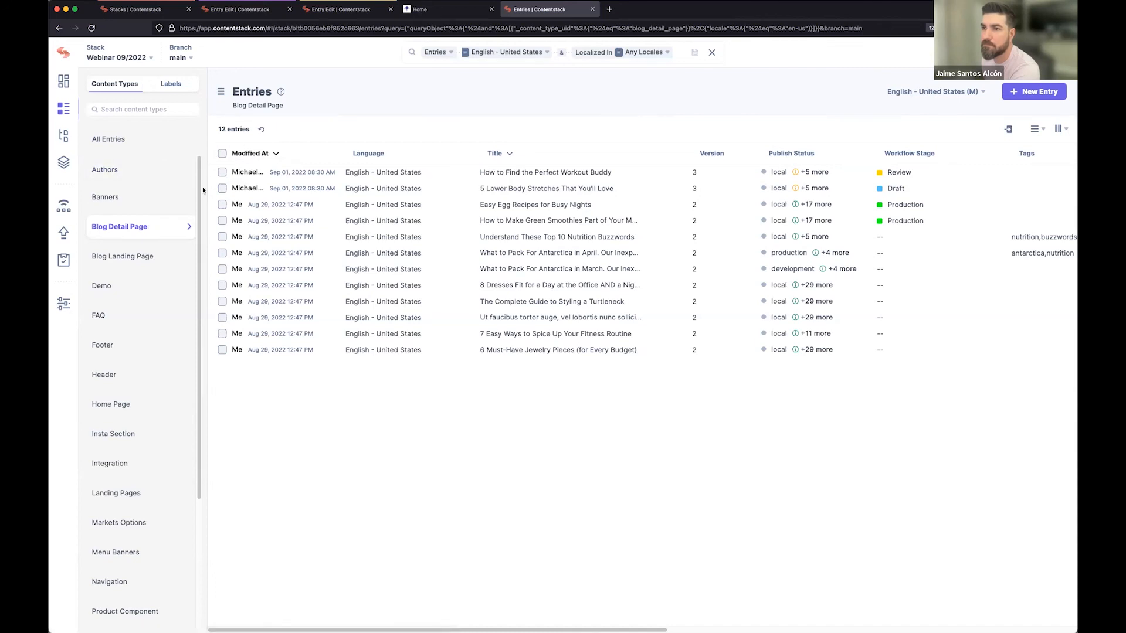
Browse the Banners and Authors entries, open the Sales Author entry, and return to the Authors list.
click(149, 199)
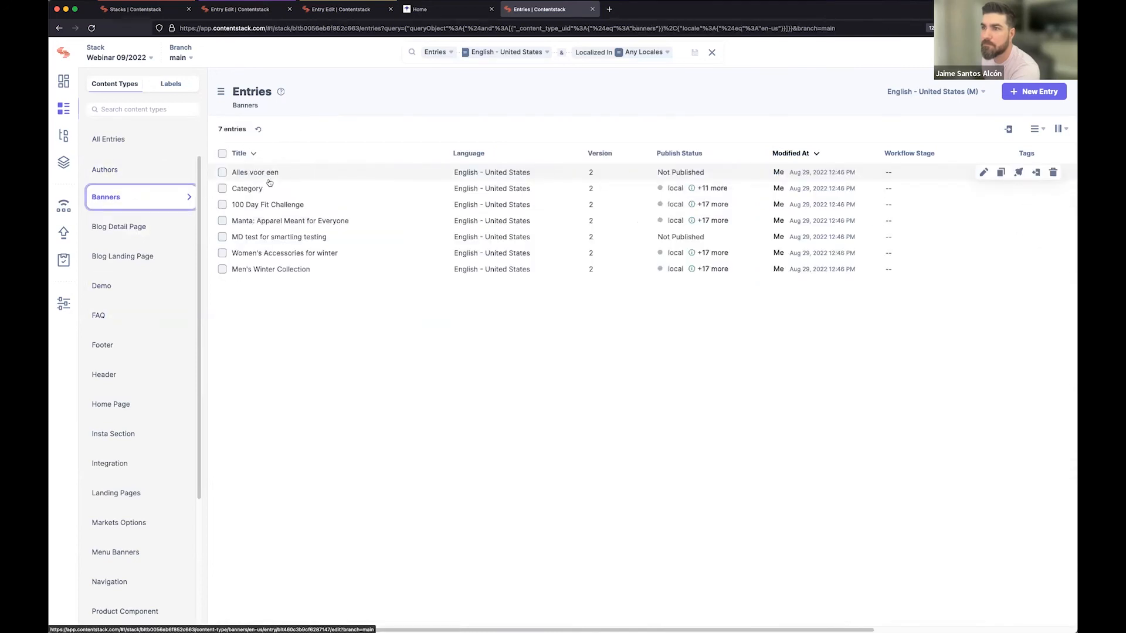
click(122, 173)
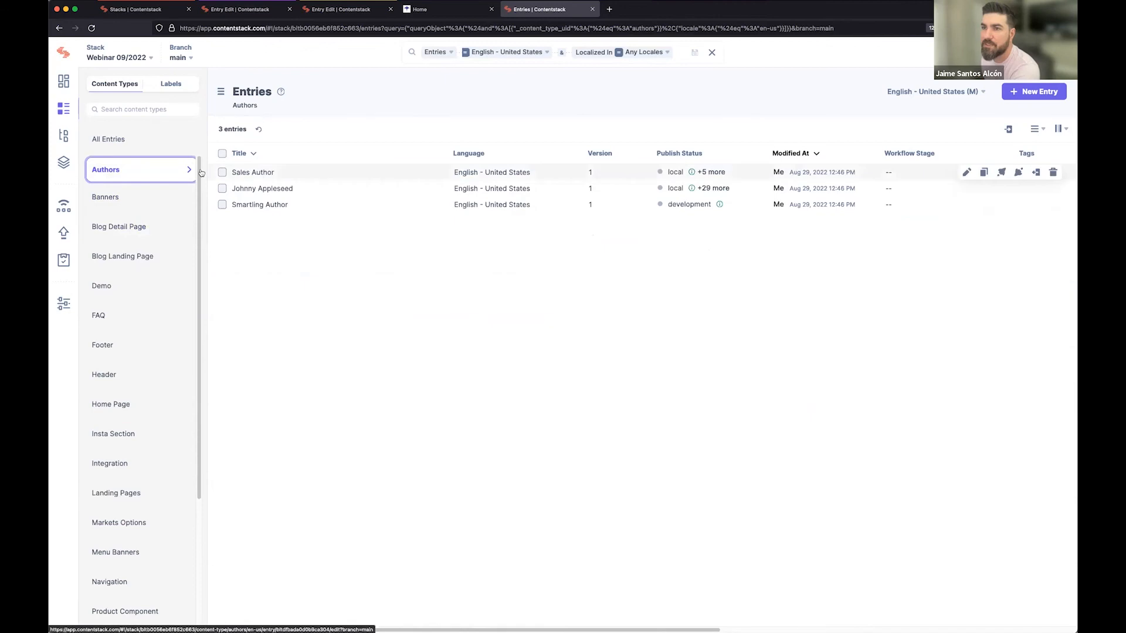
click(256, 173)
click(94, 82)
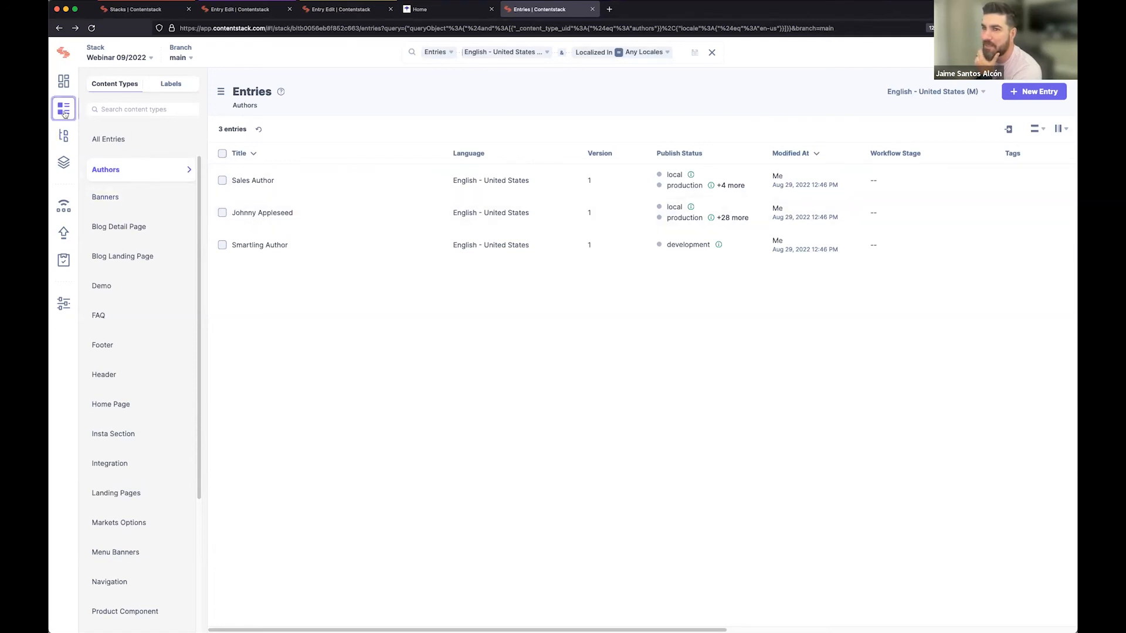
List all entries of the stack, open the Homepage entry, and return to the full list.
click(109, 139)
click(262, 182)
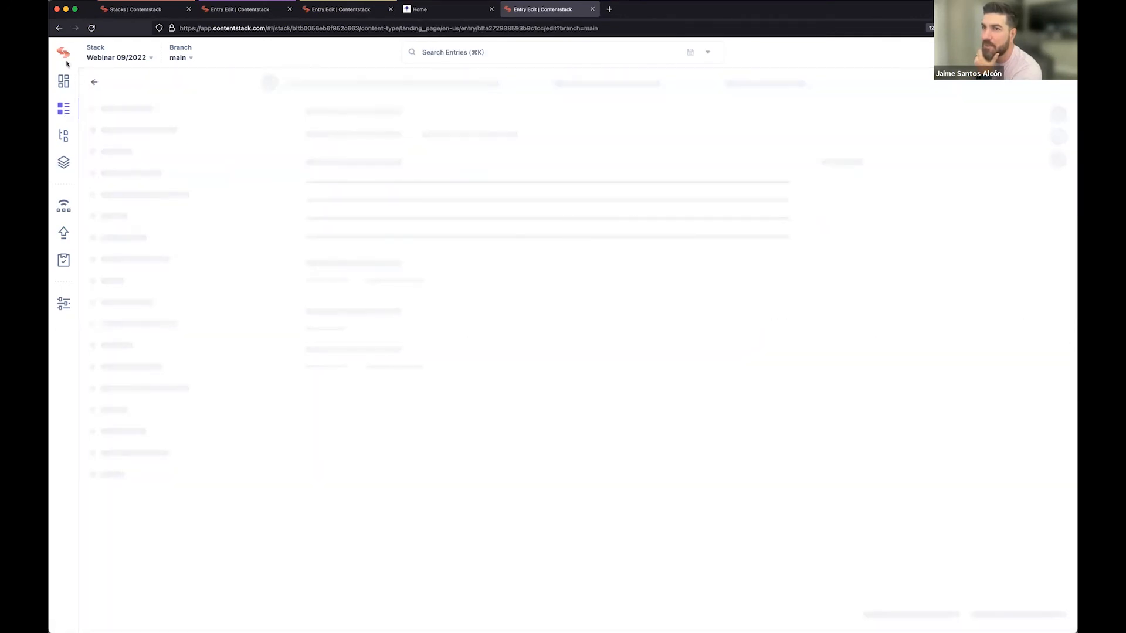
click(59, 28)
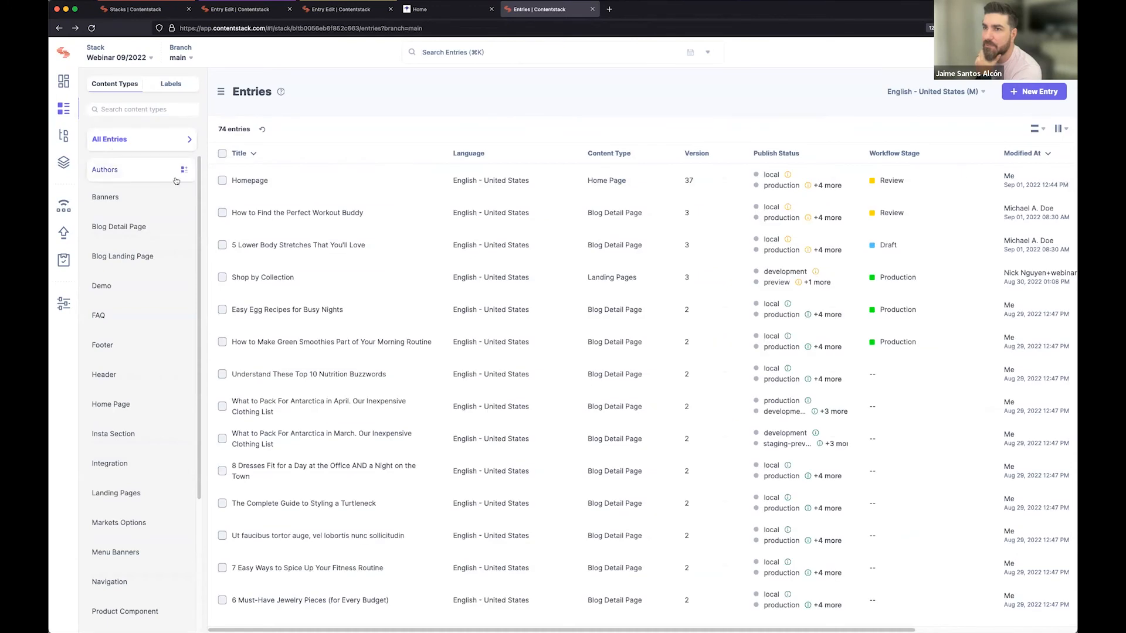
Filter the entries to the Home Page content type, open its Homepage entry, and return to the filtered list.
click(473, 53)
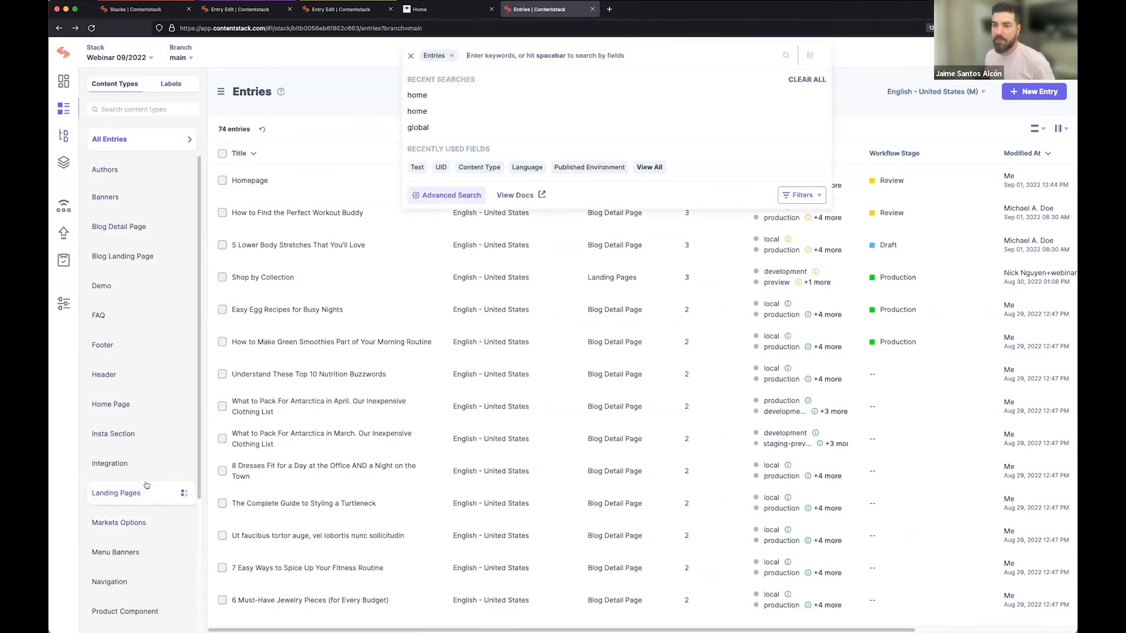
click(141, 413)
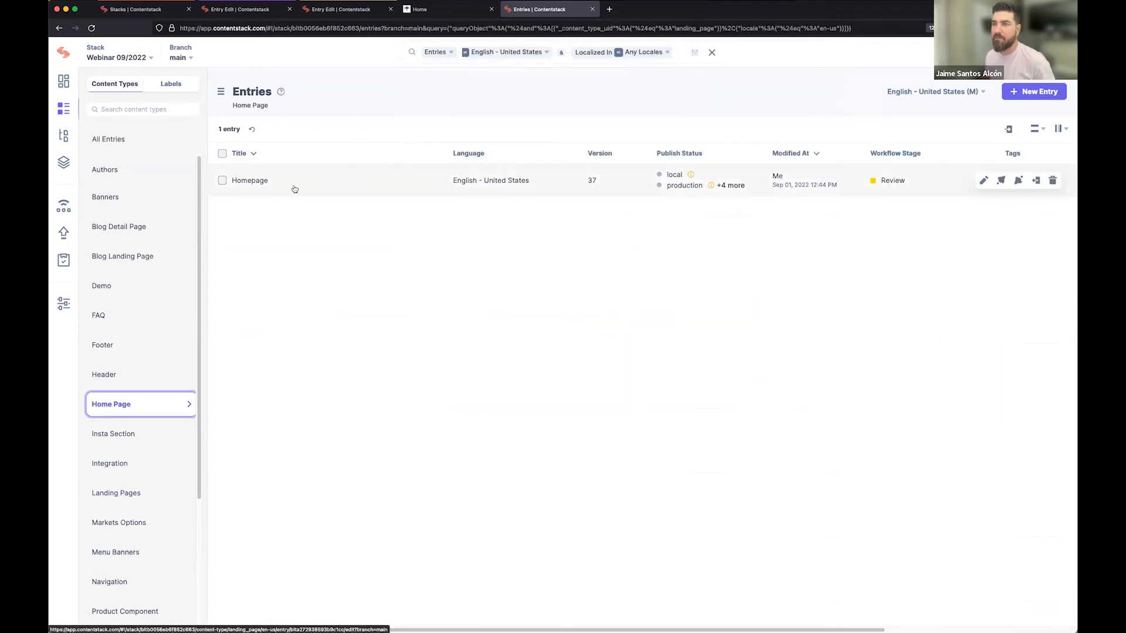
click(294, 187)
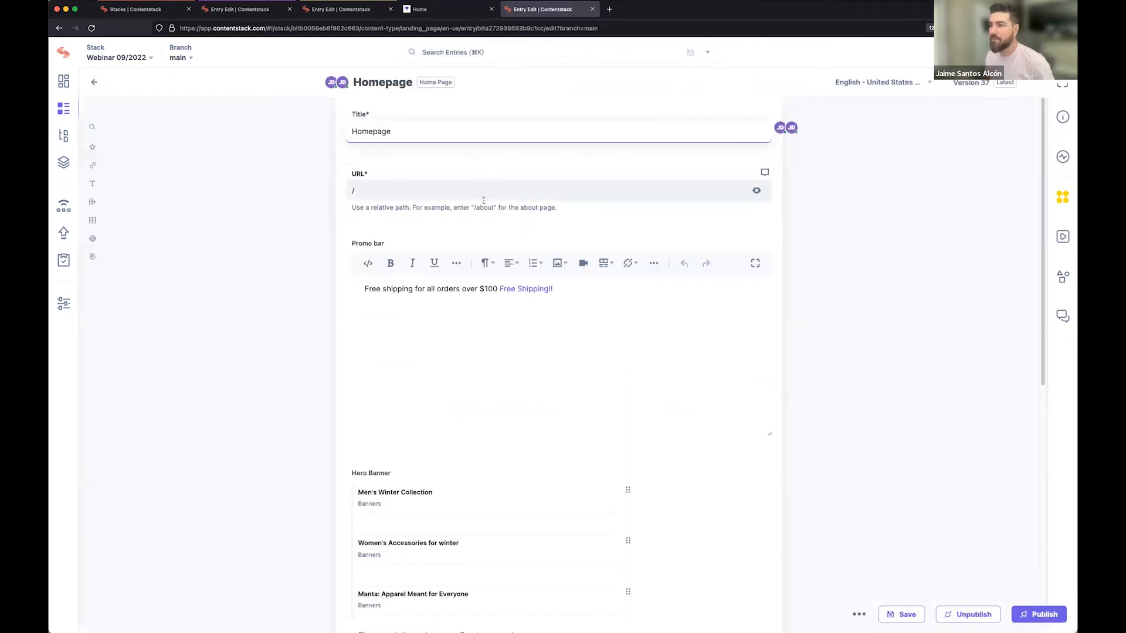
click(95, 84)
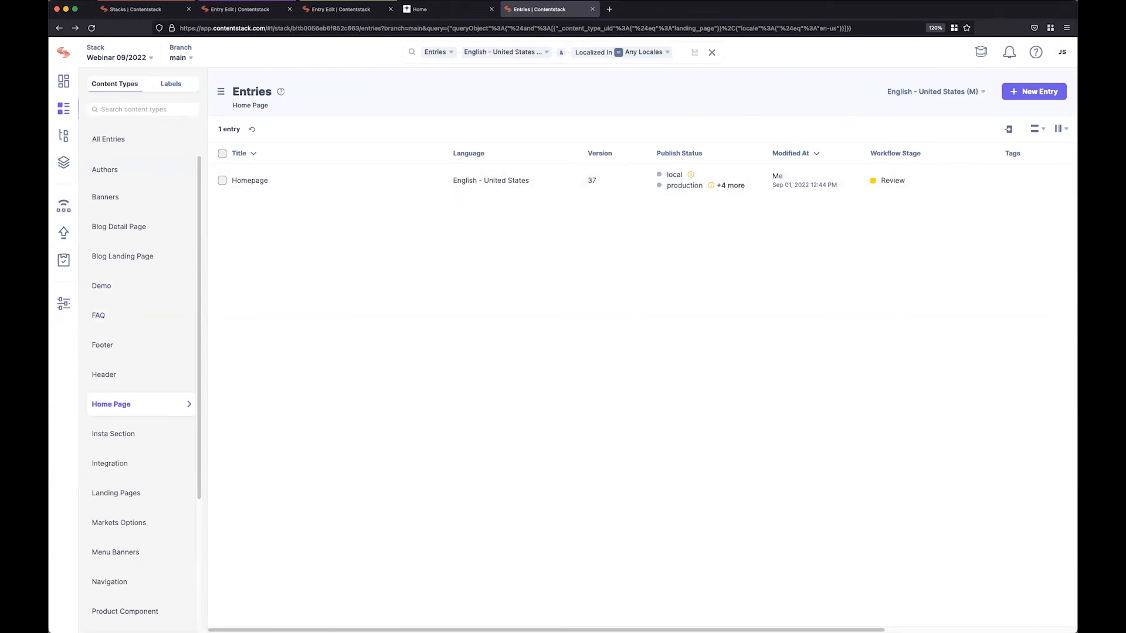
Organize the content types by label, open the Footer entry under Global Components, and return to the list.
click(166, 84)
click(114, 170)
click(135, 197)
click(276, 186)
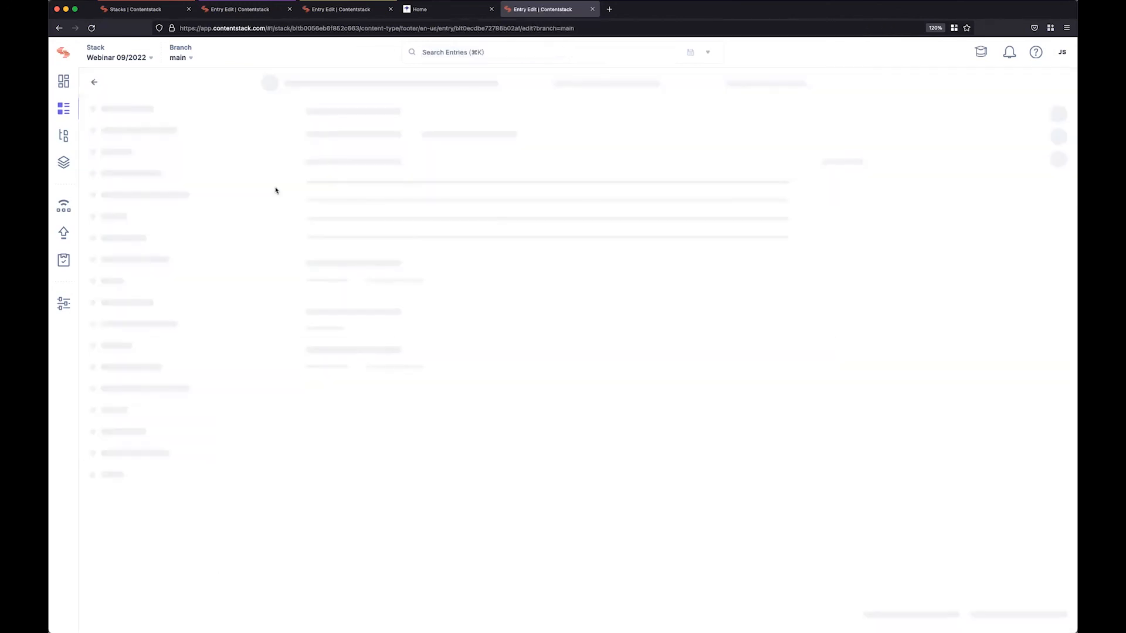
click(95, 82)
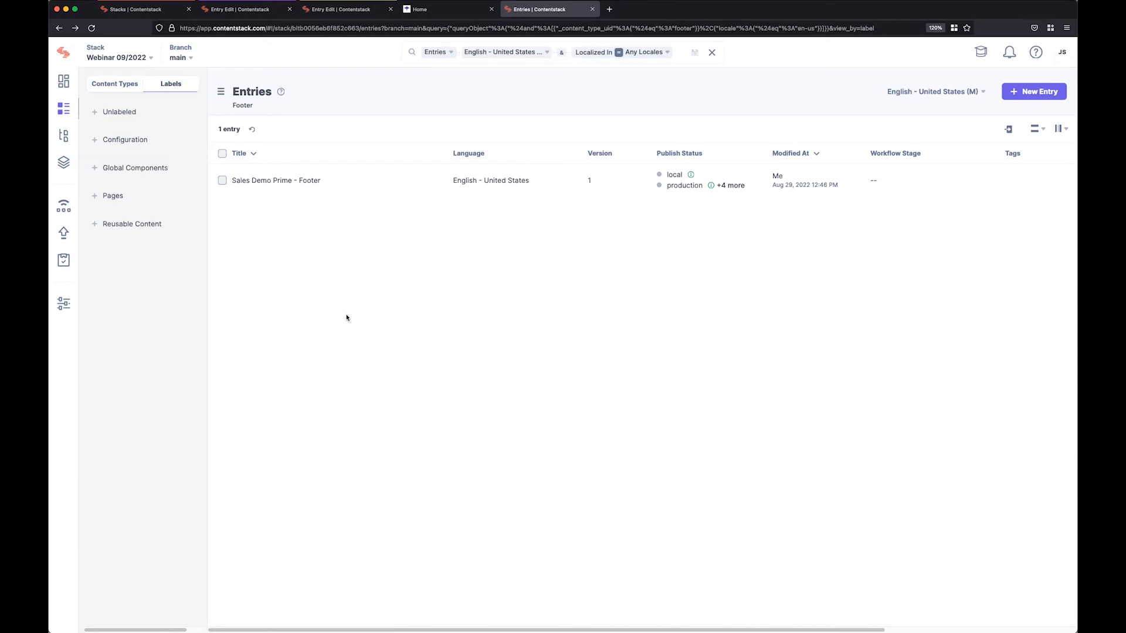
Open the Header entry under the Global Components label, return, and list the Header entries again.
click(152, 168)
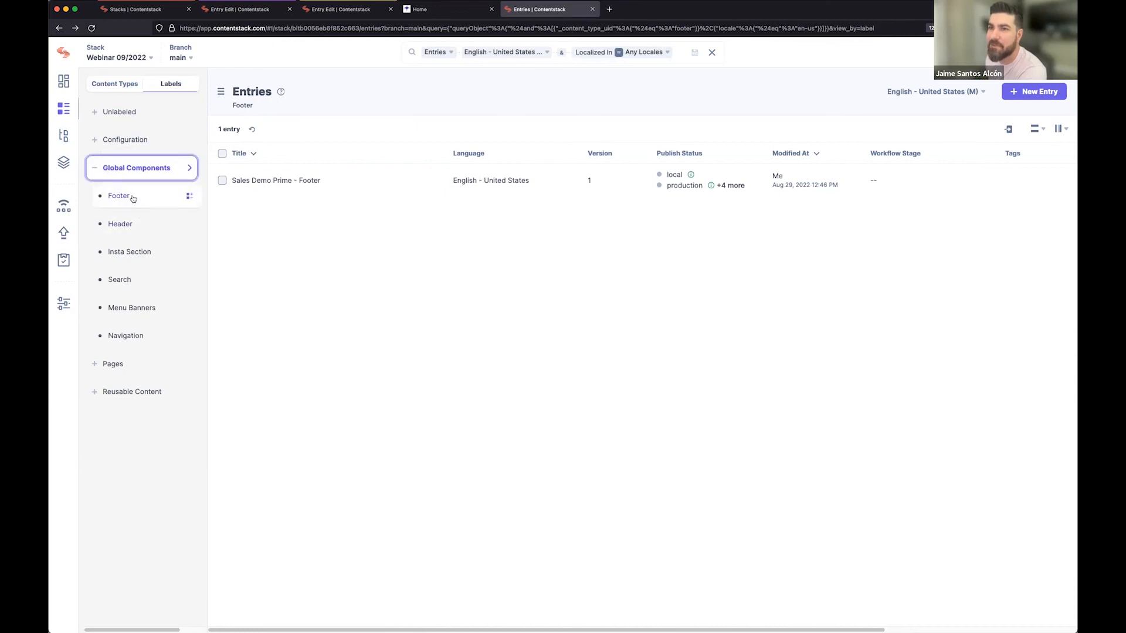
click(181, 224)
click(327, 180)
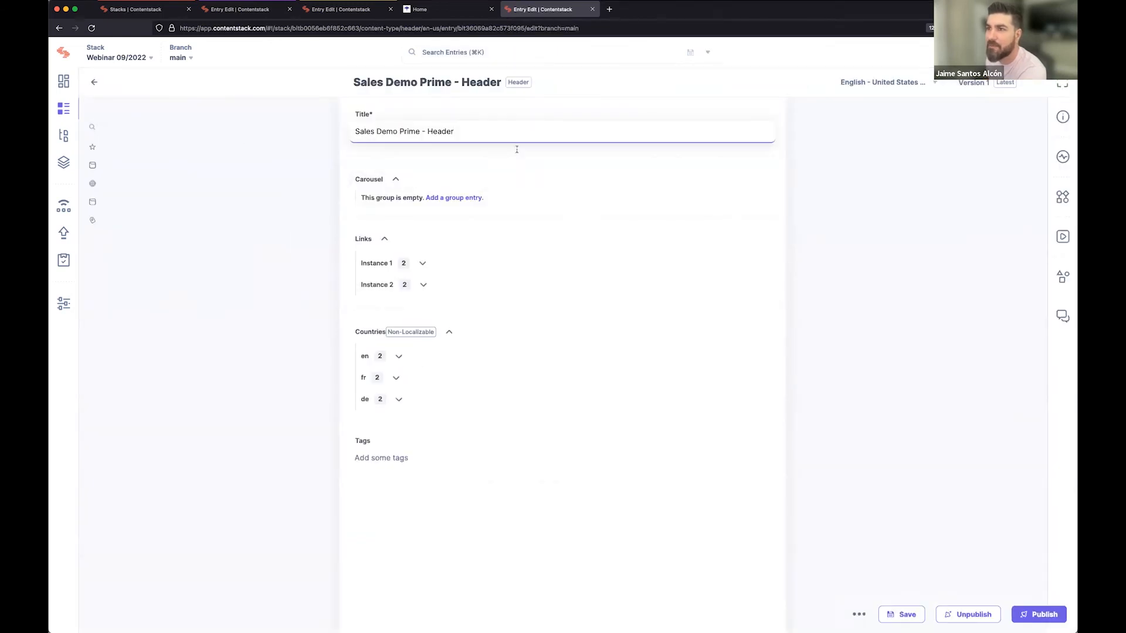
click(100, 85)
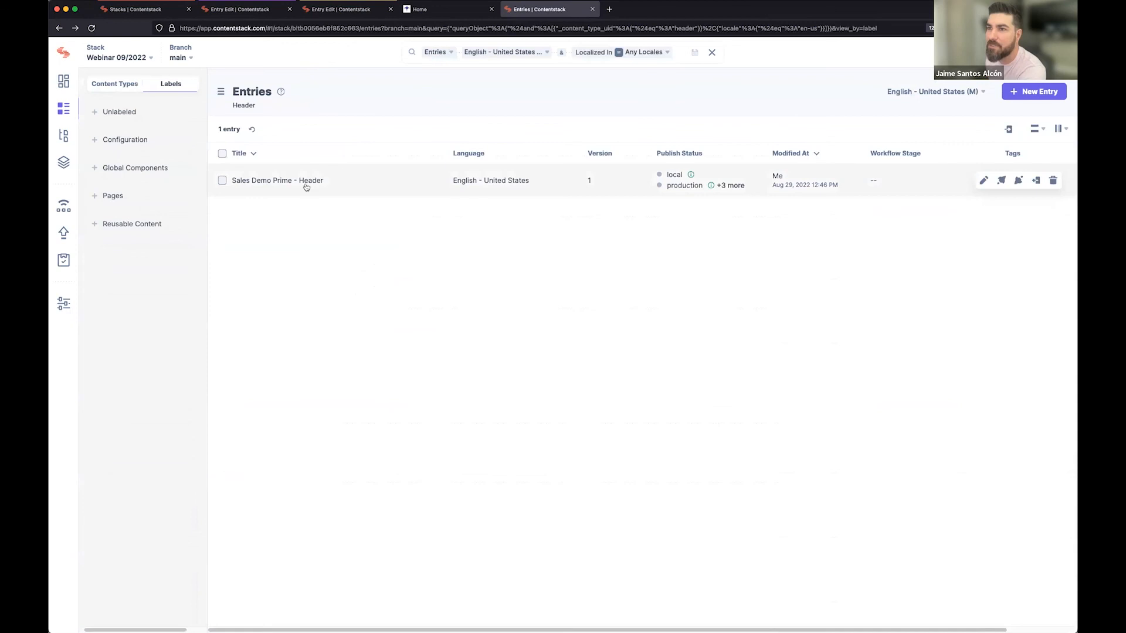
click(102, 171)
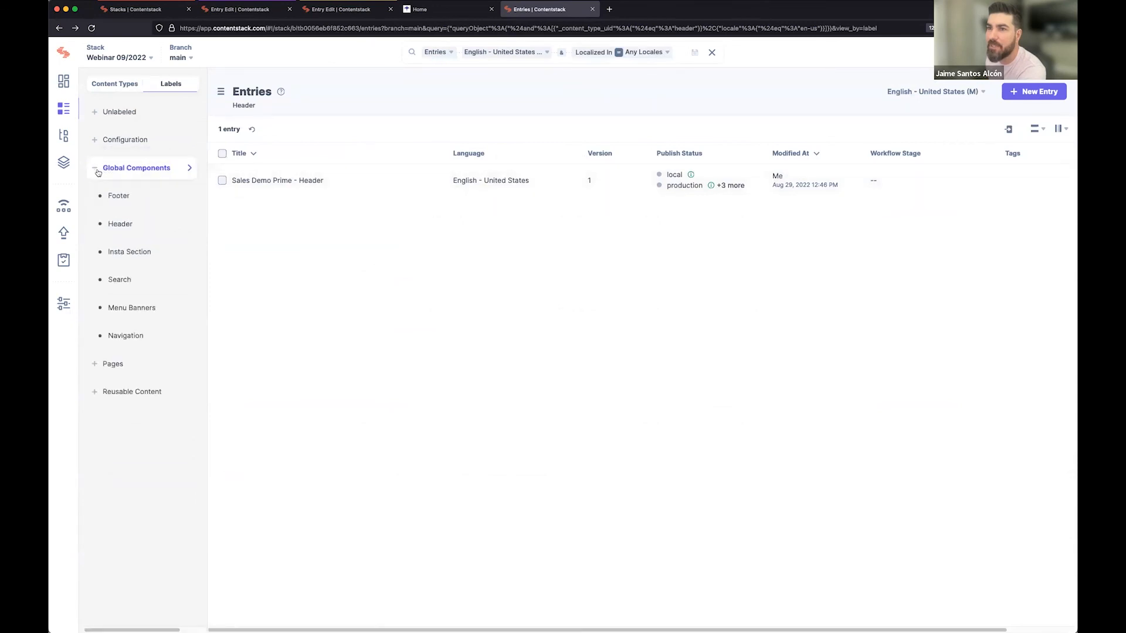
click(123, 229)
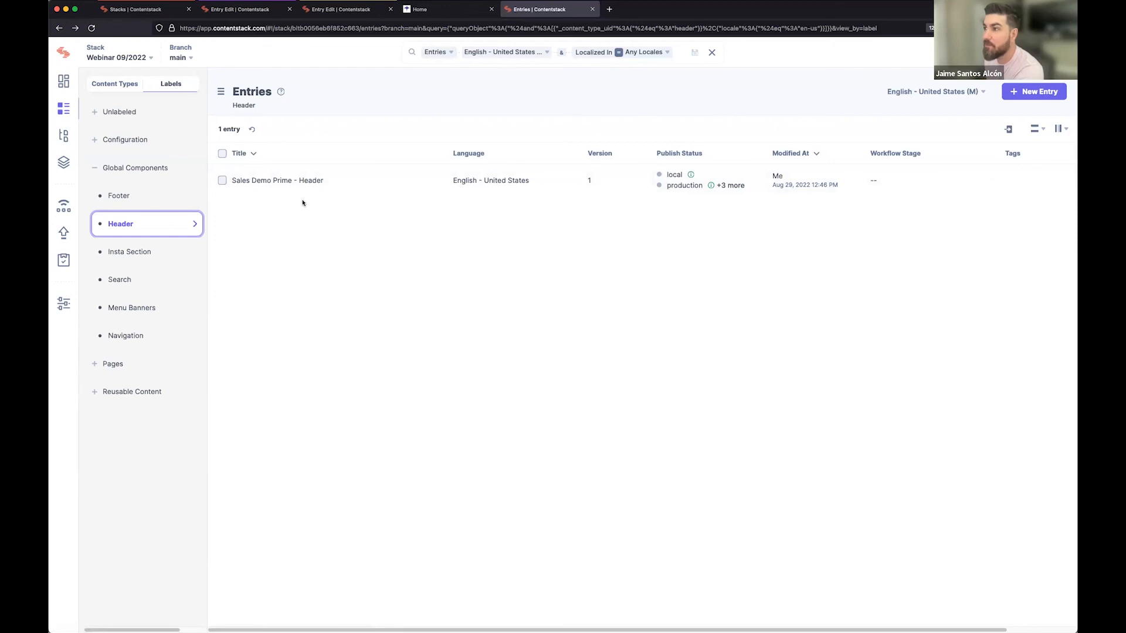
Open the Homepage entry from the list of all entries and review its hero banner and content block fields.
click(66, 112)
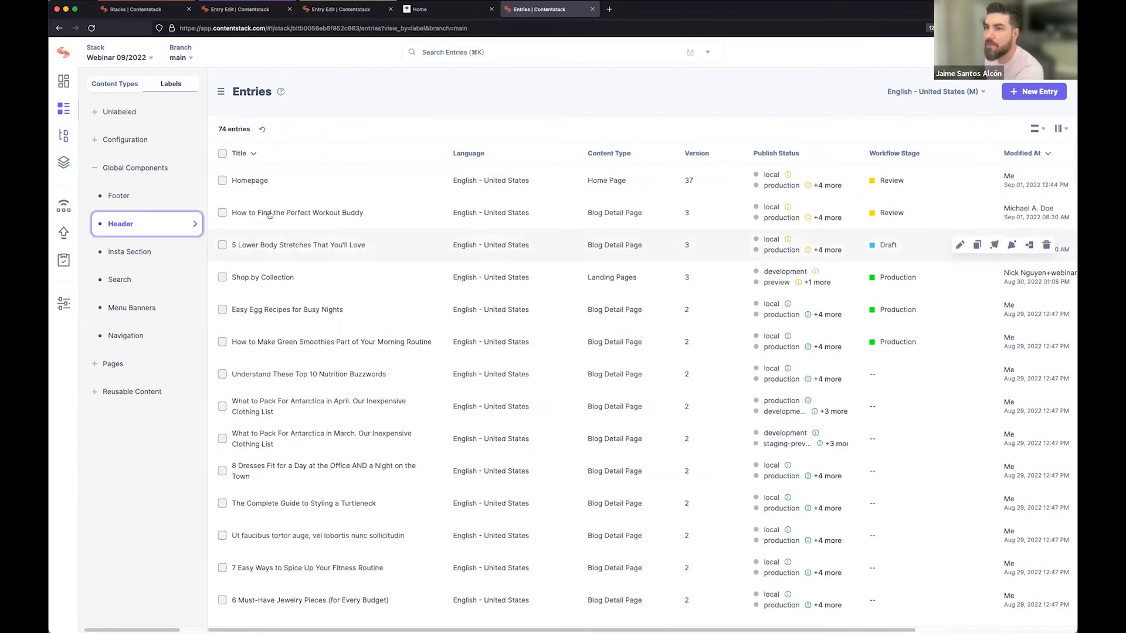
click(829, 179)
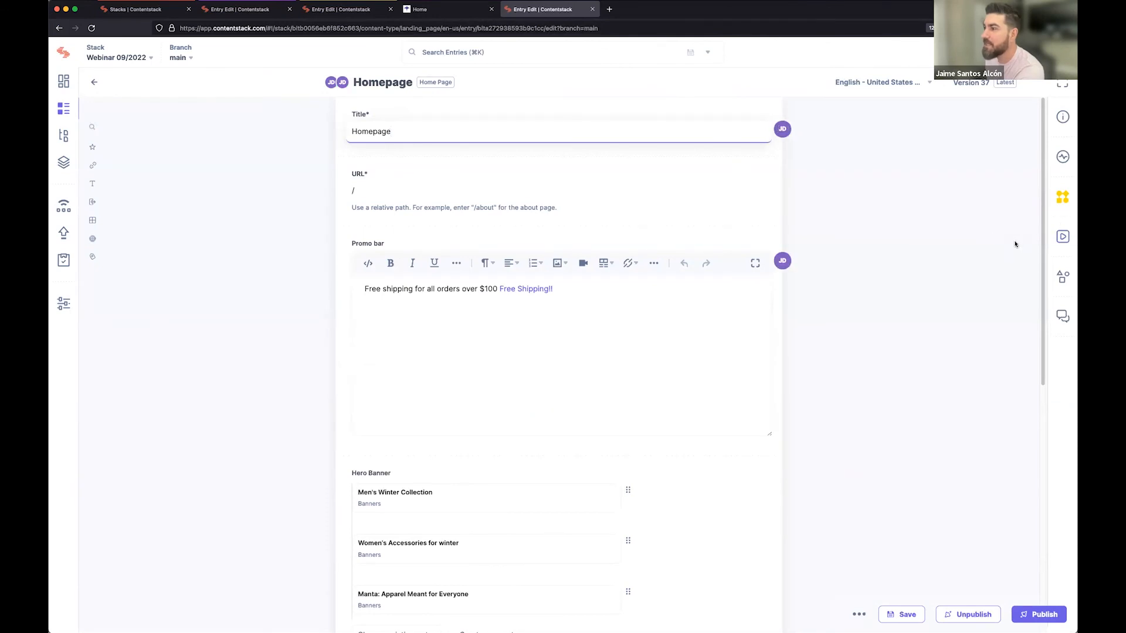
scroll(673, 352, down, 8)
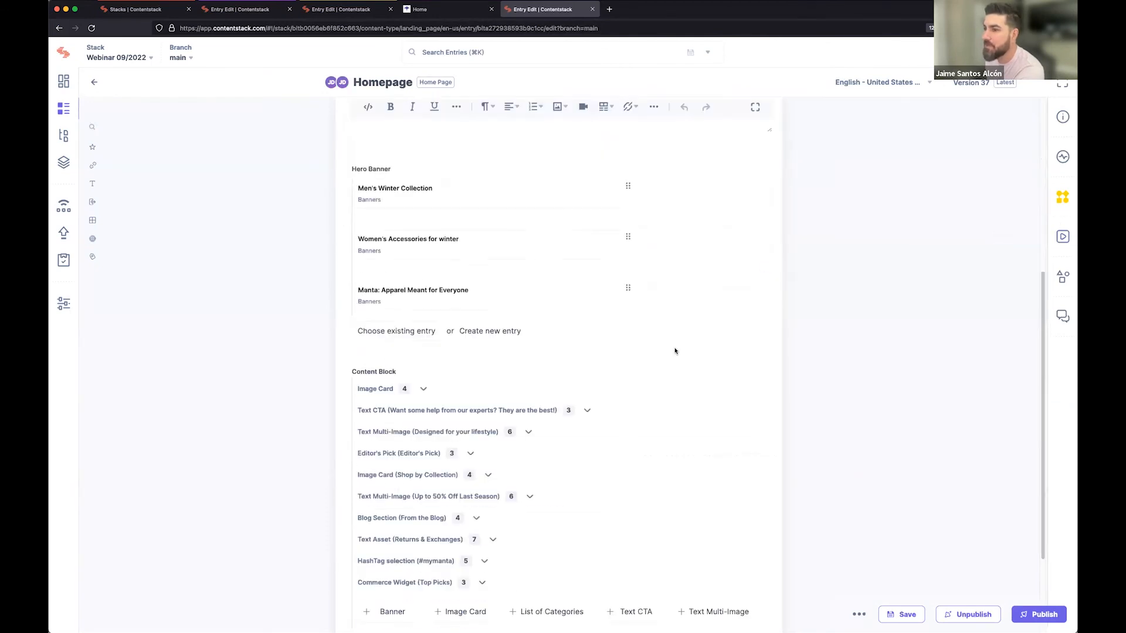
Show the live preview beside the Homepage entry and examine the page from the image cards to Editor's Pick.
click(1062, 236)
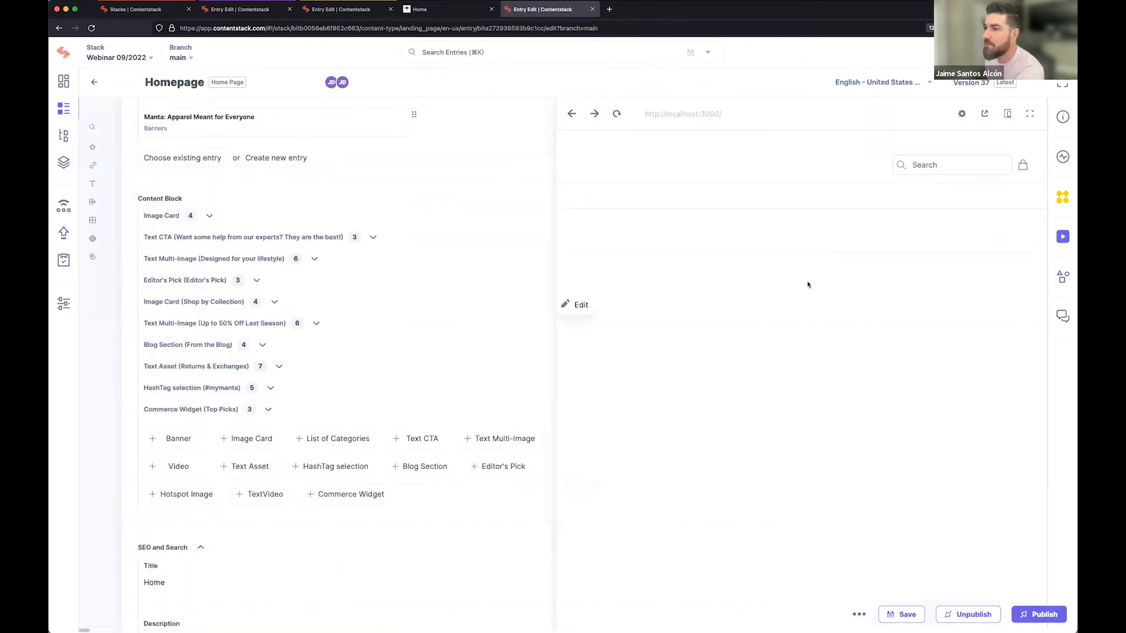
scroll(718, 351, down, 4)
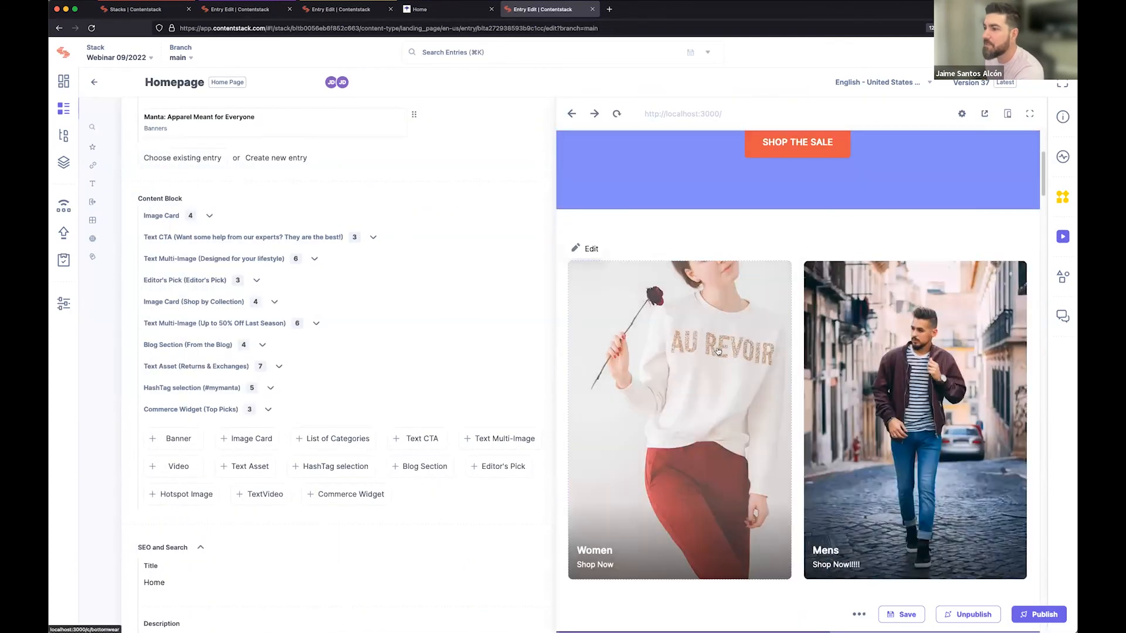
scroll(718, 350, down, 3)
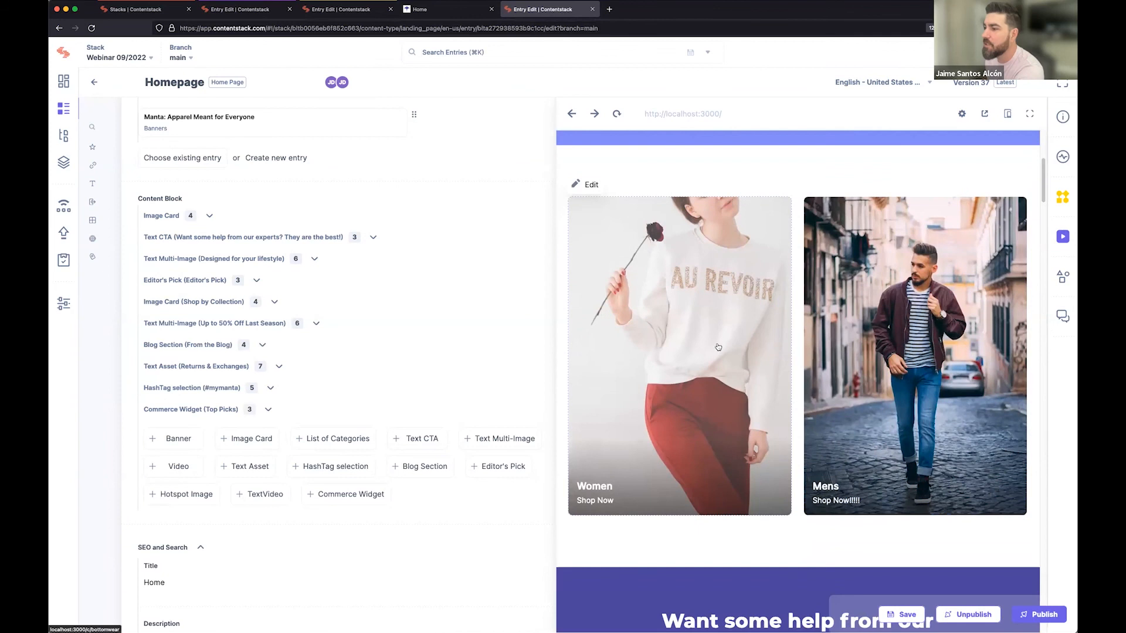
scroll(699, 325, down, 1)
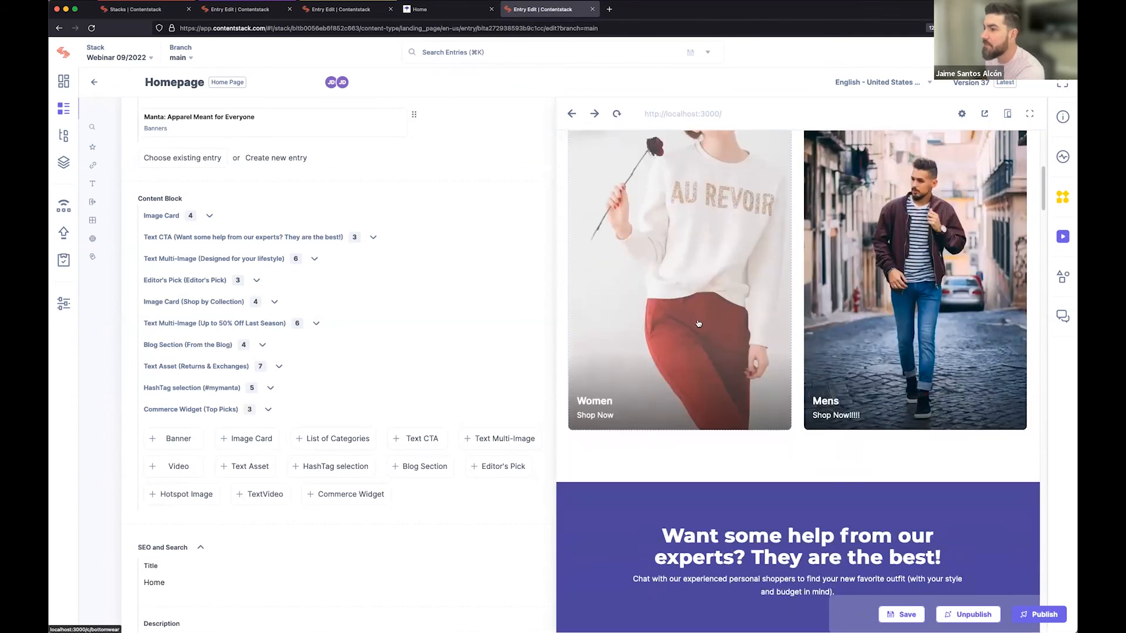
scroll(851, 306, down, 6)
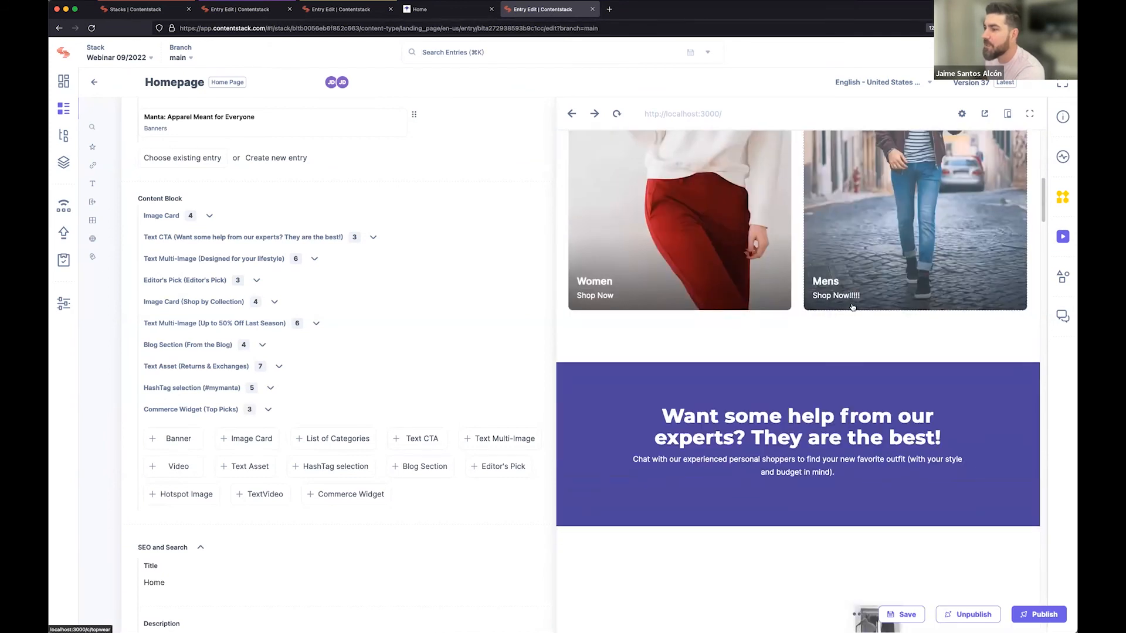
scroll(852, 306, down, 7)
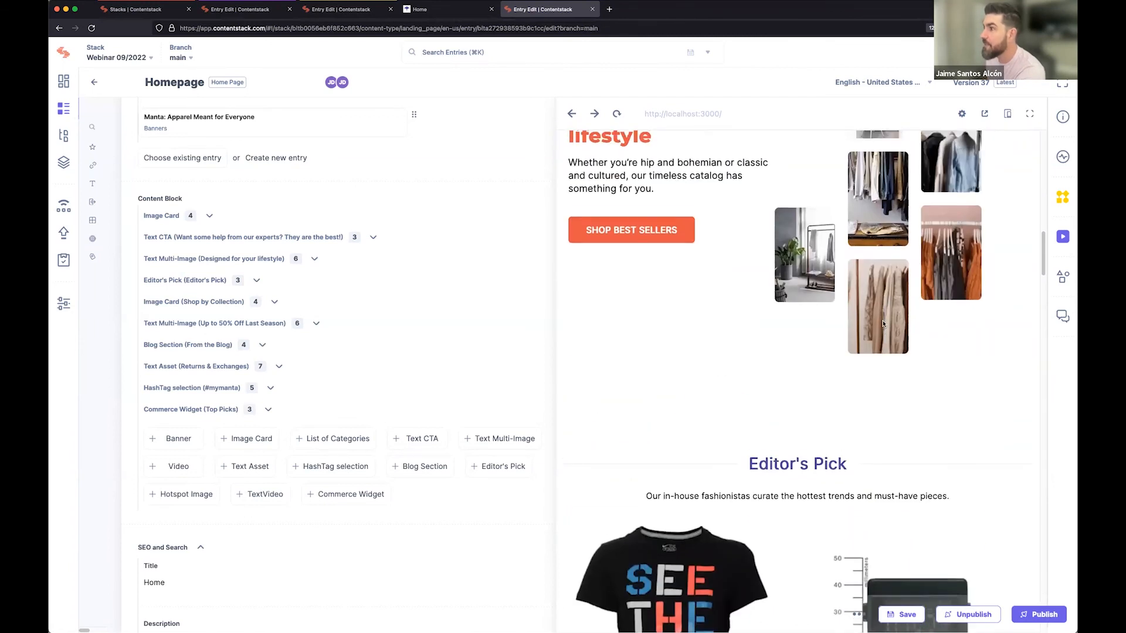
scroll(870, 312, up, 3)
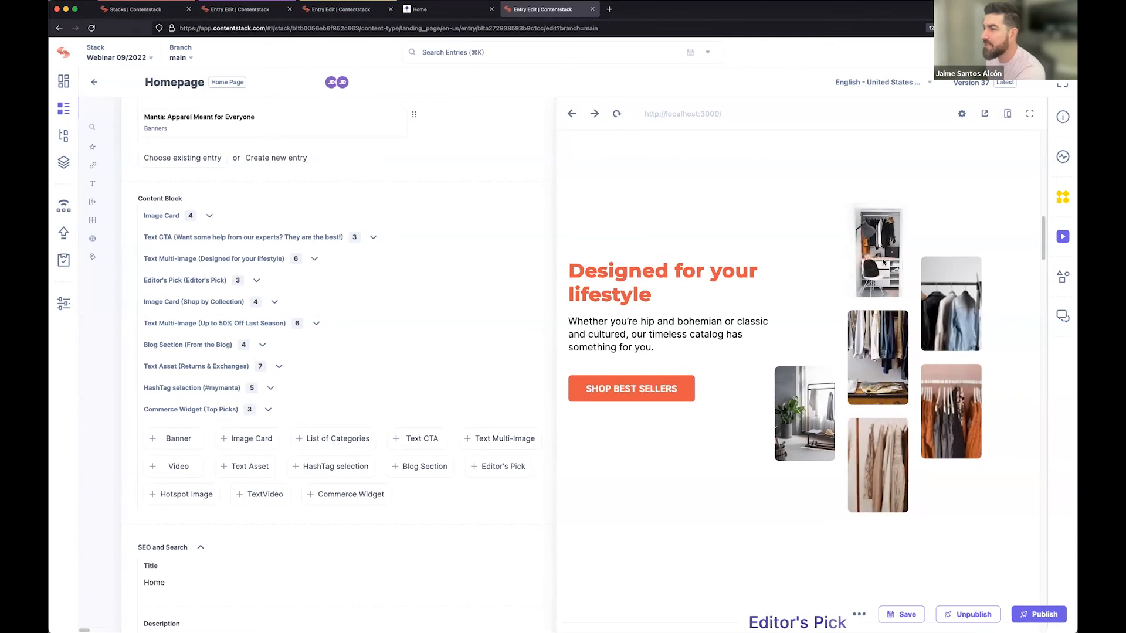
right_click(883, 262)
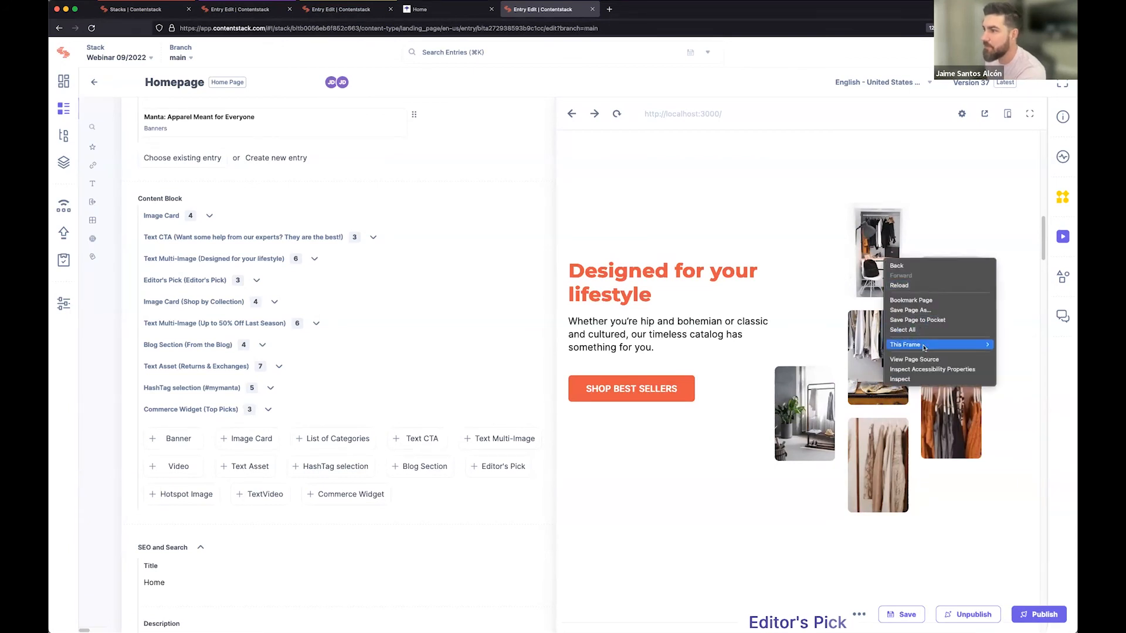
click(777, 203)
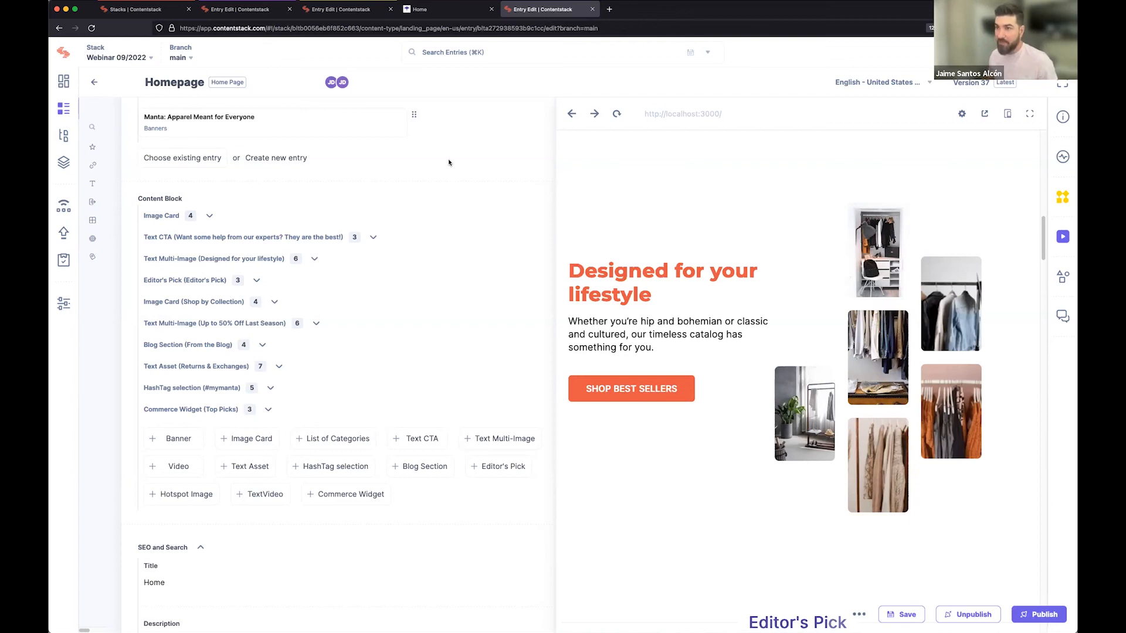
Switch to the first browser tab holding the Homepage entry and unpin the field outline there.
key(super+minus)
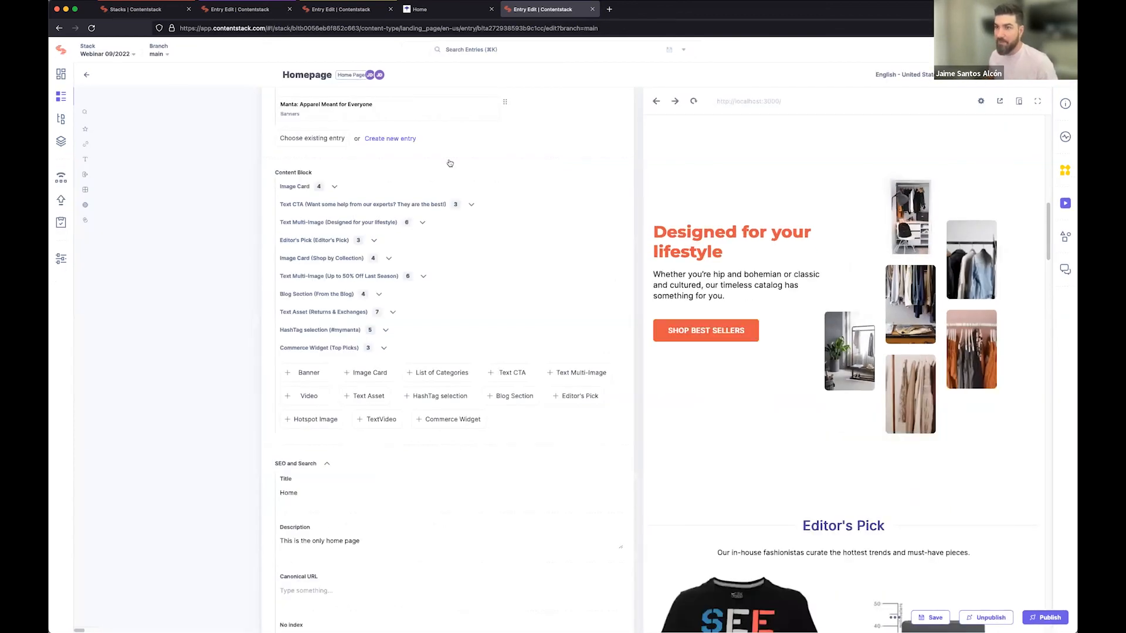
click(271, 14)
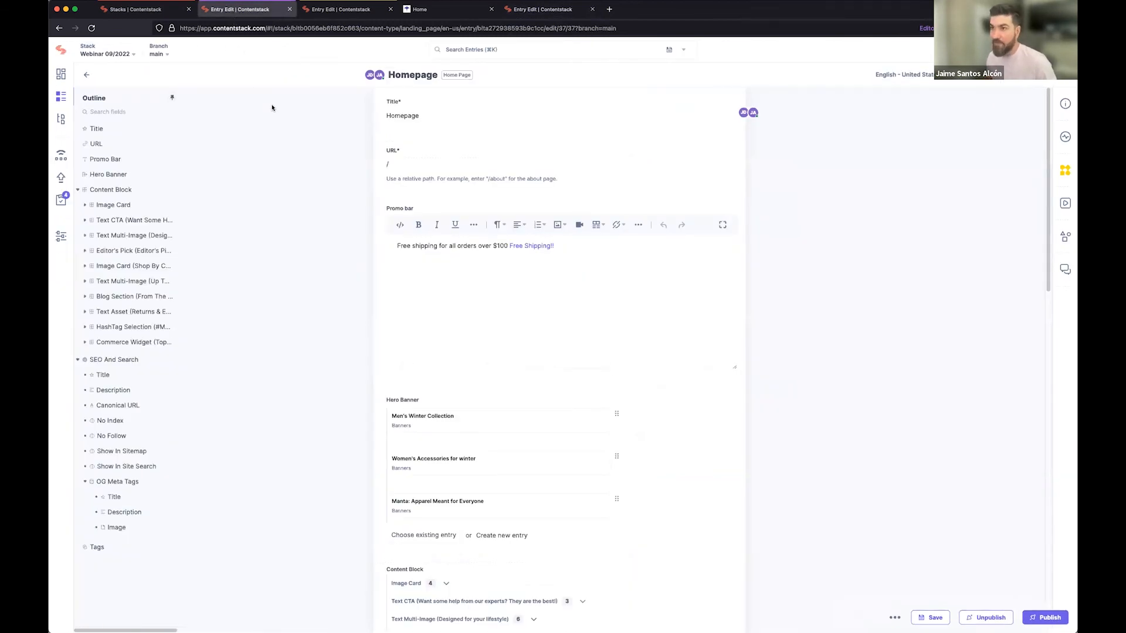
key(super+equal)
key(super+equal)
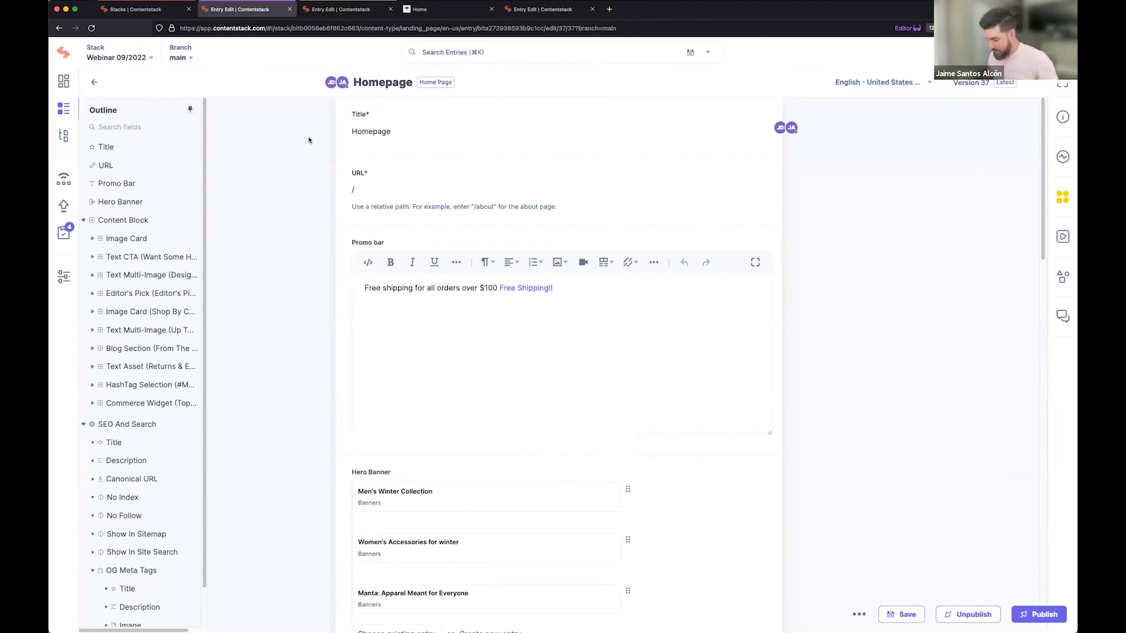
key(super+minus)
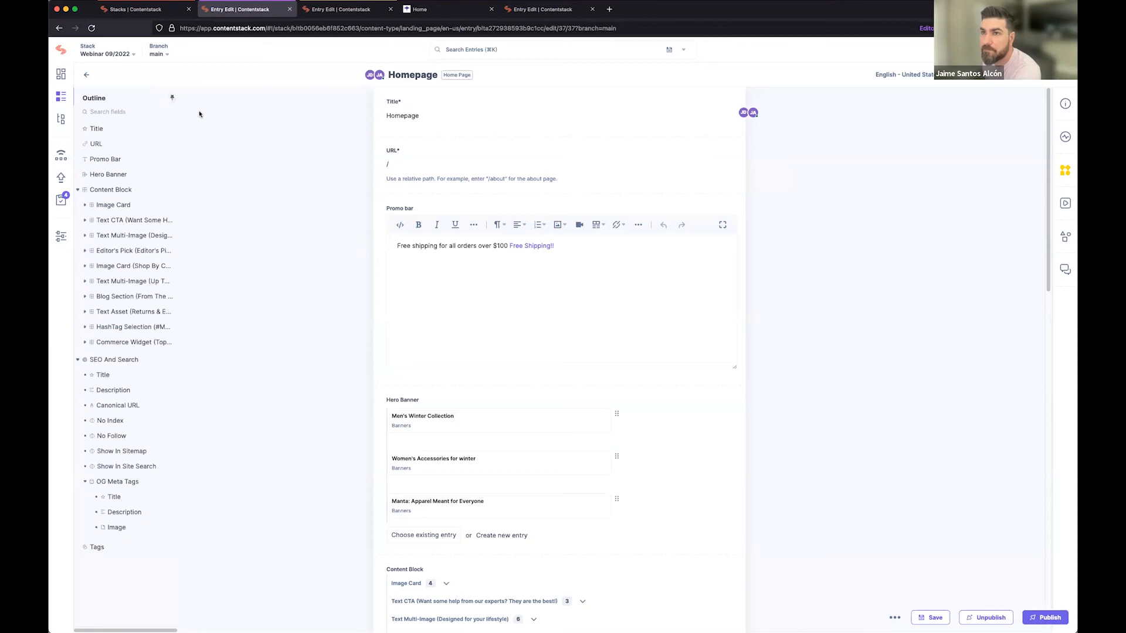
click(172, 97)
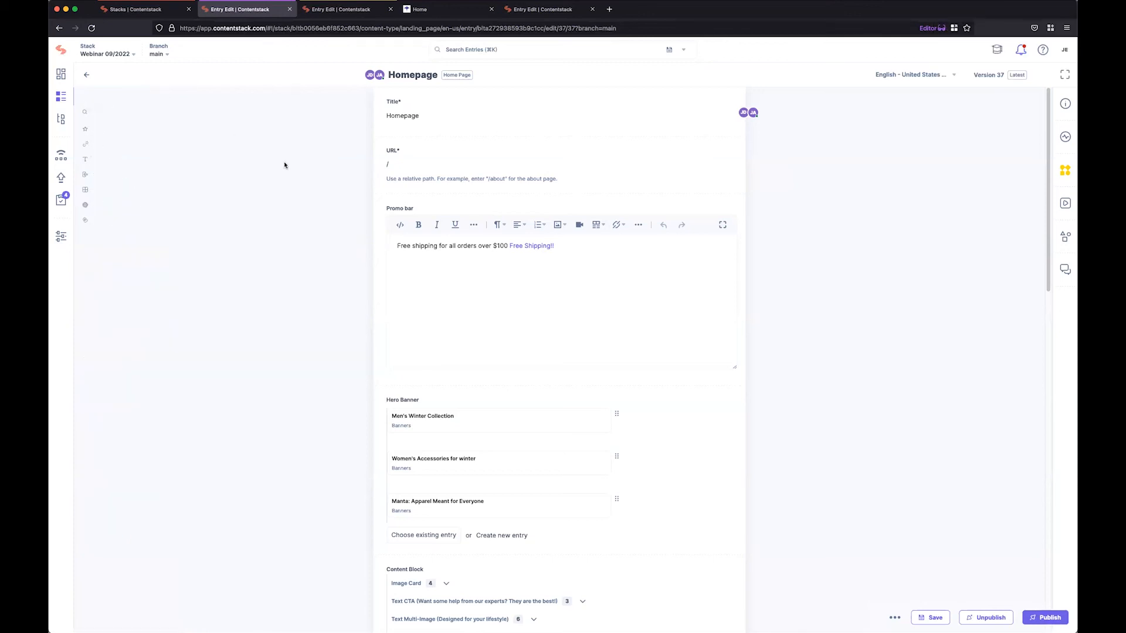